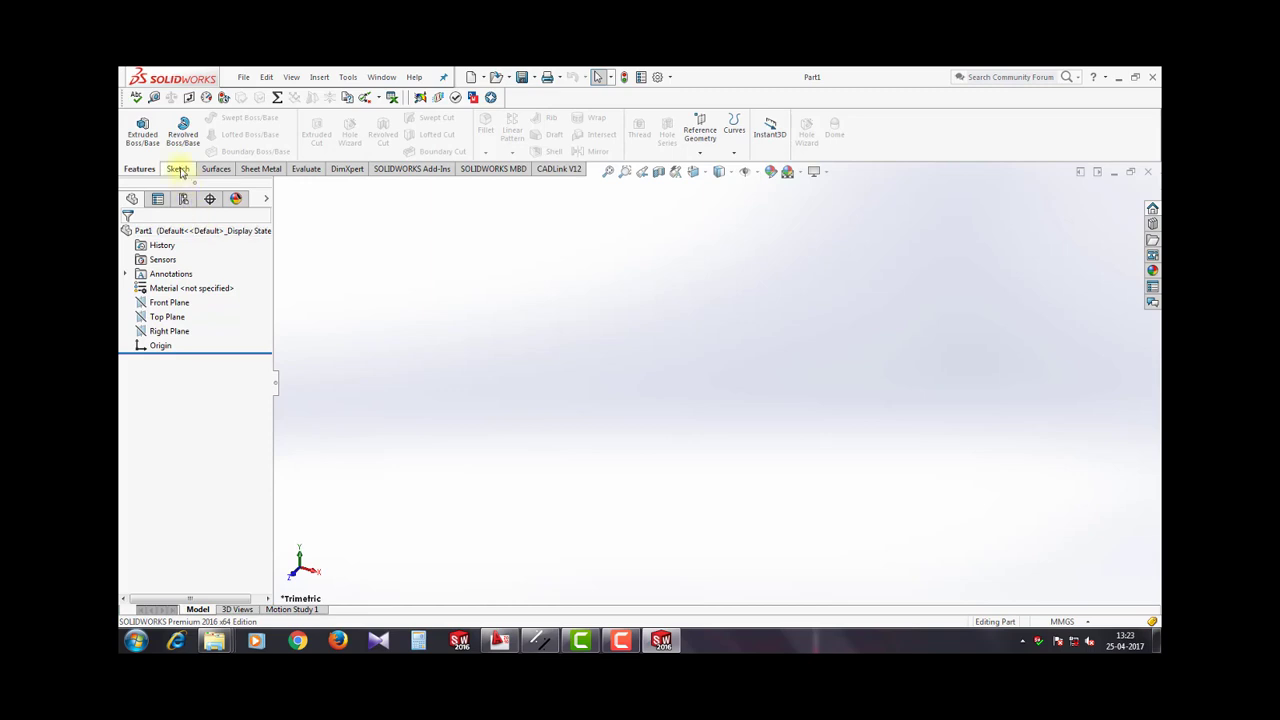
Step: Start a sketch on the Front Plane and draw a circle about 80 mm in diameter centred on the origin
{"action": "left_click", "coordinate": [178, 169]}
{"action": "left_click", "coordinate": [136, 127]}
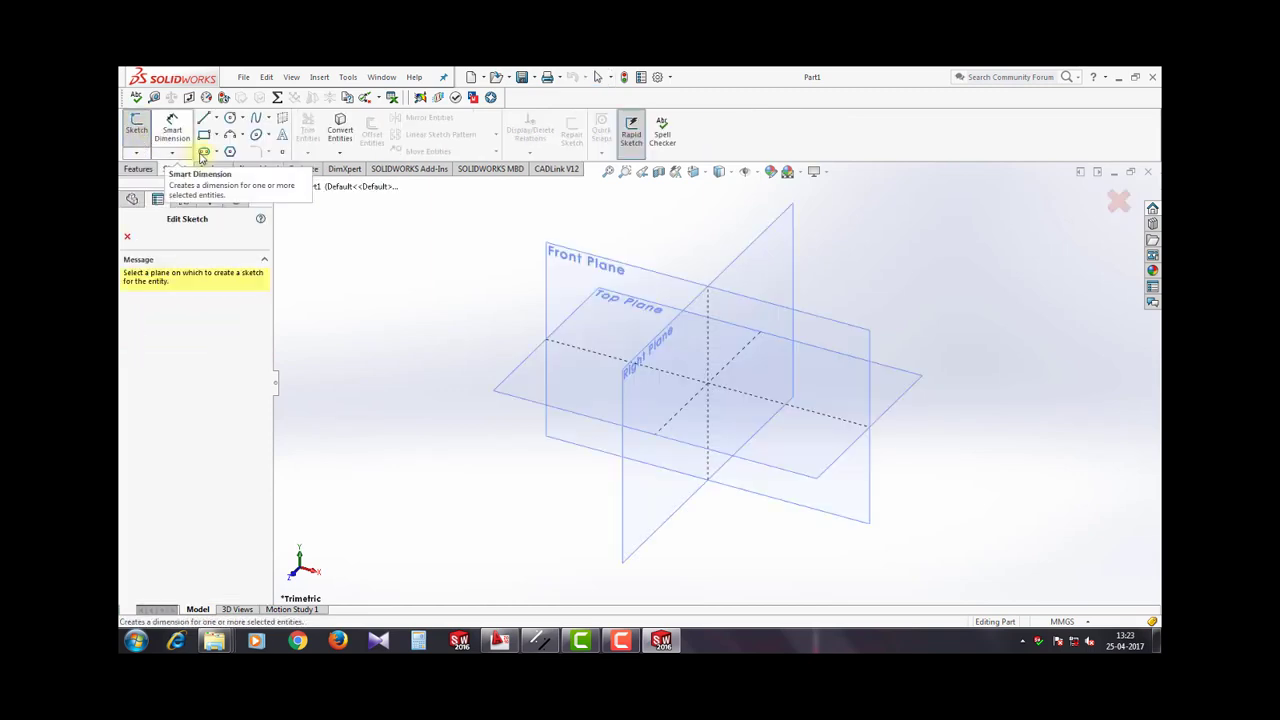
{"action": "left_click", "coordinate": [562, 264]}
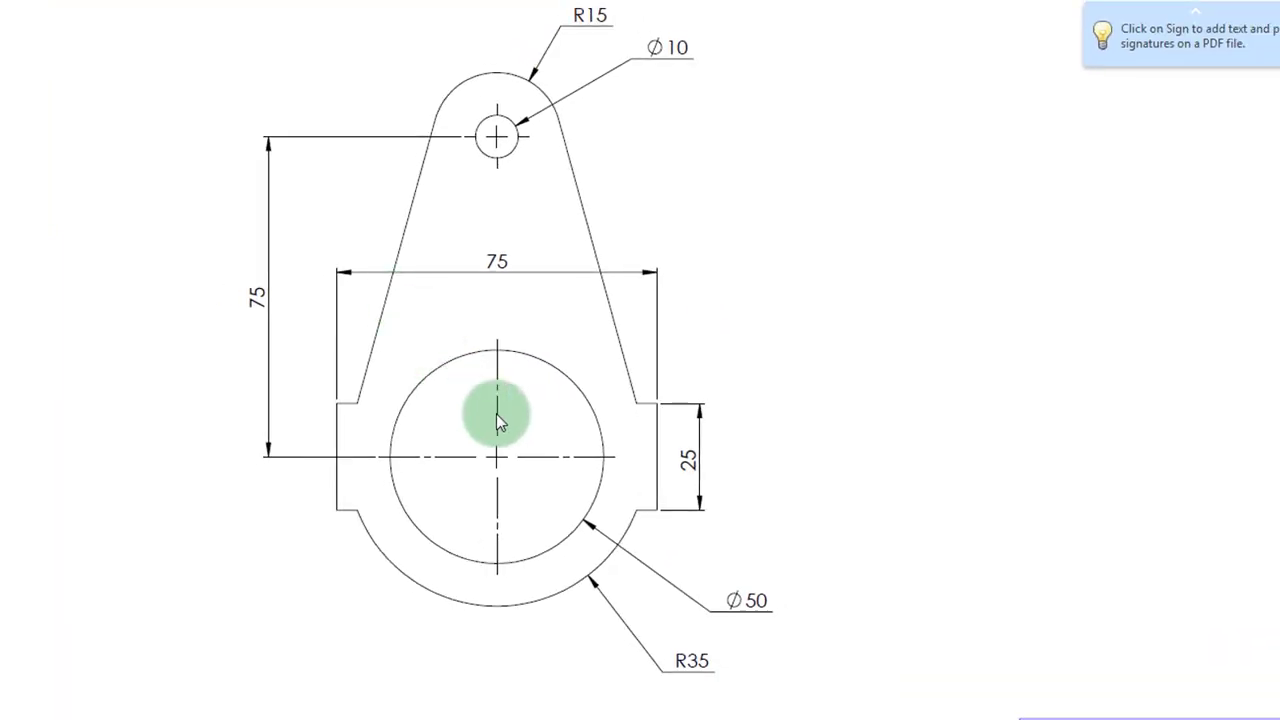
{"action": "scroll", "coordinate": [497, 414], "scroll_direction": "up", "scroll_amount": 2}
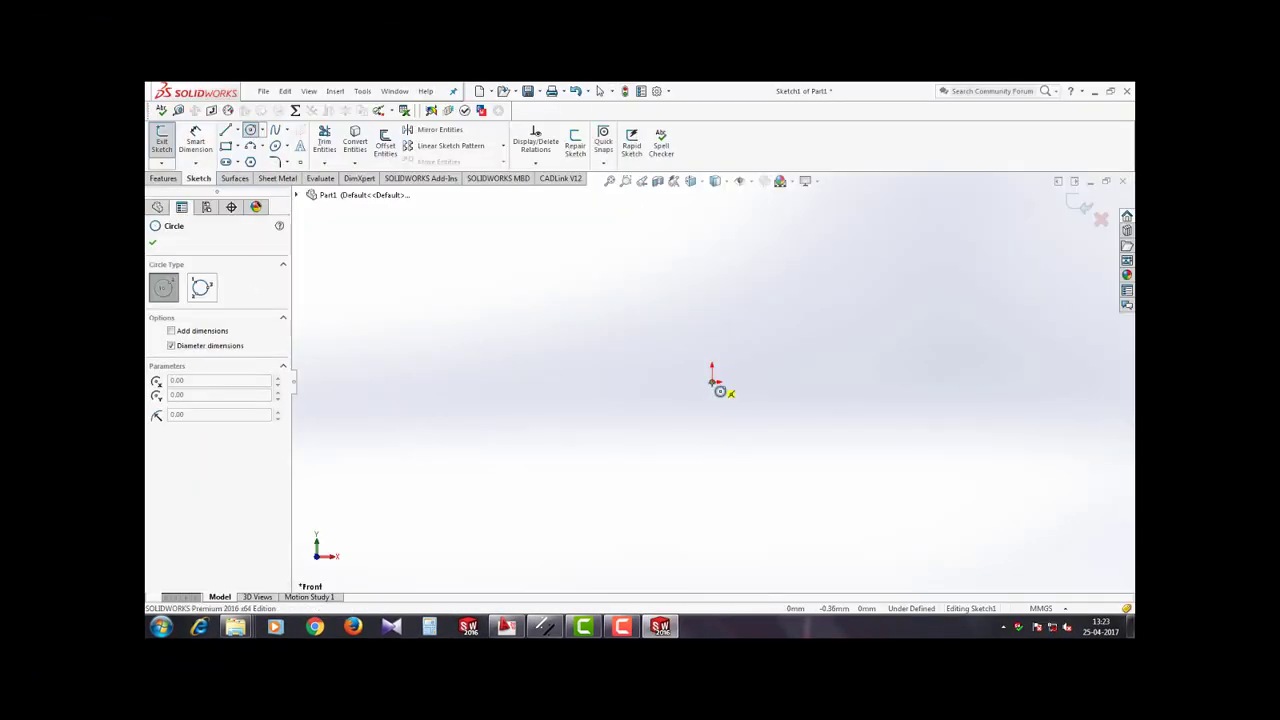
{"action": "left_click", "coordinate": [712, 382]}
{"action": "left_click", "coordinate": [783, 307]}
Step: Dimension the circle's diameter and set it to 50 mm
{"action": "right_click_drag", "start_coordinate": [840, 403], "coordinate": [824, 362]}
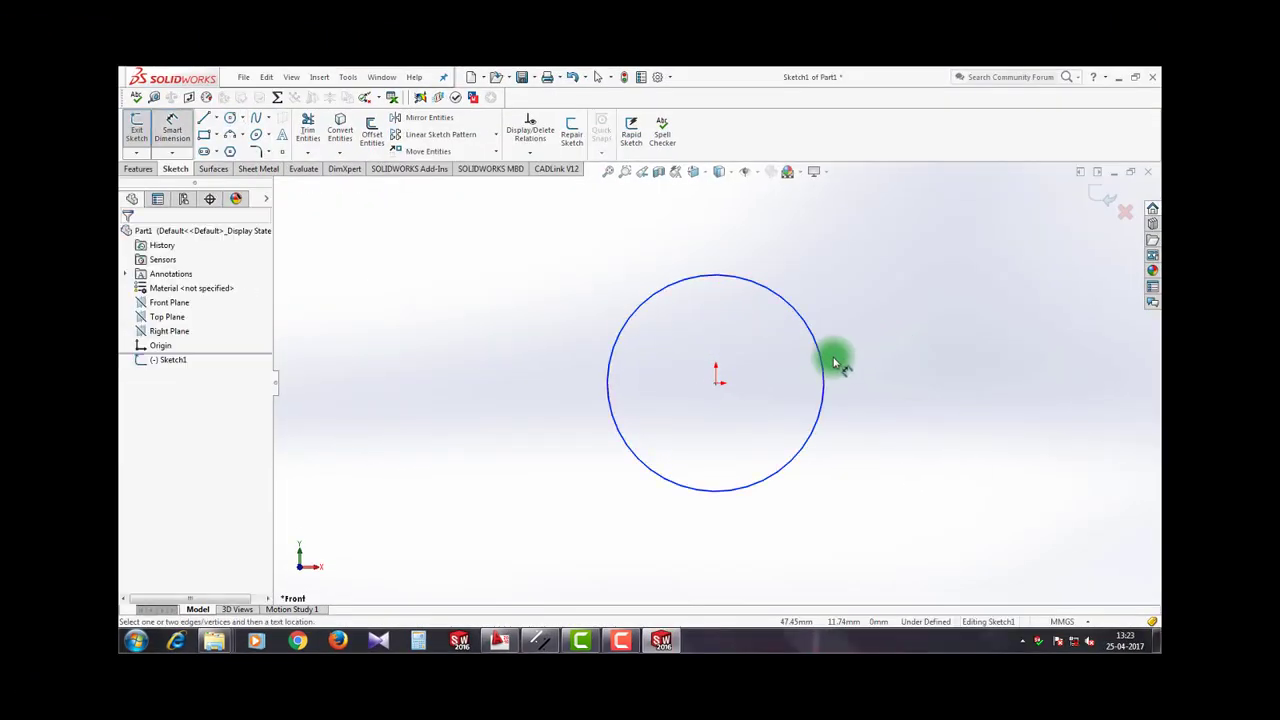
{"action": "left_click", "coordinate": [825, 368]}
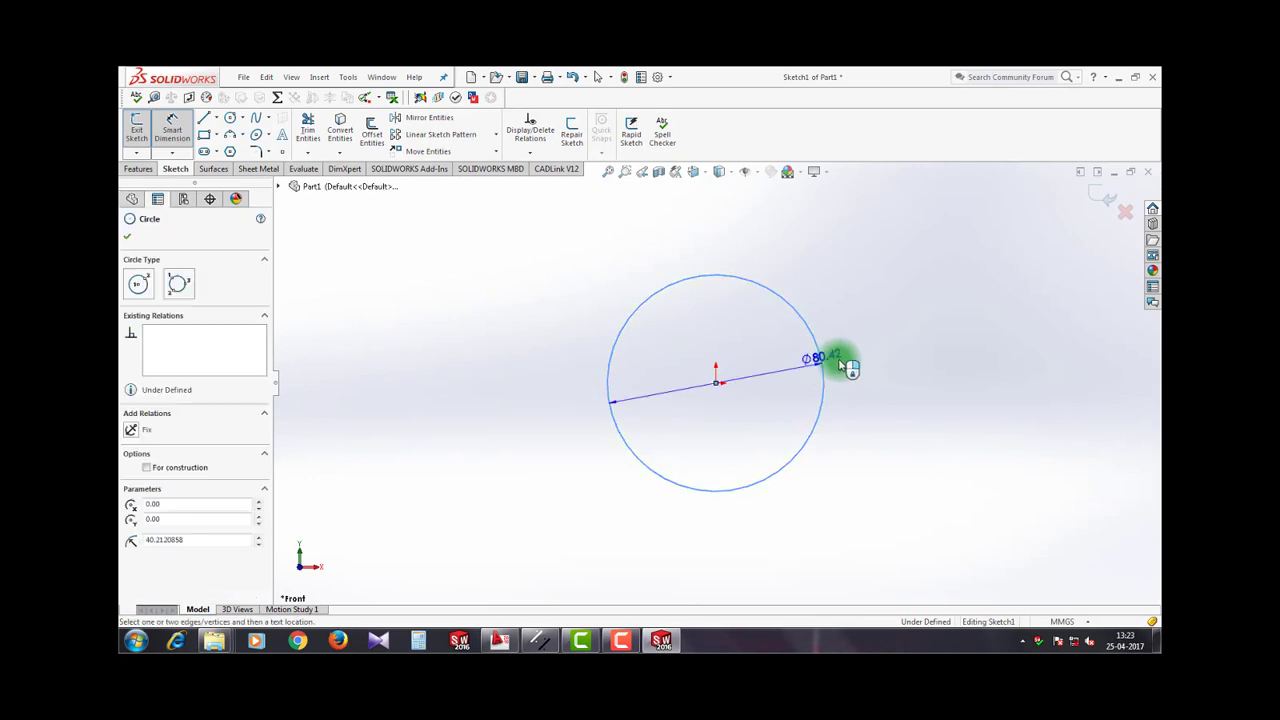
{"action": "left_click", "coordinate": [876, 360]}
{"action": "type", "text": "50"}
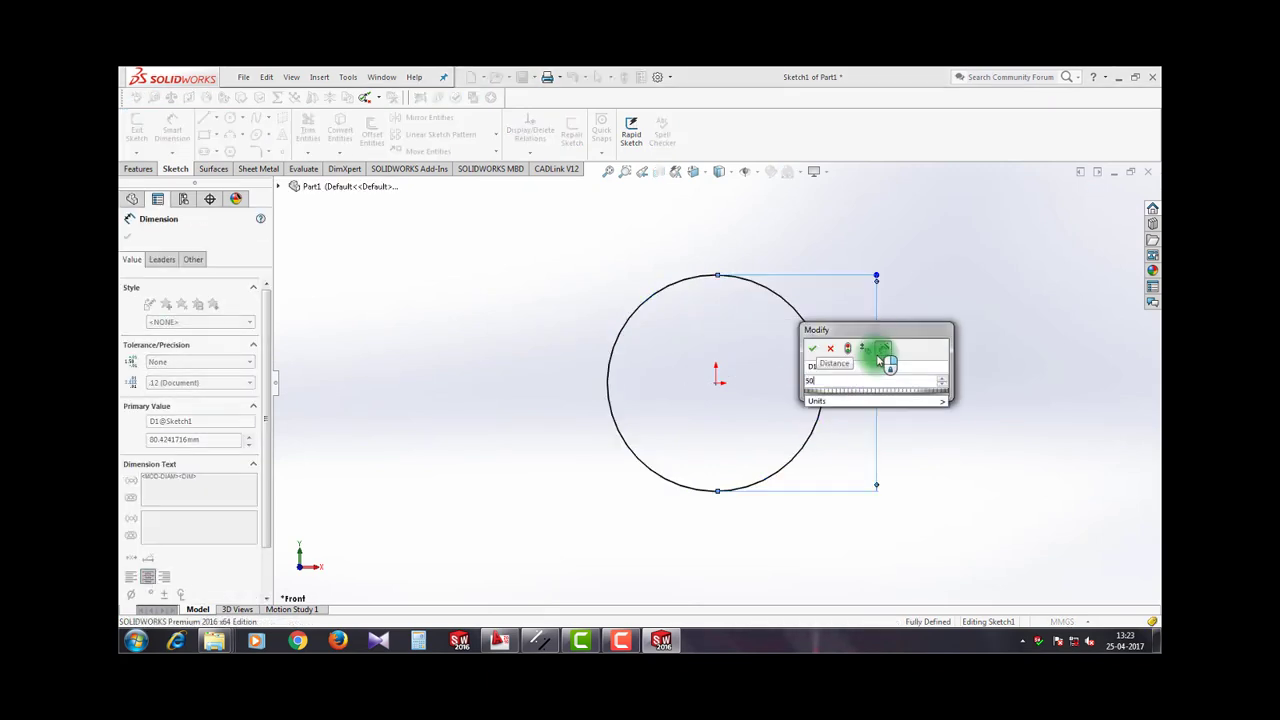
{"action": "key", "text": "Return"}
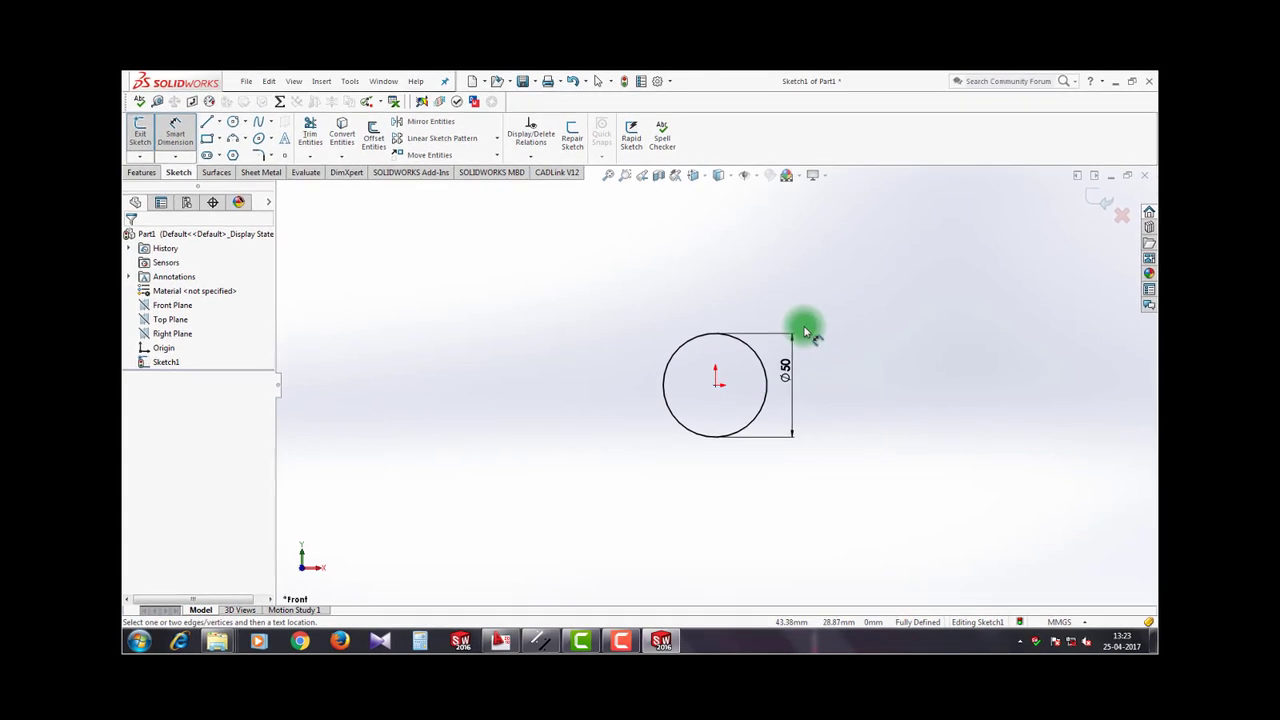
Step: Draw a second, larger circle about 122 mm in diameter centred on the origin
{"action": "scroll", "coordinate": [803, 334], "scroll_direction": "down", "scroll_amount": 2}
{"action": "left_click", "coordinate": [230, 124]}
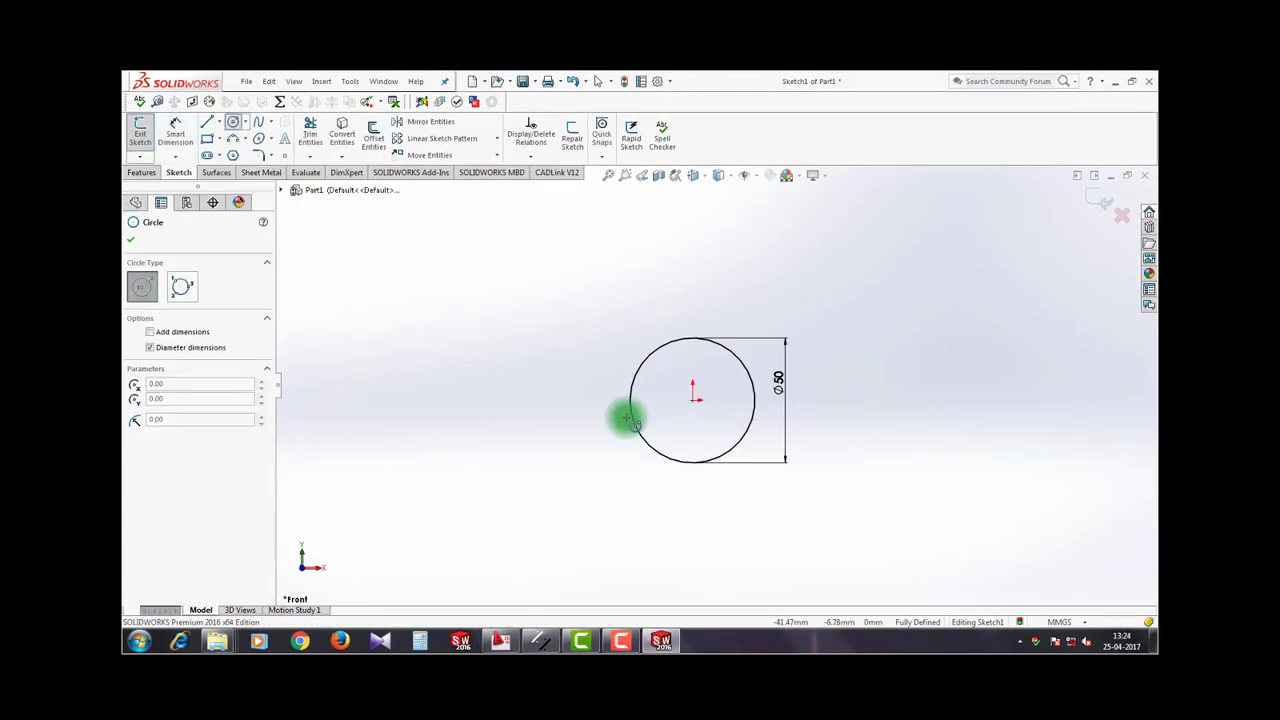
{"action": "left_click", "coordinate": [693, 400]}
{"action": "left_click", "coordinate": [843, 368]}
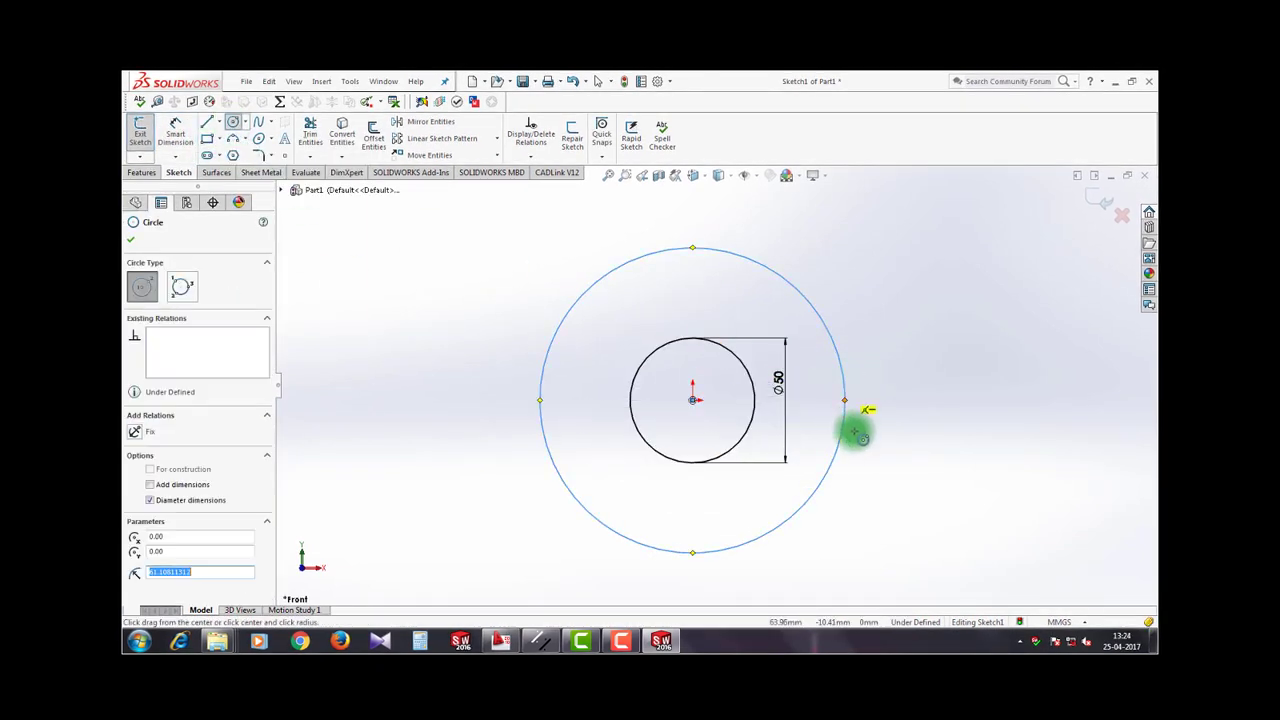
Step: Dimension the outer circle's diameter with the value 35*2
{"action": "left_click", "coordinate": [176, 133]}
{"action": "left_click", "coordinate": [795, 292]}
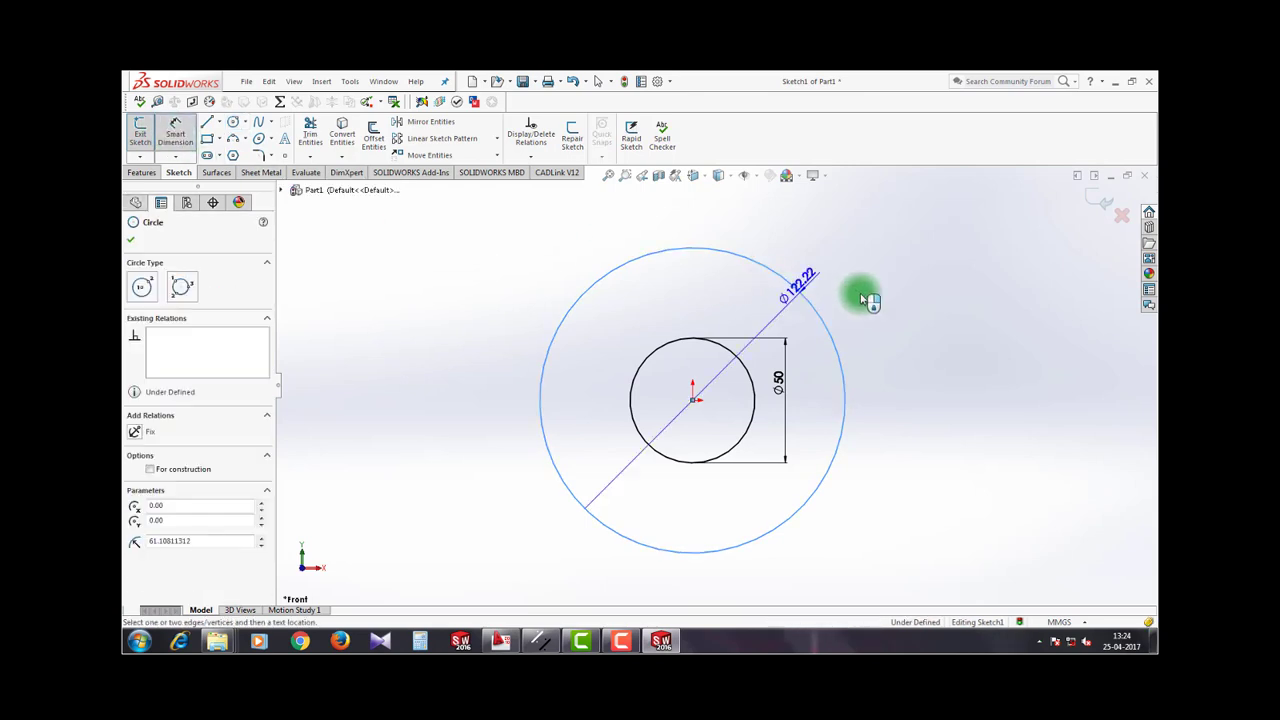
{"action": "left_click", "coordinate": [928, 313]}
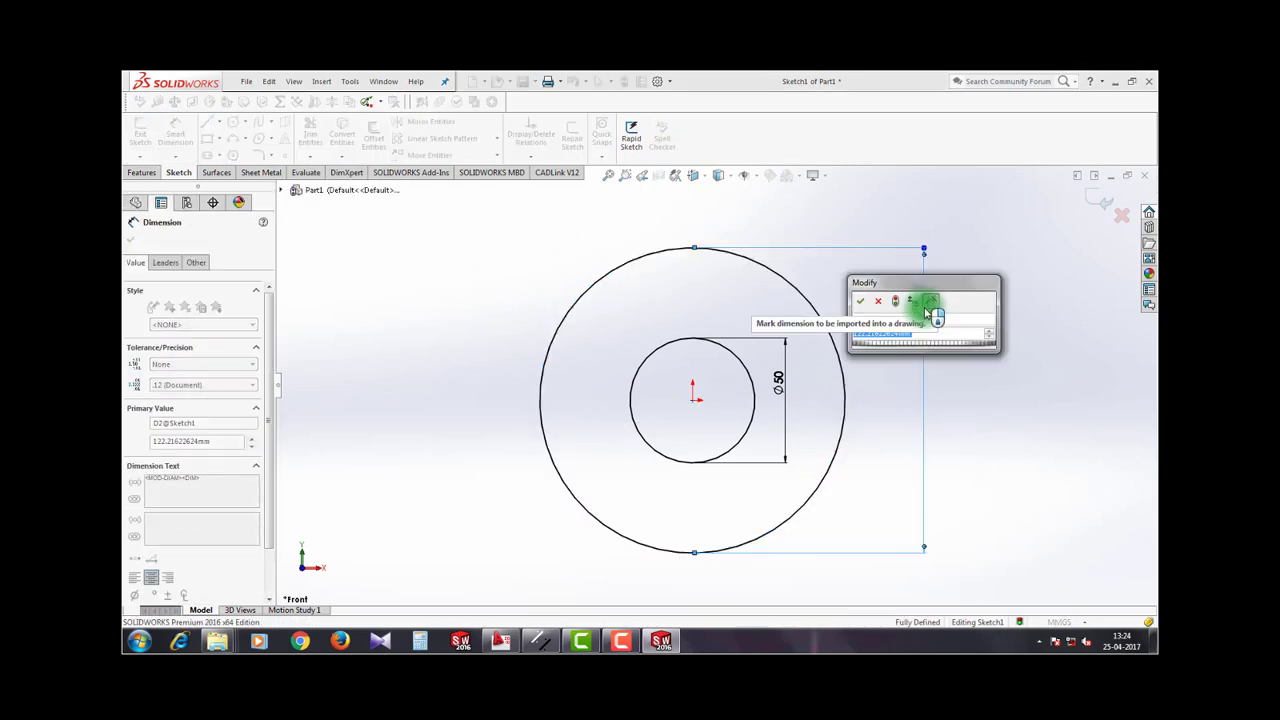
{"action": "type", "text": "35*2"}
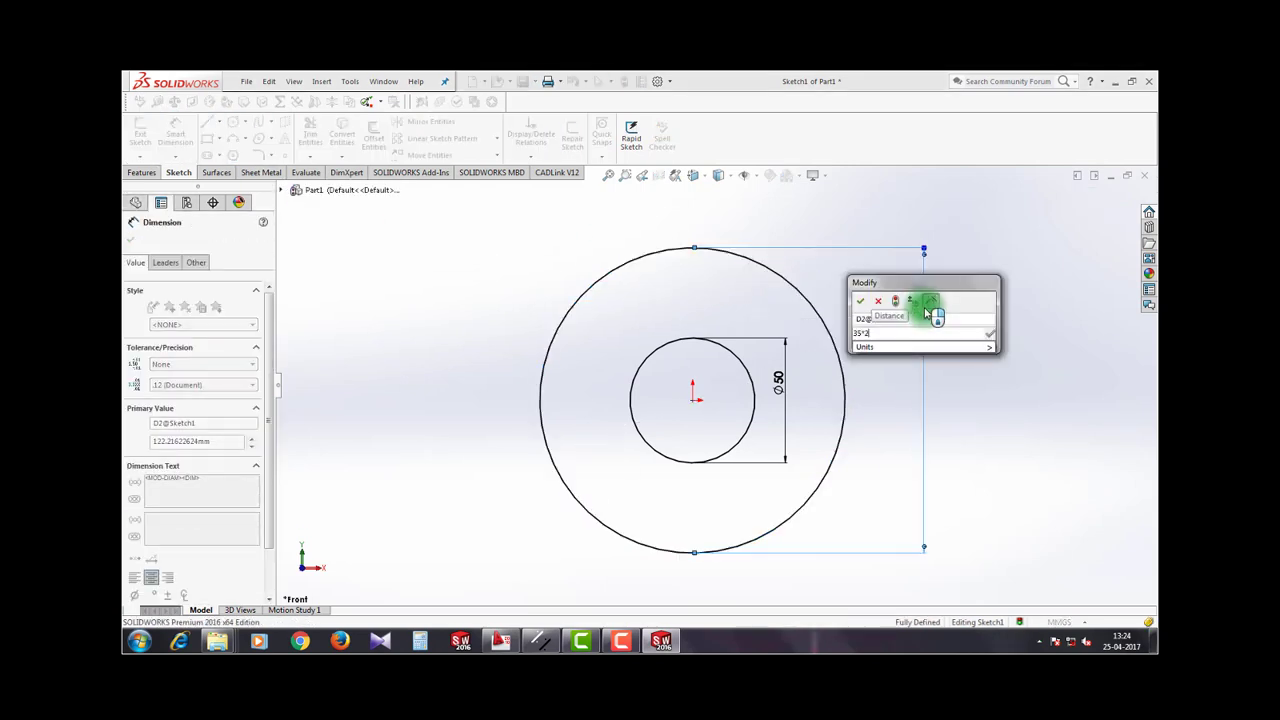
{"action": "key", "text": "Return"}
{"action": "left_click", "coordinate": [1025, 351]}
Step: Move the inner circle's 50 mm diameter dimension outward, clear of the outer circle
{"action": "scroll", "coordinate": [803, 417], "scroll_direction": "up", "scroll_amount": 2}
{"action": "scroll", "coordinate": [803, 416], "scroll_direction": "down", "scroll_amount": 2}
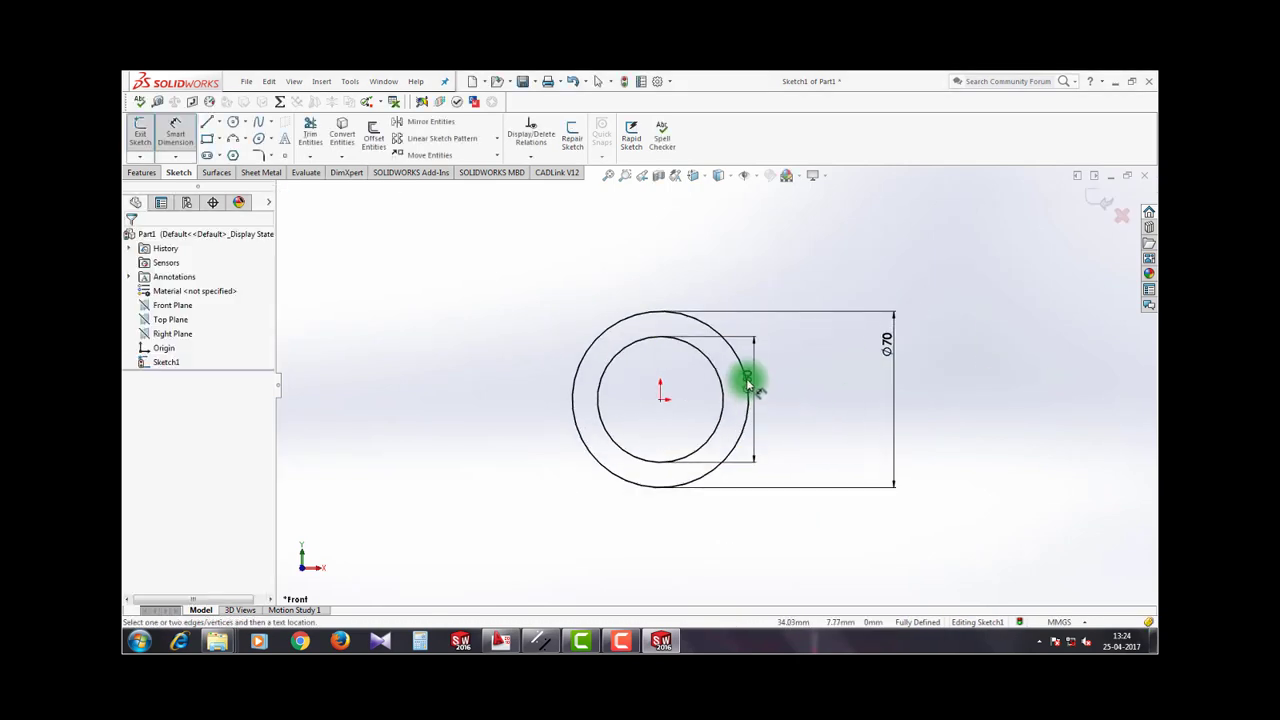
{"action": "left_click_drag", "start_coordinate": [749, 383], "coordinate": [806, 403]}
{"action": "left_click", "coordinate": [830, 425]}
{"action": "scroll", "coordinate": [824, 429], "scroll_direction": "up", "scroll_amount": 1}
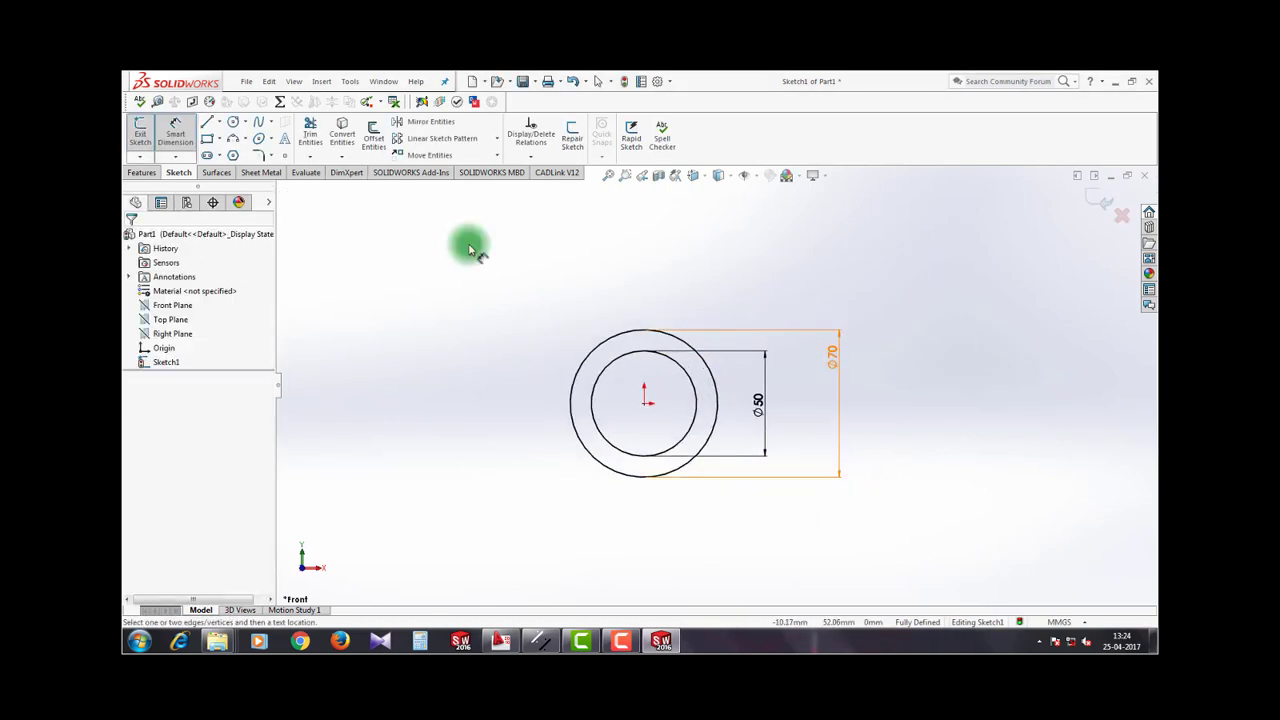
{"action": "left_click", "coordinate": [233, 121]}
{"action": "scroll", "coordinate": [720, 305], "scroll_direction": "up", "scroll_amount": 1}
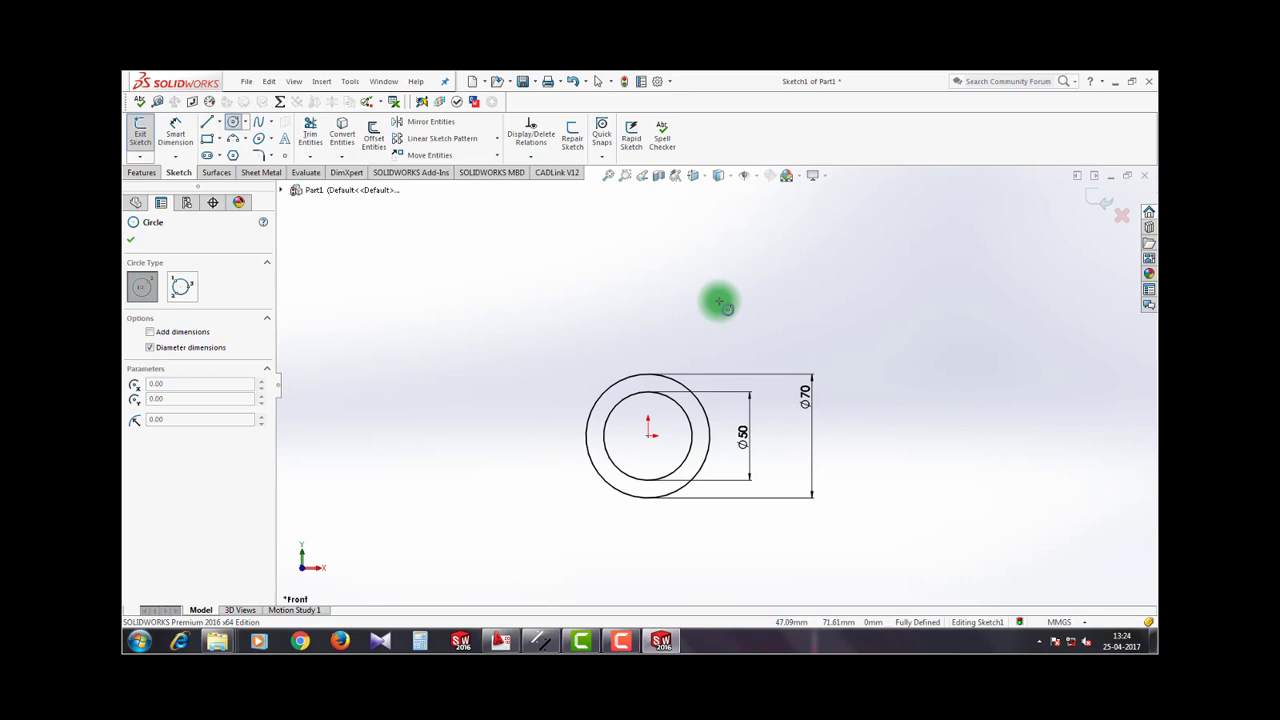
{"action": "left_click", "coordinate": [649, 254]}
{"action": "key", "text": "Escape"}
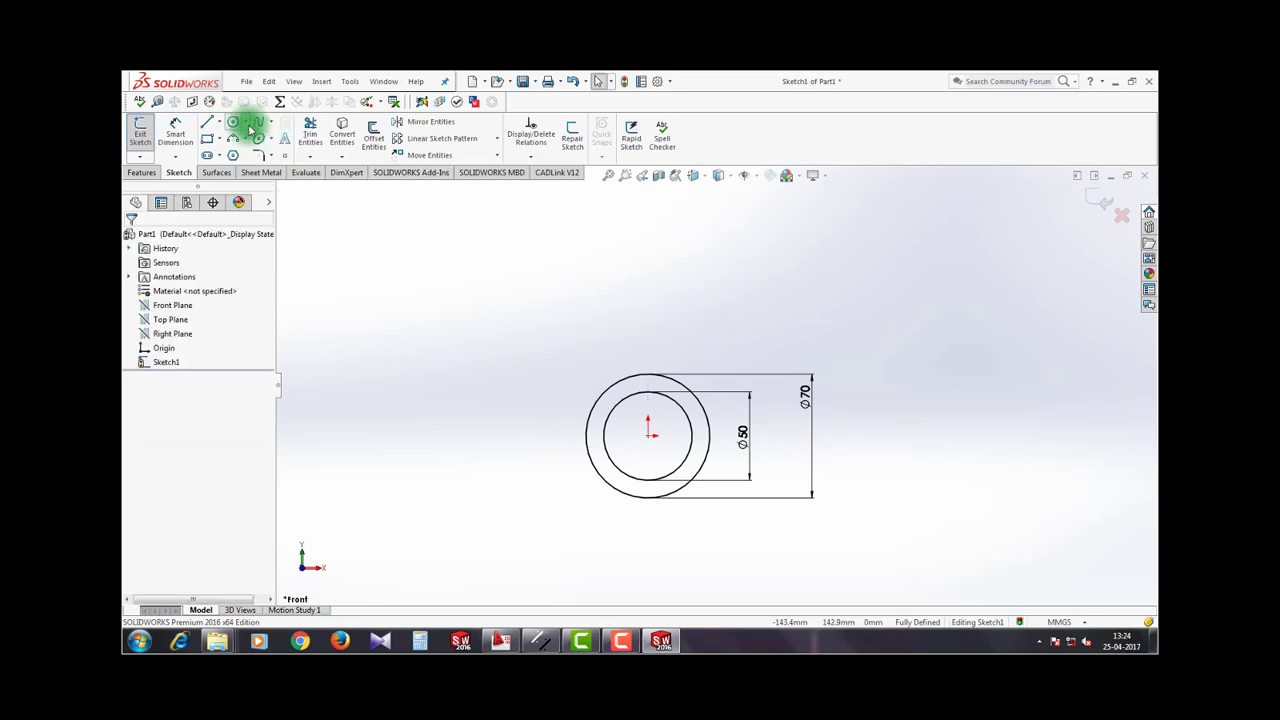
Step: Draw a circle about 29 mm in diameter directly above the origin, with its centre about 99 mm up
{"action": "left_click", "coordinate": [233, 121]}
{"action": "left_click", "coordinate": [649, 261]}
{"action": "left_click", "coordinate": [667, 243]}
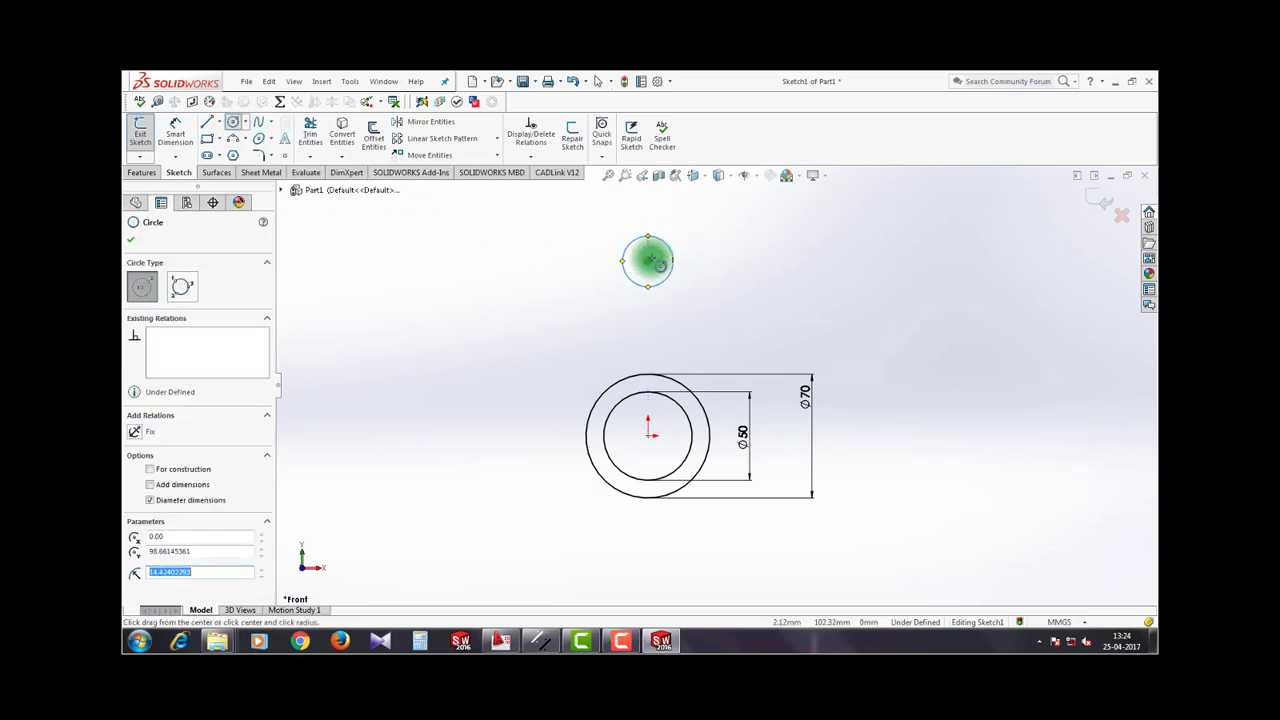
Step: Add a 30 mm diameter circle concentric with the upper circle
{"action": "left_click", "coordinate": [705, 254]}
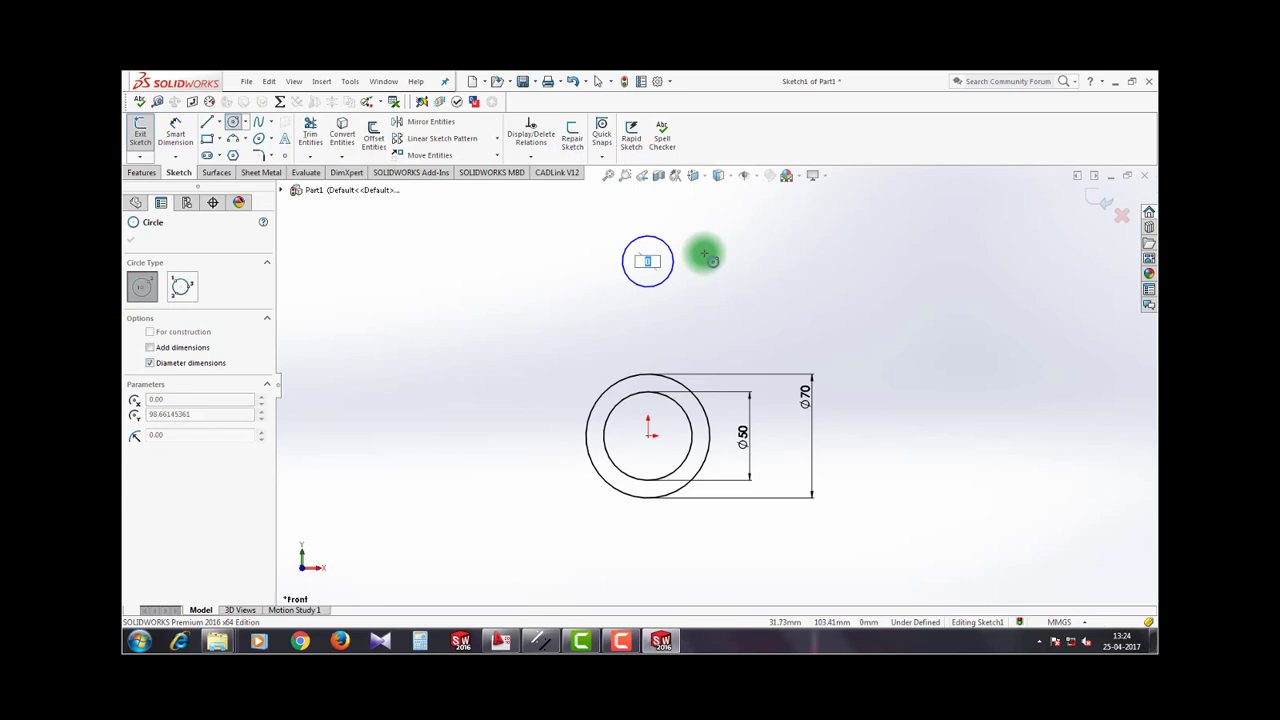
{"action": "type", "text": "30"}
{"action": "key", "text": "Return"}
Step: Shrink the inner of the two nearly coincident upper circles to about 13 mm in diameter
{"action": "scroll", "coordinate": [672, 251], "scroll_direction": "down", "scroll_amount": 5}
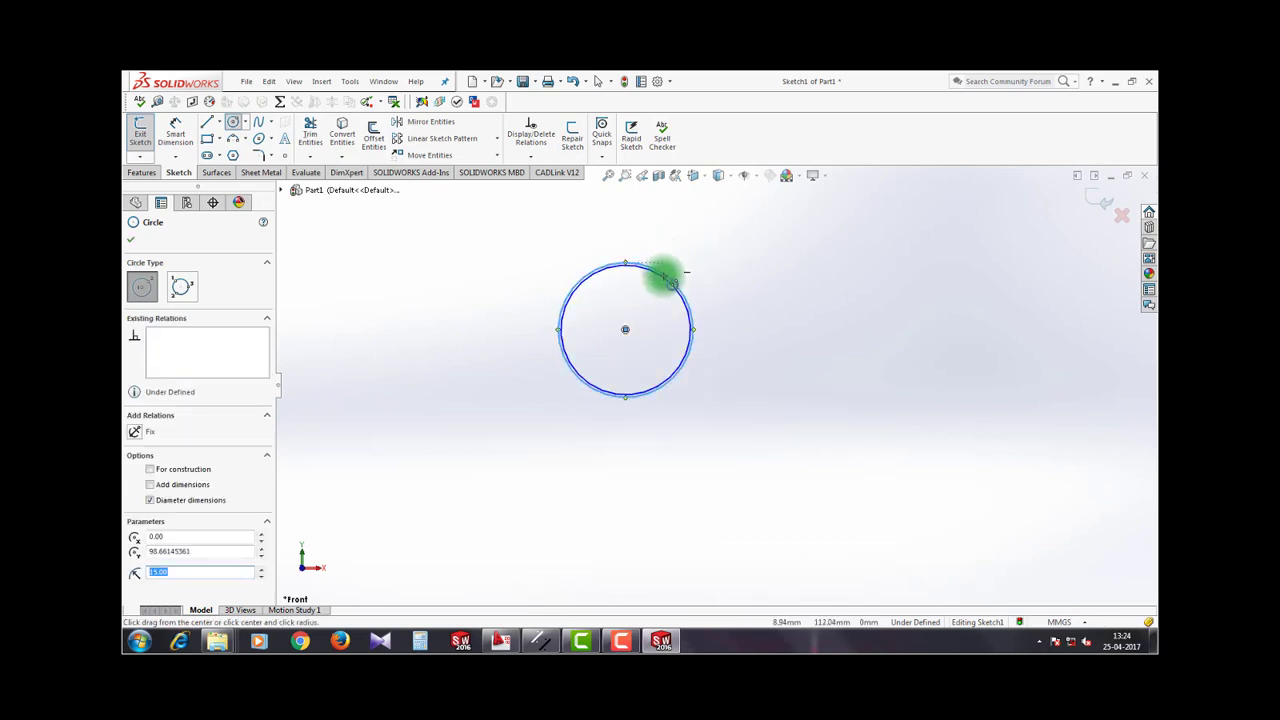
{"action": "key", "text": "Escape"}
{"action": "left_click_drag", "start_coordinate": [663, 280], "coordinate": [643, 301]}
{"action": "scroll", "coordinate": [643, 306], "scroll_direction": "up", "scroll_amount": 3}
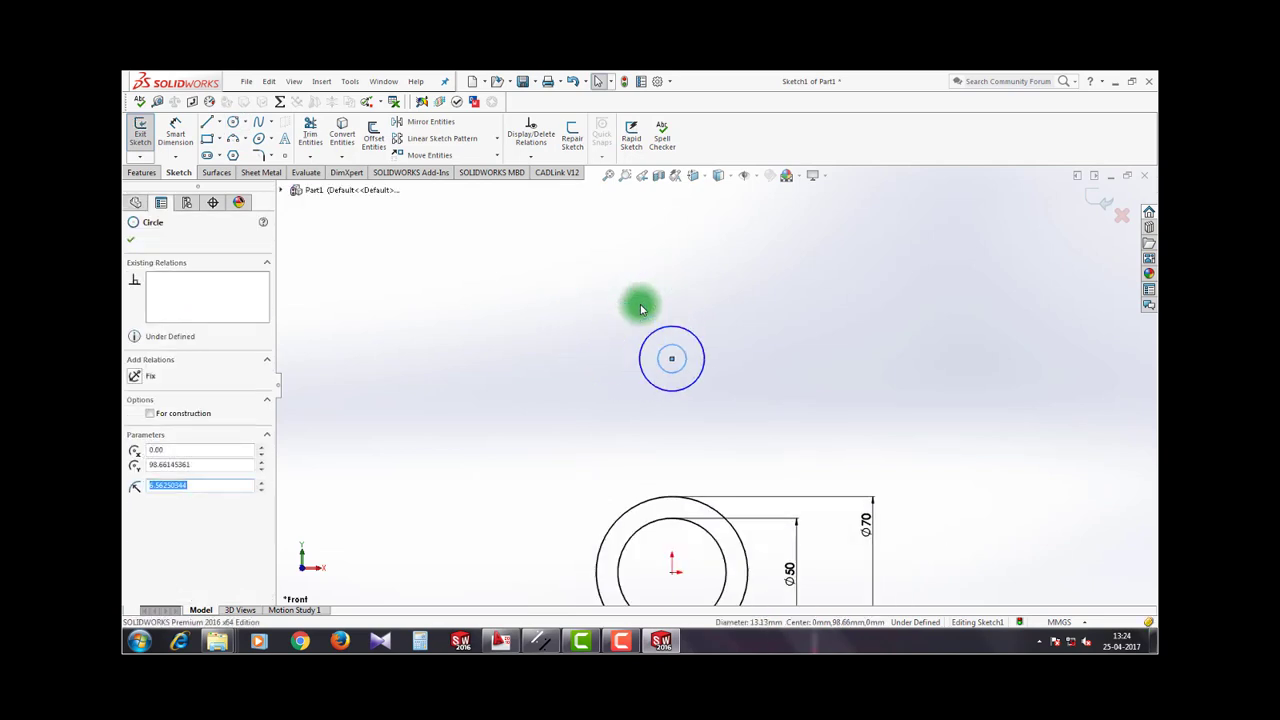
{"action": "left_click", "coordinate": [815, 435]}
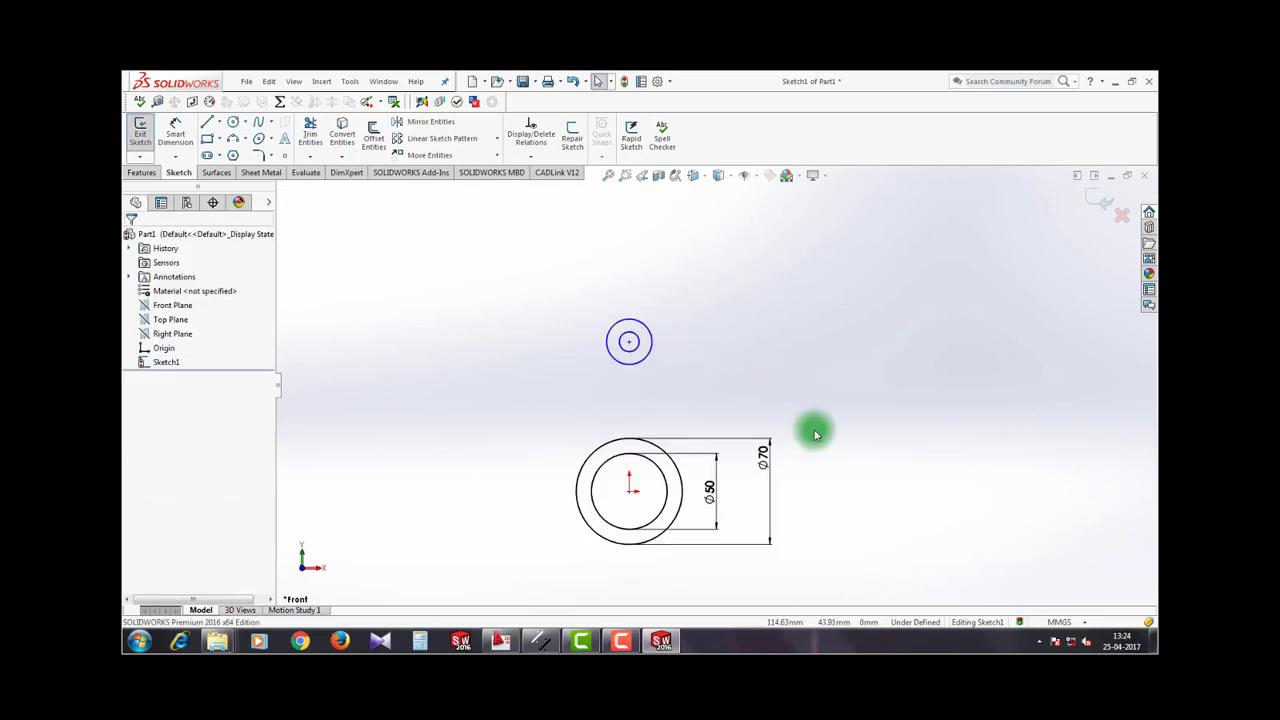
Step: Draw a vertical centerline about 164 mm long from the origin up through the centre of the upper circles
{"action": "left_click", "coordinate": [224, 137]}
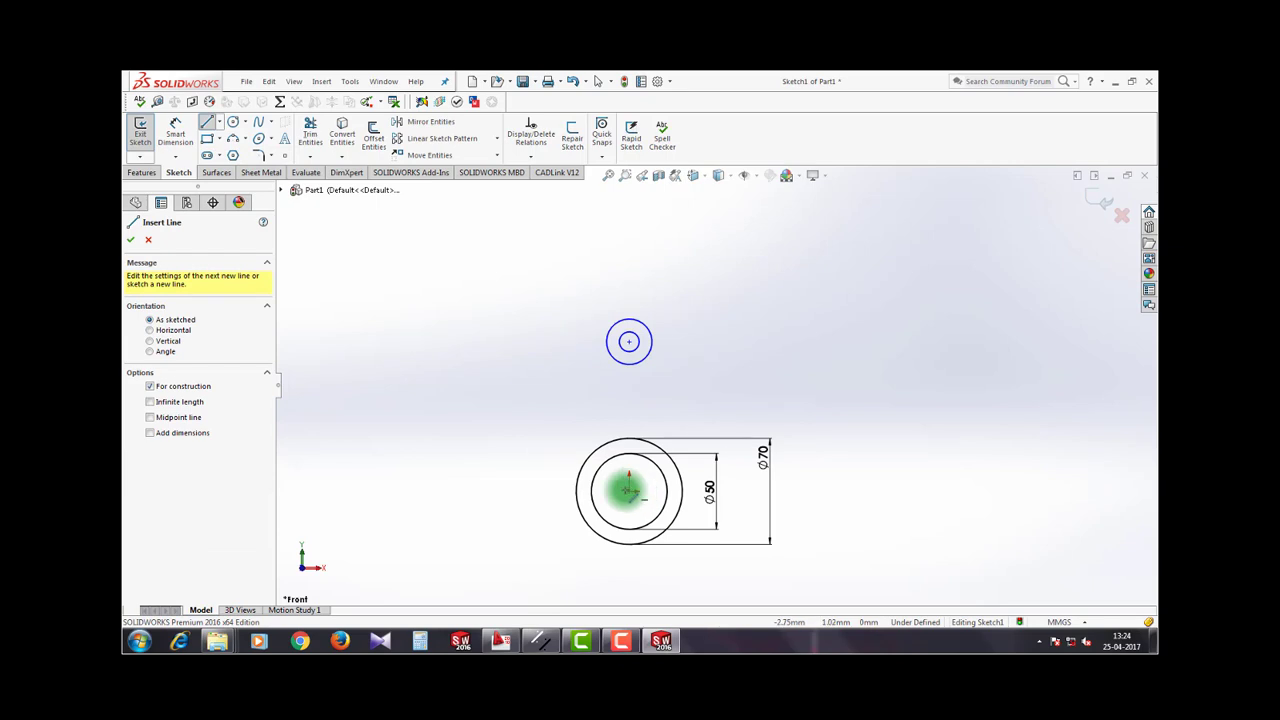
{"action": "left_click", "coordinate": [628, 490]}
{"action": "left_click", "coordinate": [628, 241]}
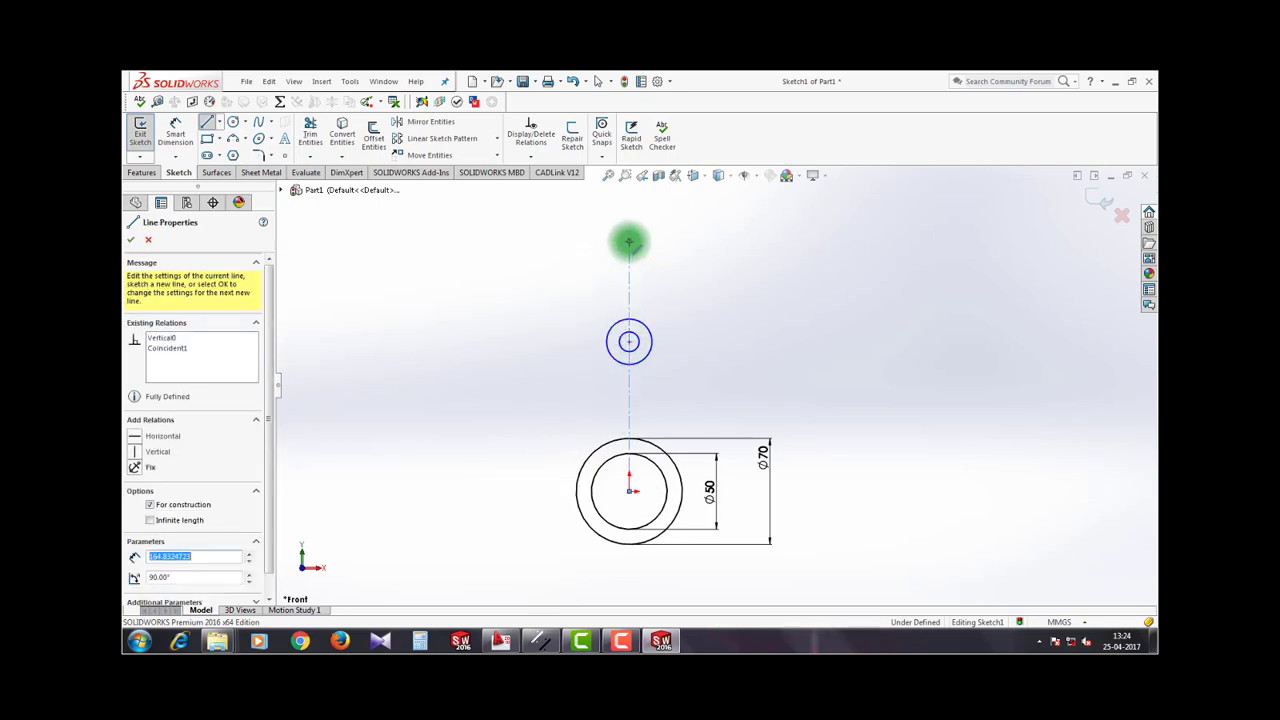
{"action": "key", "text": "Escape"}
Step: Draw a horizontal centerline from the origin to the right, extending well past the 70 mm dimension
{"action": "left_click", "coordinate": [233, 141]}
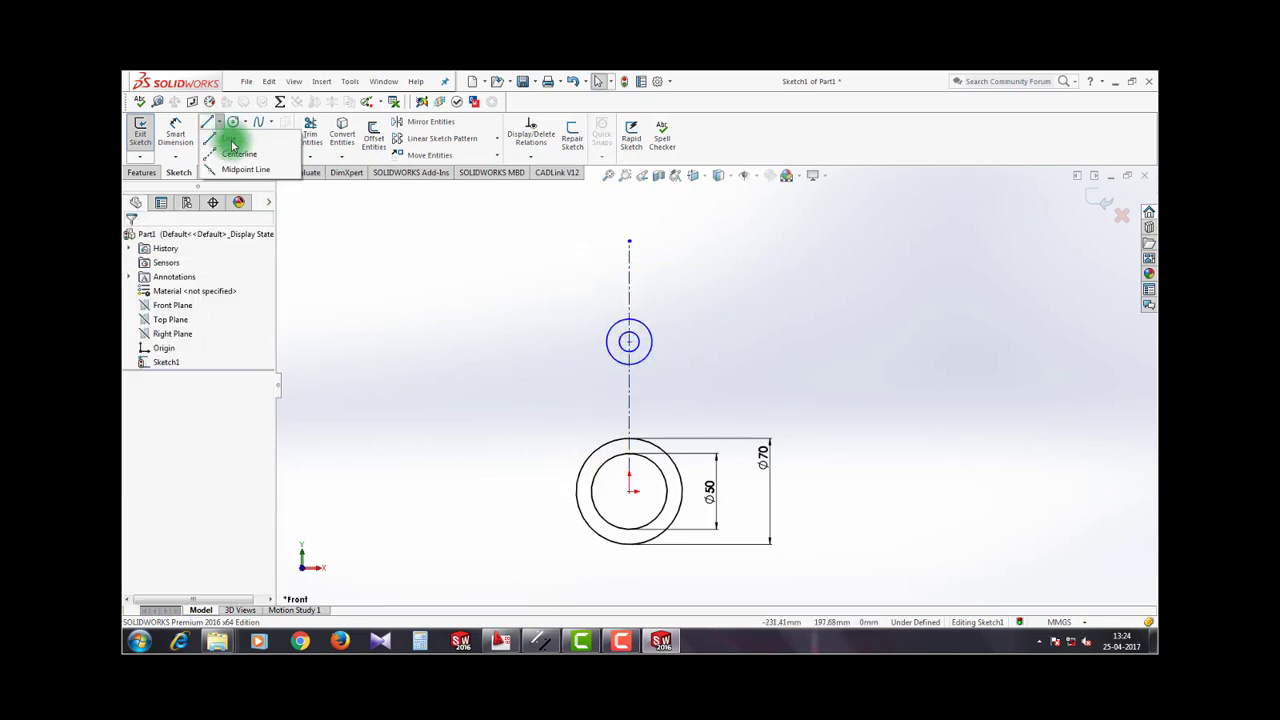
{"action": "left_click", "coordinate": [628, 490]}
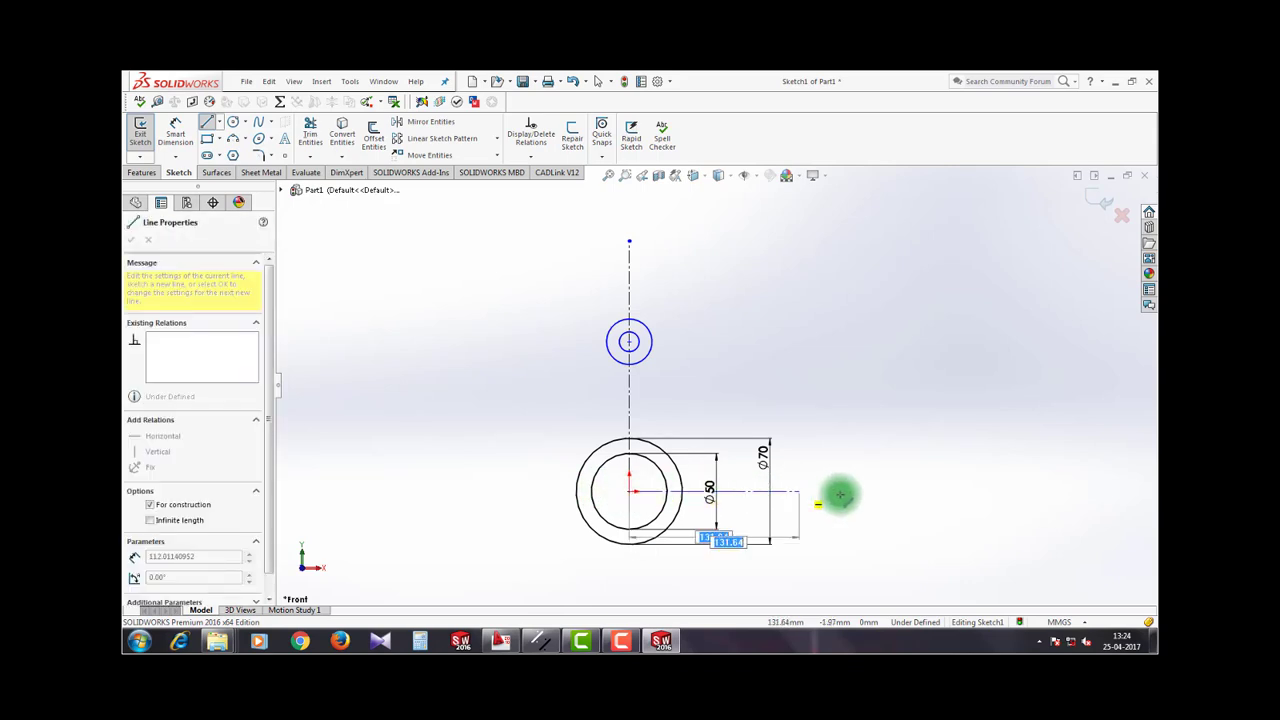
{"action": "left_click", "coordinate": [894, 491]}
{"action": "key", "text": "Escape"}
Step: Draw a horizontal line about 110 mm long across both large circles, slightly above the origin
{"action": "scroll", "coordinate": [790, 485], "scroll_direction": "down", "scroll_amount": 1}
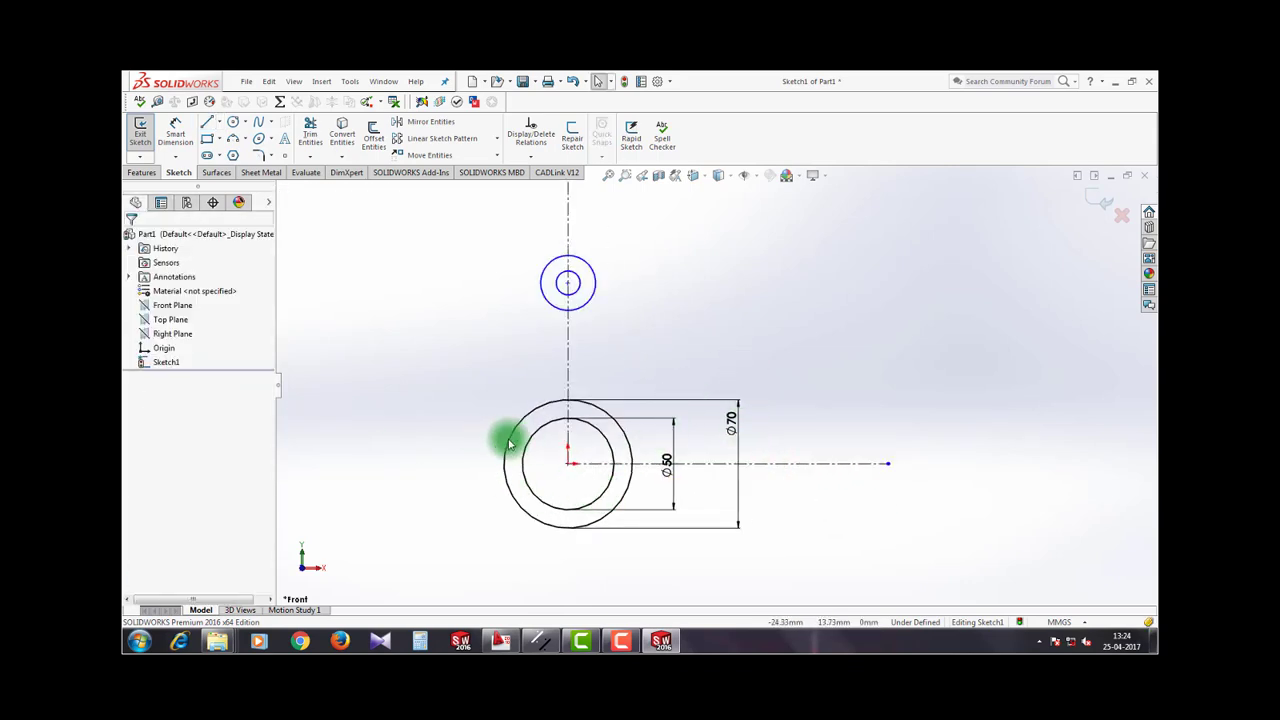
{"action": "left_click", "coordinate": [207, 121]}
{"action": "left_click", "coordinate": [457, 441]}
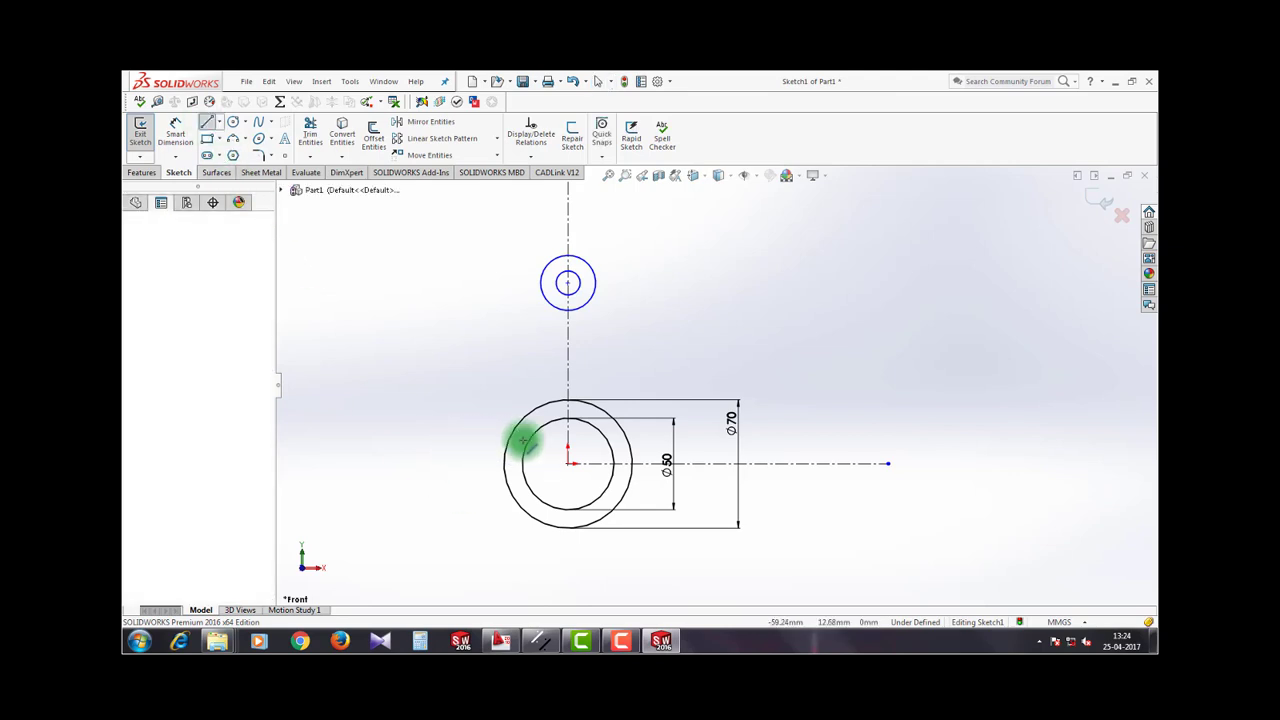
{"action": "left_click", "coordinate": [659, 441]}
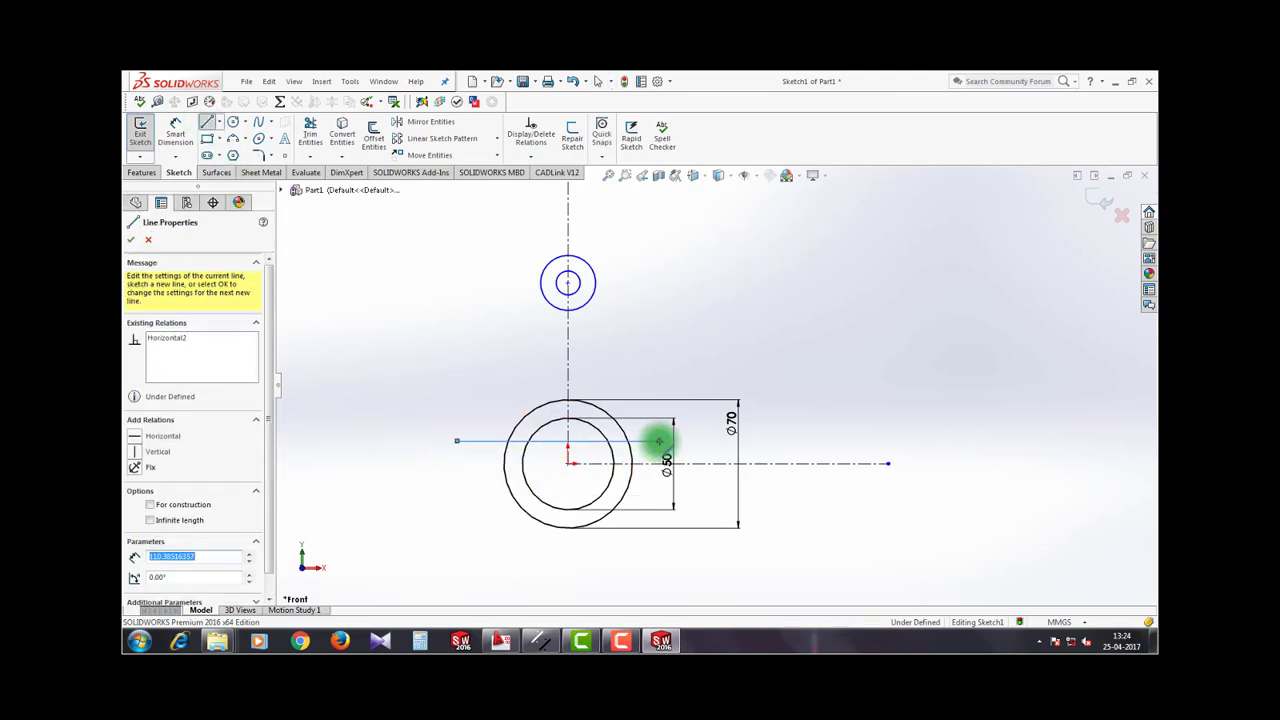
{"action": "key", "text": "Escape"}
Step: Draw a second line about 110 mm long across both large circles, below the origin
{"action": "left_click", "coordinate": [210, 124]}
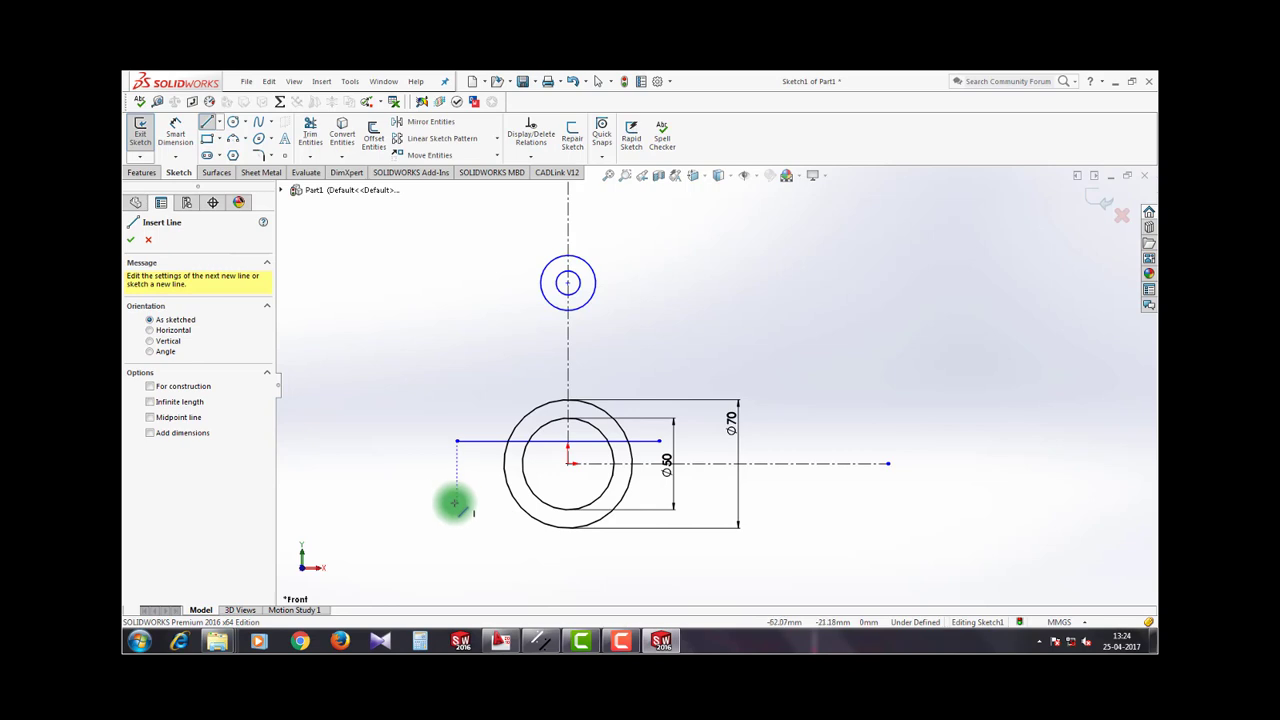
{"action": "left_click", "coordinate": [457, 502]}
{"action": "left_click", "coordinate": [657, 497]}
{"action": "key", "text": "Escape"}
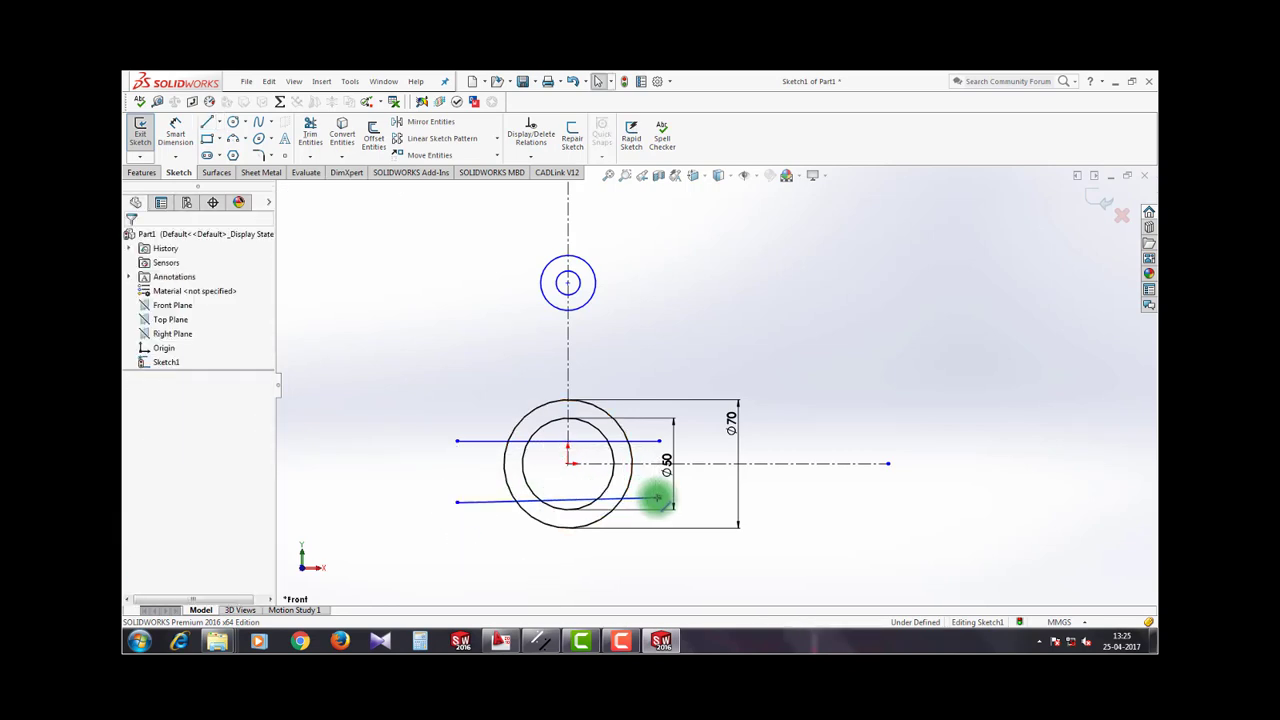
Step: Apply a Horizontal relation to the slightly tilted line below the origin
{"action": "scroll", "coordinate": [640, 500], "scroll_direction": "down", "scroll_amount": 2}
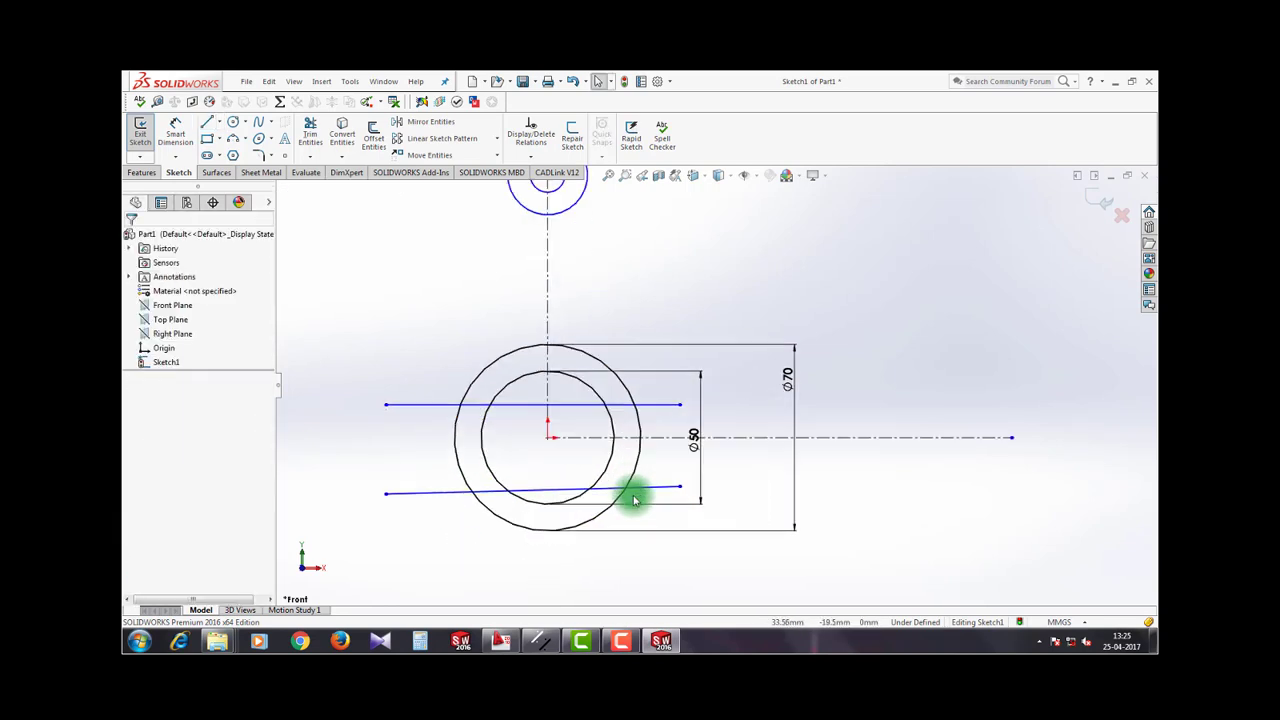
{"action": "left_click", "coordinate": [454, 495]}
{"action": "double_click", "coordinate": [170, 497]}
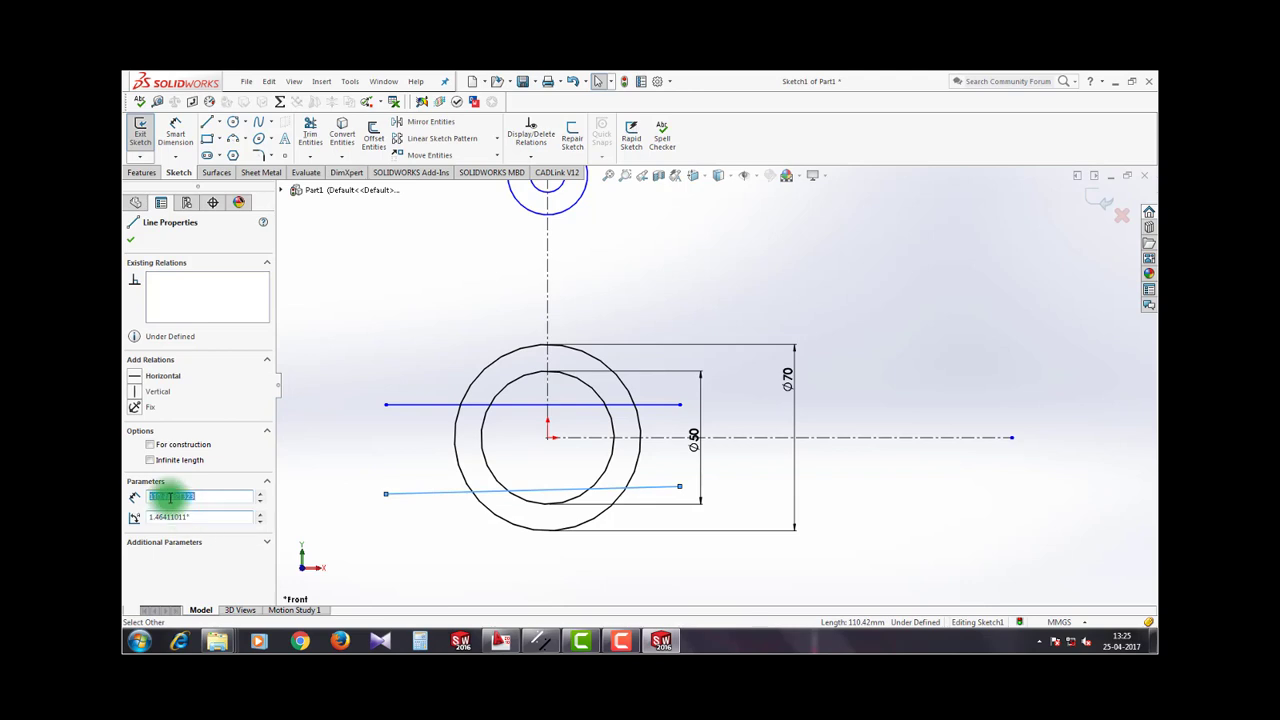
{"action": "left_click", "coordinate": [135, 377]}
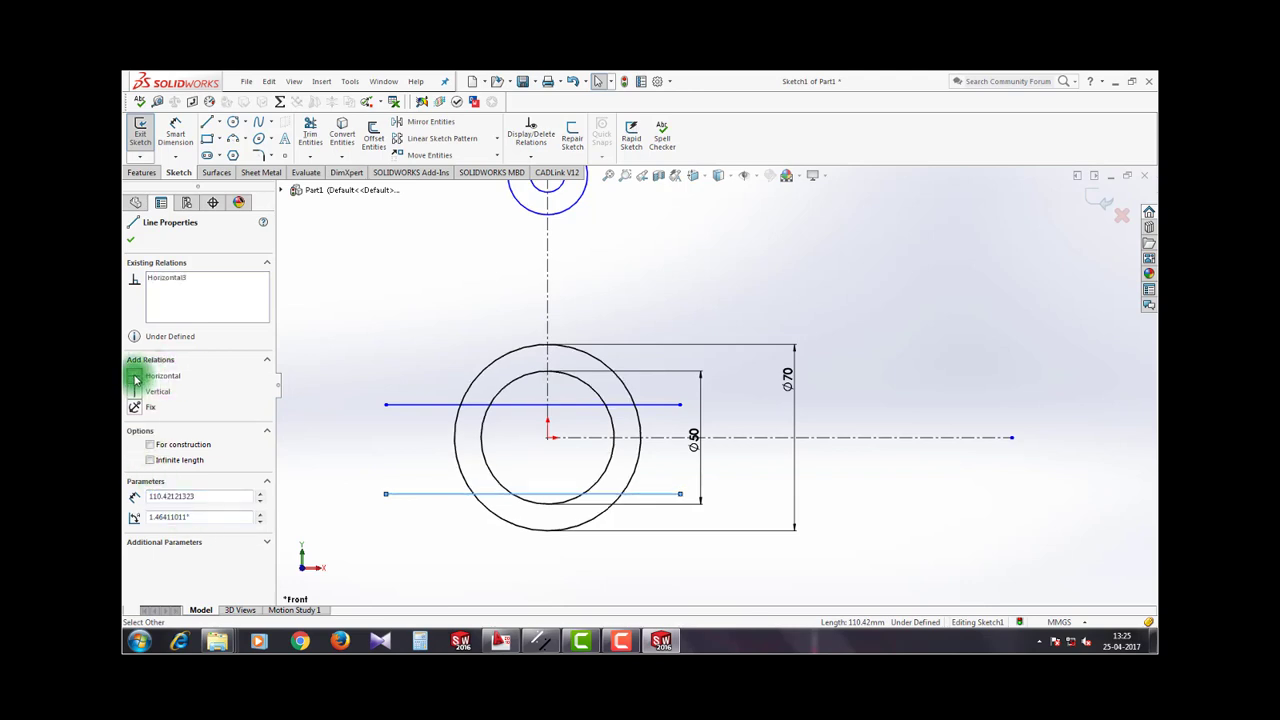
{"action": "left_click", "coordinate": [383, 453]}
Step: Make the two horizontal lines across the large circles symmetric about the horizontal centerline
{"action": "left_click", "coordinate": [568, 406]}
{"action": "left_click", "coordinate": [568, 495], "text": "shift"}
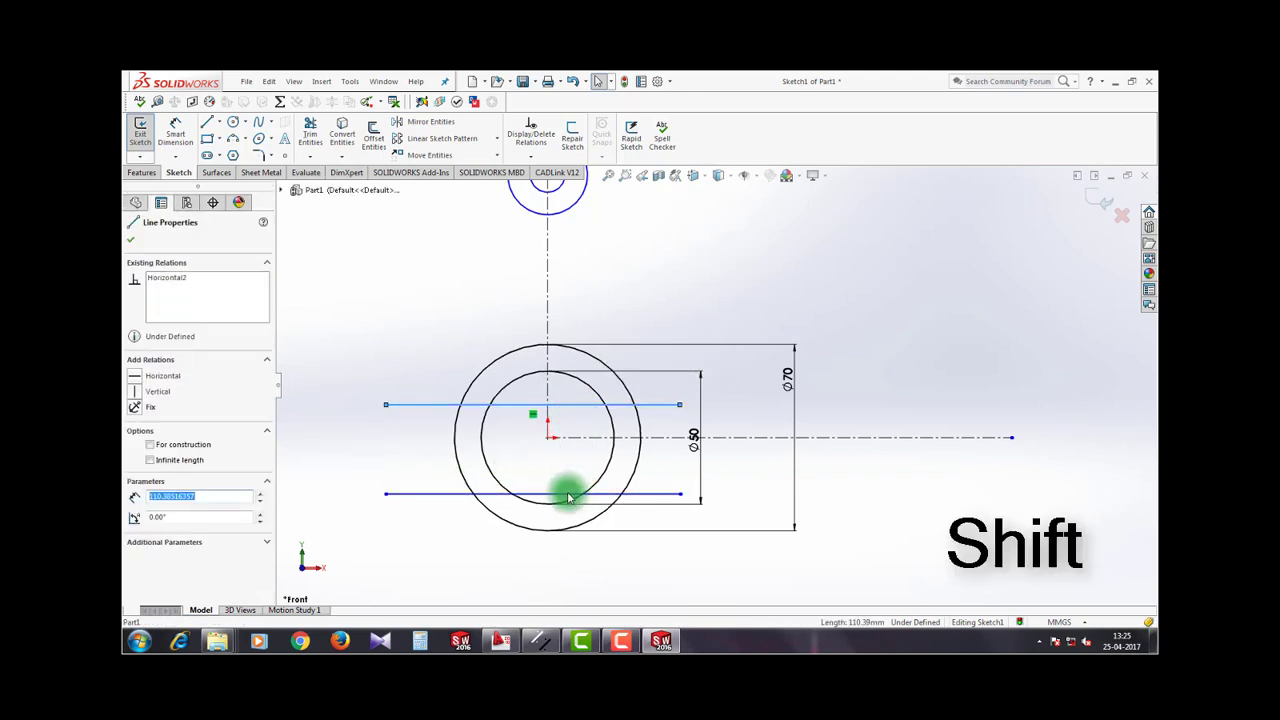
{"action": "left_click", "coordinate": [572, 437], "text": "shift"}
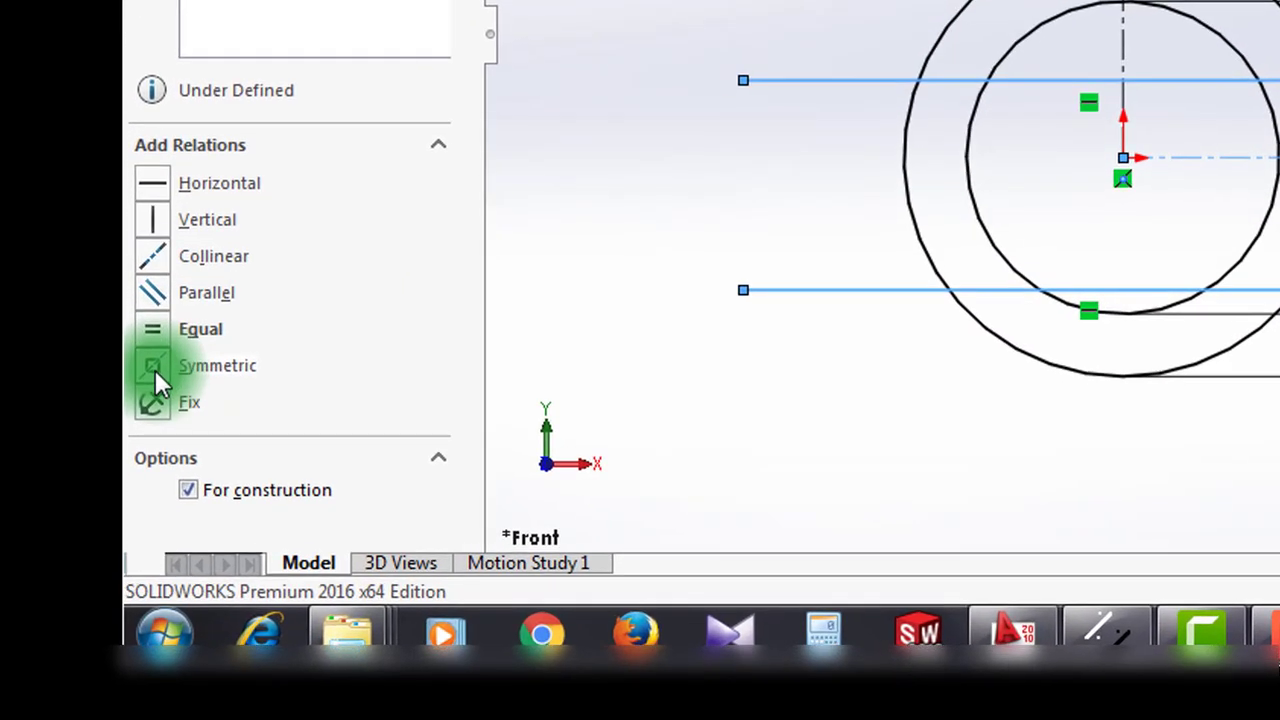
{"action": "left_click", "coordinate": [156, 365]}
{"action": "left_click", "coordinate": [813, 271]}
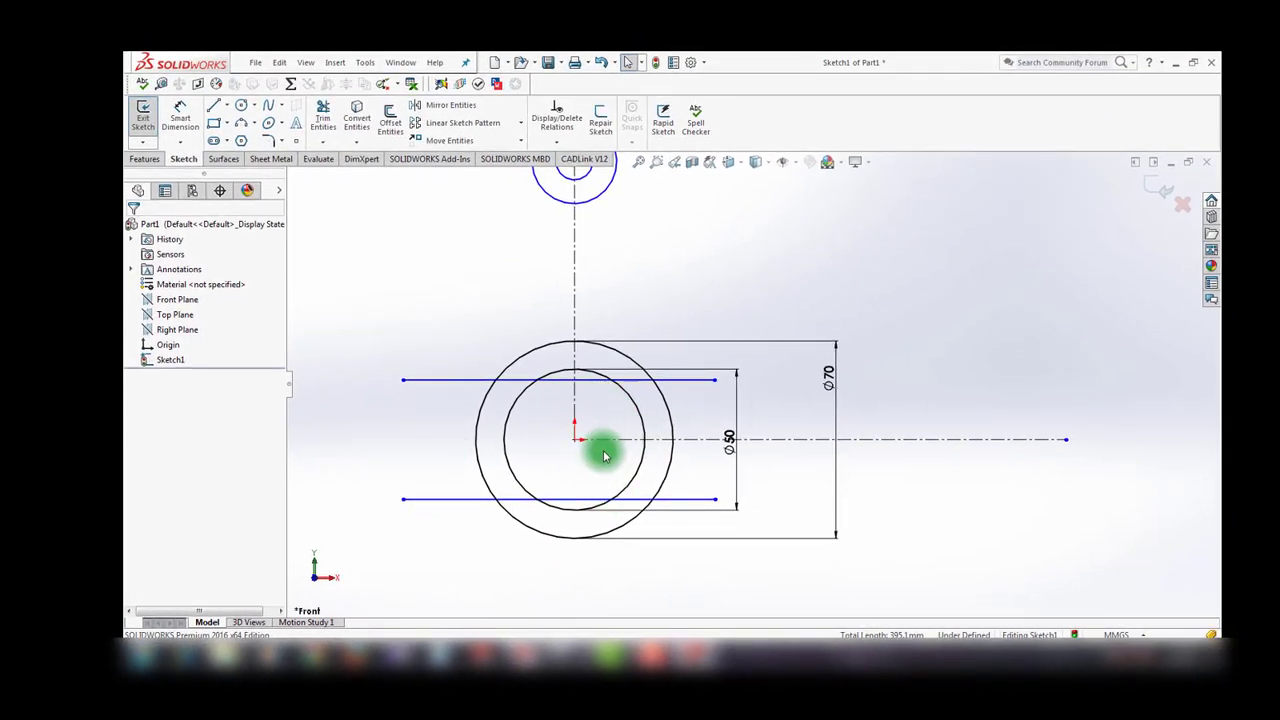
Step: Dimension the distance between the two horizontal lines as 25 mm, placed beside their left ends
{"action": "left_click", "coordinate": [436, 381]}
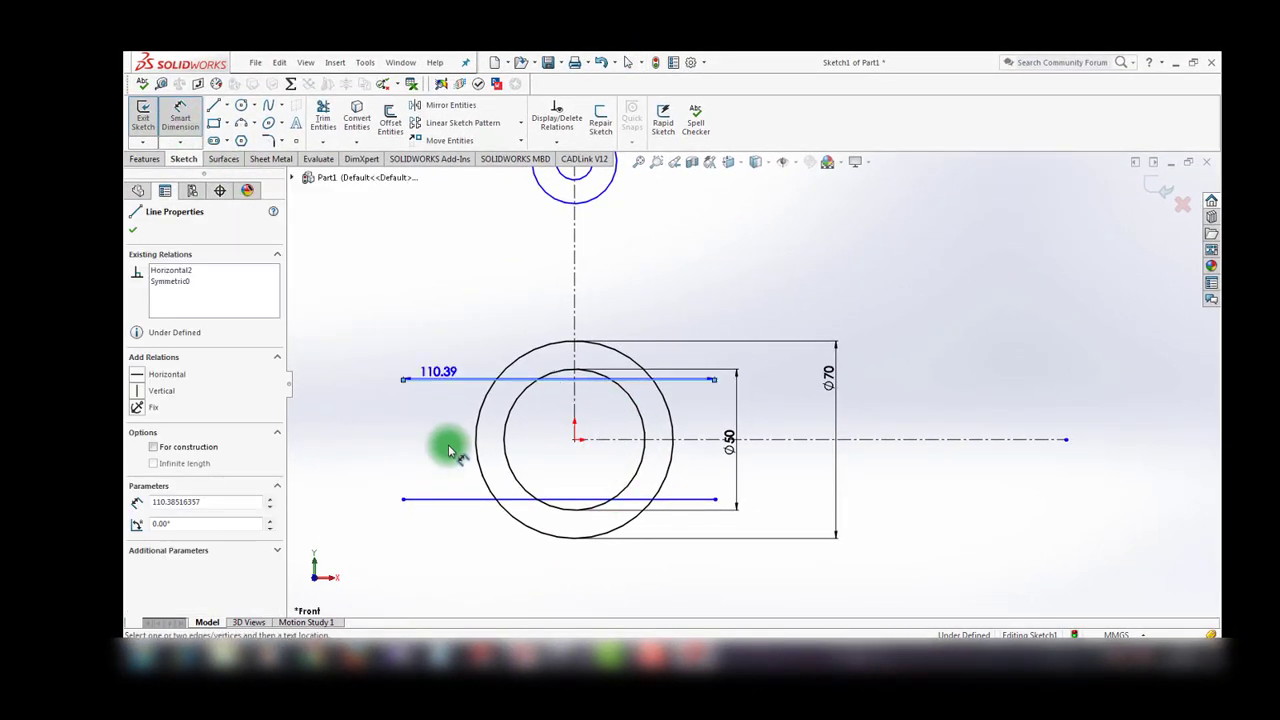
{"action": "left_click", "coordinate": [457, 499]}
{"action": "left_click", "coordinate": [337, 458]}
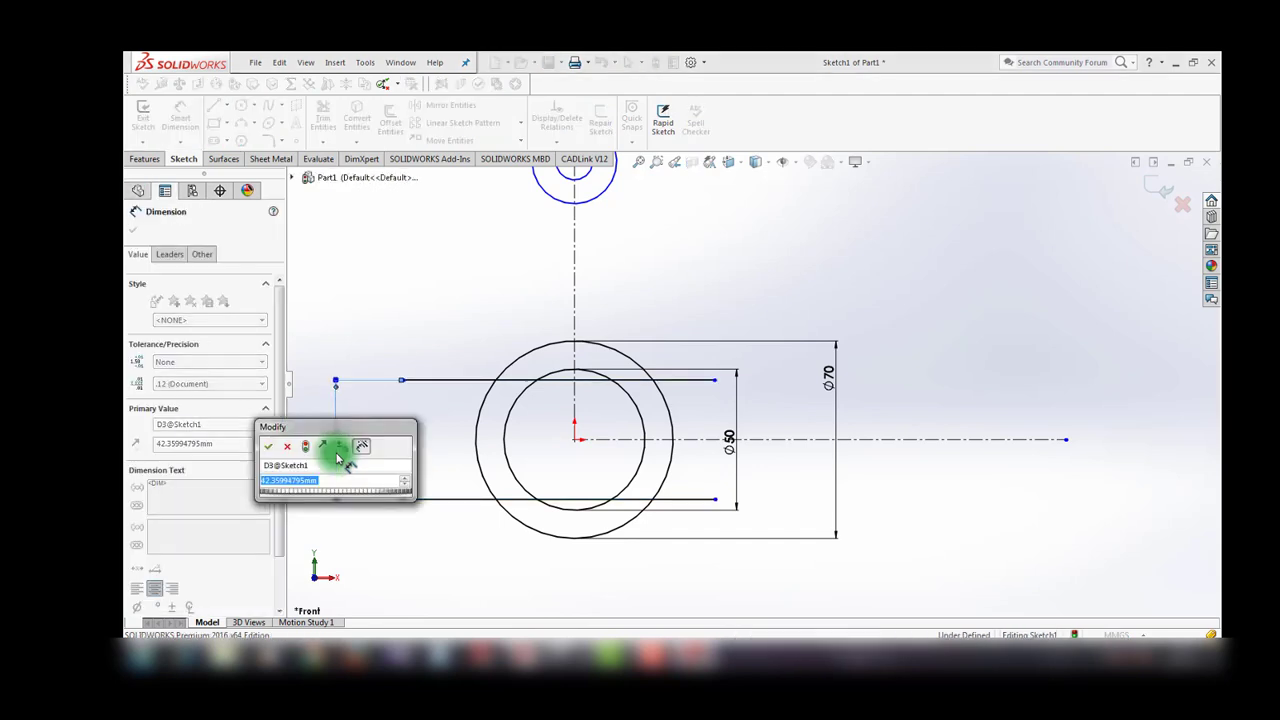
{"action": "type", "text": "25"}
{"action": "key", "text": "Return"}
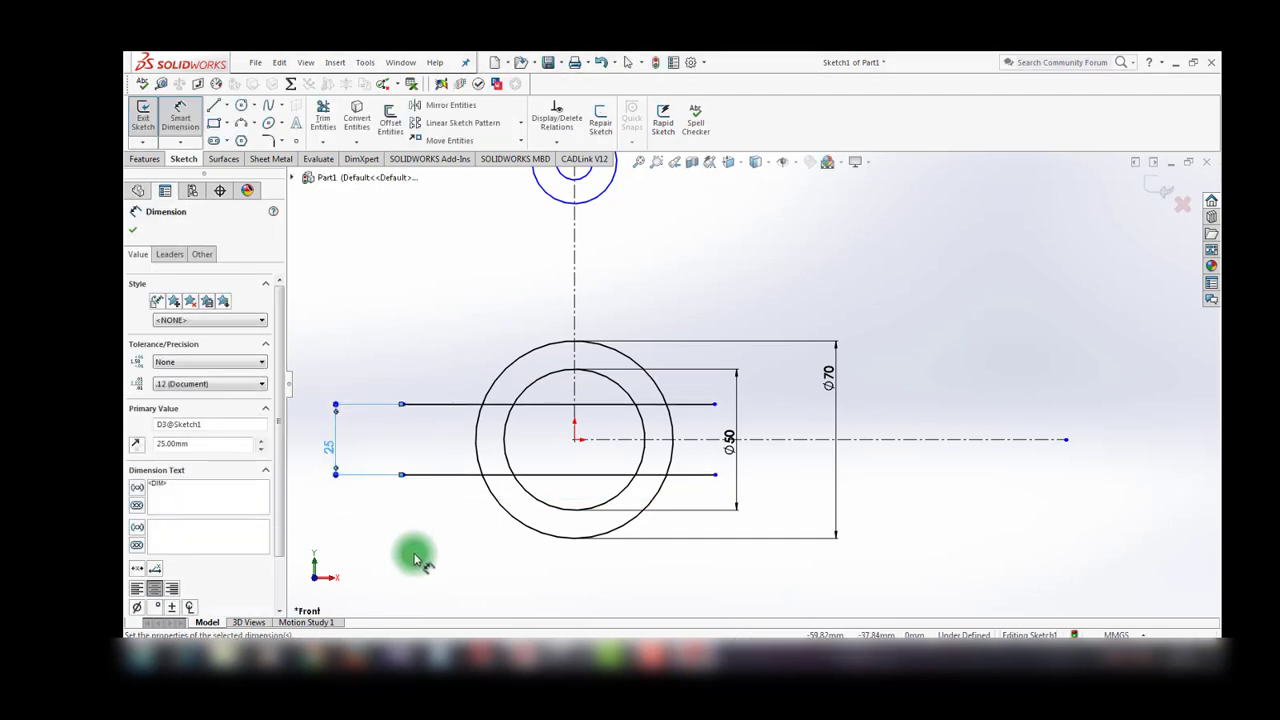
Step: Draw two vertical lines joining the horizontal lines, one near their left ends and one at their right endpoints
{"action": "left_click", "coordinate": [213, 105]}
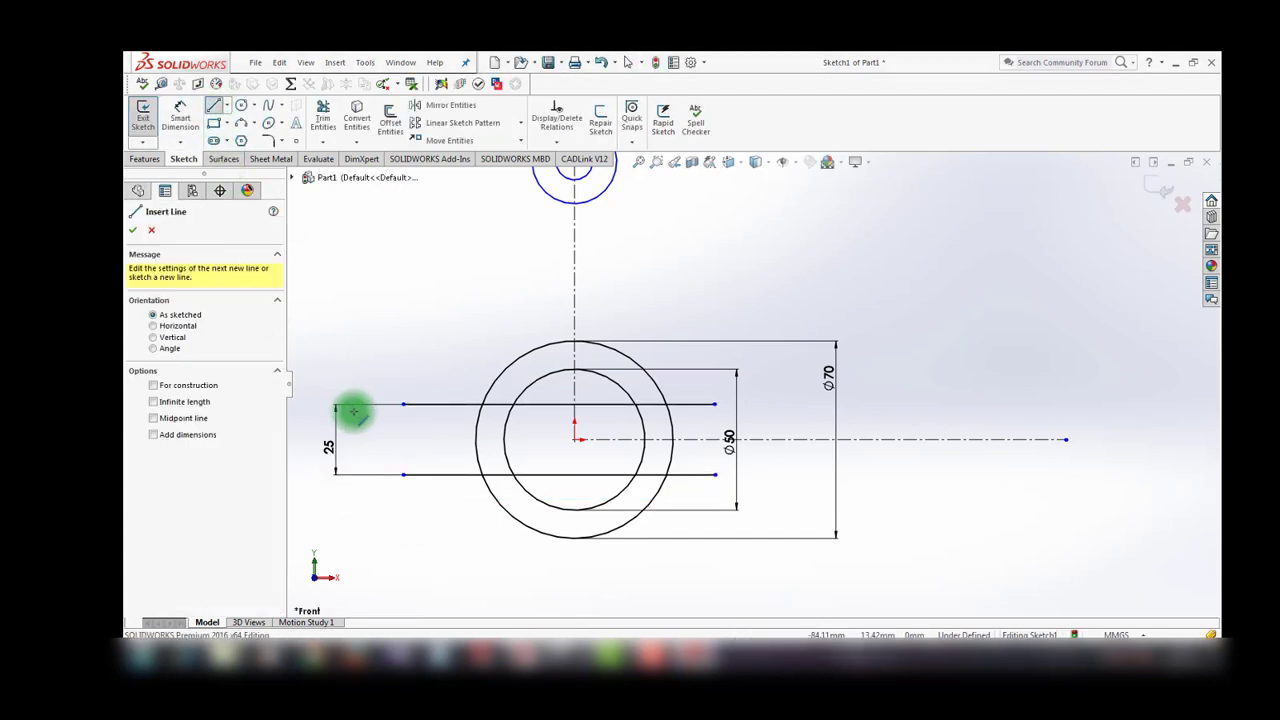
{"action": "left_click", "coordinate": [428, 405]}
{"action": "left_click", "coordinate": [428, 475]}
{"action": "key", "text": "Escape"}
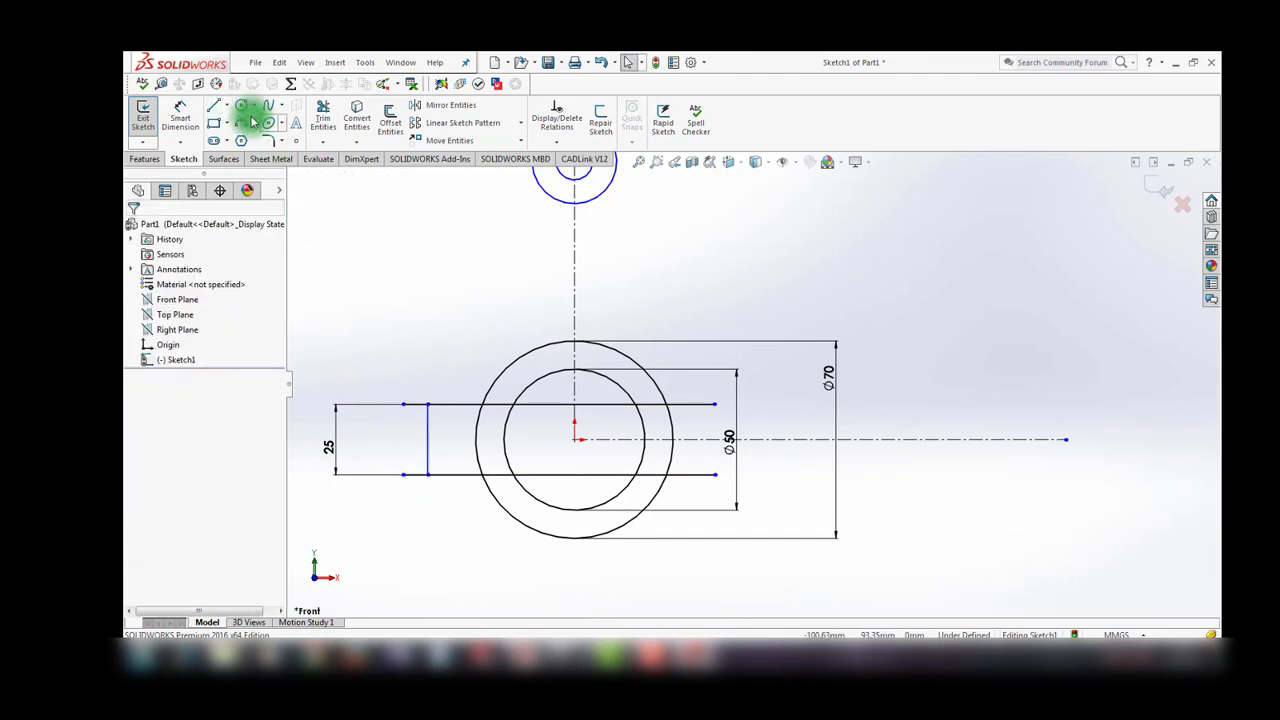
{"action": "left_click", "coordinate": [213, 105]}
{"action": "left_click", "coordinate": [714, 407]}
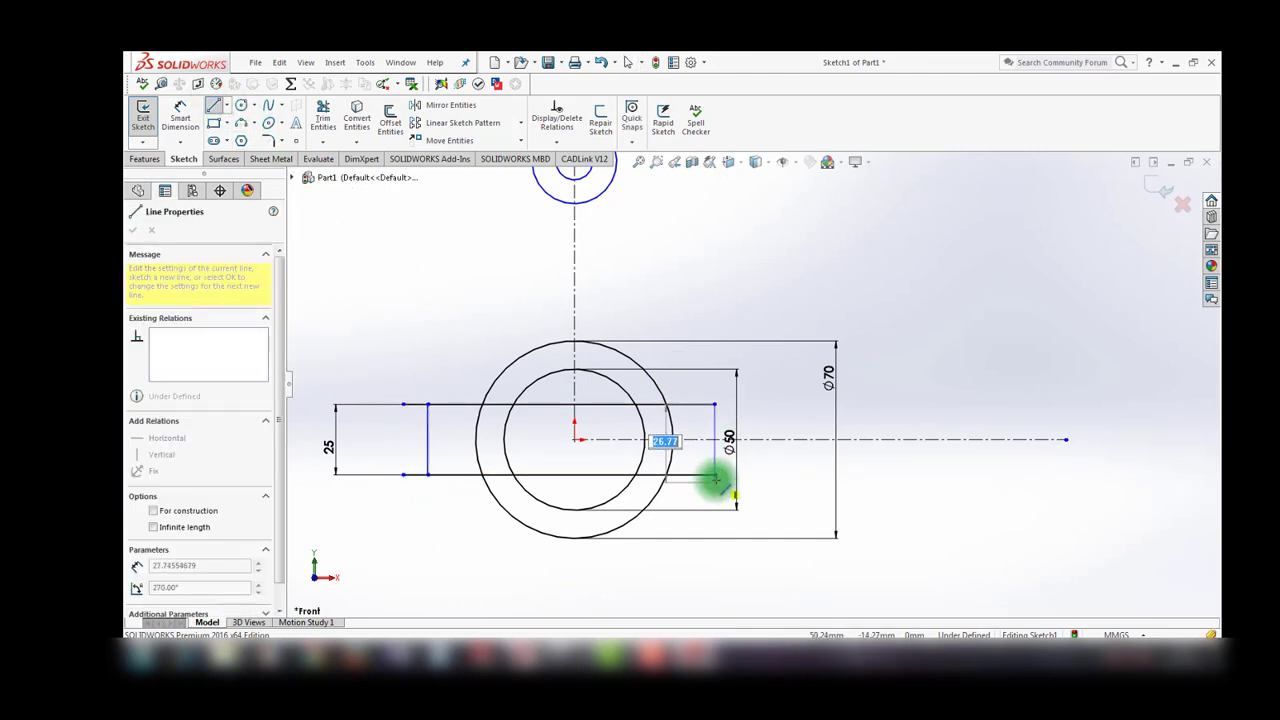
{"action": "left_click", "coordinate": [715, 476]}
Step: Trim the stubs of both horizontal lines that extend beyond the left vertical line
{"action": "left_click", "coordinate": [323, 118]}
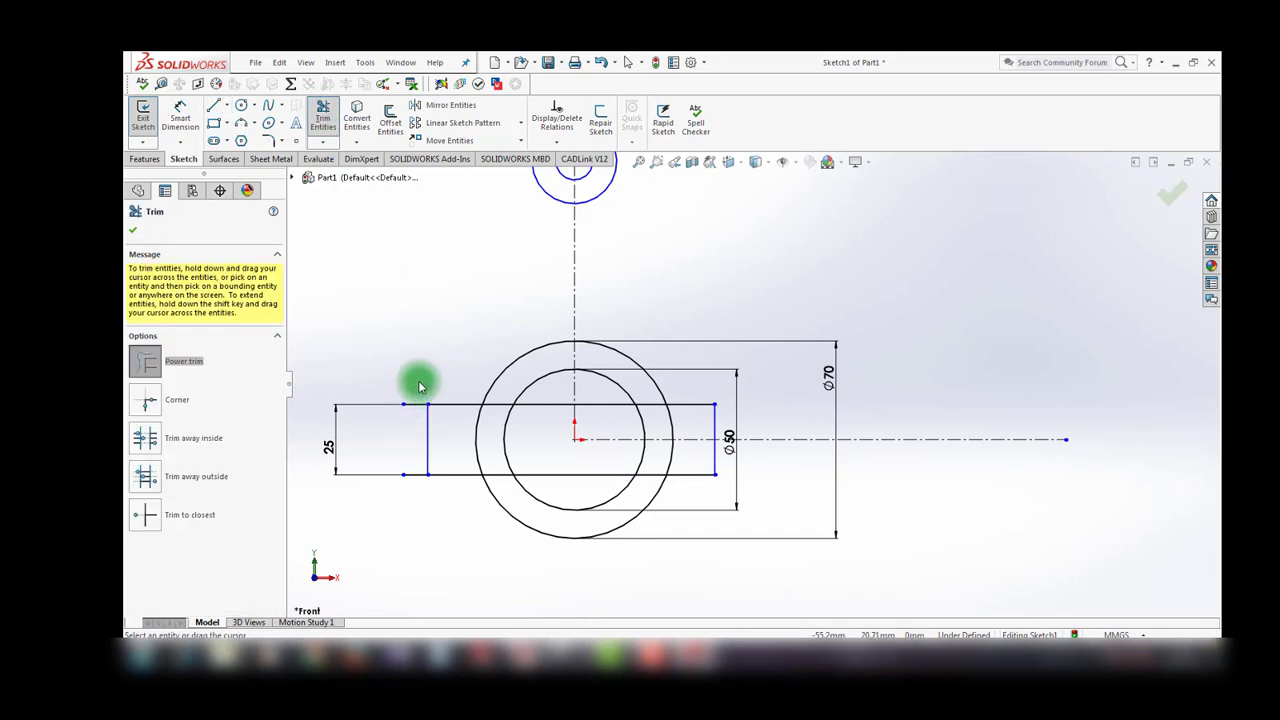
{"action": "left_click_drag", "start_coordinate": [414, 385], "coordinate": [413, 507]}
{"action": "key", "text": "Escape"}
{"action": "right_click_drag", "start_coordinate": [464, 568], "coordinate": [438, 318]}
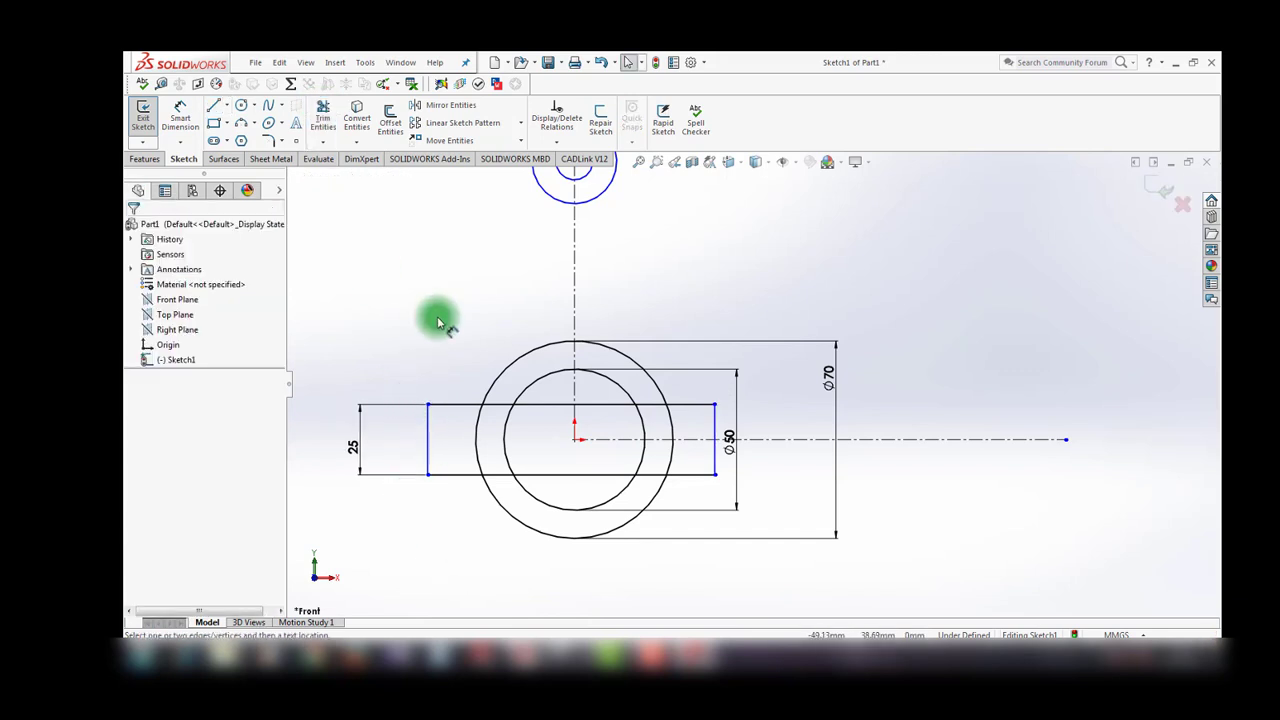
{"action": "left_click", "coordinate": [428, 440]}
{"action": "left_click", "coordinate": [713, 420]}
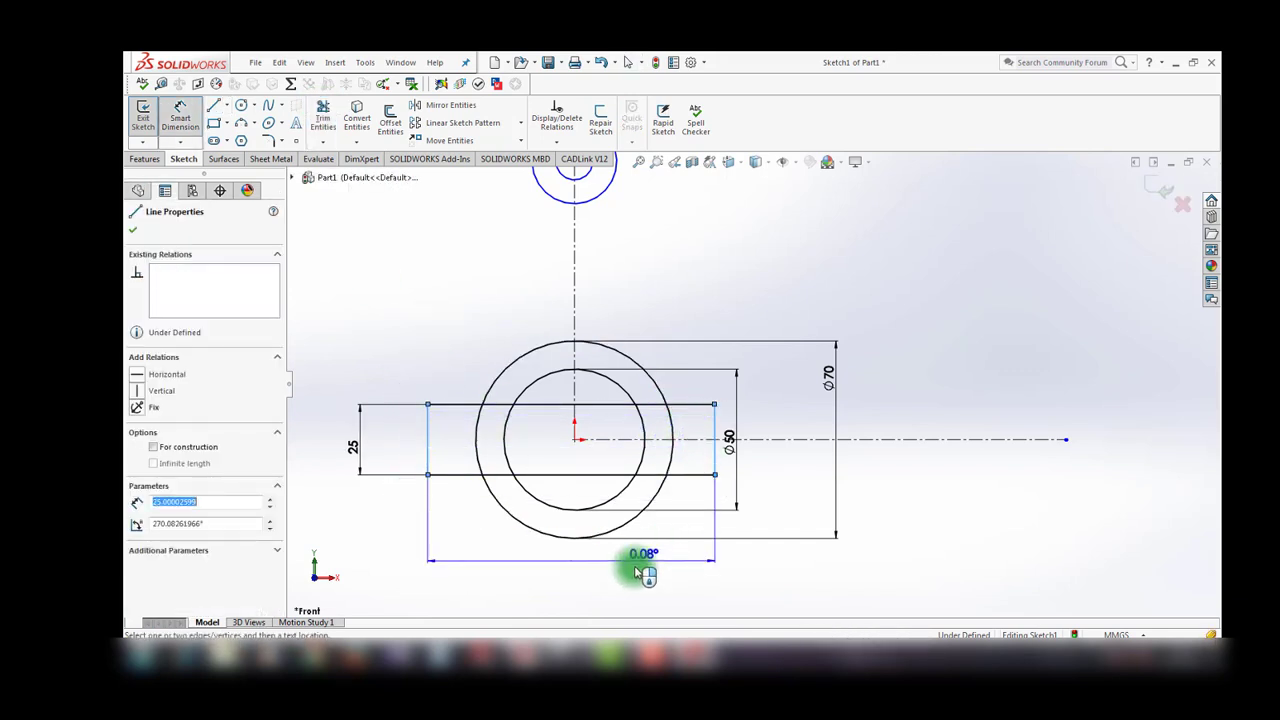
{"action": "key", "text": "Escape"}
{"action": "key", "text": "Escape"}
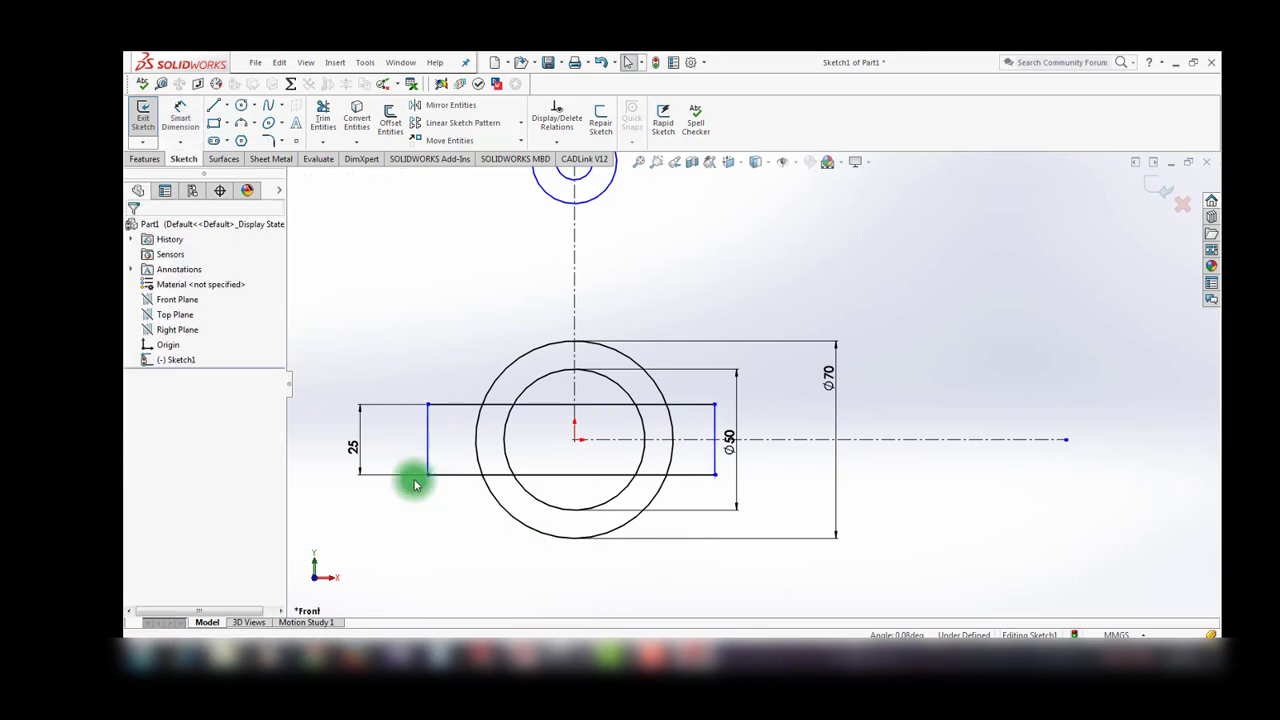
Step: Apply a Vertical relation to the two end lines closing the rectangle
{"action": "left_click", "coordinate": [428, 425]}
{"action": "left_click", "coordinate": [714, 428]}
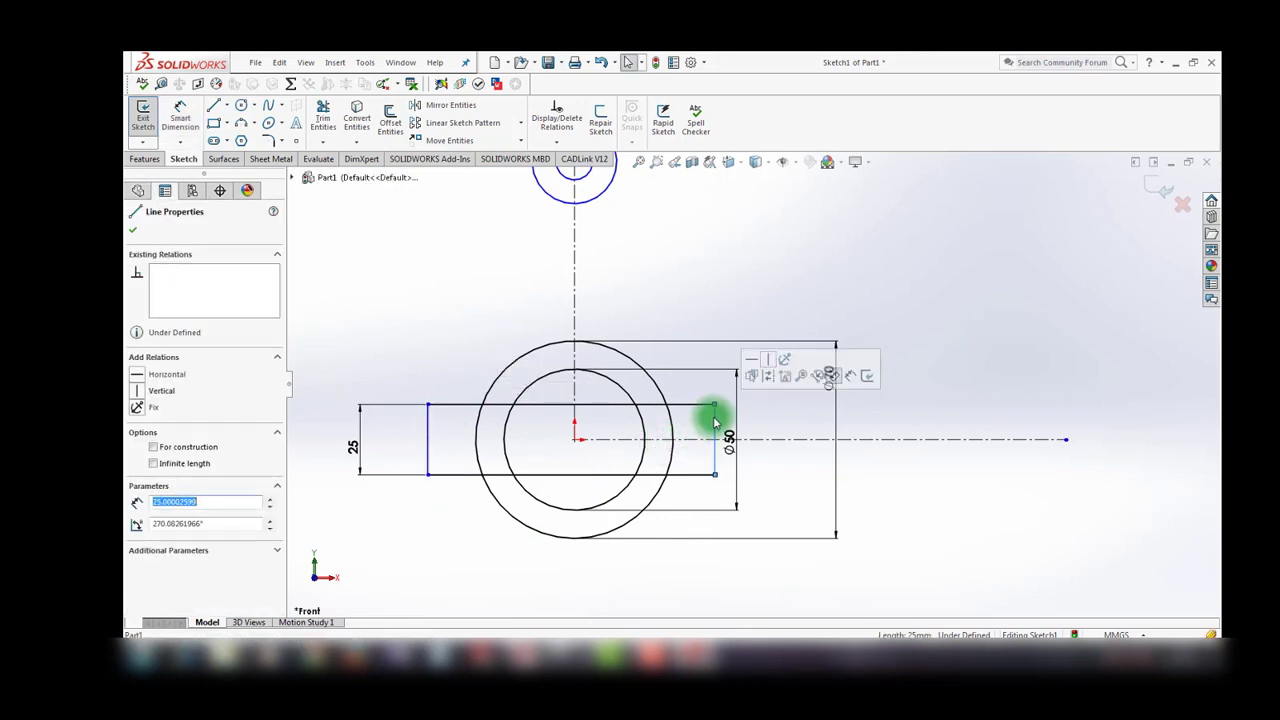
{"action": "left_click", "coordinate": [768, 360]}
{"action": "left_click", "coordinate": [914, 494]}
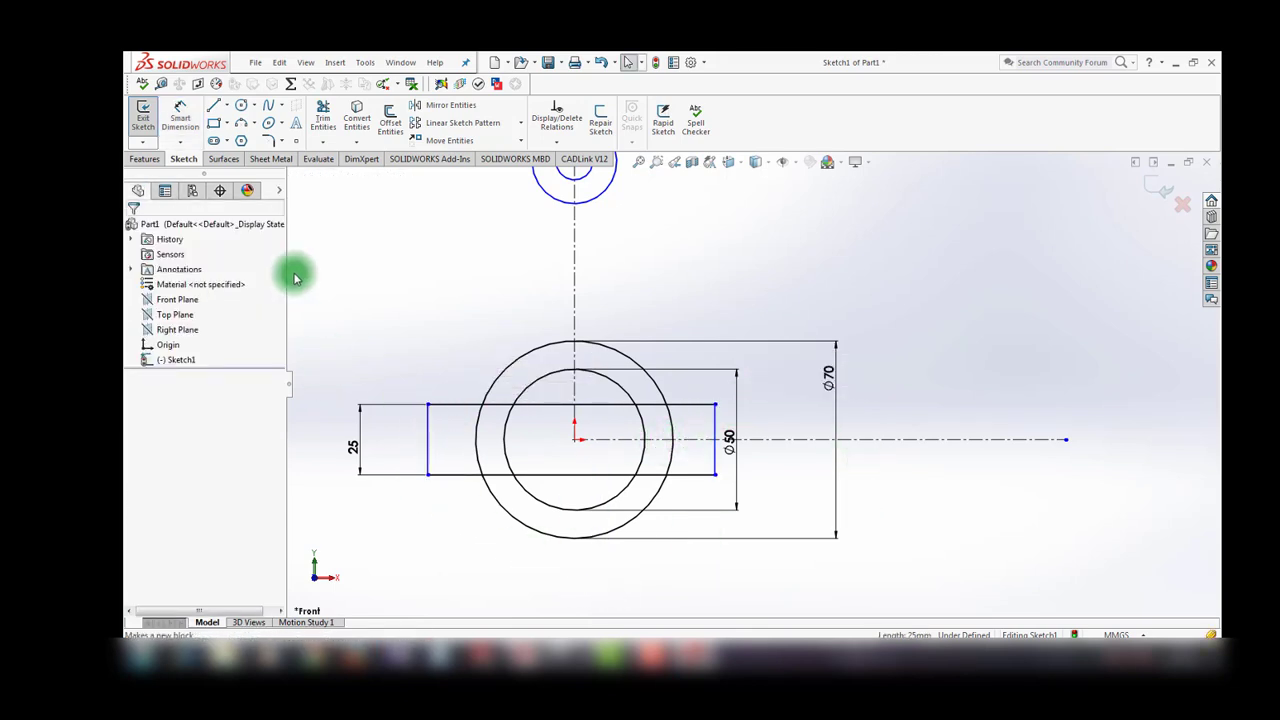
Step: Dimension the length of the rectangle's lower horizontal line as 75 mm, placed below the circles
{"action": "left_click", "coordinate": [180, 118]}
{"action": "left_click", "coordinate": [458, 476]}
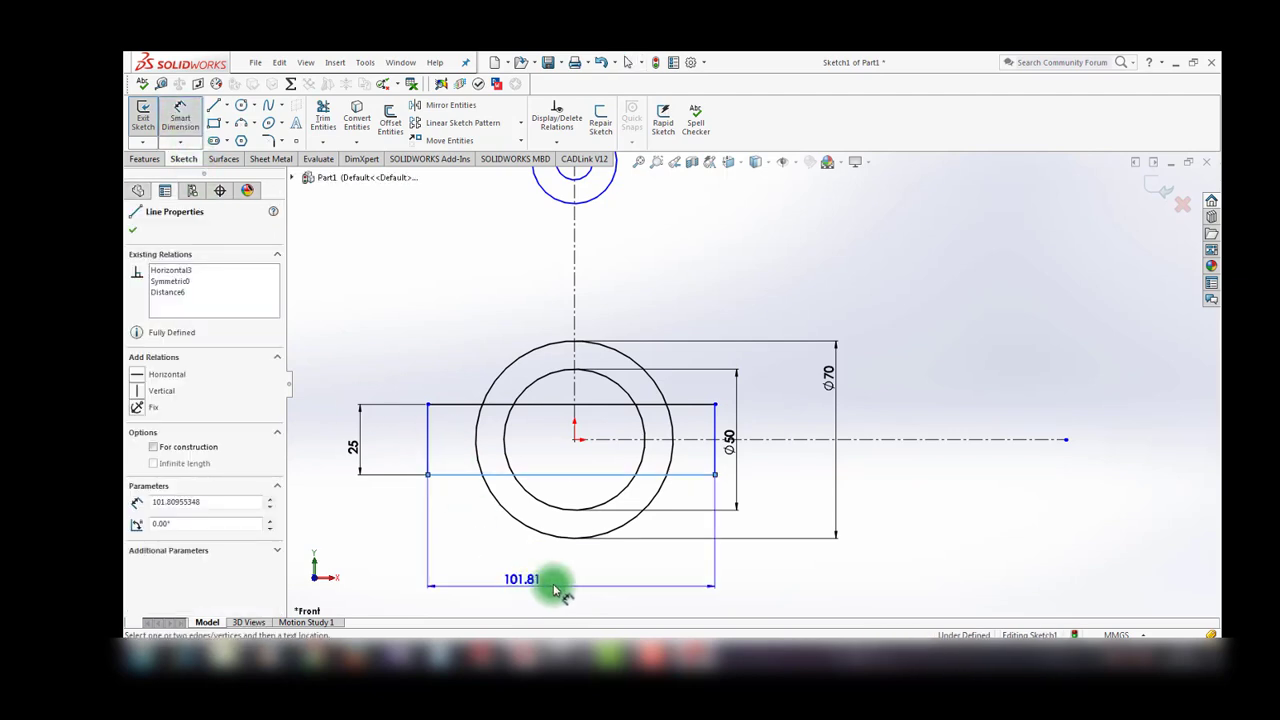
{"action": "left_click", "coordinate": [560, 584]}
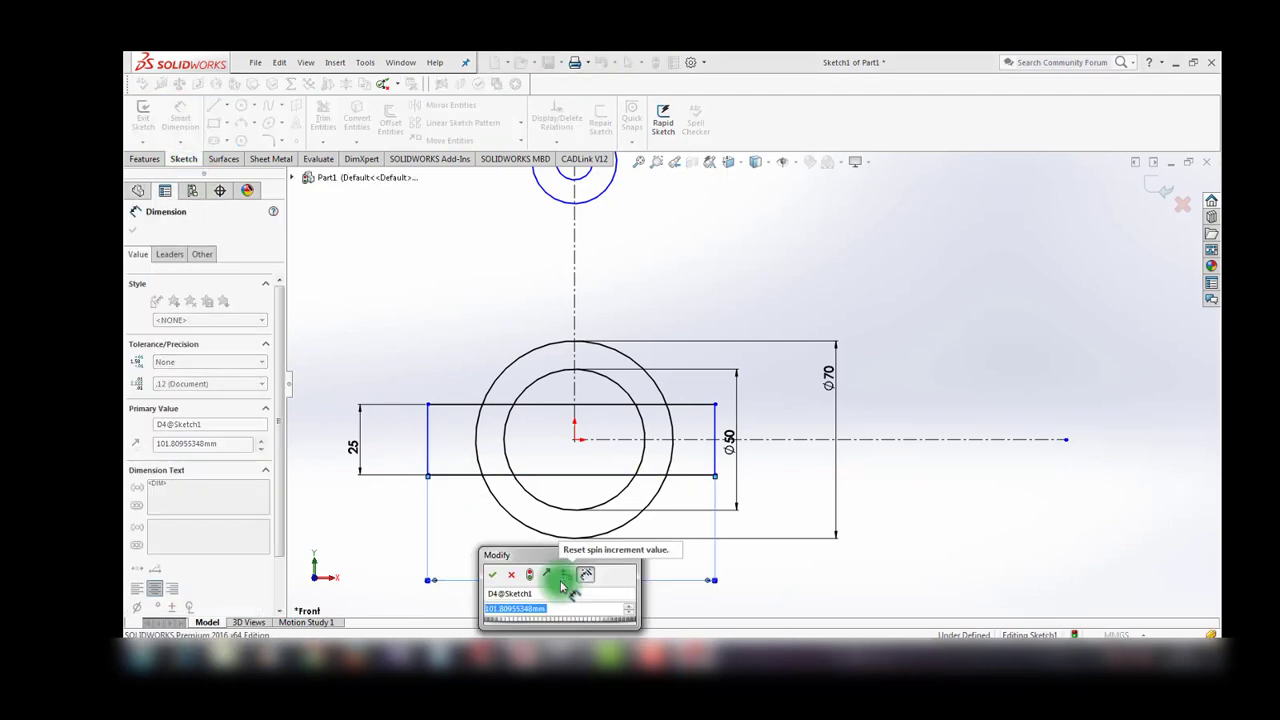
{"action": "type", "text": "75"}
{"action": "key", "text": "Return"}
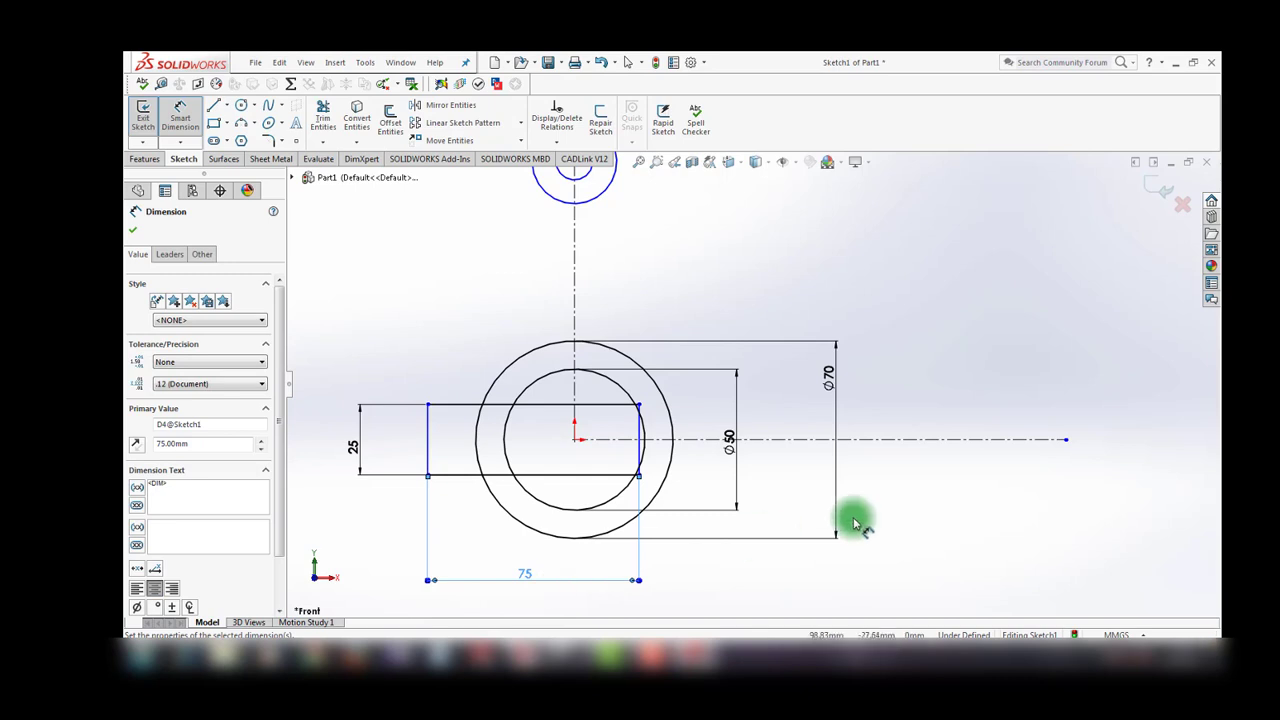
{"action": "left_click", "coordinate": [918, 497]}
{"action": "key", "text": "Escape"}
Step: Make the rectangle's two vertical end lines symmetric about the vertical centerline
{"action": "left_click", "coordinate": [428, 422]}
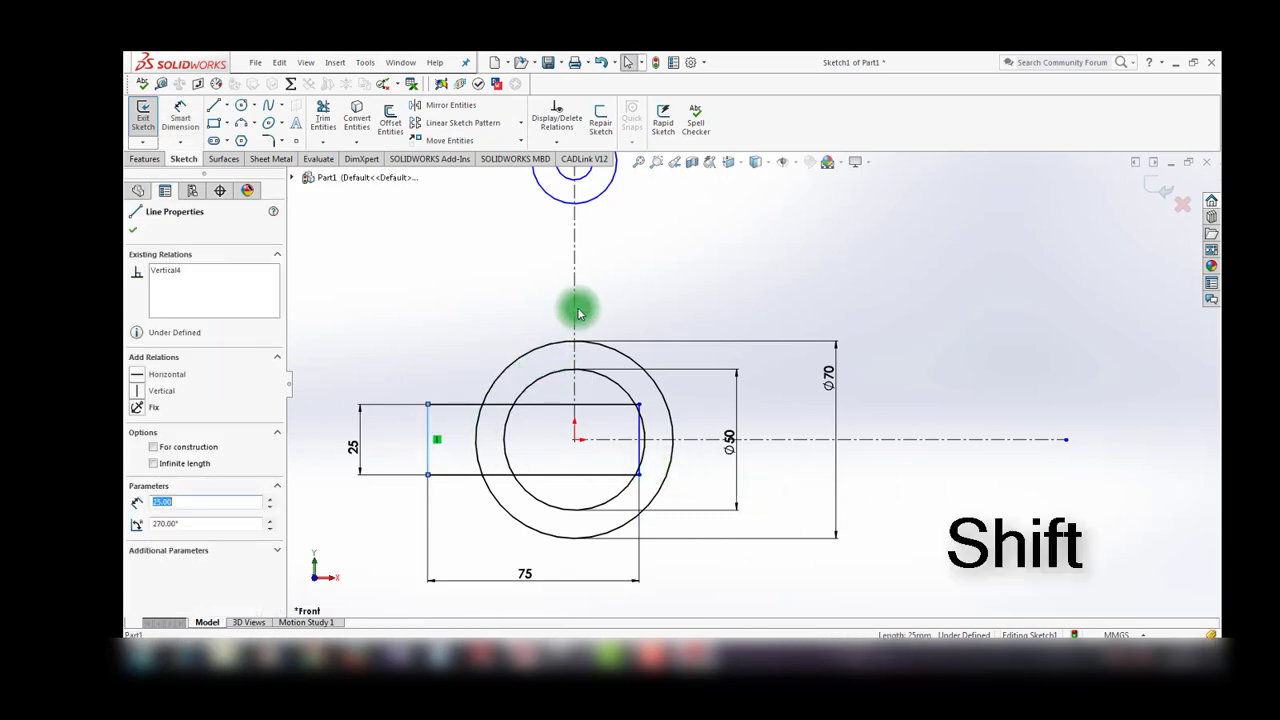
{"action": "left_click", "coordinate": [573, 292], "text": "shift"}
{"action": "left_click", "coordinate": [638, 437], "text": "shift"}
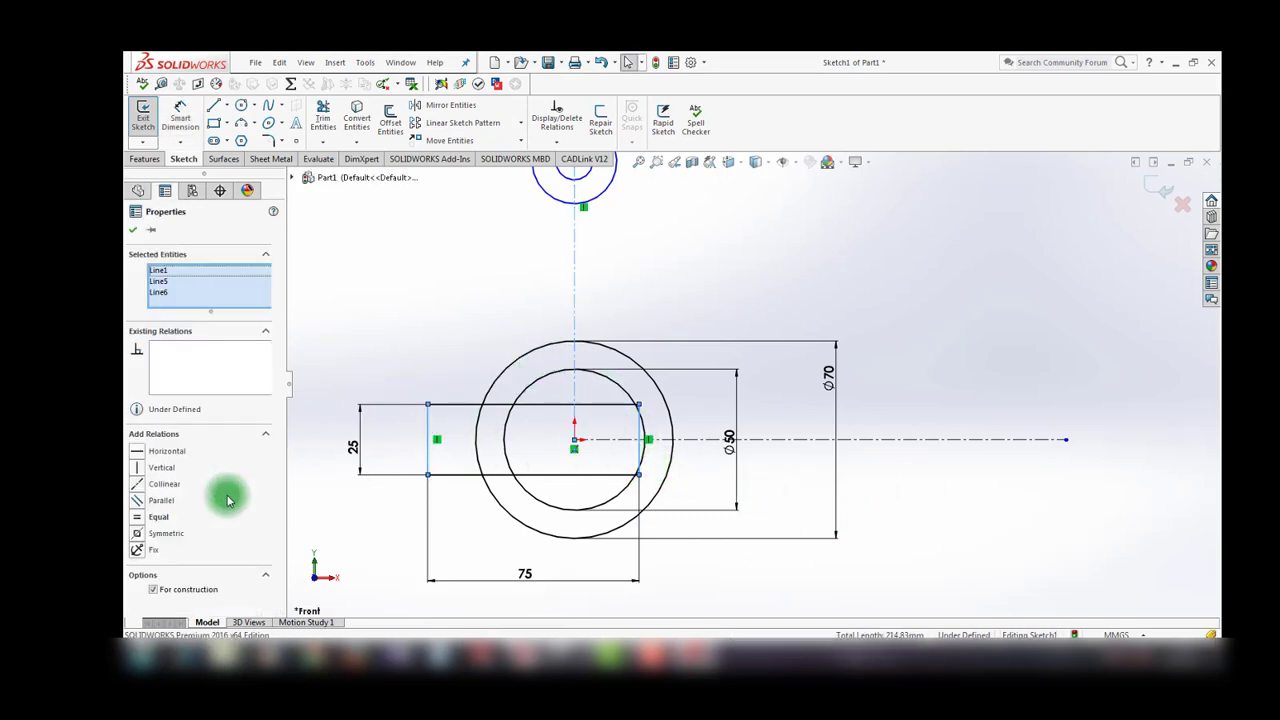
{"action": "left_click", "coordinate": [147, 528]}
{"action": "left_click", "coordinate": [490, 538]}
Step: Trim the outer circle's arcs inside the rectangle and the horizontal line portions inside the circles, leaving two side tabs
{"action": "scroll", "coordinate": [691, 423], "scroll_direction": "up", "scroll_amount": 1}
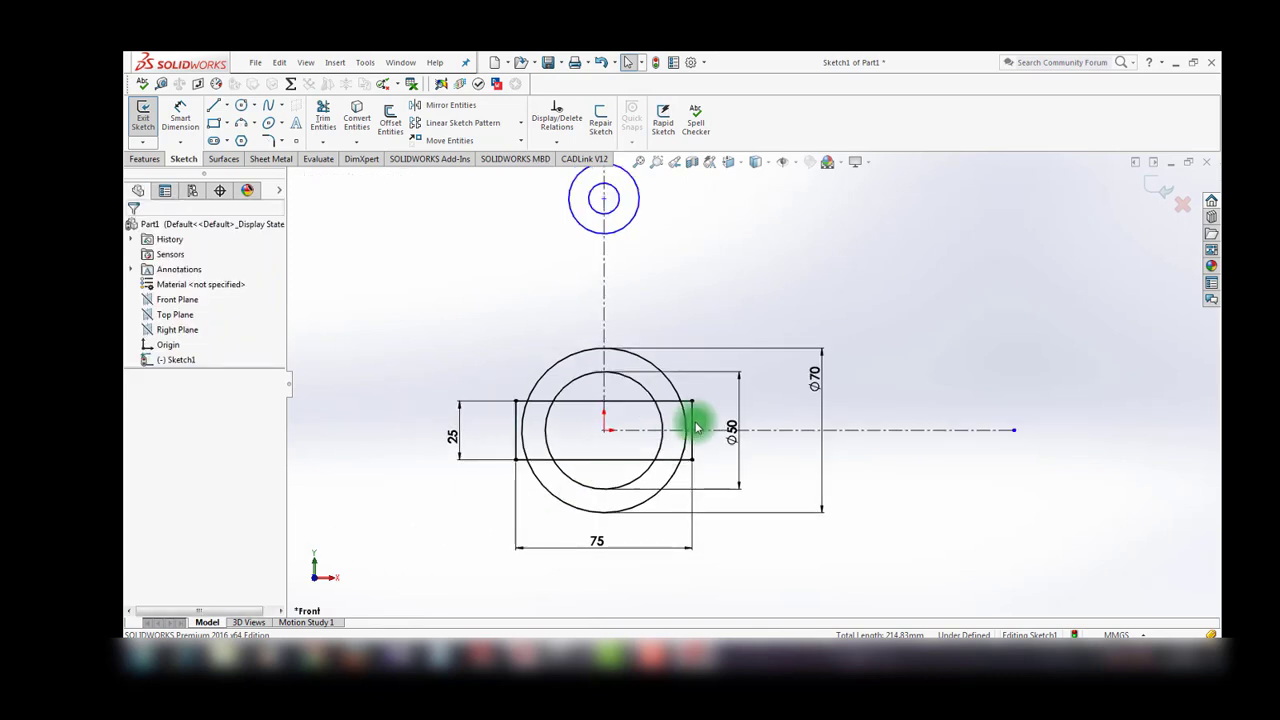
{"action": "scroll", "coordinate": [700, 420], "scroll_direction": "down", "scroll_amount": 2}
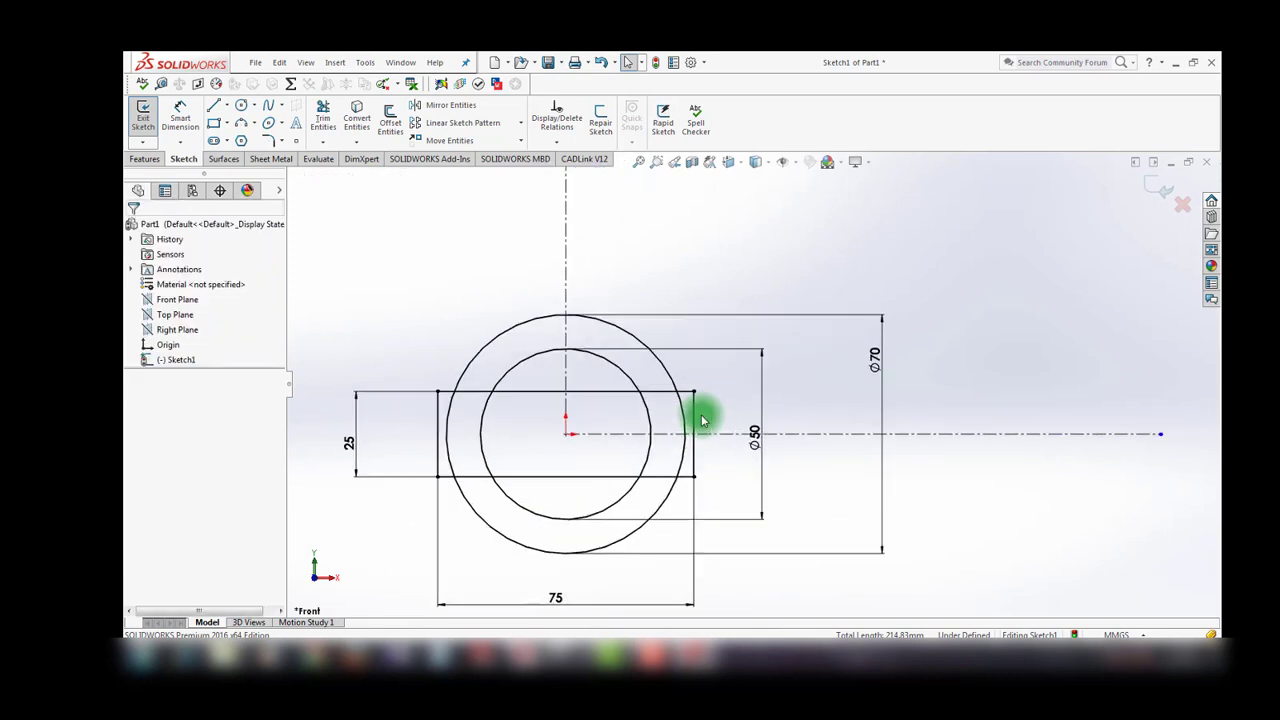
{"action": "left_click", "coordinate": [322, 116]}
{"action": "left_click_drag", "start_coordinate": [445, 424], "coordinate": [640, 430]}
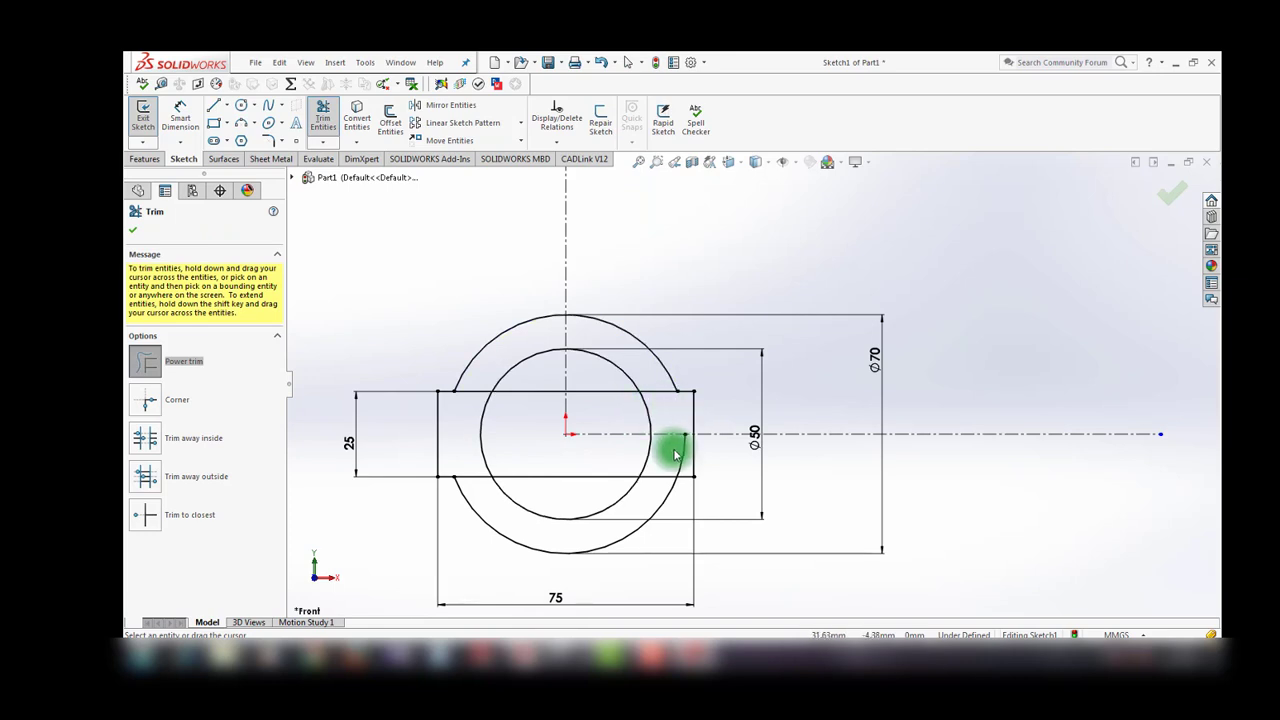
{"action": "mouse_move", "coordinate": [687, 463]}
{"action": "left_mouse_down"}
{"action": "mouse_move", "coordinate": [646, 483]}
{"action": "mouse_move", "coordinate": [657, 380]}
{"action": "mouse_move", "coordinate": [476, 418]}
{"action": "mouse_move", "coordinate": [471, 466]}
{"action": "mouse_move", "coordinate": [541, 465]}
{"action": "mouse_move", "coordinate": [540, 406]}
{"action": "left_mouse_up"}
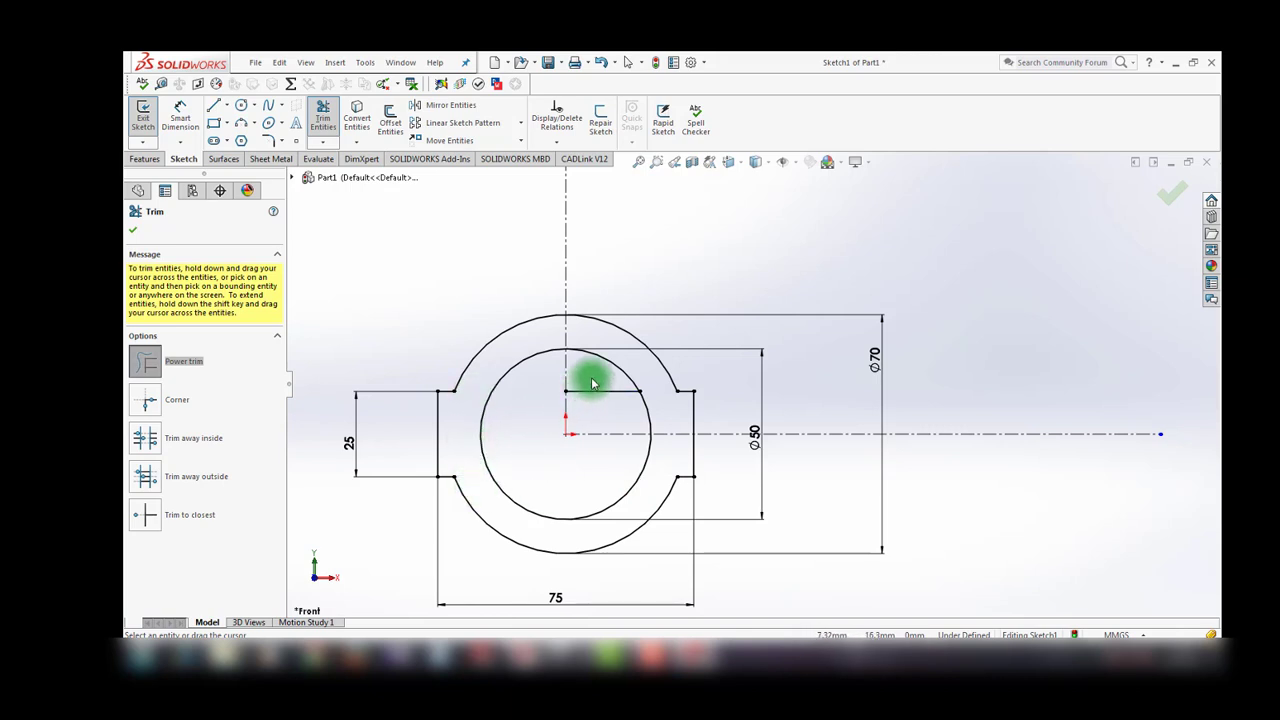
{"action": "key", "text": "Escape"}
Step: Draw two slanted lines from the upper inner corners of the side tabs to the left and right sides of the upper outer circle
{"action": "scroll", "coordinate": [729, 440], "scroll_direction": "up", "scroll_amount": 4}
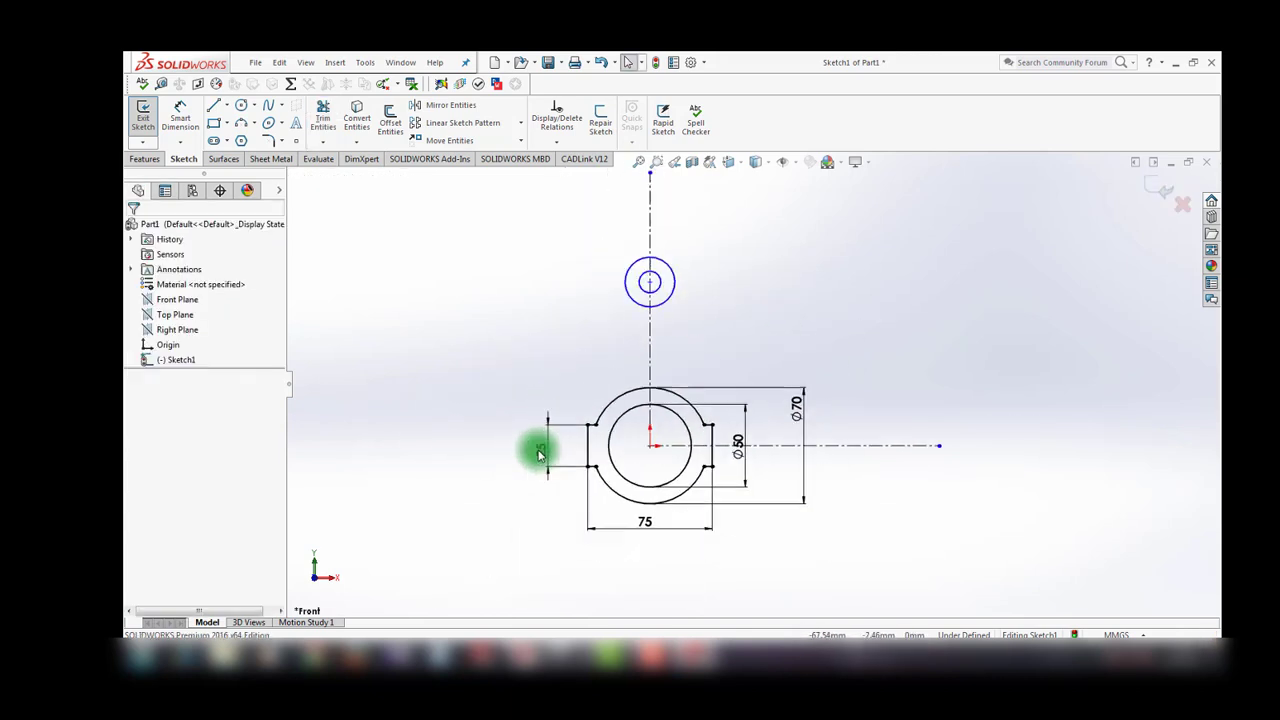
{"action": "scroll", "coordinate": [800, 373], "scroll_direction": "down", "scroll_amount": 2}
{"action": "scroll", "coordinate": [695, 311], "scroll_direction": "down", "scroll_amount": 1}
{"action": "left_click", "coordinate": [213, 105]}
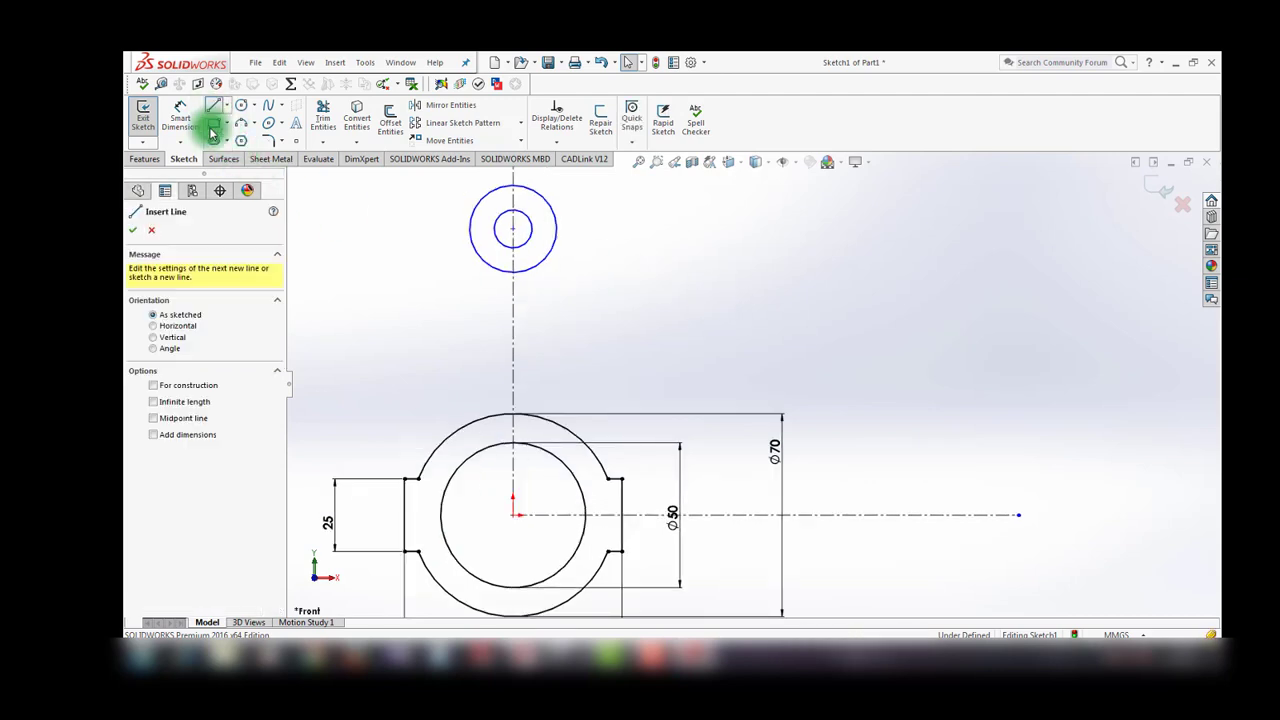
{"action": "mouse_move", "coordinate": [420, 480]}
{"action": "left_mouse_down"}
{"action": "mouse_move", "coordinate": [466, 214]}
{"action": "mouse_move", "coordinate": [473, 244]}
{"action": "left_mouse_up"}
{"action": "key", "text": "Escape"}
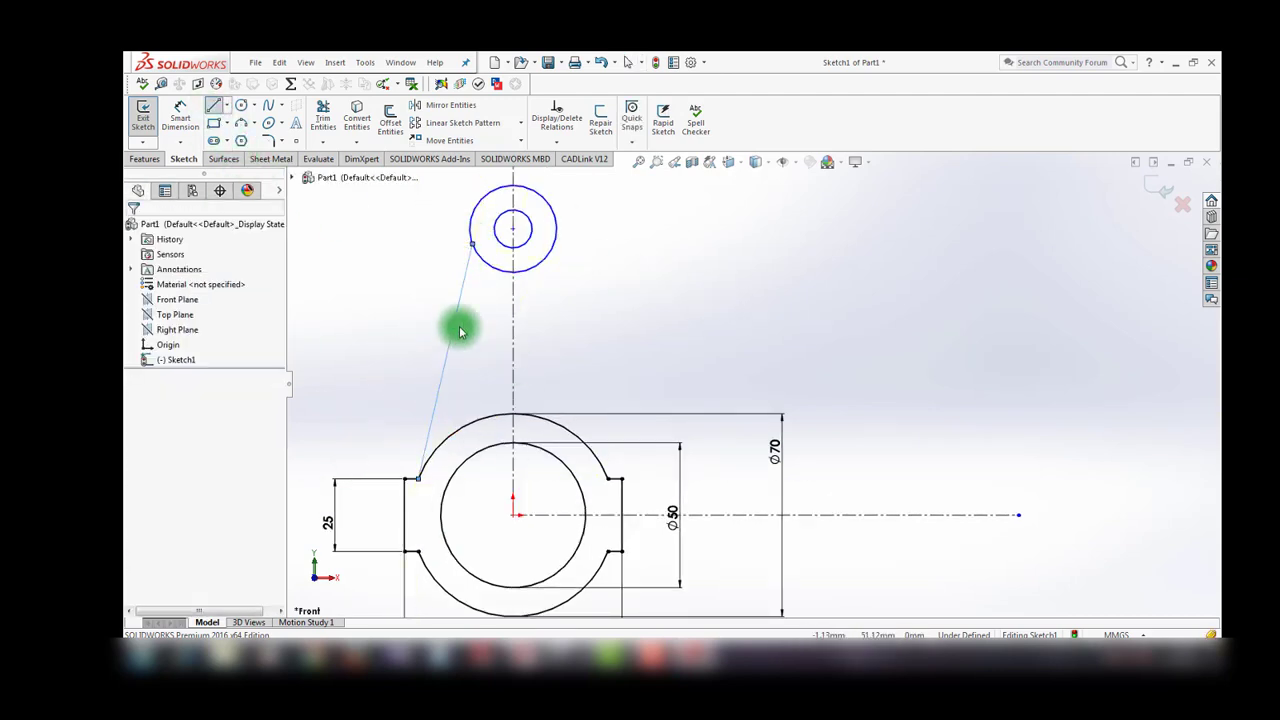
{"action": "left_click", "coordinate": [213, 106]}
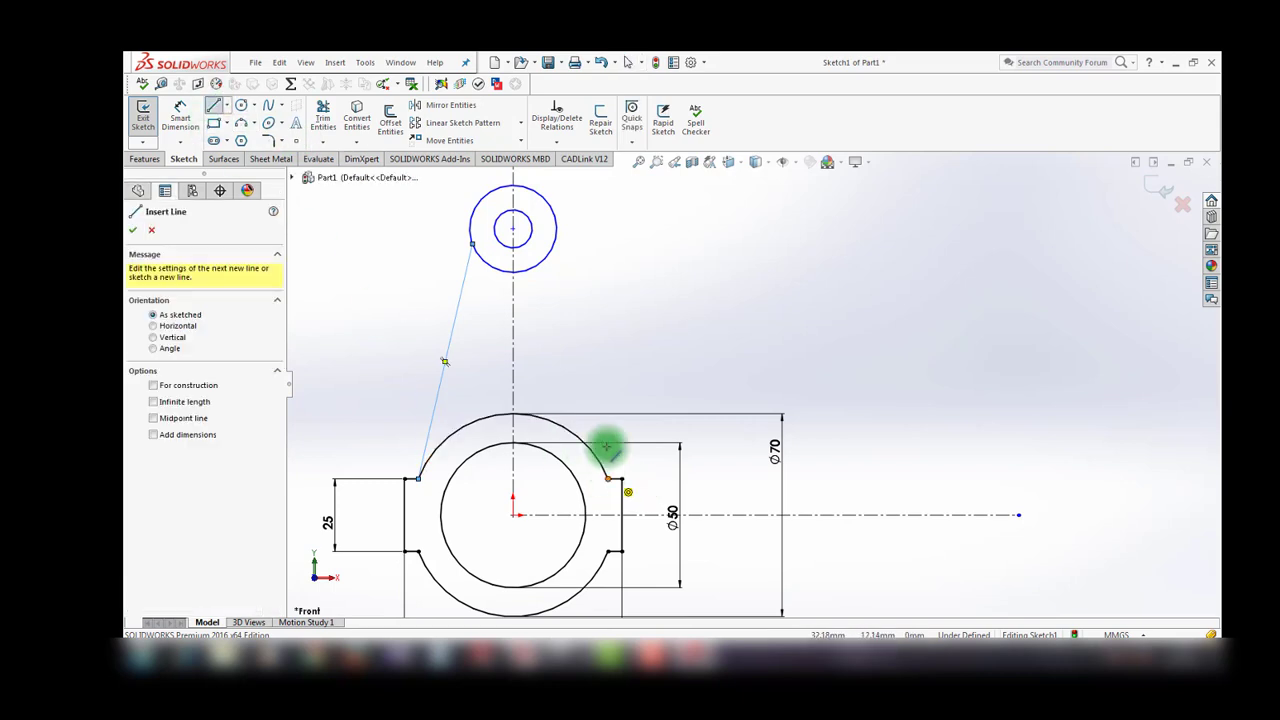
{"action": "mouse_move", "coordinate": [607, 475]}
{"action": "left_mouse_down"}
{"action": "mouse_move", "coordinate": [543, 251]}
{"action": "mouse_move", "coordinate": [555, 243]}
{"action": "left_mouse_up"}
{"action": "key", "text": "Escape"}
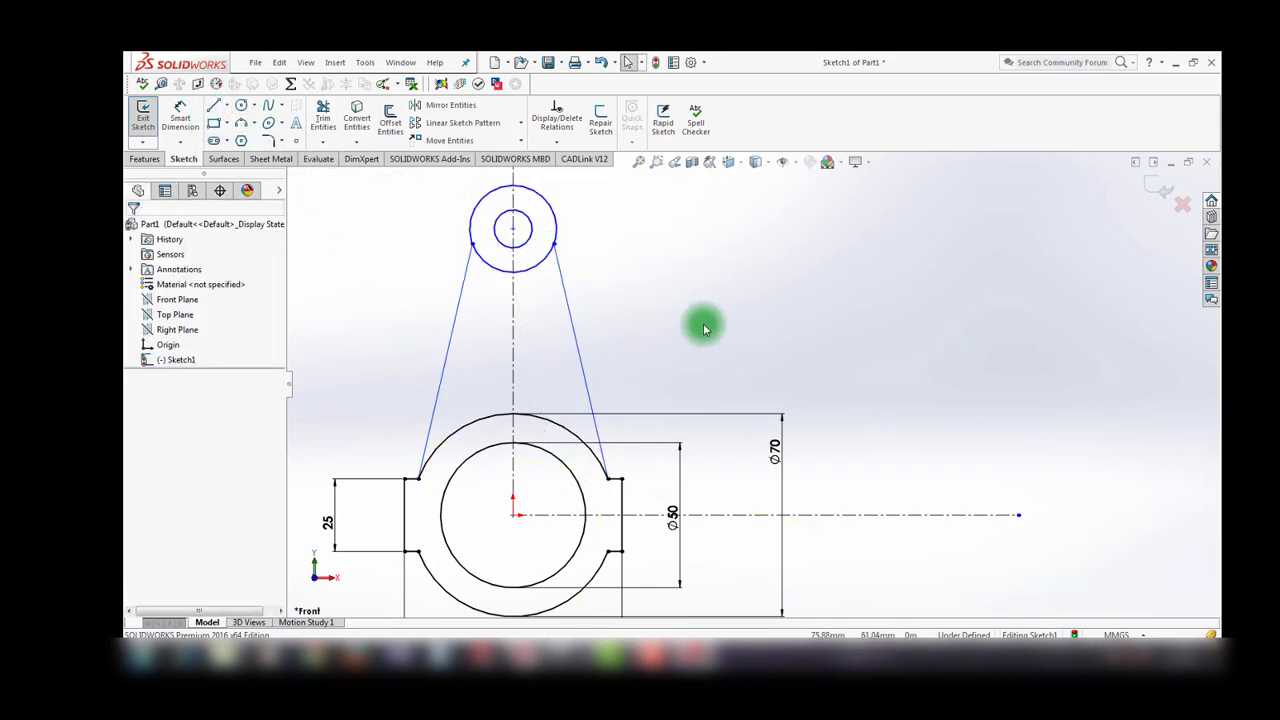
Step: Dimension the vertical distance between the upper circles' center and the origin as 75 mm
{"action": "left_click", "coordinate": [181, 117]}
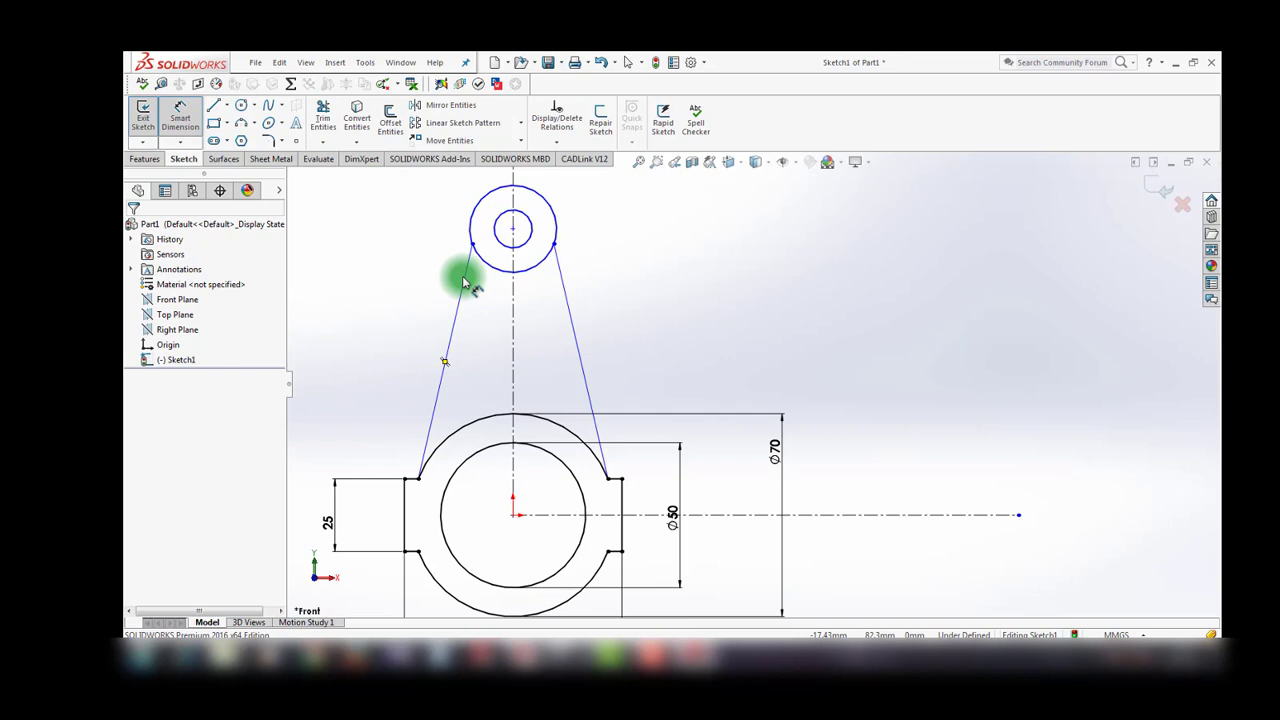
{"action": "left_click", "coordinate": [512, 228]}
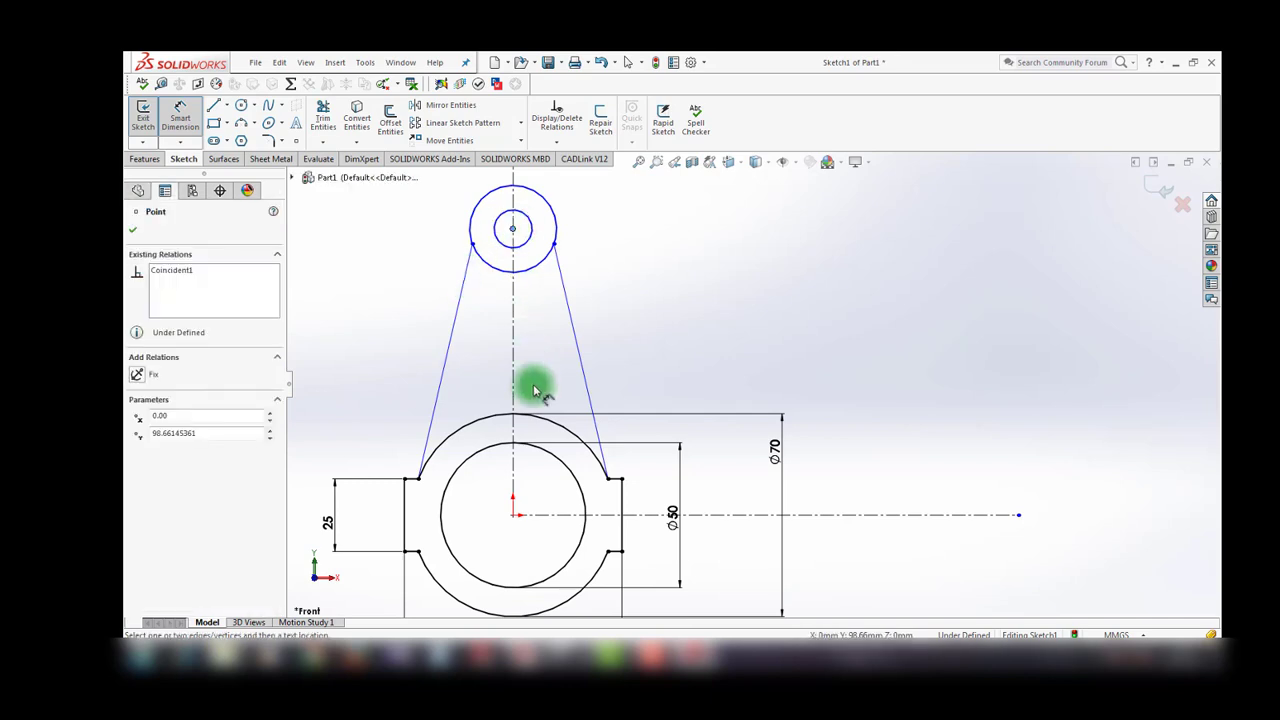
{"action": "left_click", "coordinate": [512, 514]}
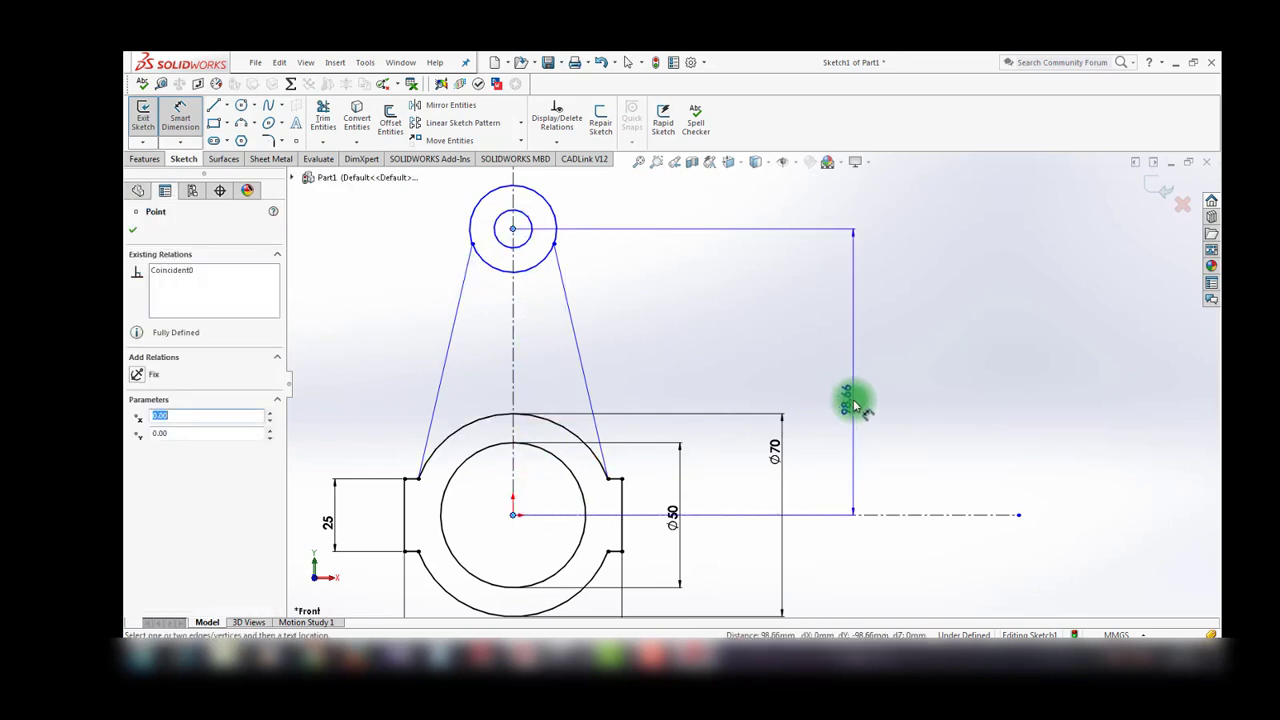
{"action": "left_click", "coordinate": [853, 400]}
{"action": "type", "text": "75"}
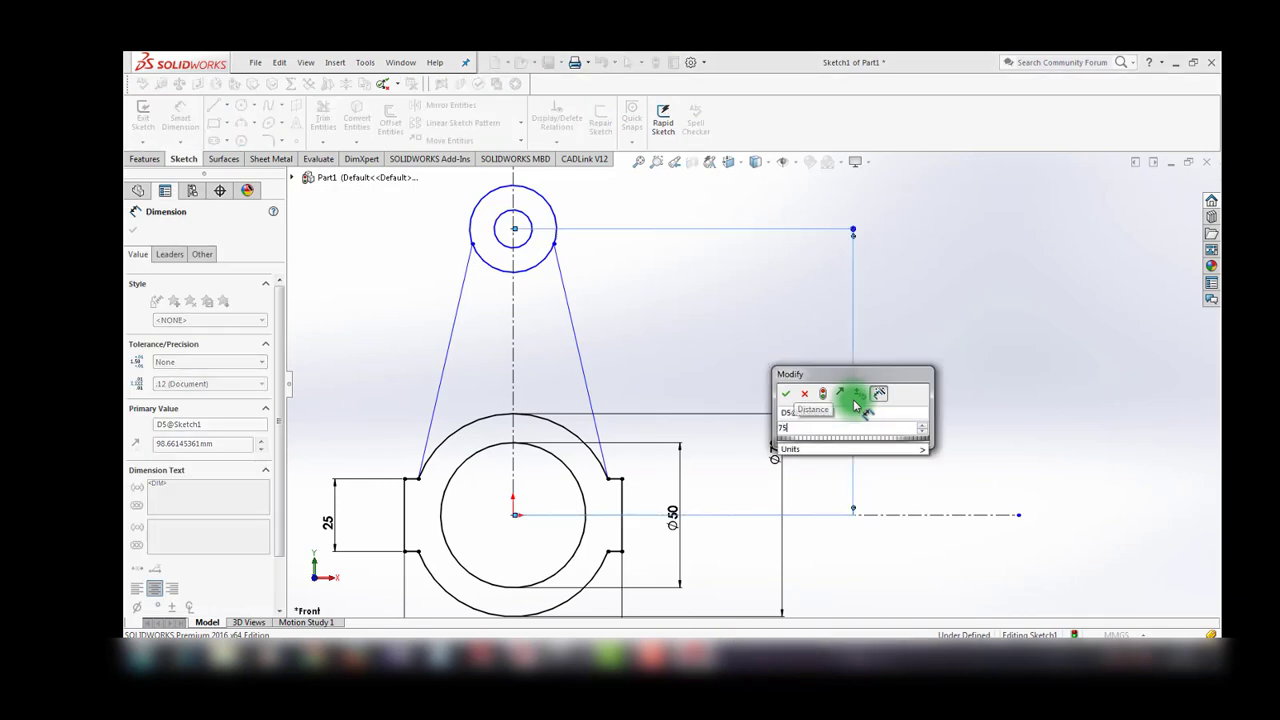
{"action": "key", "text": "Return"}
{"action": "left_click", "coordinate": [1020, 400]}
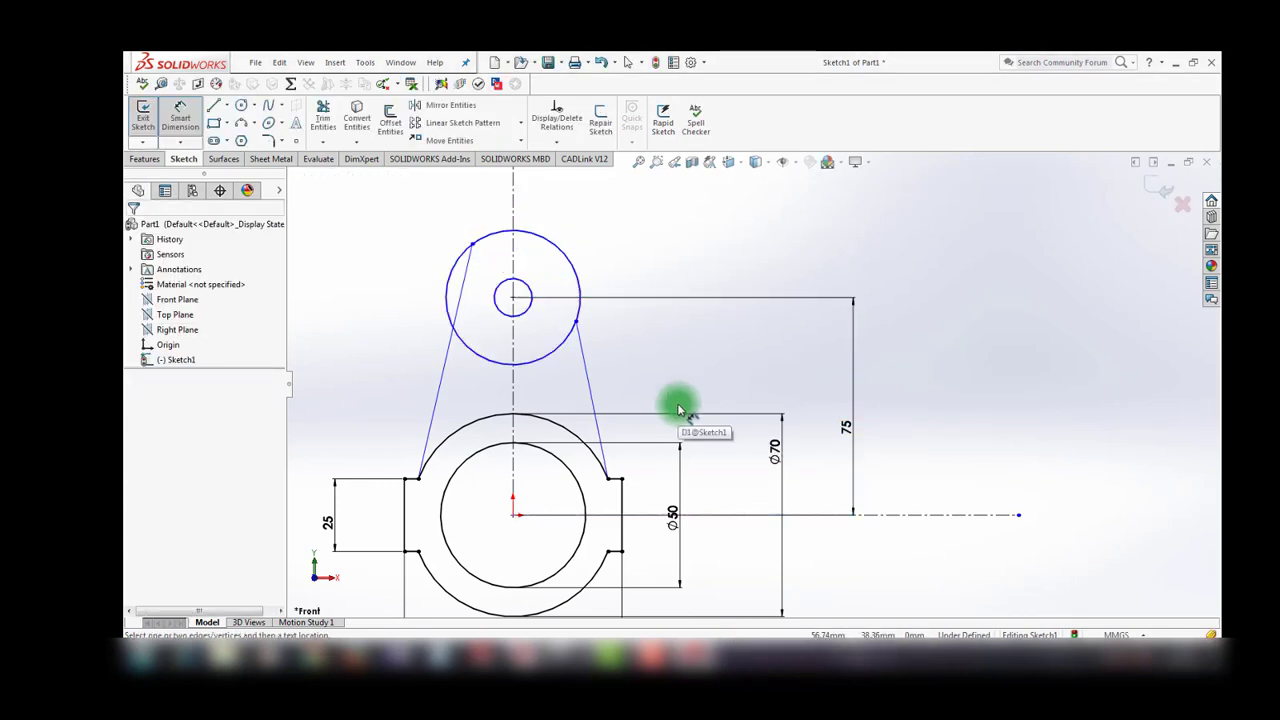
Step: Dimension the upper outer circle's diameter as 30 mm and the small inner circle's diameter as 10 mm
{"action": "left_click", "coordinate": [569, 258]}
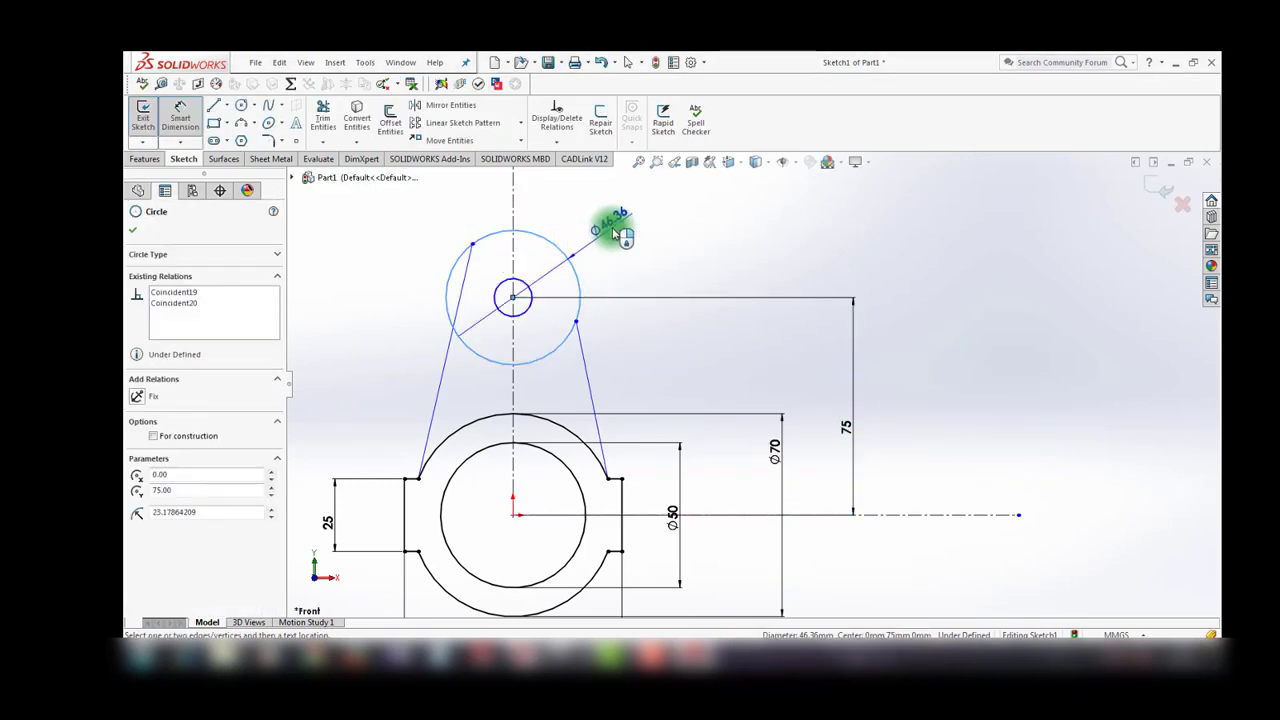
{"action": "left_click", "coordinate": [613, 232]}
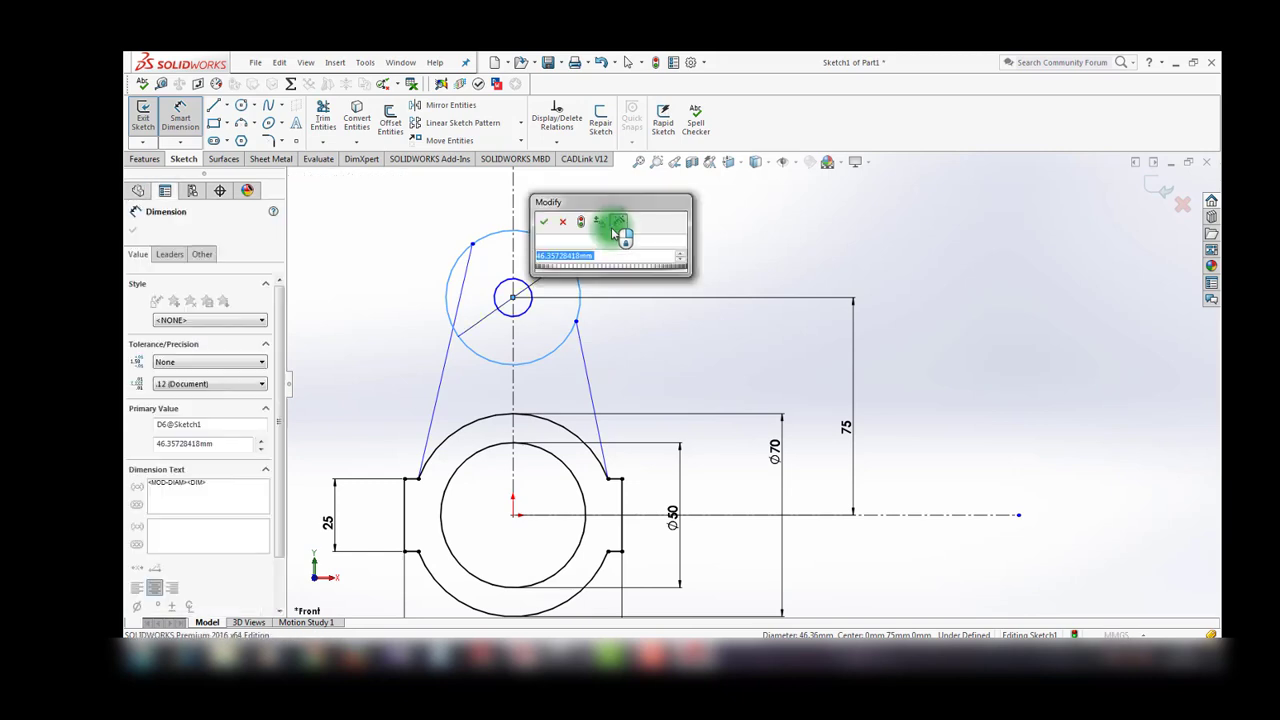
{"action": "type", "text": "30"}
{"action": "key", "text": "Return"}
{"action": "left_click", "coordinate": [516, 280]}
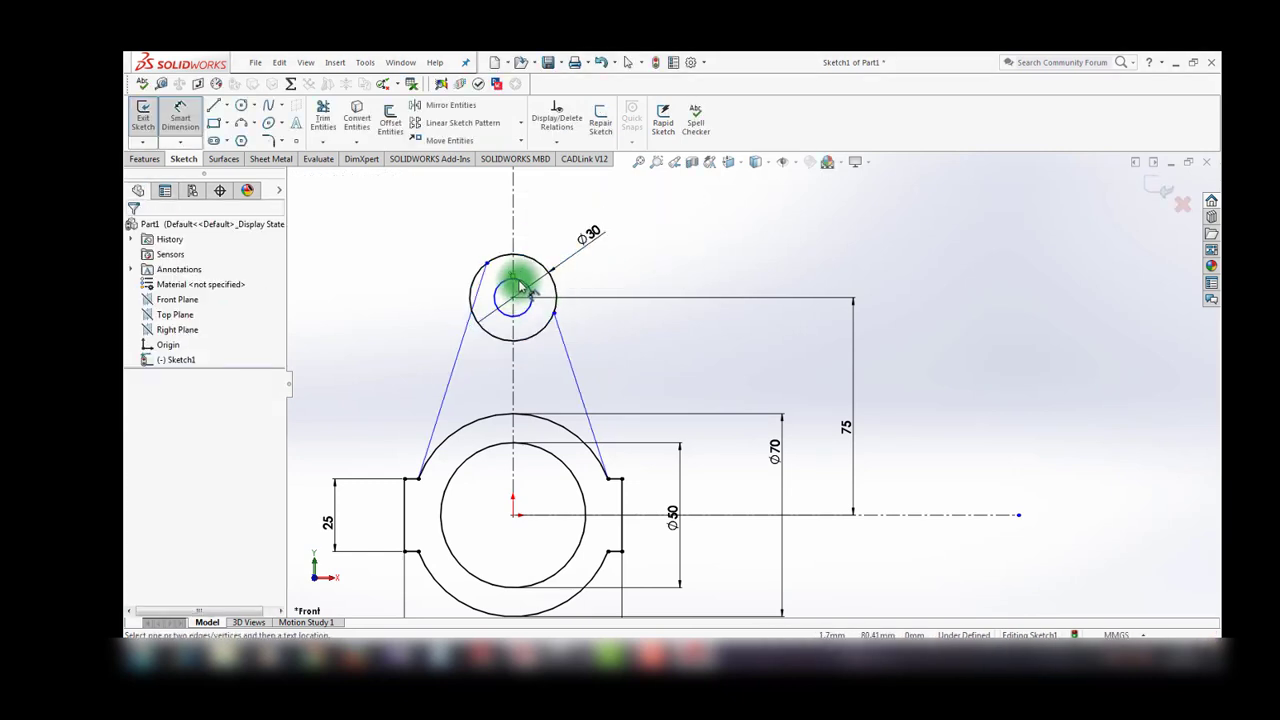
{"action": "left_click", "coordinate": [606, 274]}
{"action": "type", "text": "10"}
{"action": "key", "text": "Return"}
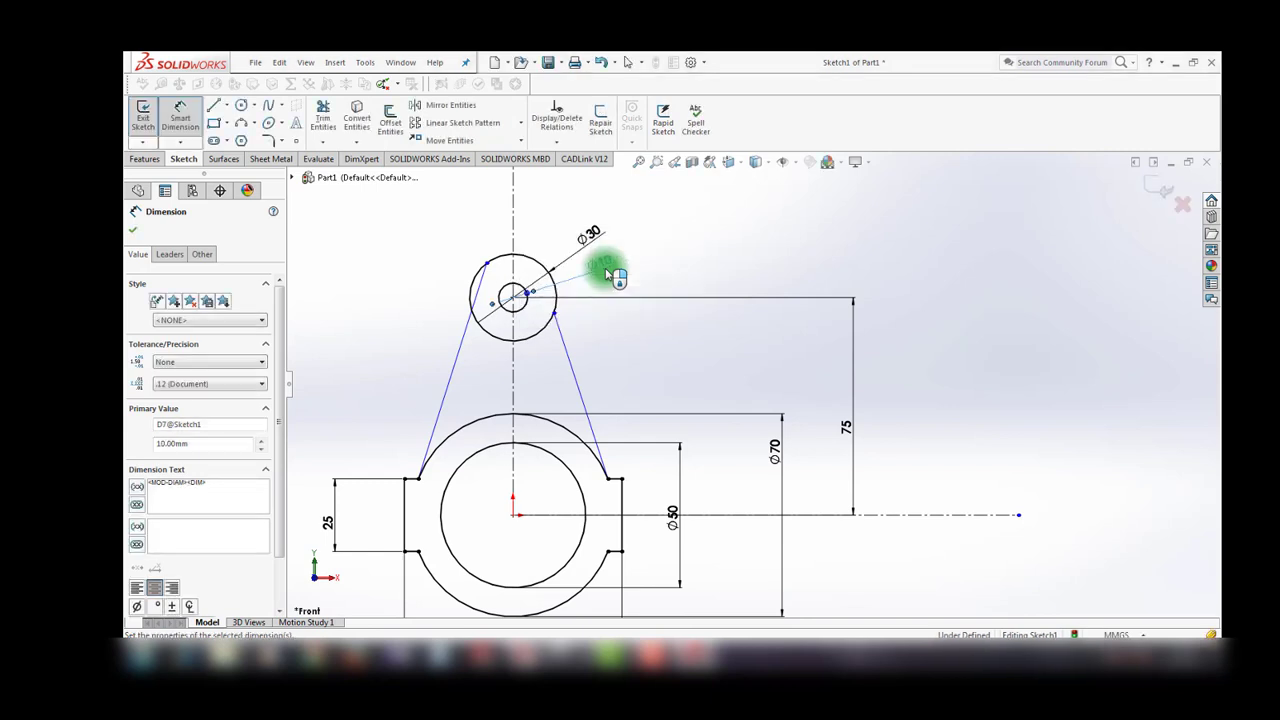
Step: Make the right and left slanted lines each tangent to the 30 mm upper circle
{"action": "left_click", "coordinate": [562, 340]}
{"action": "left_click", "coordinate": [556, 290], "text": "ctrl"}
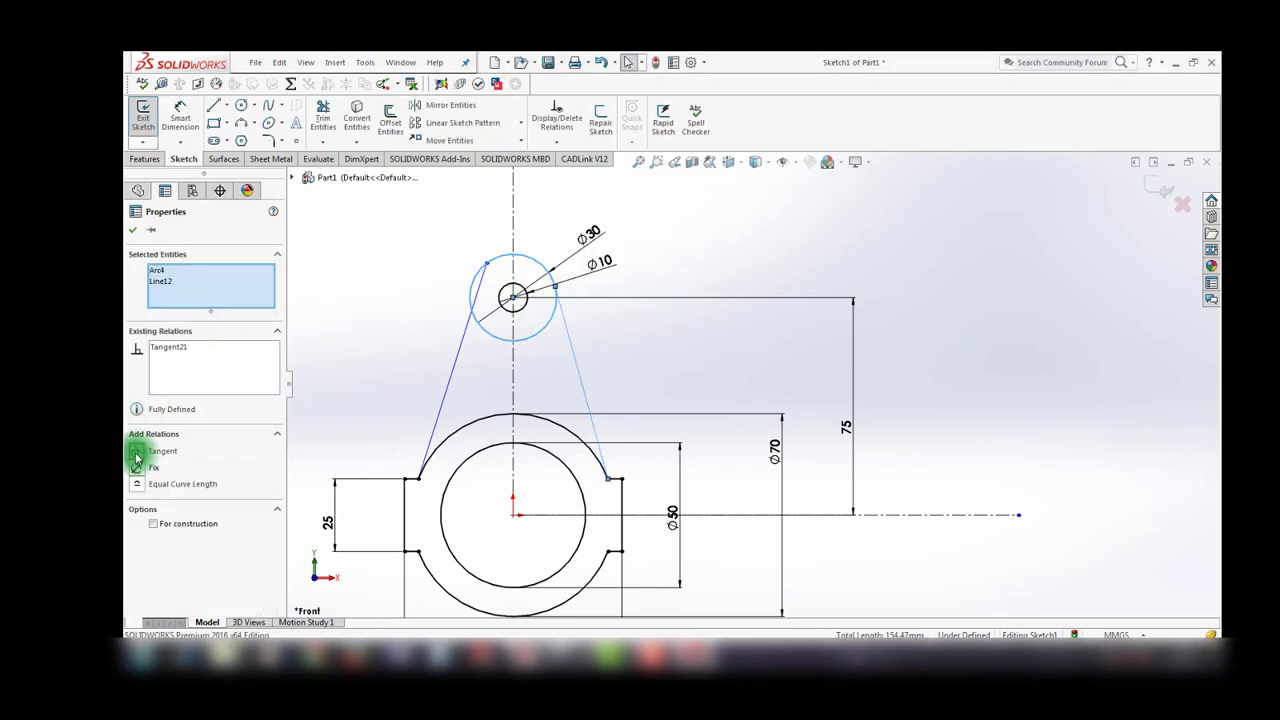
{"action": "left_click", "coordinate": [485, 291]}
{"action": "left_click", "coordinate": [505, 262]}
{"action": "left_click", "coordinate": [474, 286], "text": "ctrl"}
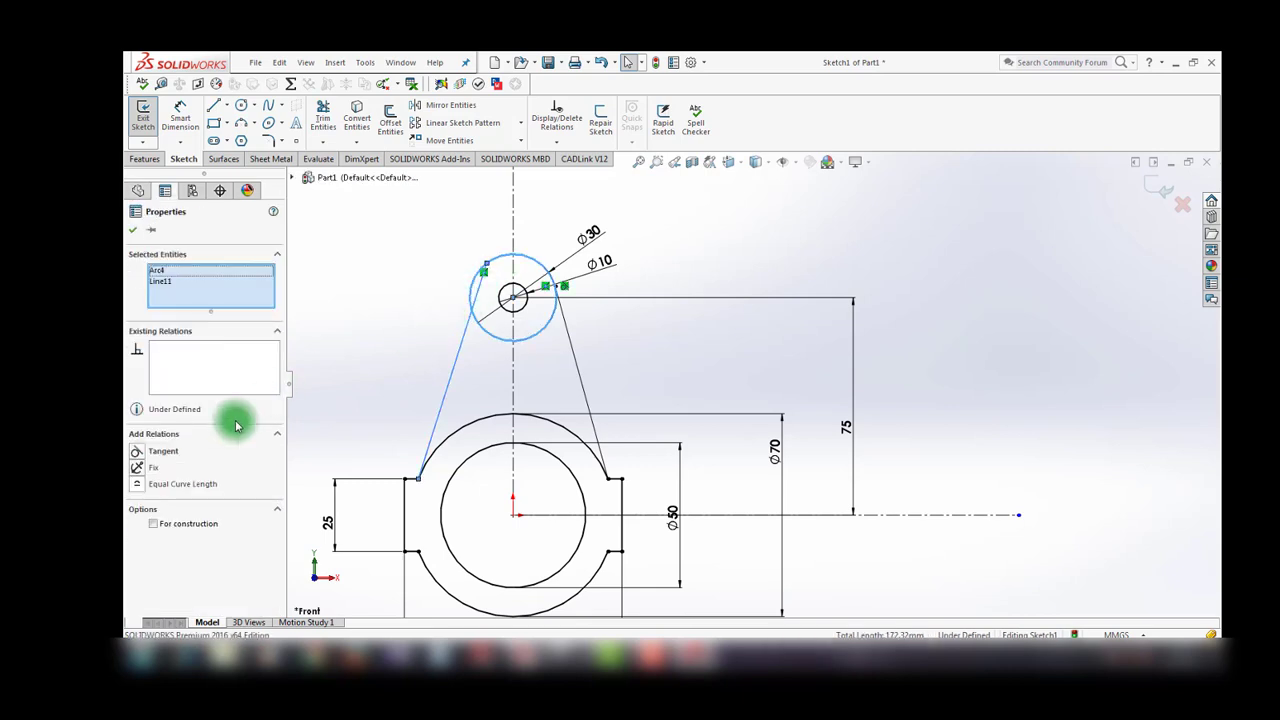
{"action": "left_click", "coordinate": [140, 451]}
{"action": "left_click", "coordinate": [348, 417]}
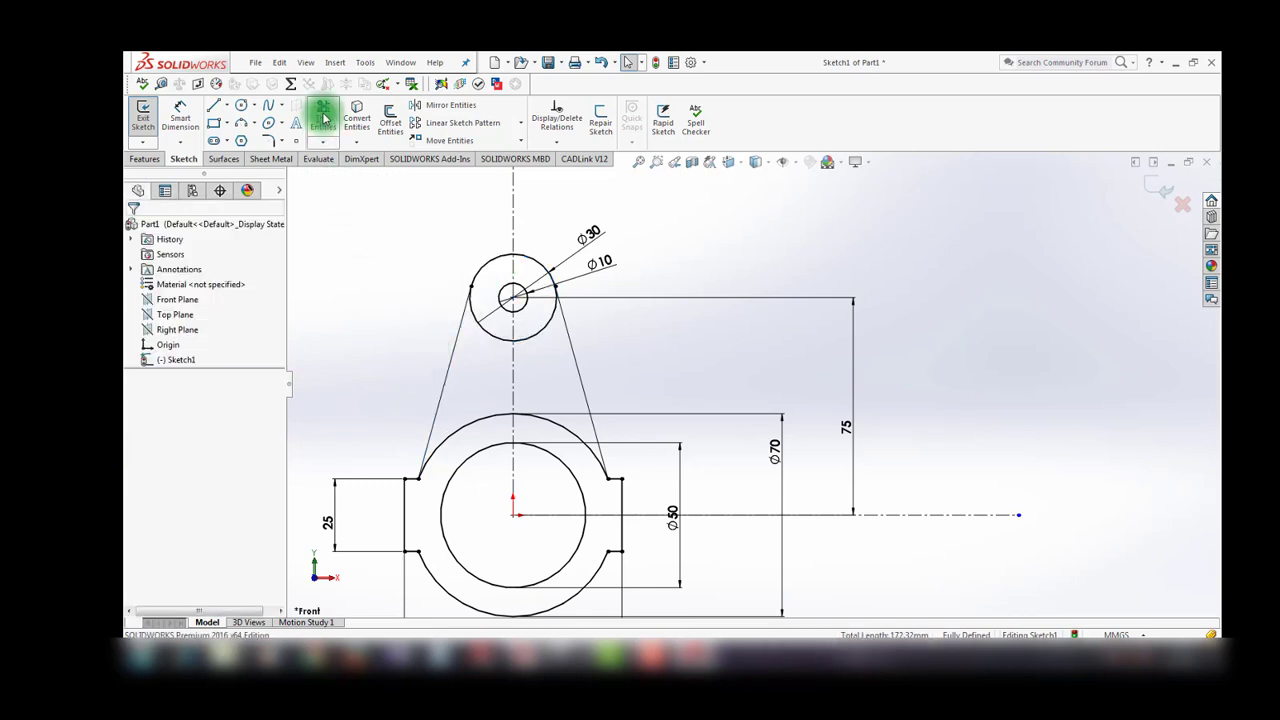
Step: Trim the lower arc of the 30 mm circle between the two slanted lines
{"action": "left_click", "coordinate": [323, 117]}
{"action": "left_click_drag", "start_coordinate": [503, 345], "coordinate": [528, 314]}
{"action": "key", "text": "f"}
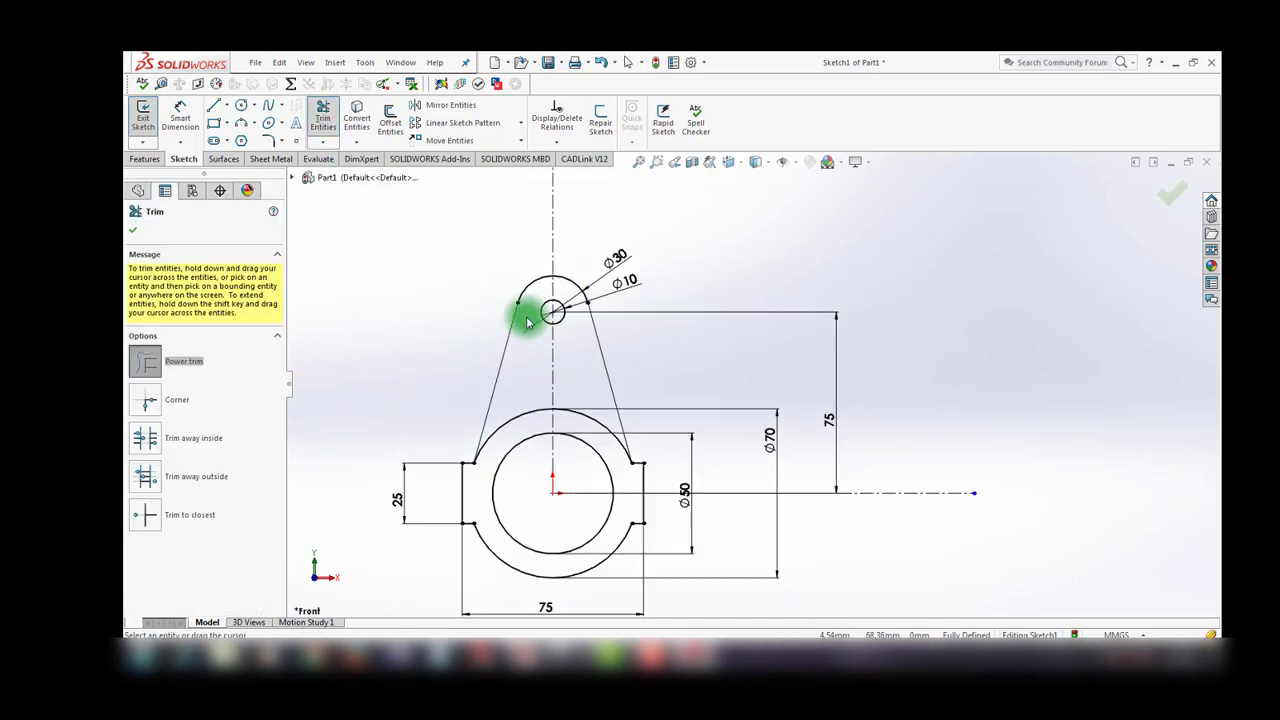
{"action": "key", "text": "Escape"}
Step: Trim the upper arc of the 70 mm circle between the slanted lines, leaving only its lower arc
{"action": "left_click", "coordinate": [323, 117]}
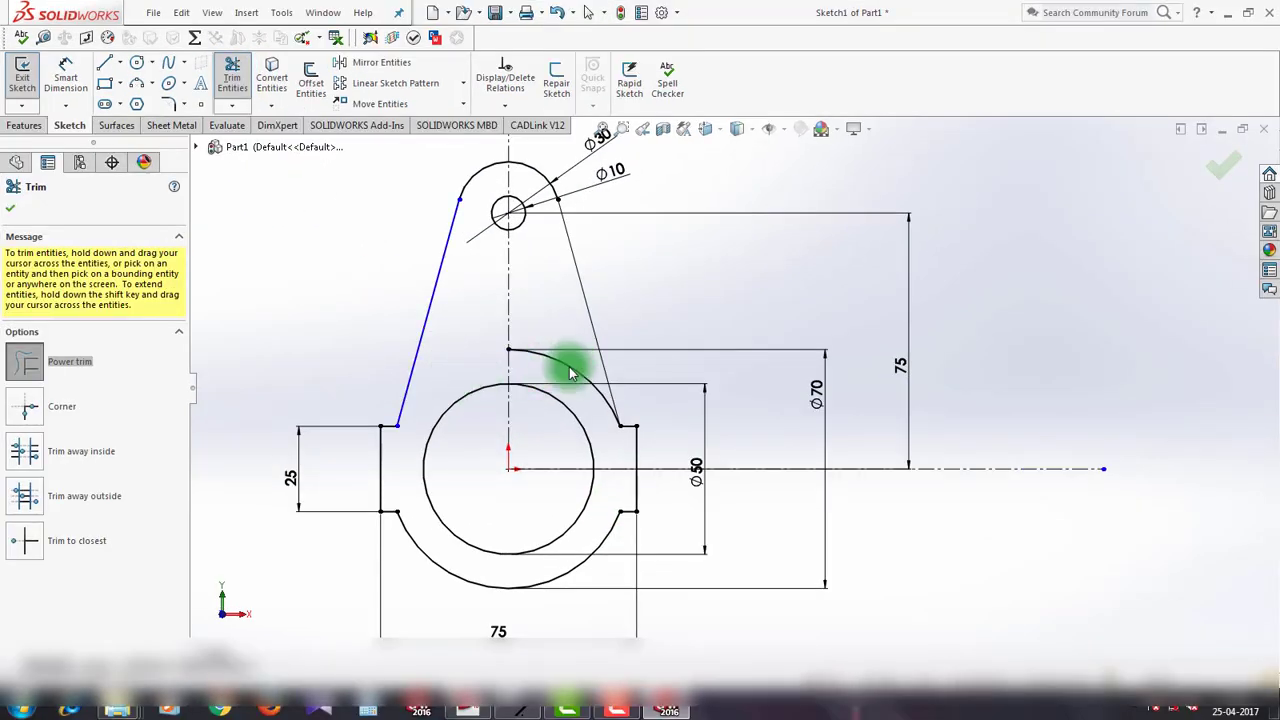
{"action": "left_click_drag", "start_coordinate": [569, 367], "coordinate": [566, 371]}
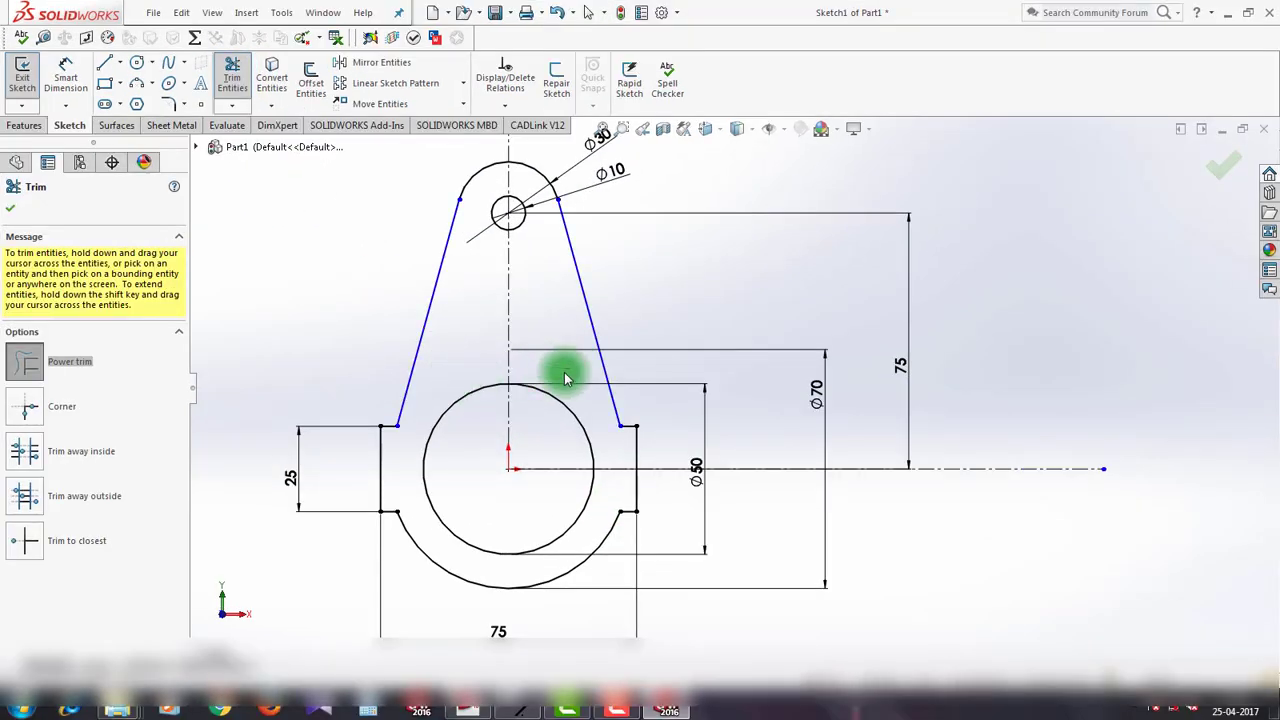
{"action": "key", "text": "Escape"}
{"action": "key", "text": "f"}
{"action": "scroll", "coordinate": [538, 340], "scroll_direction": "up", "scroll_amount": 3}
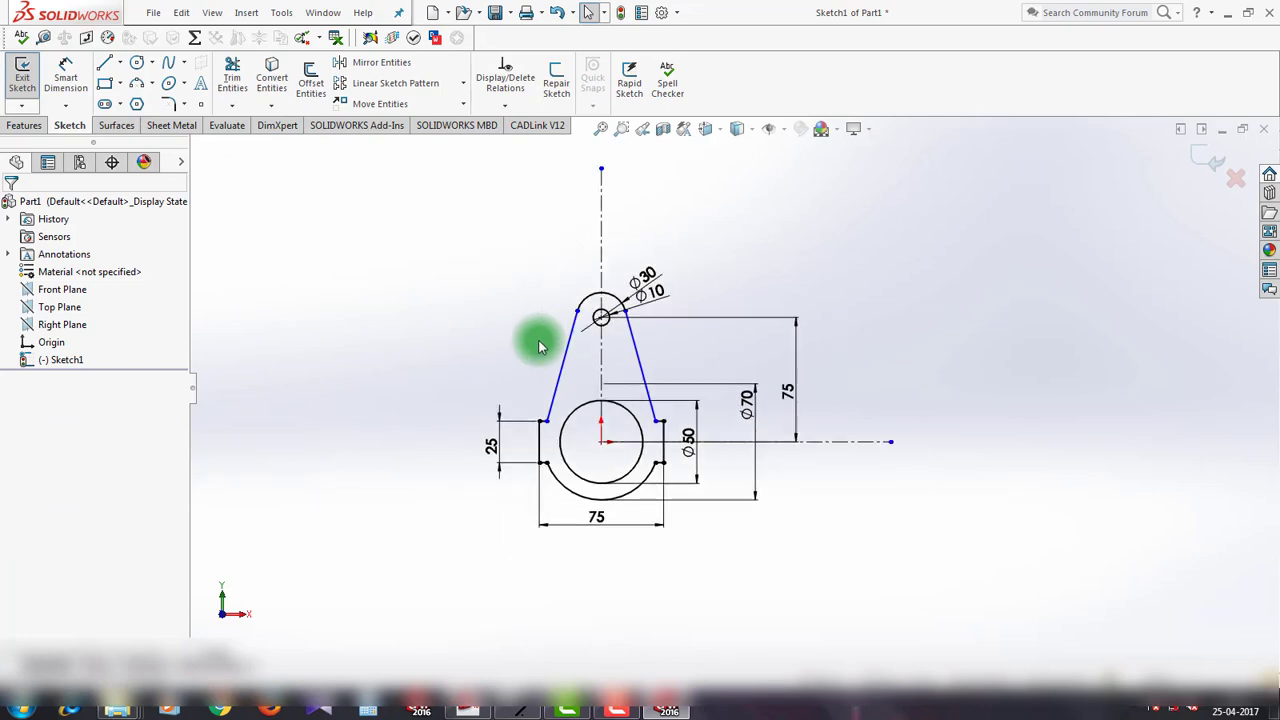
{"action": "scroll", "coordinate": [790, 437], "scroll_direction": "up", "scroll_amount": 2}
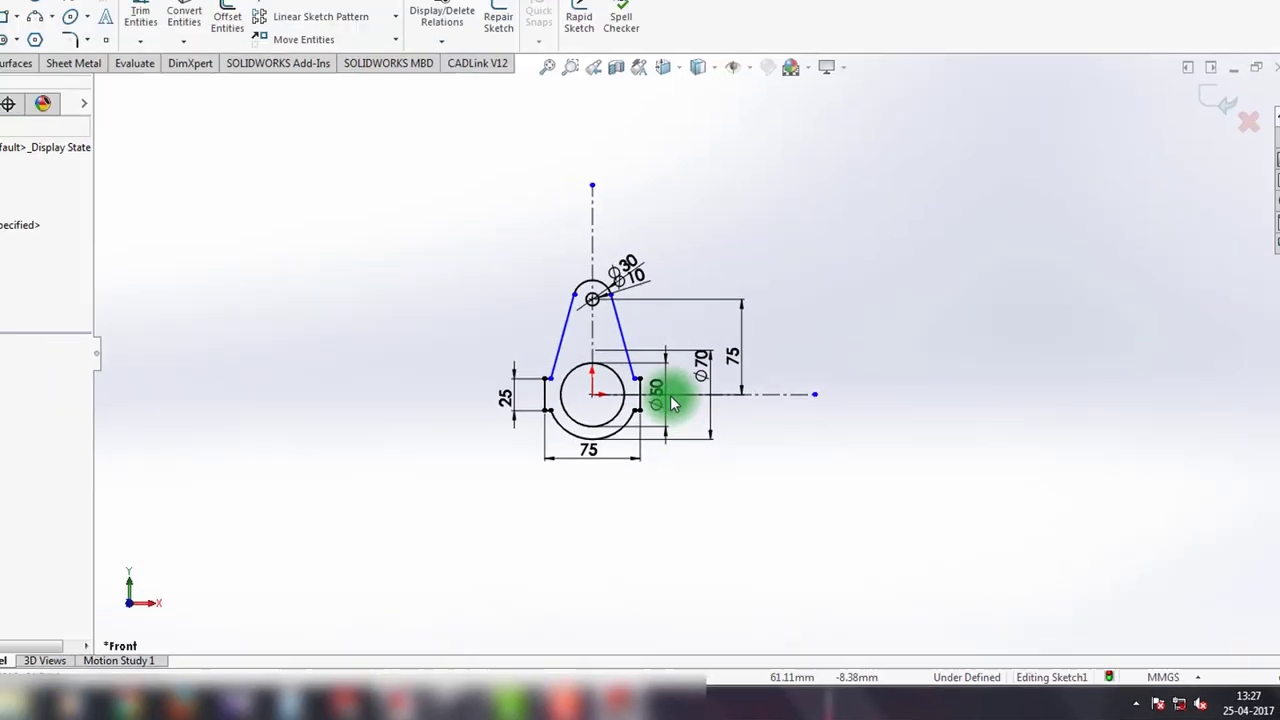
Step: Try moving the right slanted line's lower endpoint along the upper edge of the right side tab
{"action": "left_click_drag", "start_coordinate": [651, 408], "coordinate": [663, 405]}
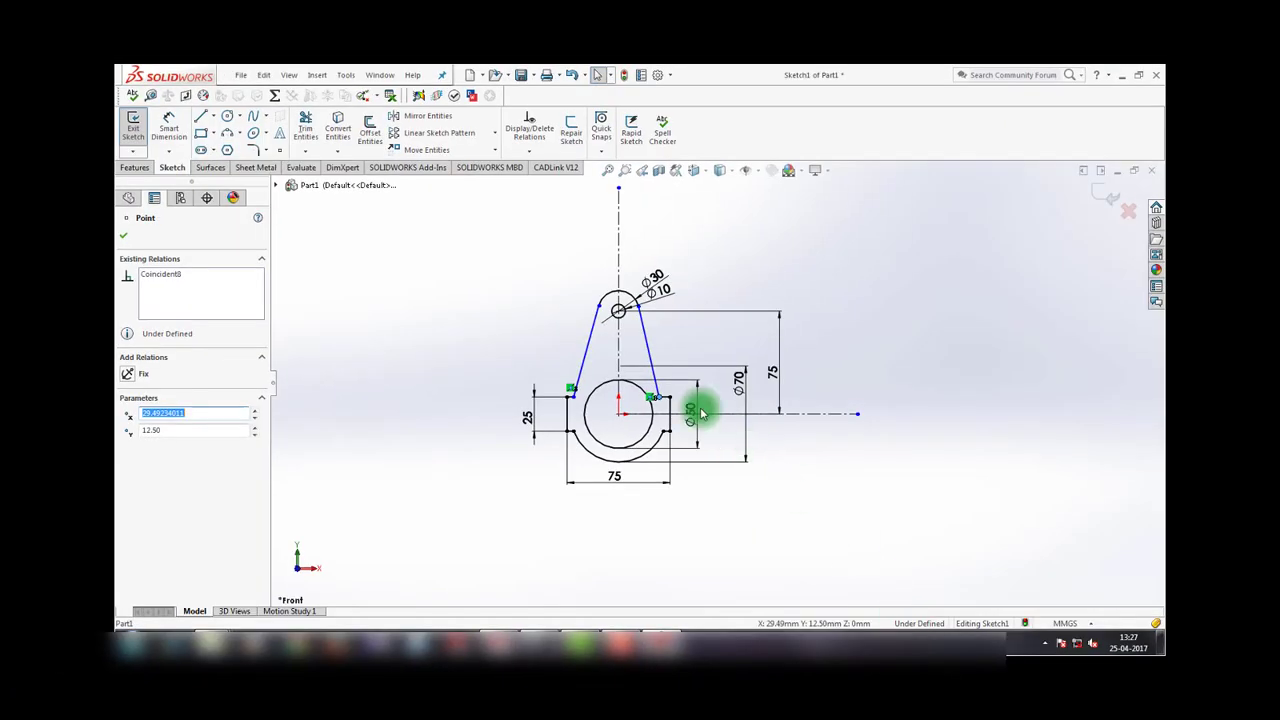
{"action": "scroll", "coordinate": [701, 413], "scroll_direction": "down", "scroll_amount": 5}
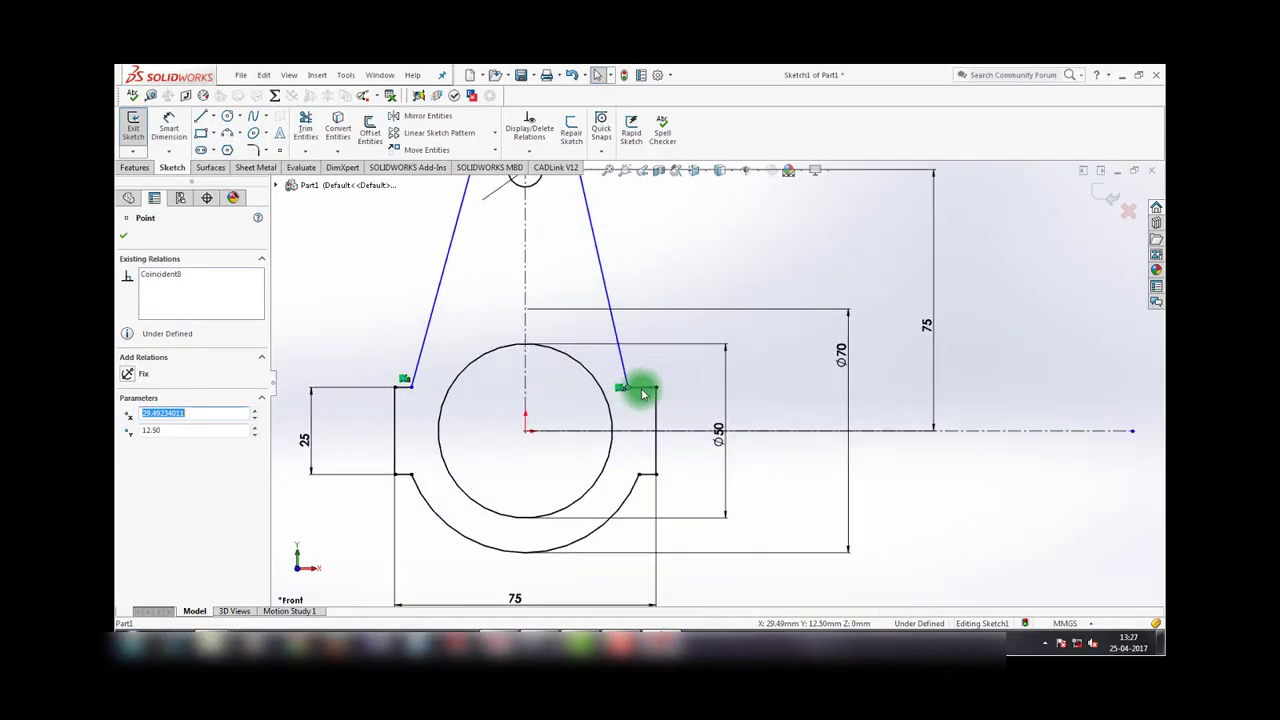
{"action": "key", "text": "Escape"}
Step: Make the upper and lower horizontal edges of the left side tab equal in length
{"action": "left_click", "coordinate": [407, 478]}
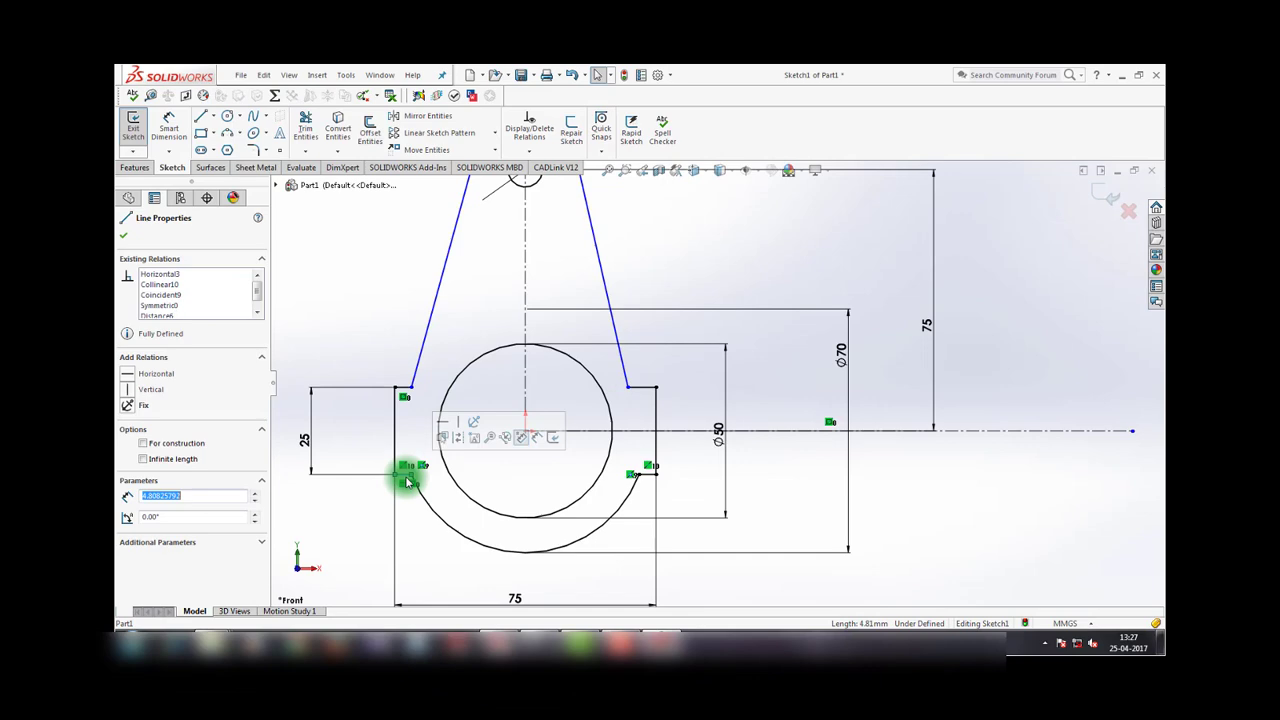
{"action": "left_click", "coordinate": [404, 393], "text": "ctrl"}
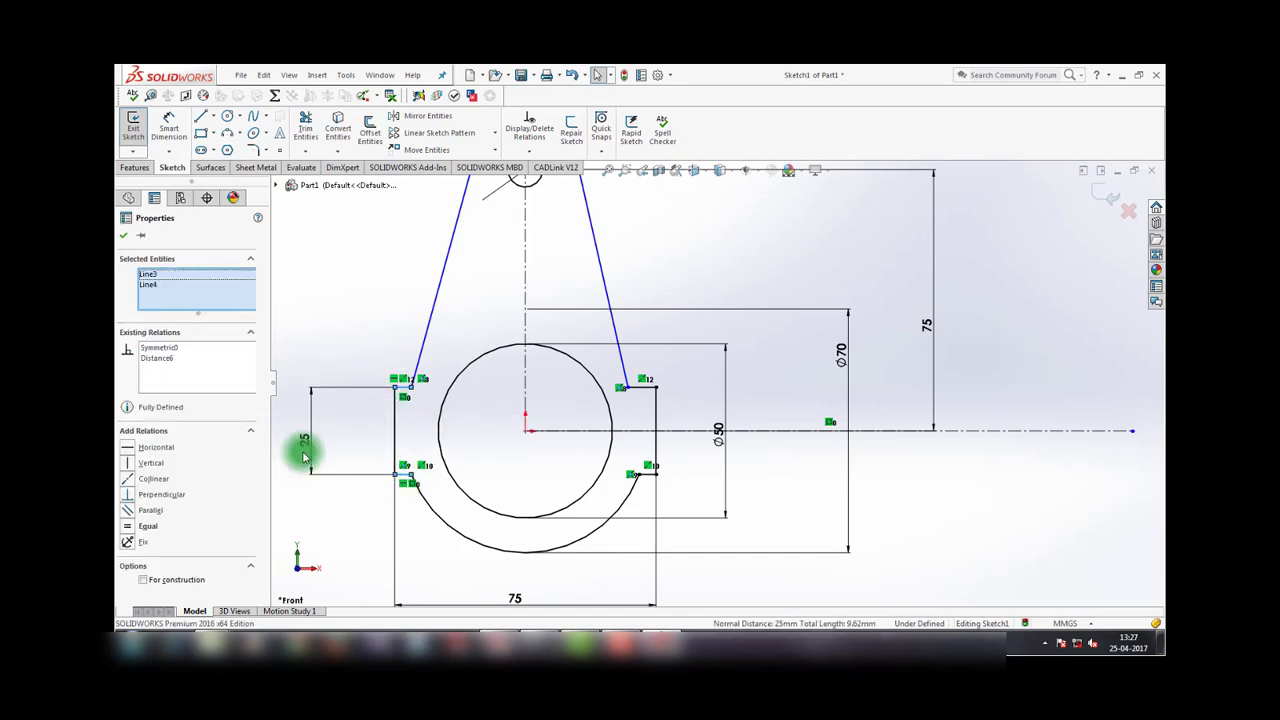
{"action": "left_click", "coordinate": [146, 526]}
{"action": "left_click", "coordinate": [335, 535]}
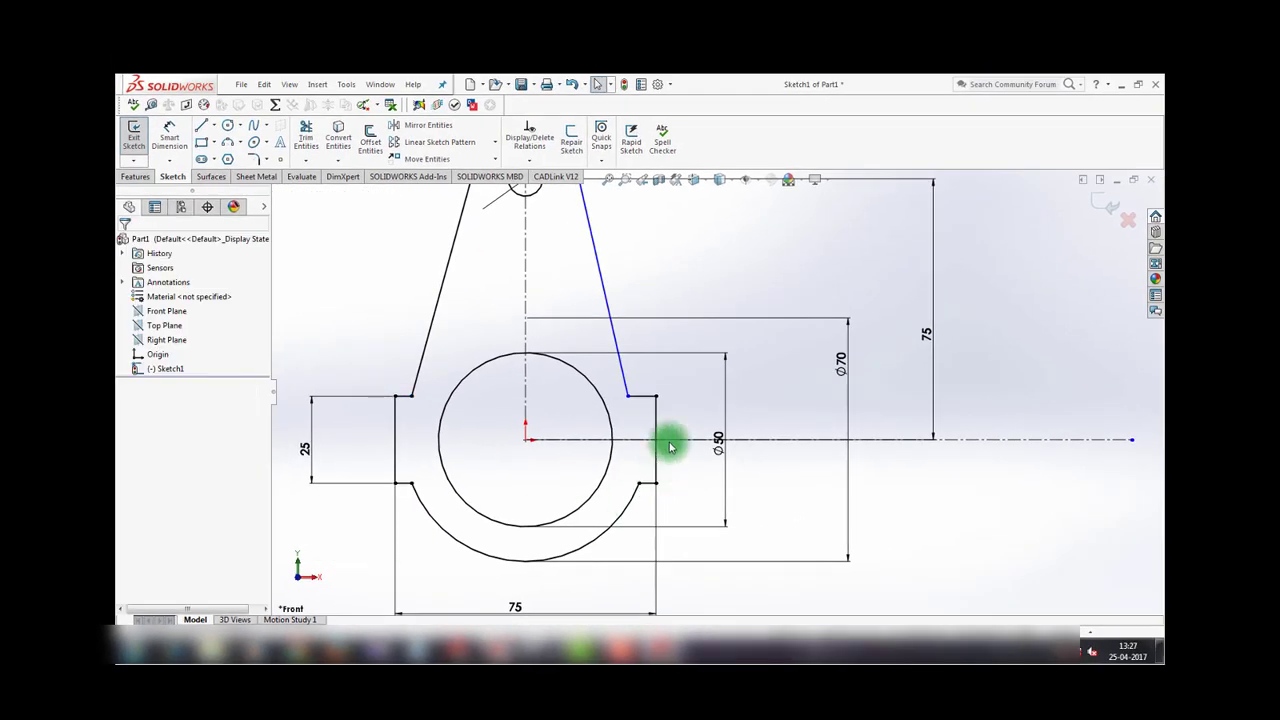
Step: Make the upper and lower horizontal edges of the right side tab equal in length
{"action": "left_click", "coordinate": [641, 396]}
{"action": "left_click", "coordinate": [645, 485], "text": "ctrl"}
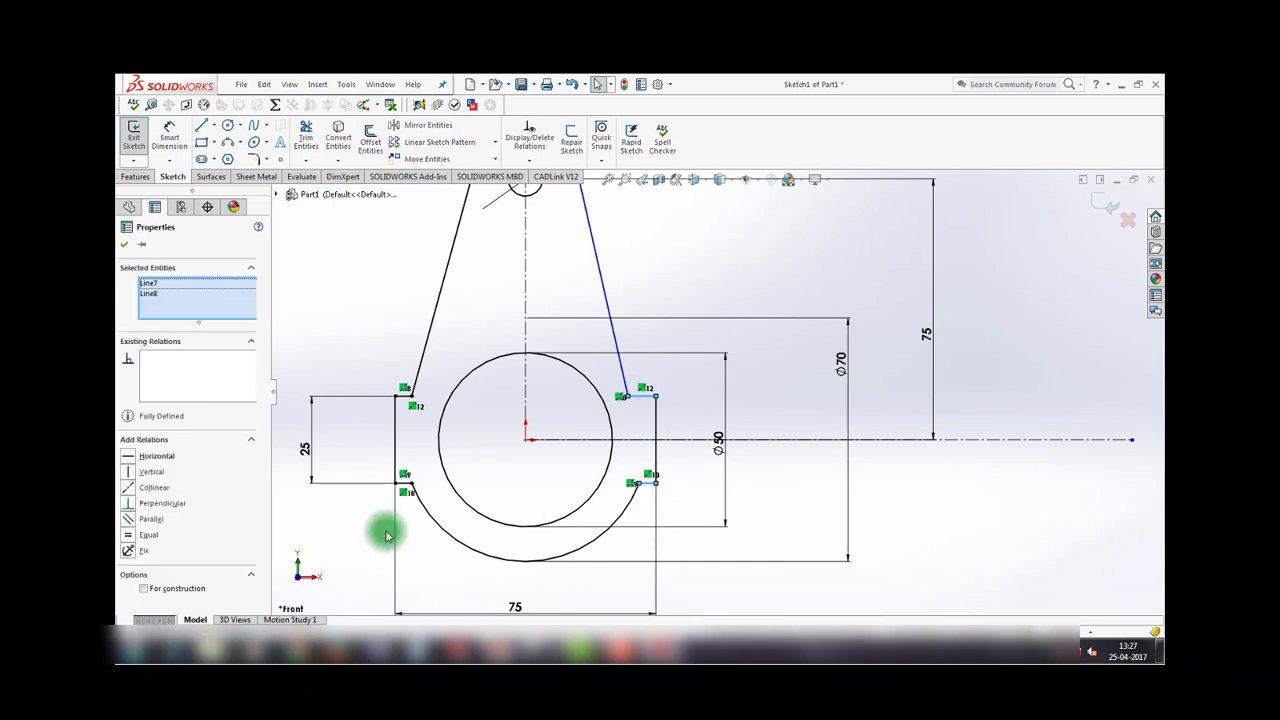
{"action": "left_click", "coordinate": [128, 540]}
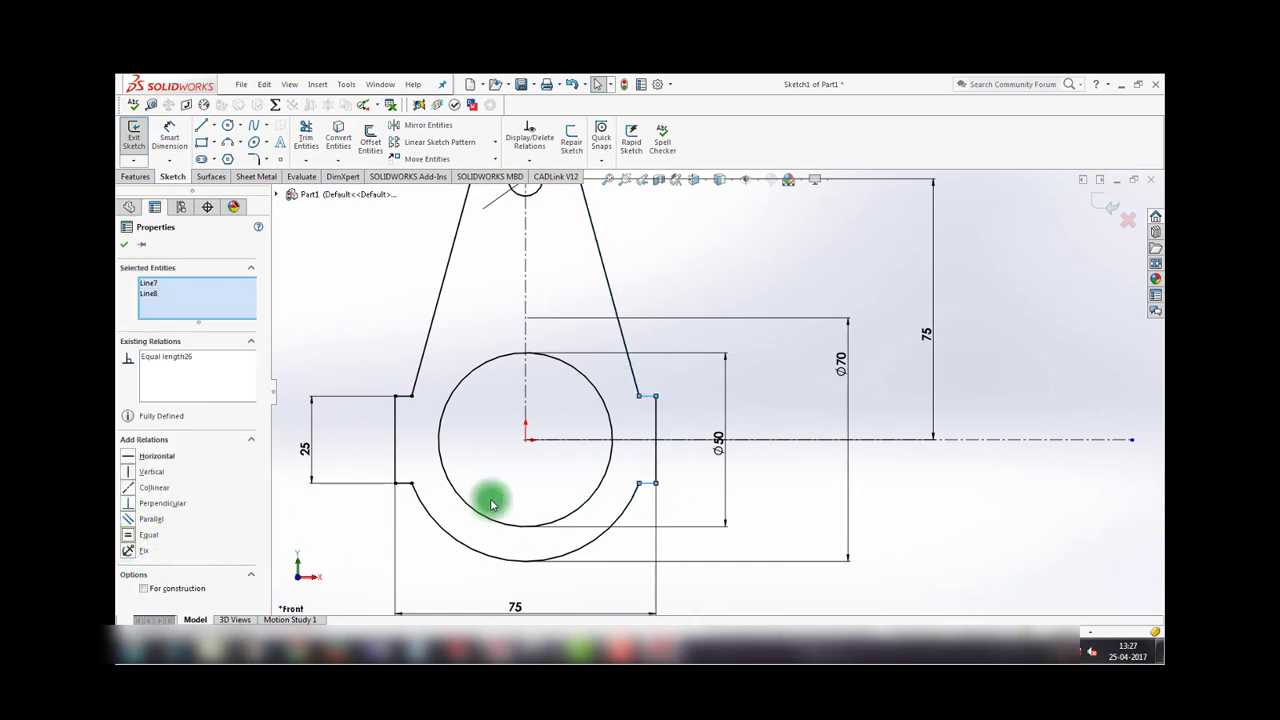
{"action": "key", "text": "f"}
{"action": "left_click", "coordinate": [846, 509]}
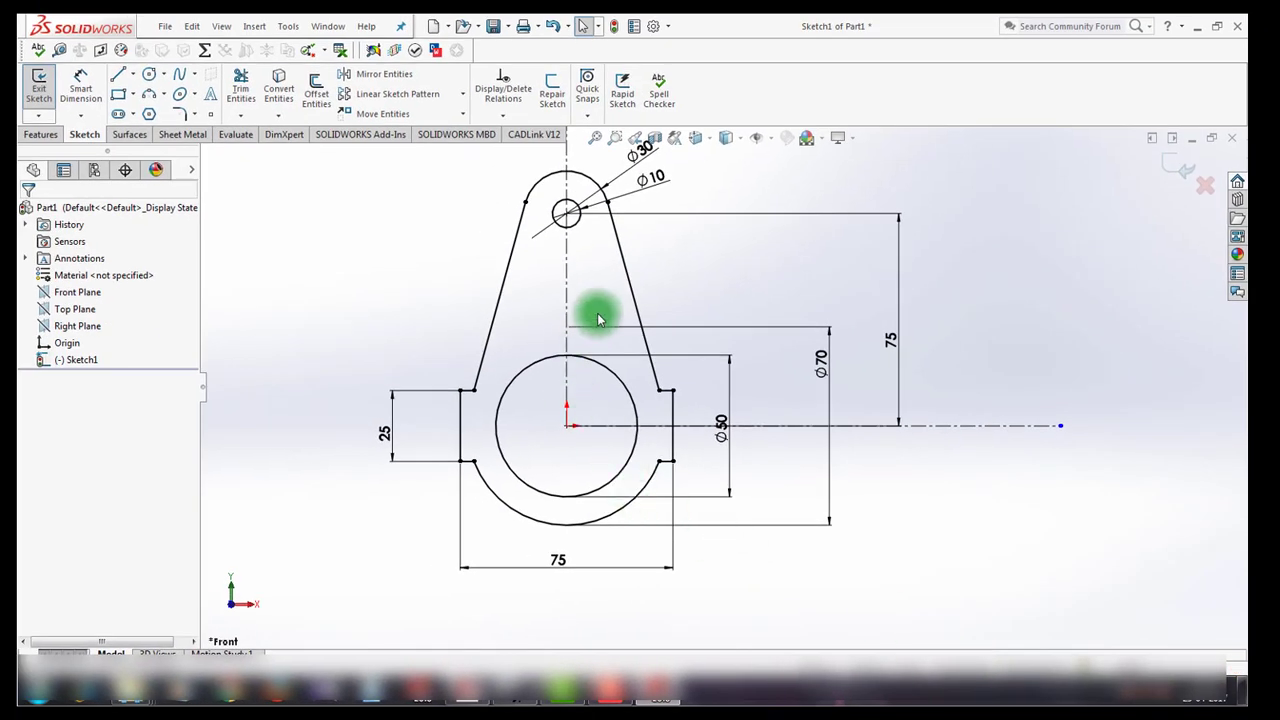
{"action": "scroll", "coordinate": [592, 472], "scroll_direction": "up", "scroll_amount": 1}
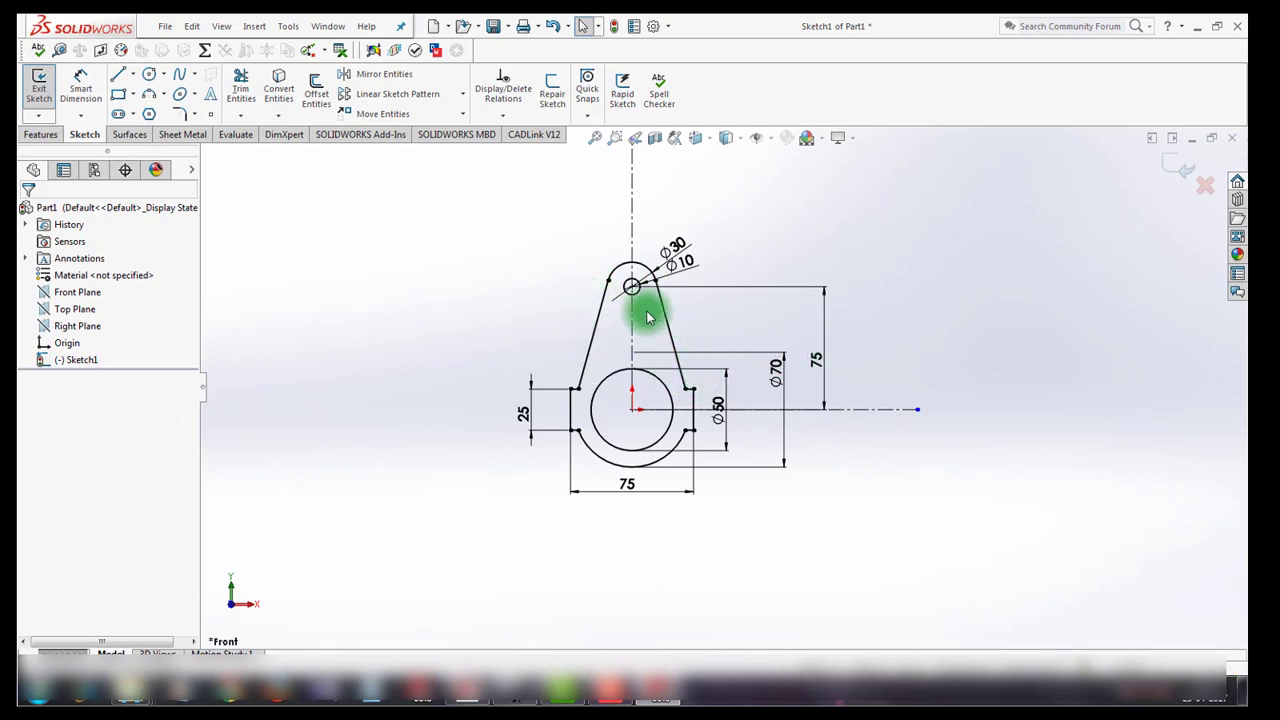
{"action": "left_click", "coordinate": [632, 682]}
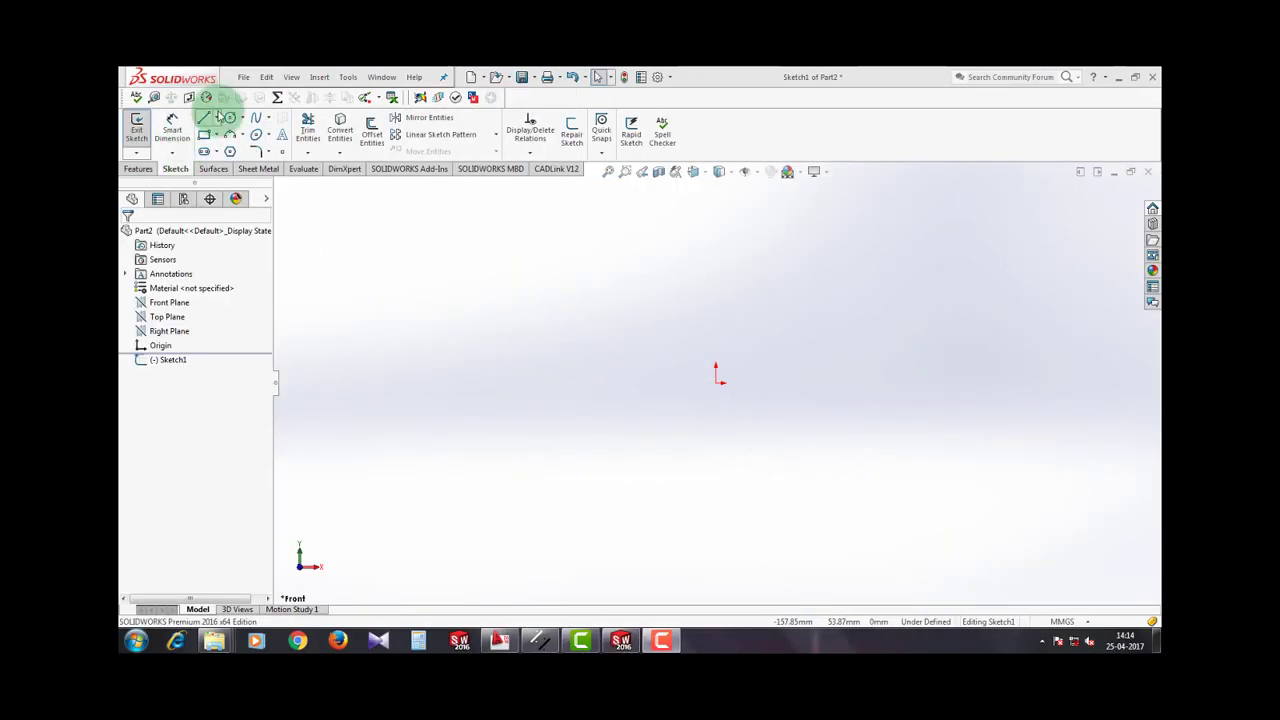
Step: Sketch three concentric circles at the origin: a small inner one, an outer one about 114 mm and a middle one about 73 mm in diameter
{"action": "left_click", "coordinate": [230, 117]}
{"action": "left_click", "coordinate": [716, 382]}
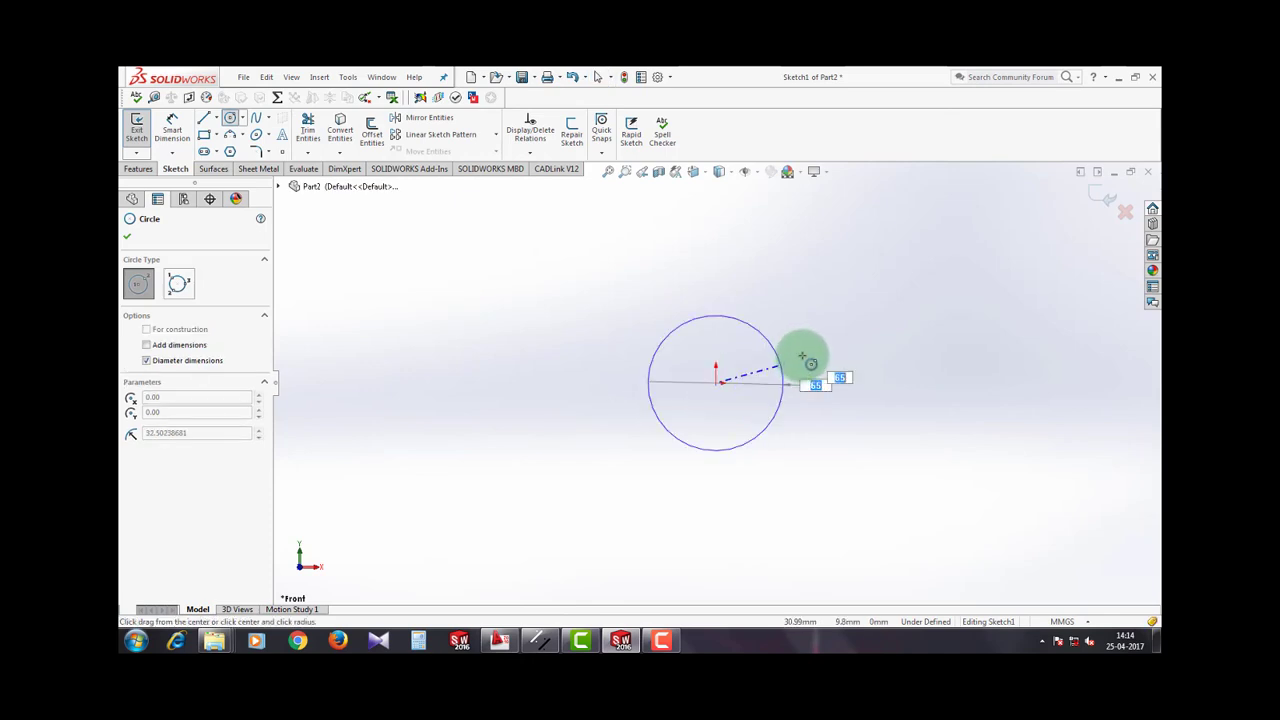
{"action": "left_click", "coordinate": [763, 366]}
{"action": "left_click", "coordinate": [716, 383]}
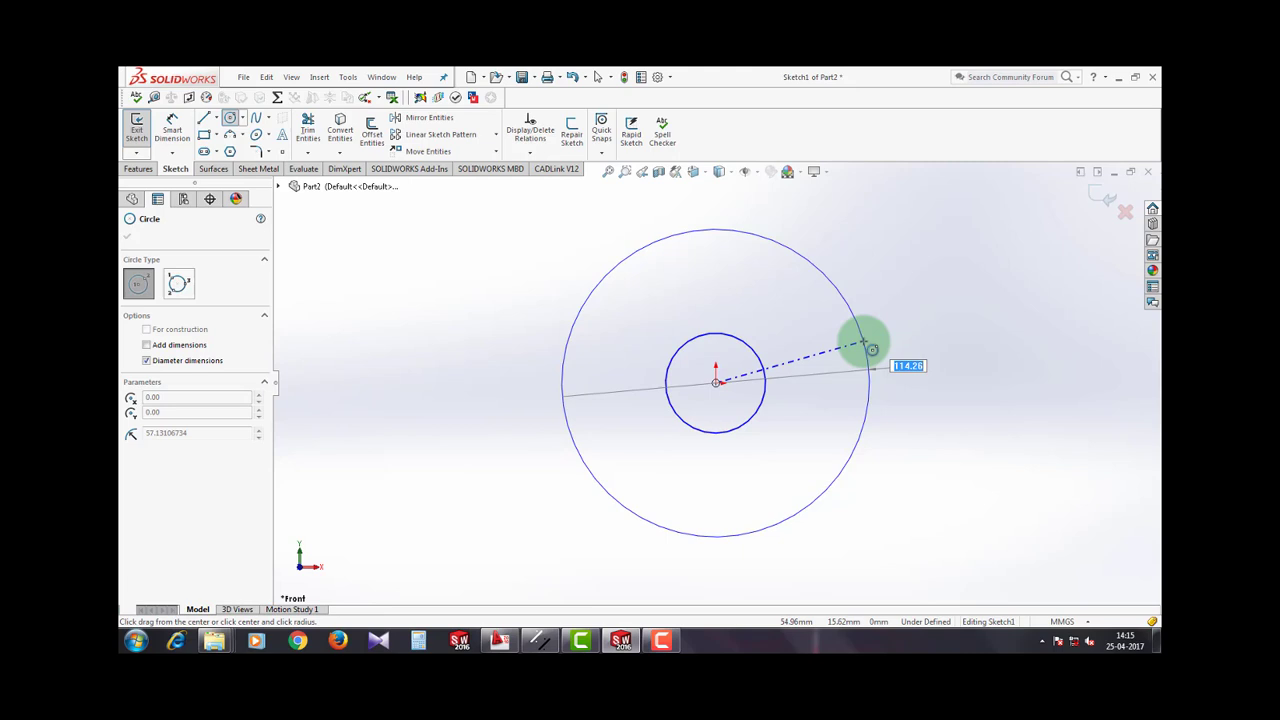
{"action": "left_click", "coordinate": [864, 344]}
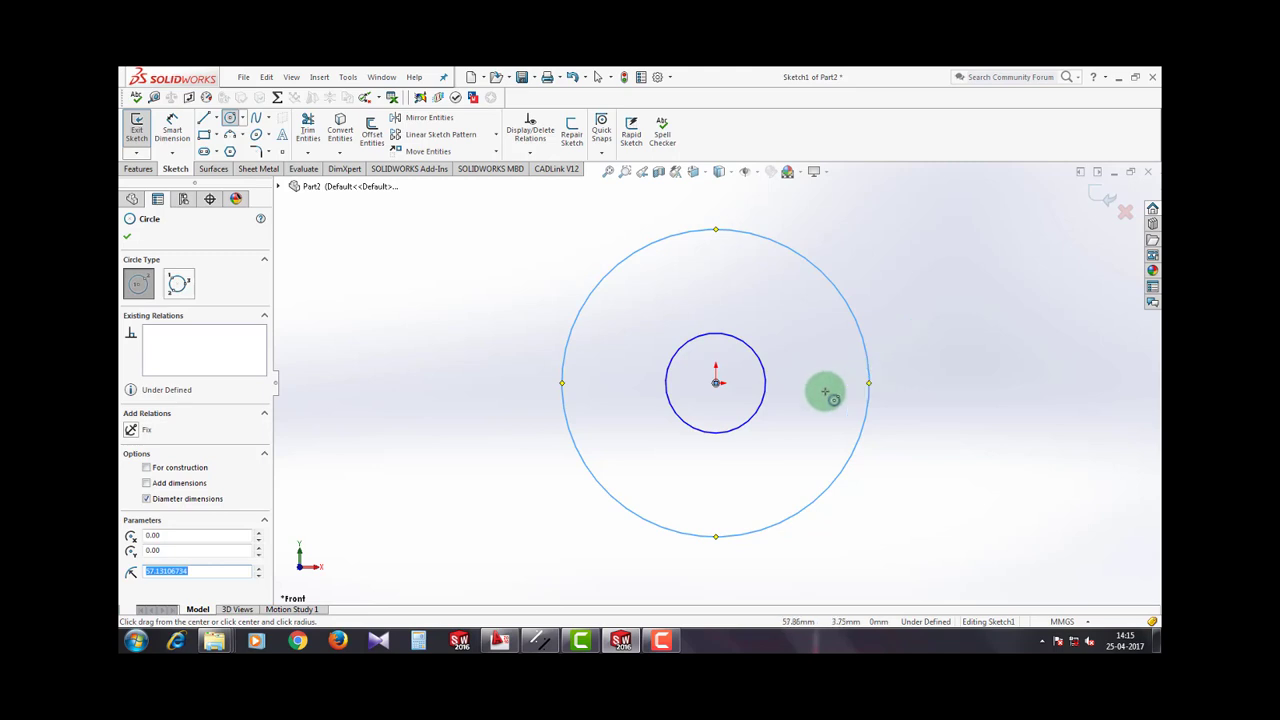
{"action": "left_click", "coordinate": [716, 382]}
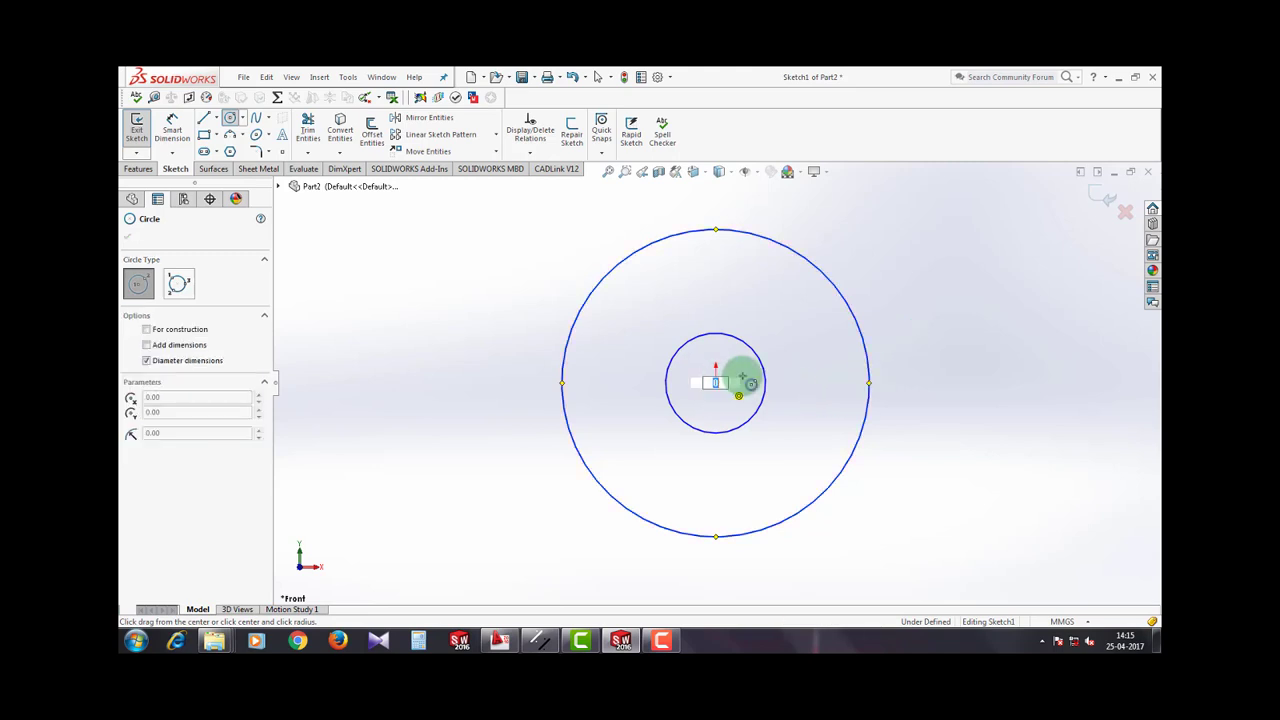
{"action": "left_click", "coordinate": [808, 349]}
{"action": "key", "text": "Escape"}
Step: Convert the middle circle to construction geometry
{"action": "left_click", "coordinate": [725, 291]}
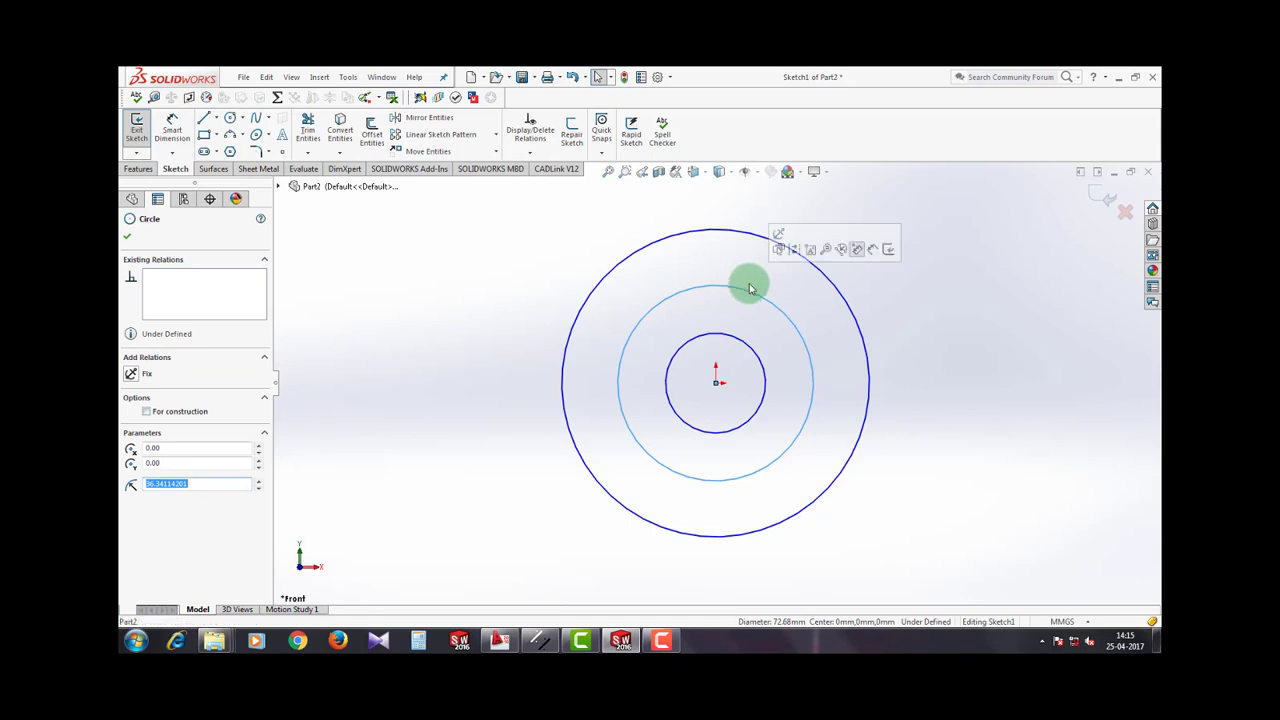
{"action": "left_click", "coordinate": [795, 249]}
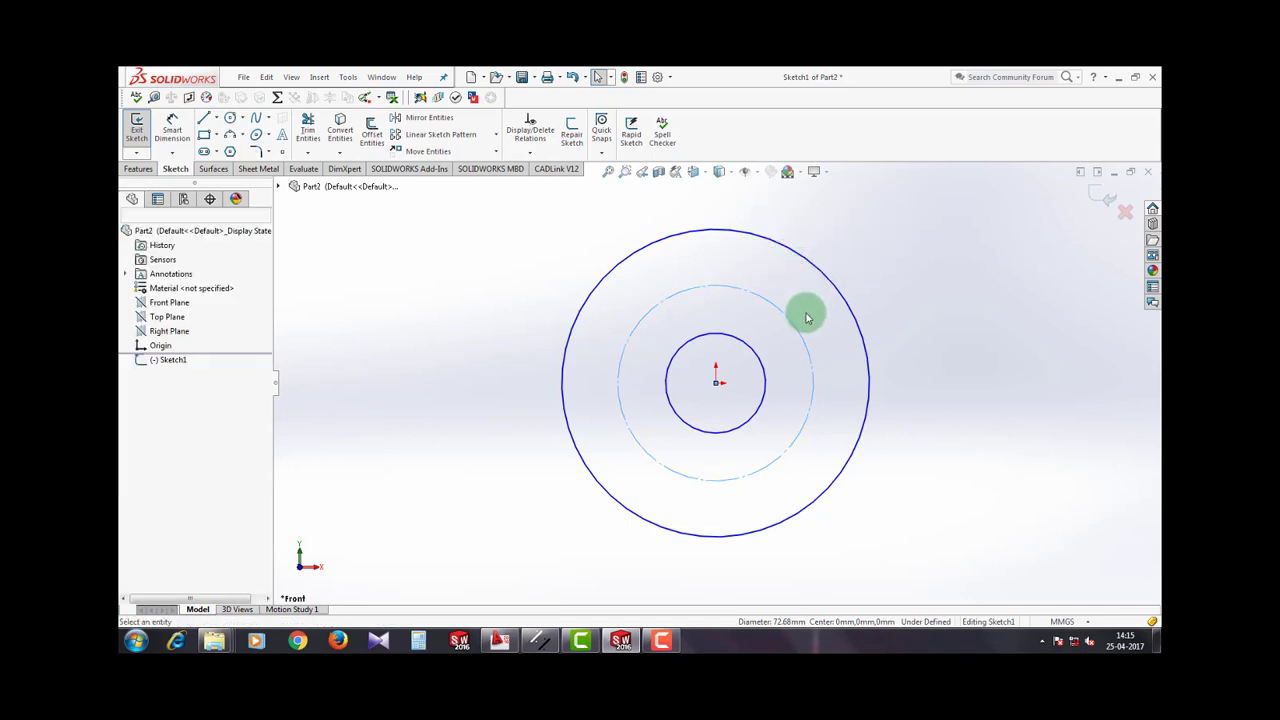
{"action": "left_click", "coordinate": [230, 120]}
{"action": "key", "text": "Escape"}
Step: Dimension the outermost circle's diameter as 78 mm and place the dimension beside the circle at about mid-height
{"action": "left_click", "coordinate": [172, 130]}
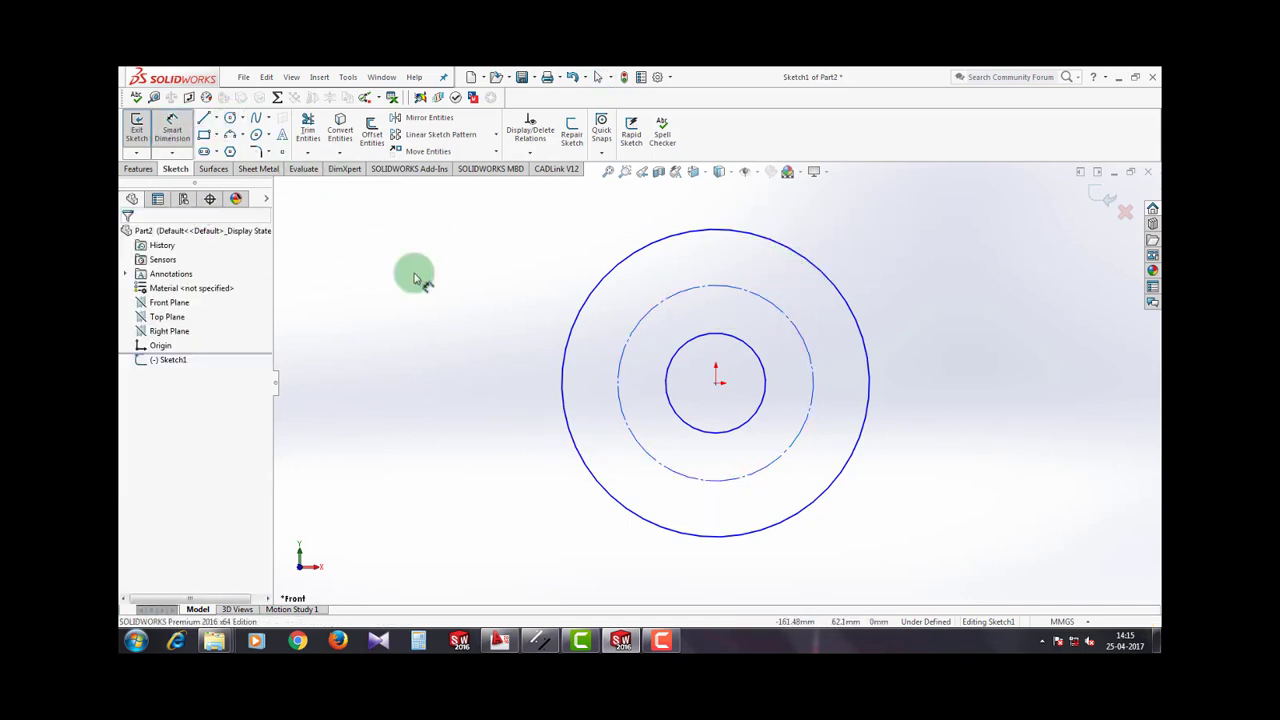
{"action": "left_click", "coordinate": [815, 268]}
{"action": "left_click", "coordinate": [967, 277]}
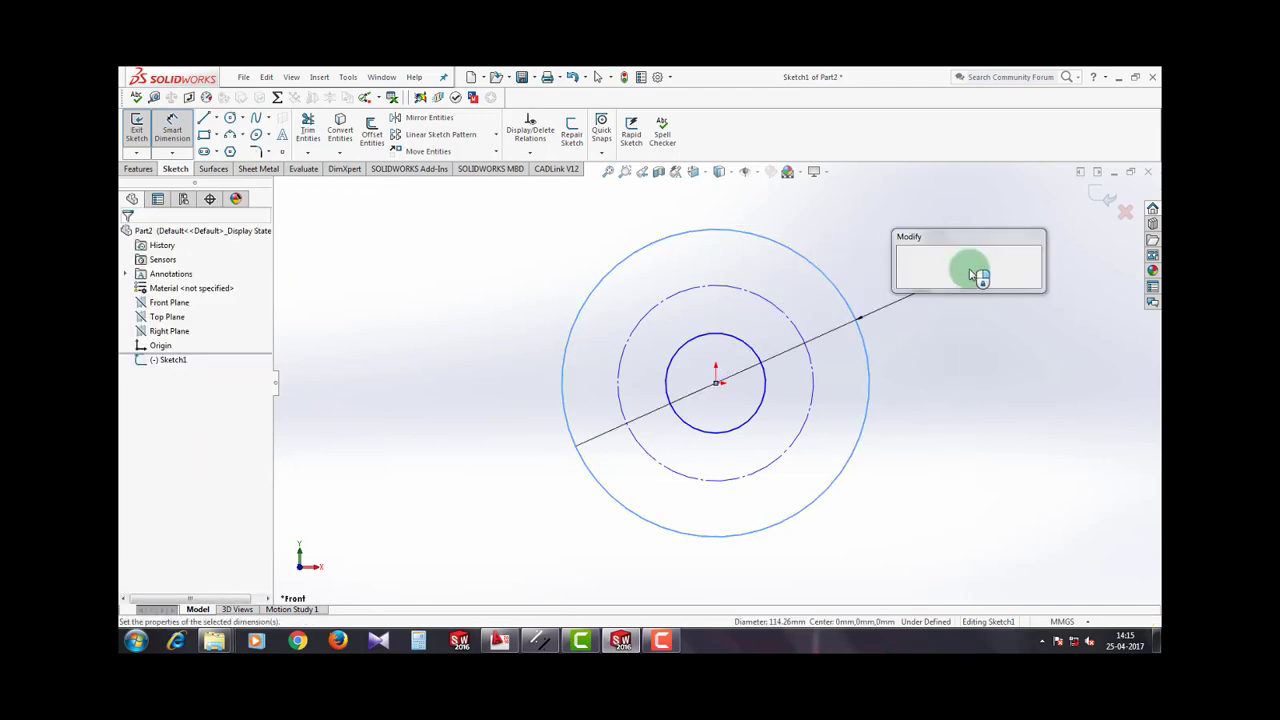
{"action": "type", "text": "78"}
{"action": "key", "text": "Return"}
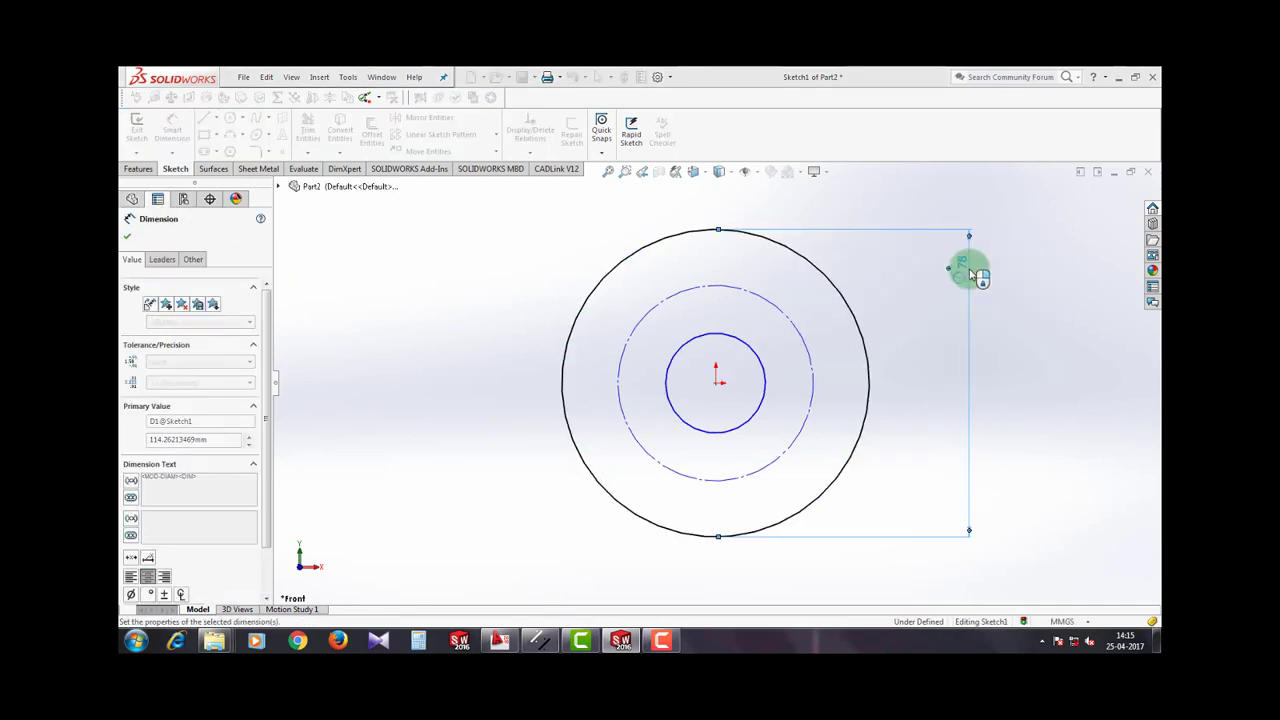
{"action": "left_click", "coordinate": [995, 300]}
{"action": "left_click_drag", "start_coordinate": [969, 268], "coordinate": [994, 368]}
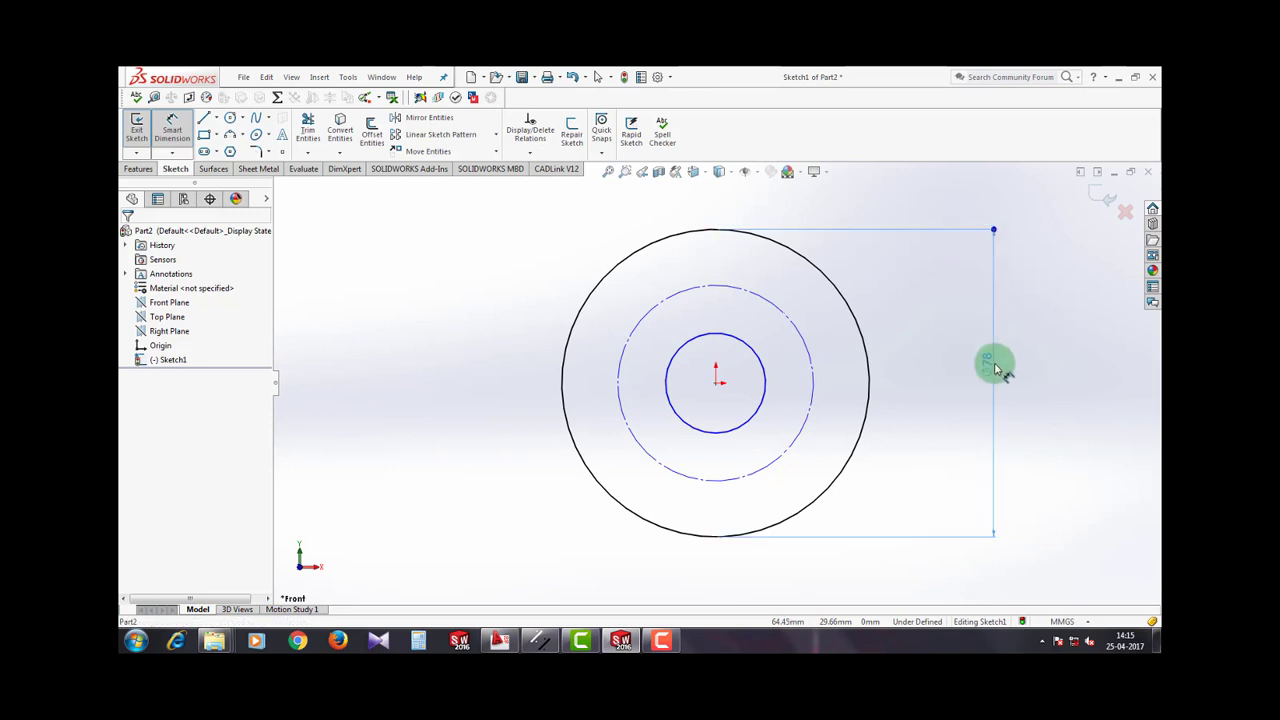
{"action": "left_click", "coordinate": [1027, 371]}
Step: Dimension the construction circle's diameter as 58 mm
{"action": "left_click", "coordinate": [808, 347]}
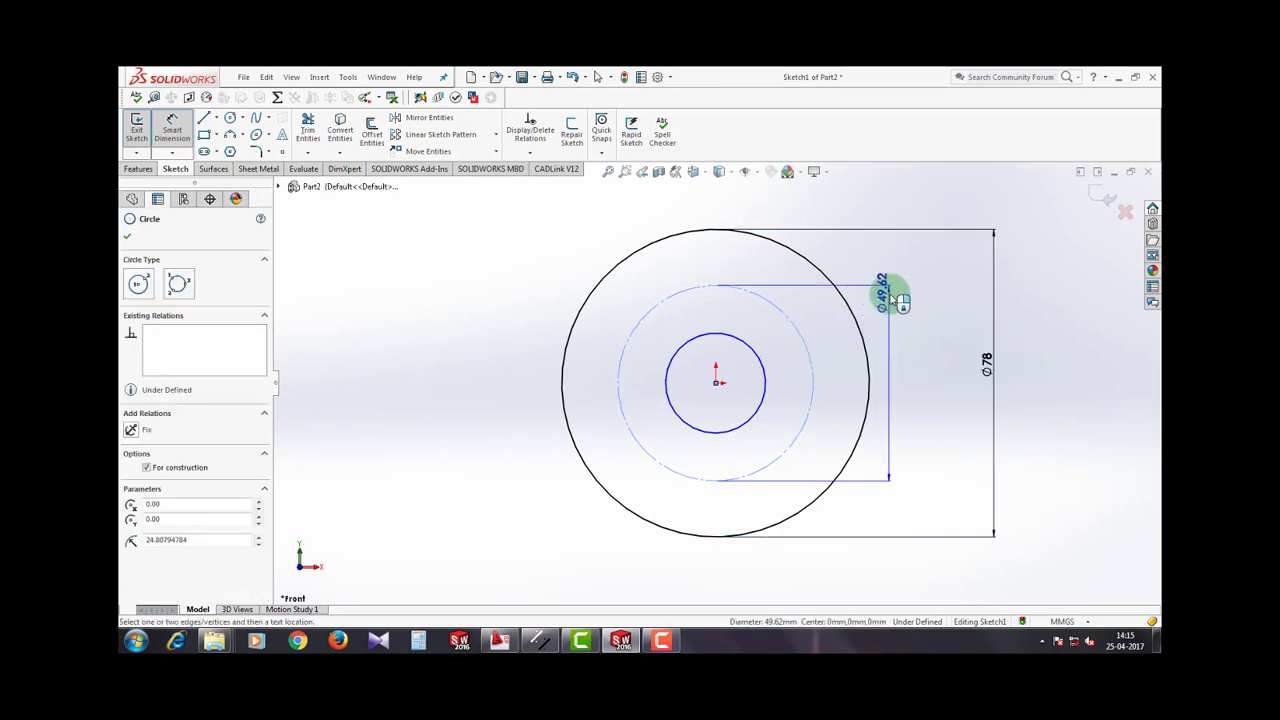
{"action": "left_click", "coordinate": [895, 290]}
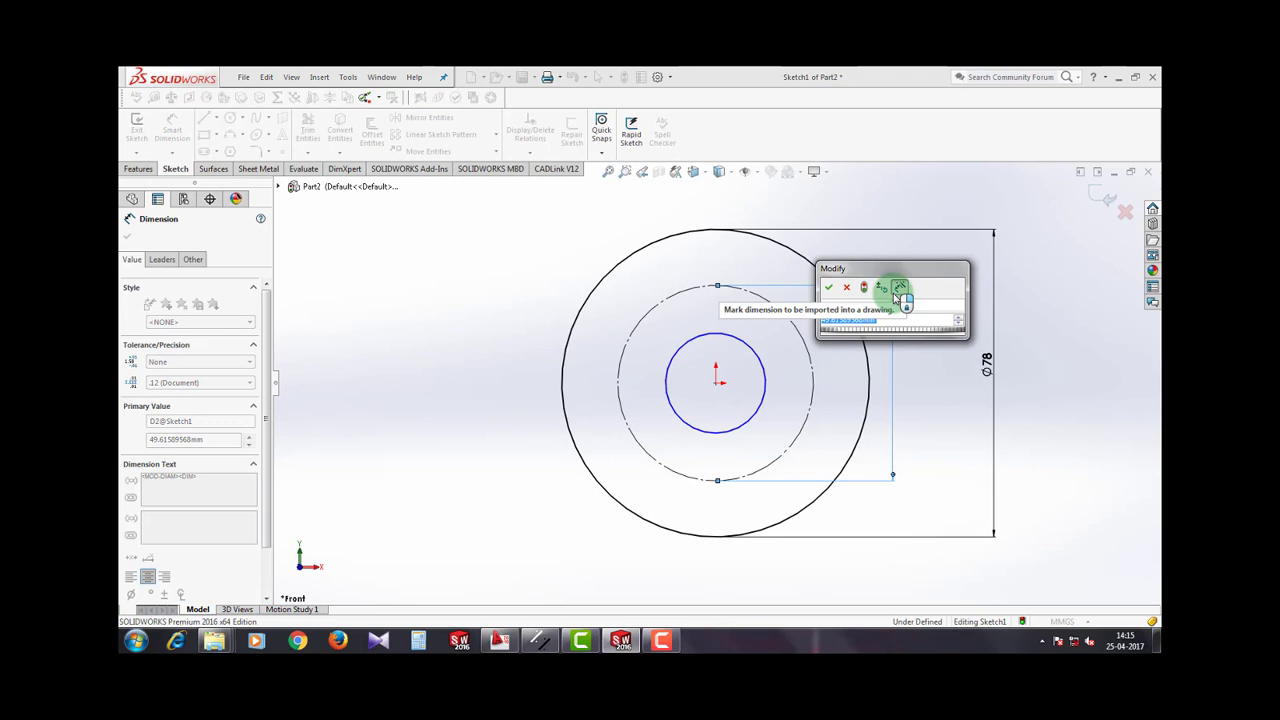
{"action": "type", "text": "58"}
{"action": "key", "text": "Return"}
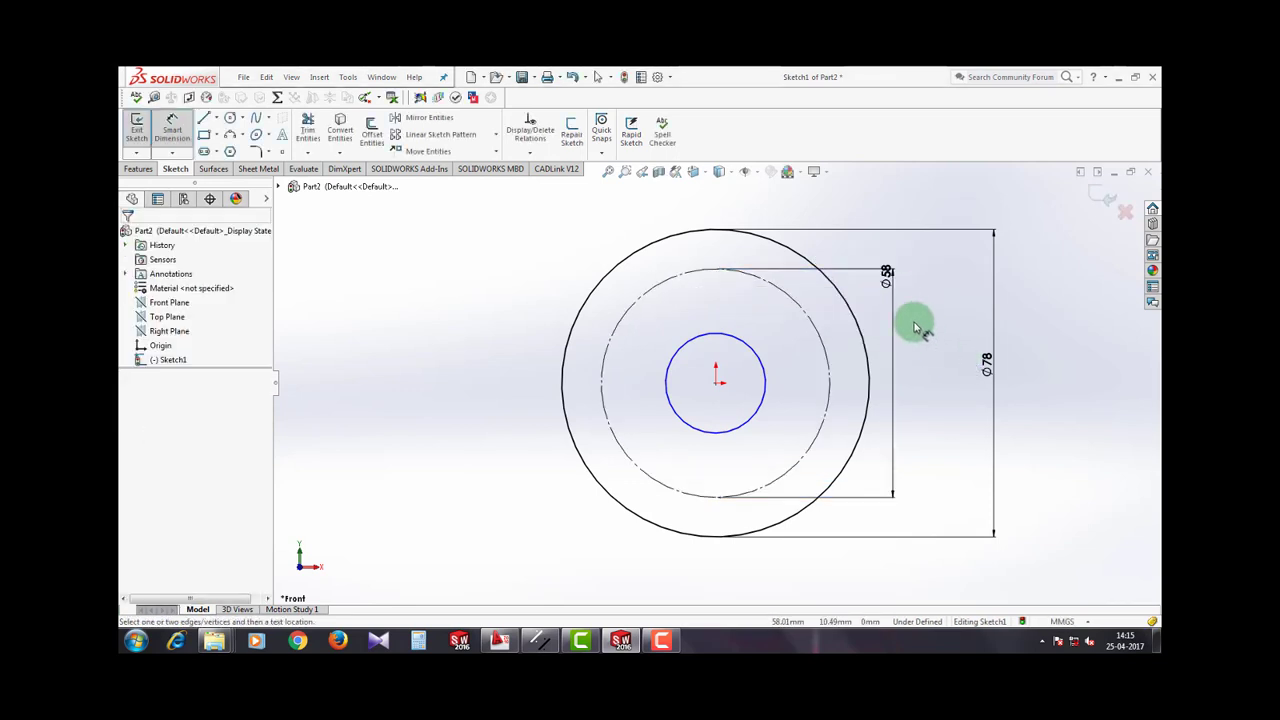
Step: Place the construction circle's dimension at about mid-height and dimension the innermost circle's diameter as 32 mm
{"action": "left_click_drag", "start_coordinate": [886, 289], "coordinate": [903, 366]}
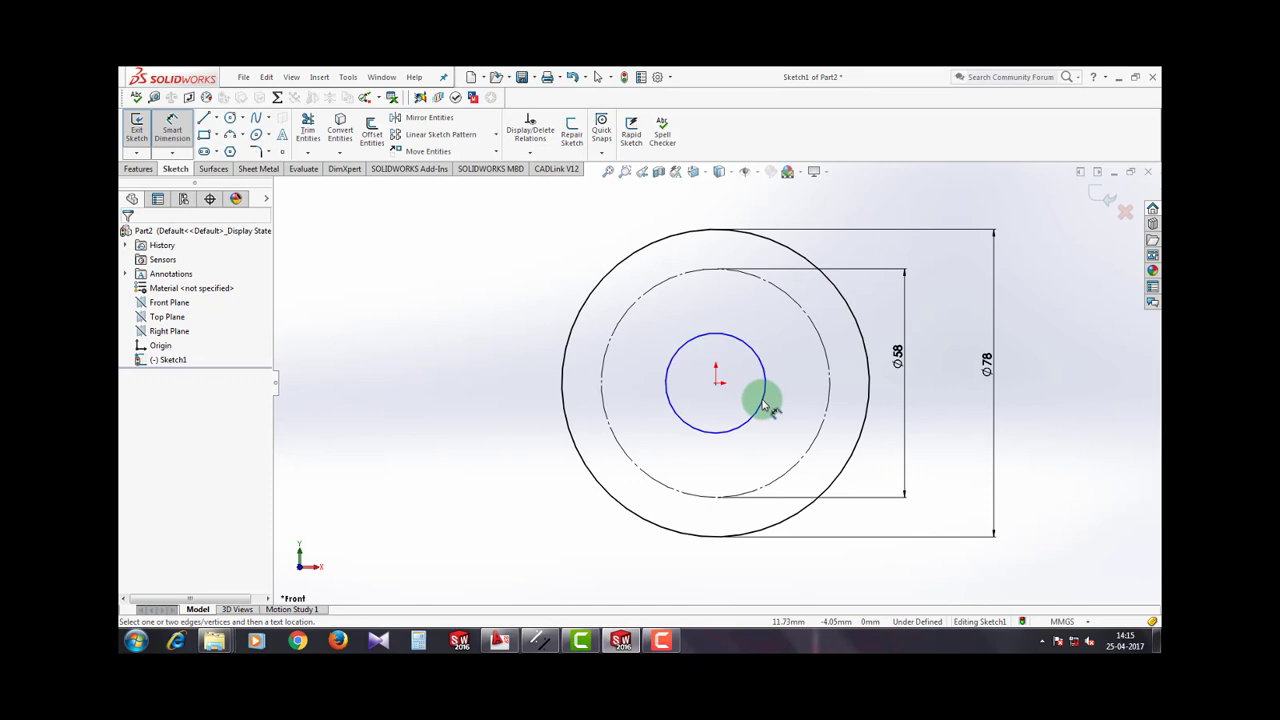
{"action": "left_click", "coordinate": [762, 403]}
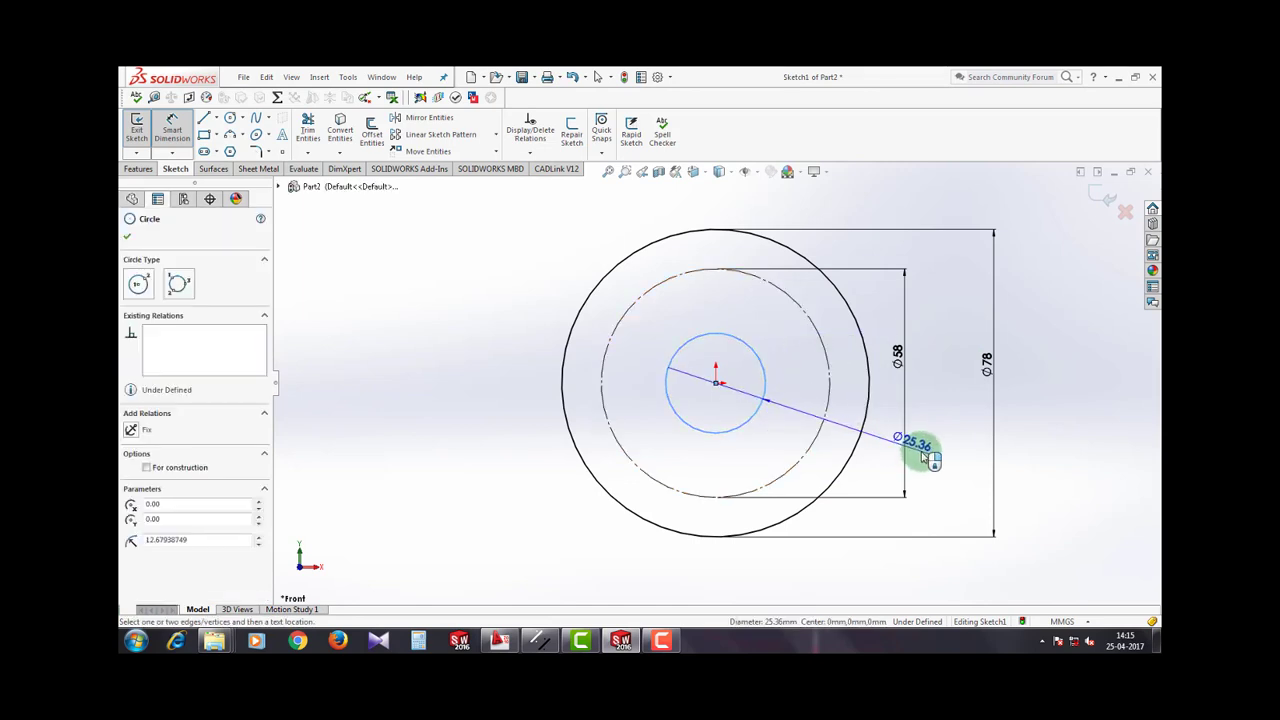
{"action": "left_click", "coordinate": [945, 460]}
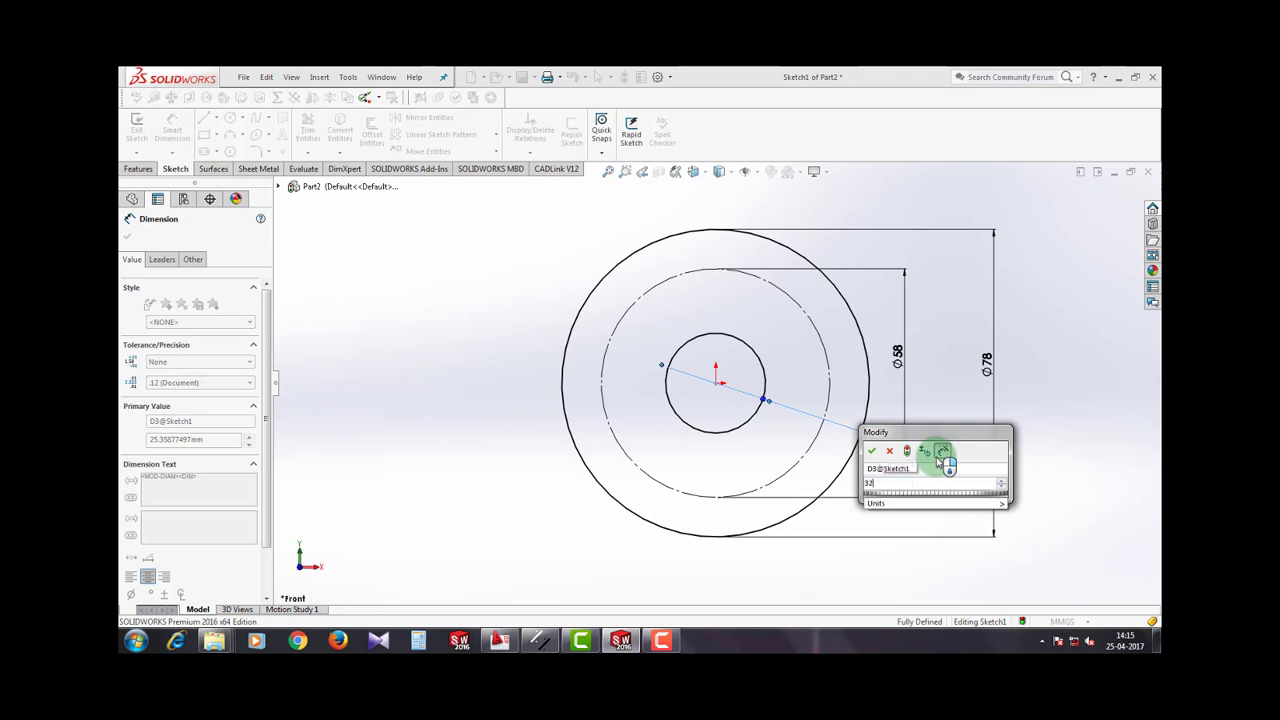
{"action": "key", "text": "Return"}
{"action": "key", "text": "Escape"}
{"action": "scroll", "coordinate": [950, 400], "scroll_direction": "down", "scroll_amount": 3}
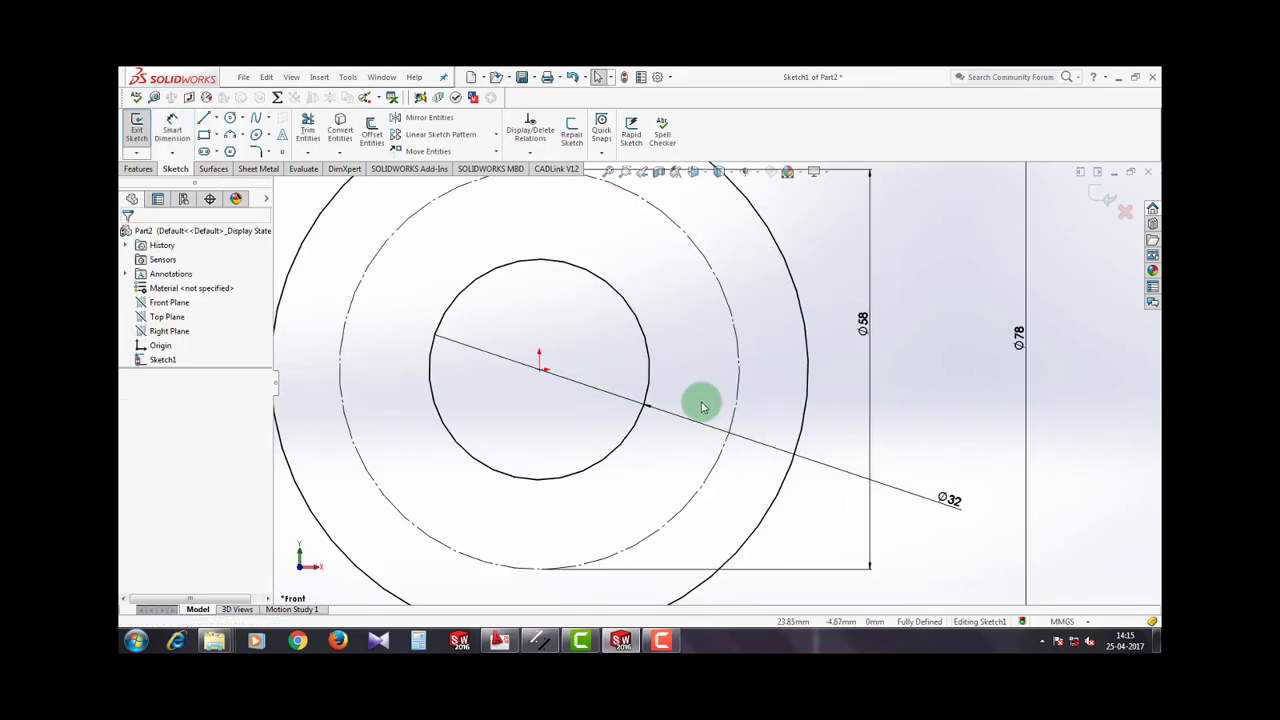
{"action": "scroll", "coordinate": [702, 405], "scroll_direction": "up", "scroll_amount": 3}
Step: Sketch a vertical centerline through the origin, extending past the outer circle at both ends
{"action": "left_click", "coordinate": [230, 117]}
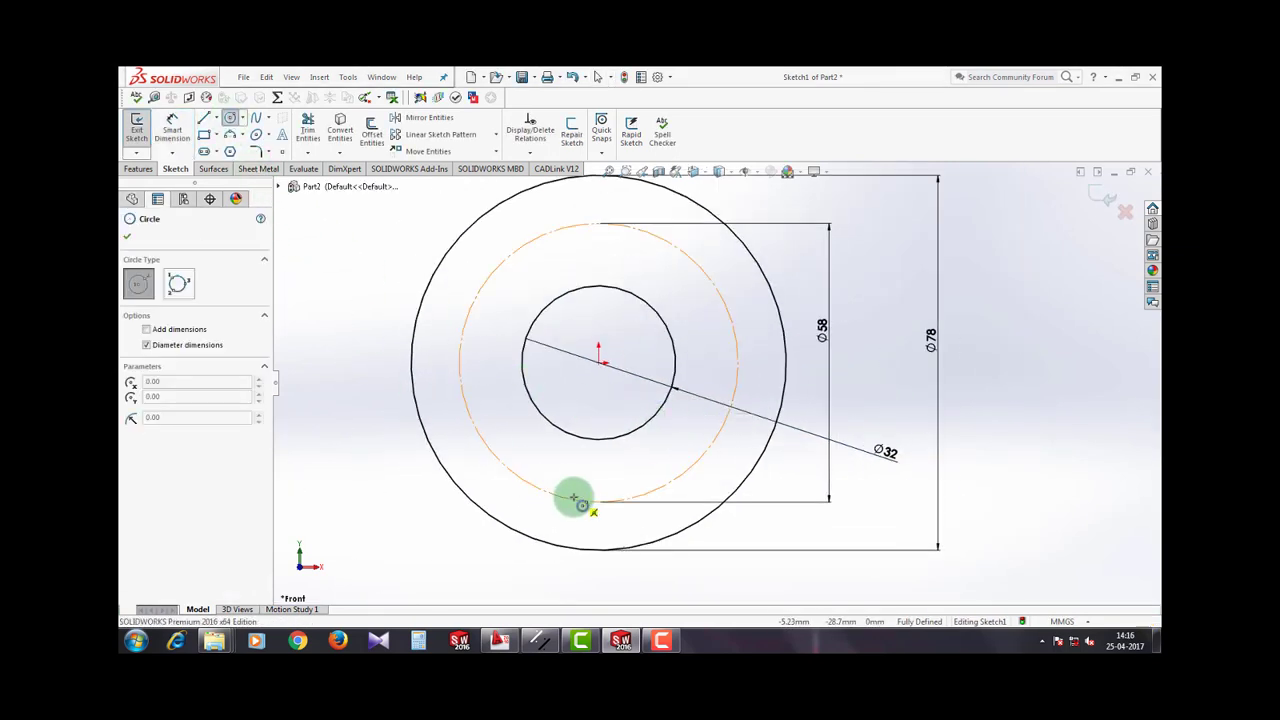
{"action": "key", "text": "Escape"}
{"action": "left_click", "coordinate": [216, 118]}
{"action": "left_click", "coordinate": [240, 146]}
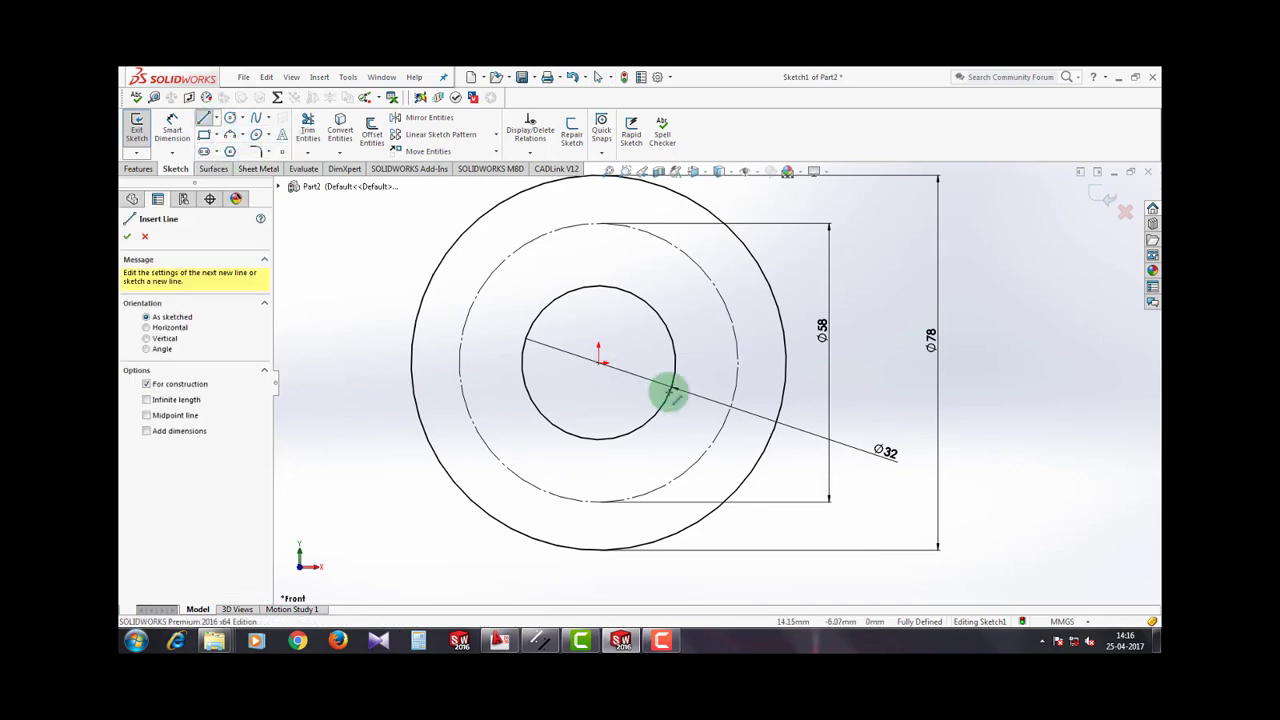
{"action": "scroll", "coordinate": [606, 395], "scroll_direction": "up", "scroll_amount": 3}
{"action": "left_click_drag", "start_coordinate": [647, 210], "coordinate": [647, 533]}
{"action": "key", "text": "Escape"}
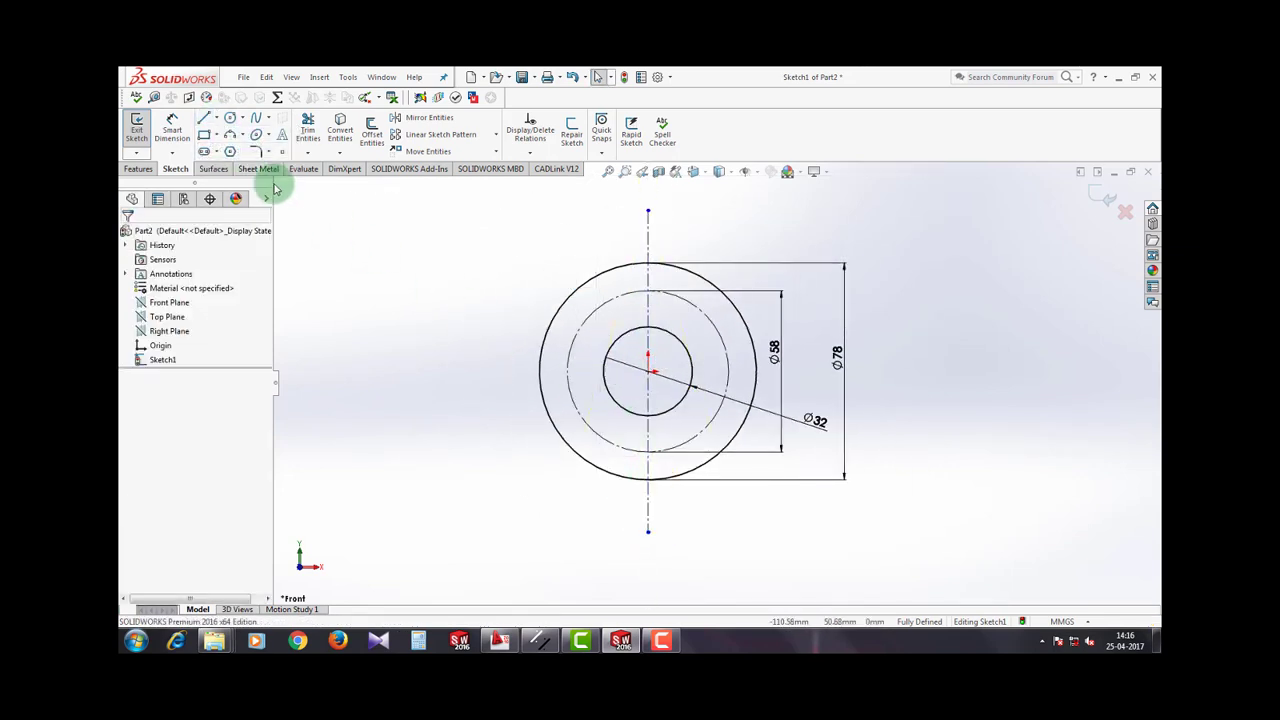
Step: Sketch a horizontal centerline about 134 mm long through the origin and stretch its left end farther outward
{"action": "left_click", "coordinate": [216, 118]}
{"action": "left_click", "coordinate": [240, 146]}
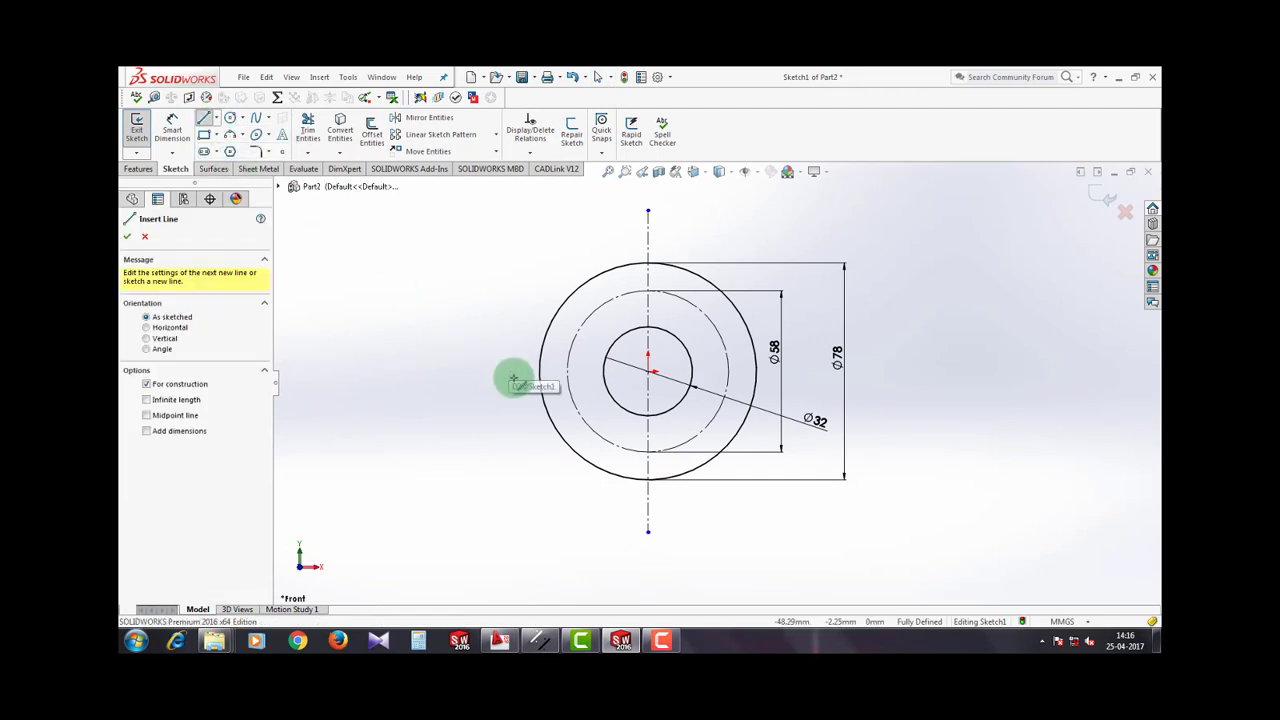
{"action": "left_click_drag", "start_coordinate": [514, 371], "coordinate": [887, 371]}
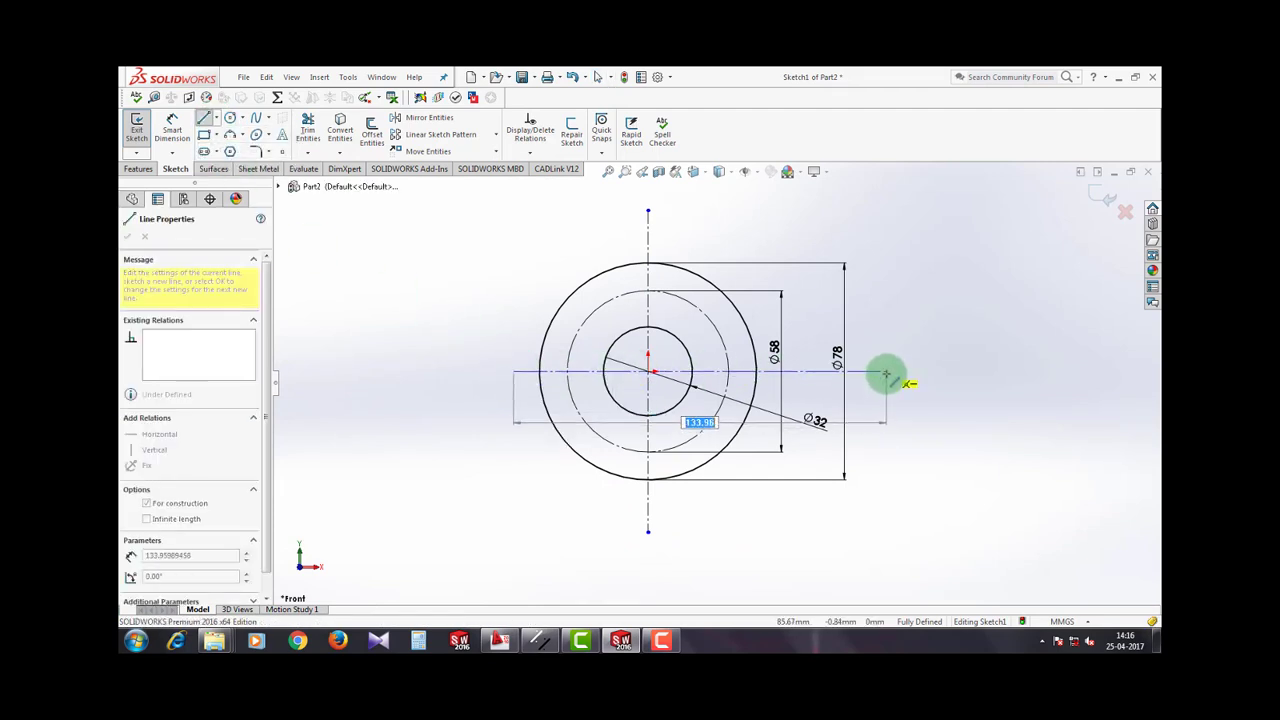
{"action": "key", "text": "Escape"}
{"action": "left_click_drag", "start_coordinate": [513, 374], "coordinate": [433, 371]}
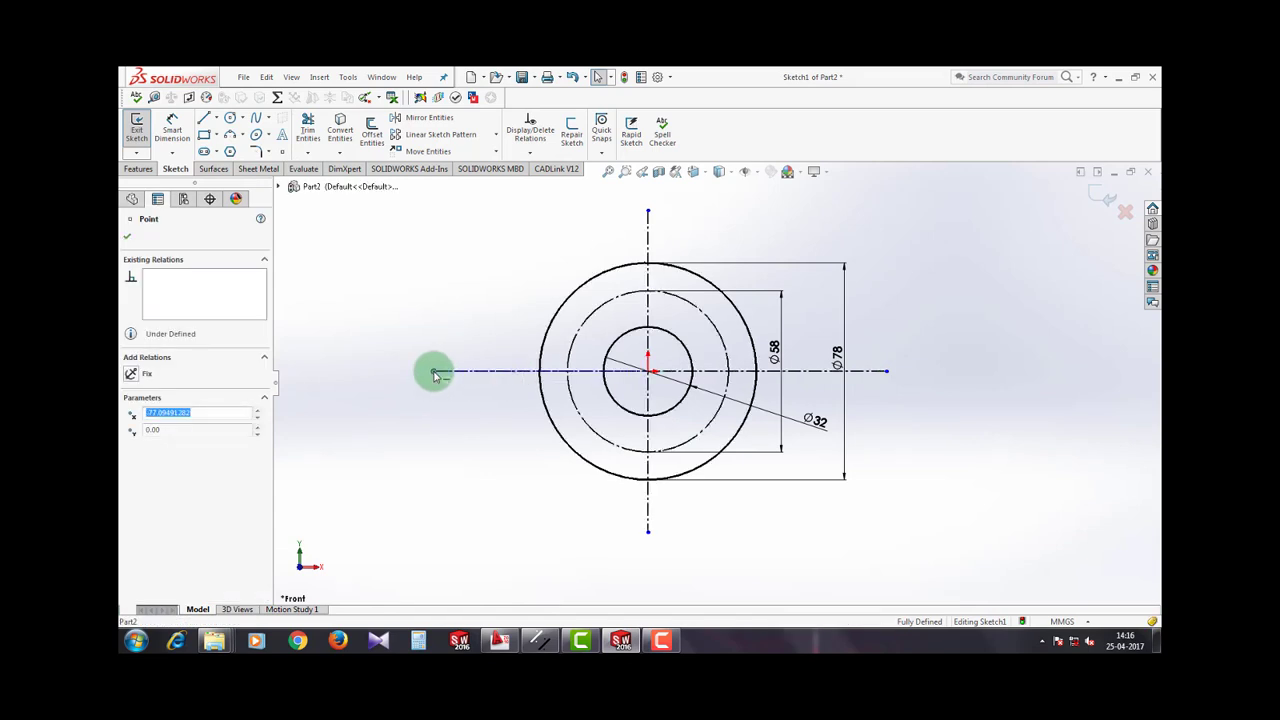
Step: Sketch a circle about 13 mm in diameter where the construction circle crosses the vertical centerline below the origin
{"action": "left_click", "coordinate": [230, 118]}
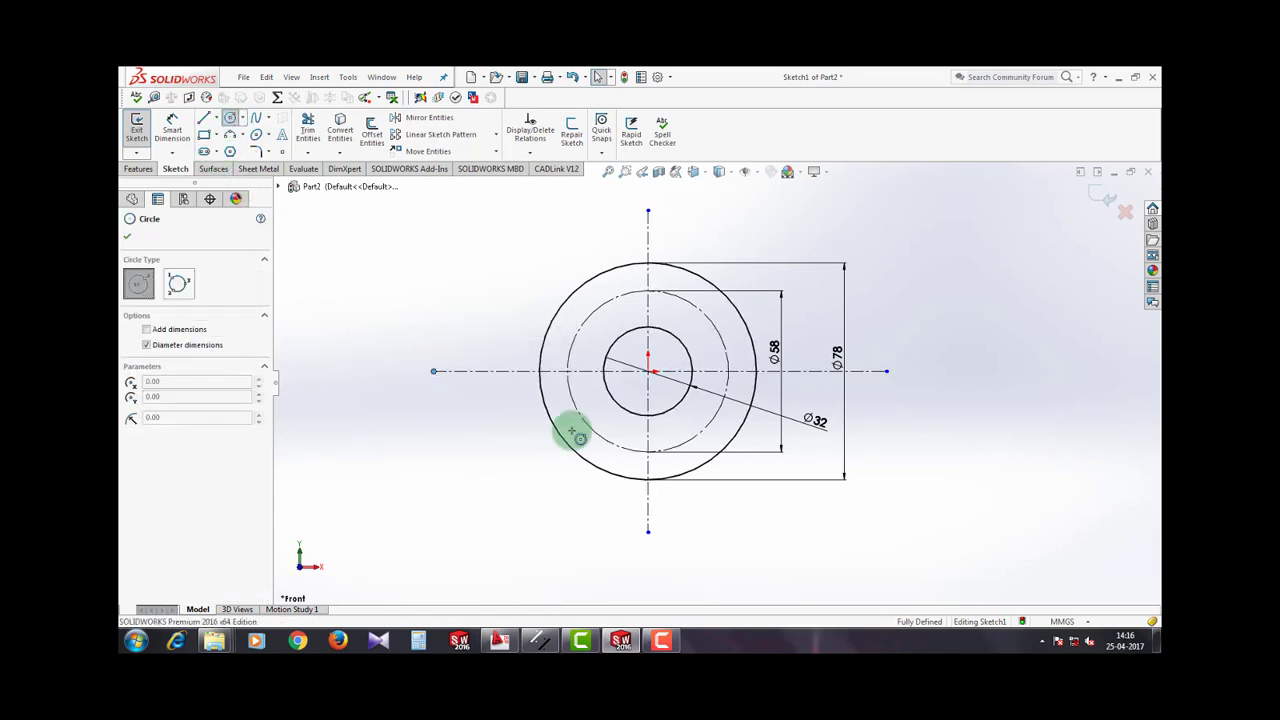
{"action": "left_click", "coordinate": [648, 452]}
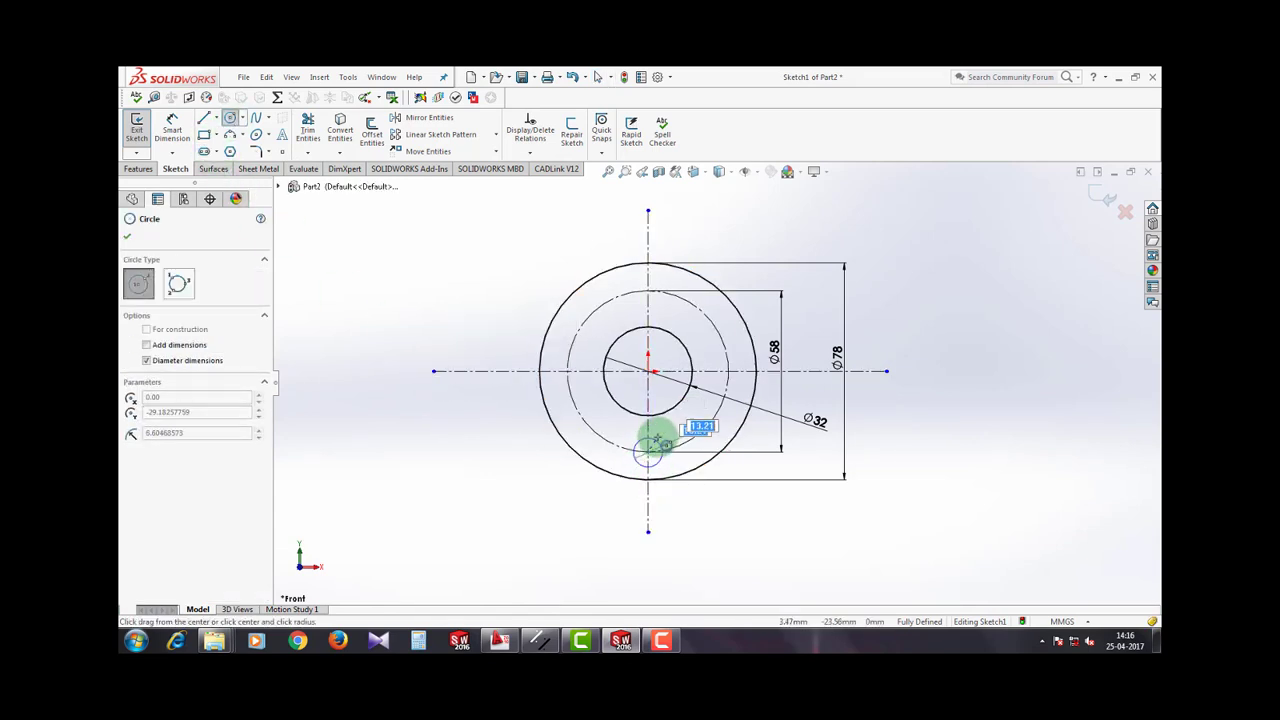
{"action": "left_click", "coordinate": [657, 437]}
{"action": "right_click_drag", "start_coordinate": [708, 485], "coordinate": [660, 420]}
{"action": "key", "text": "Escape"}
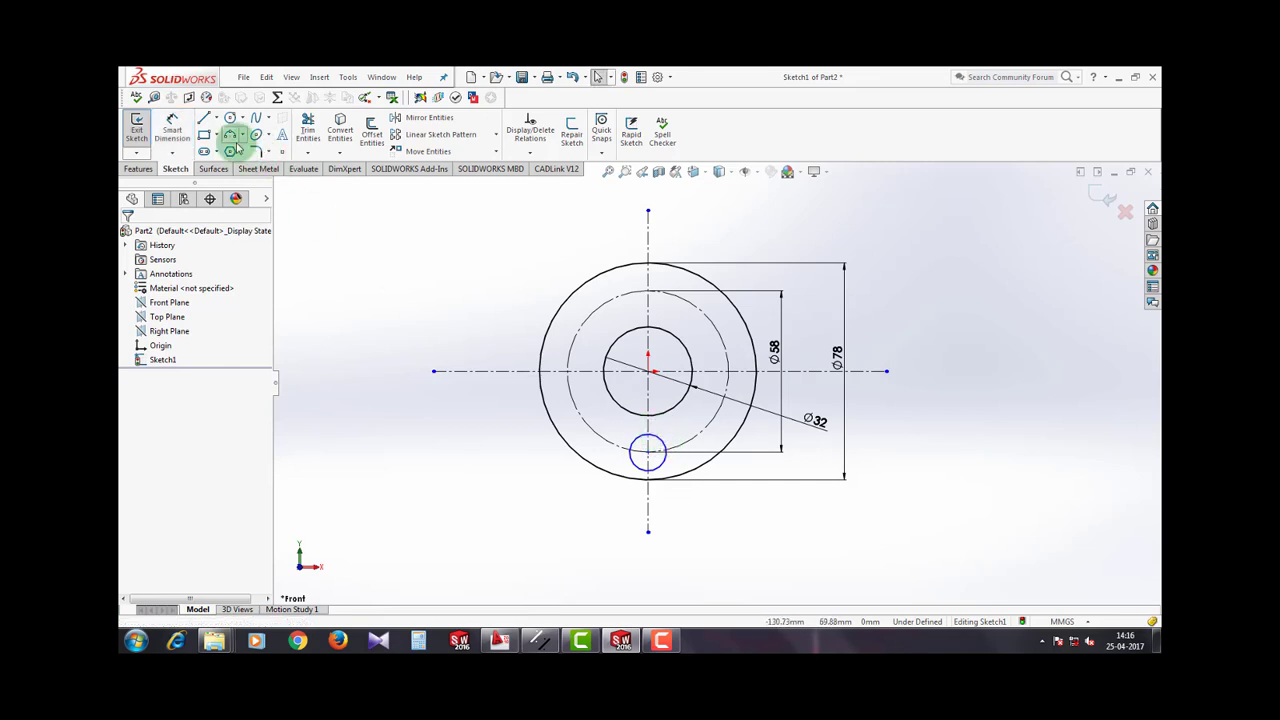
Step: Dimension the small lower circle's diameter as 14 mm
{"action": "left_click", "coordinate": [180, 131]}
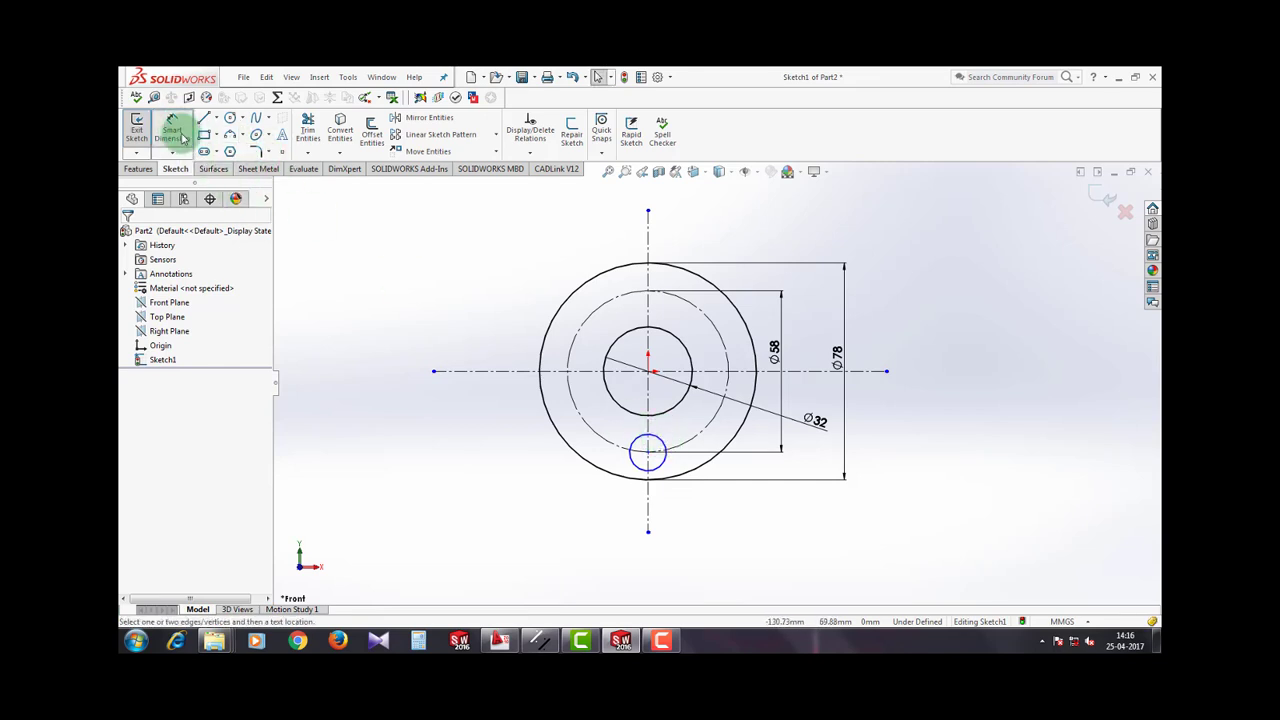
{"action": "left_click", "coordinate": [665, 448]}
{"action": "left_click", "coordinate": [730, 514]}
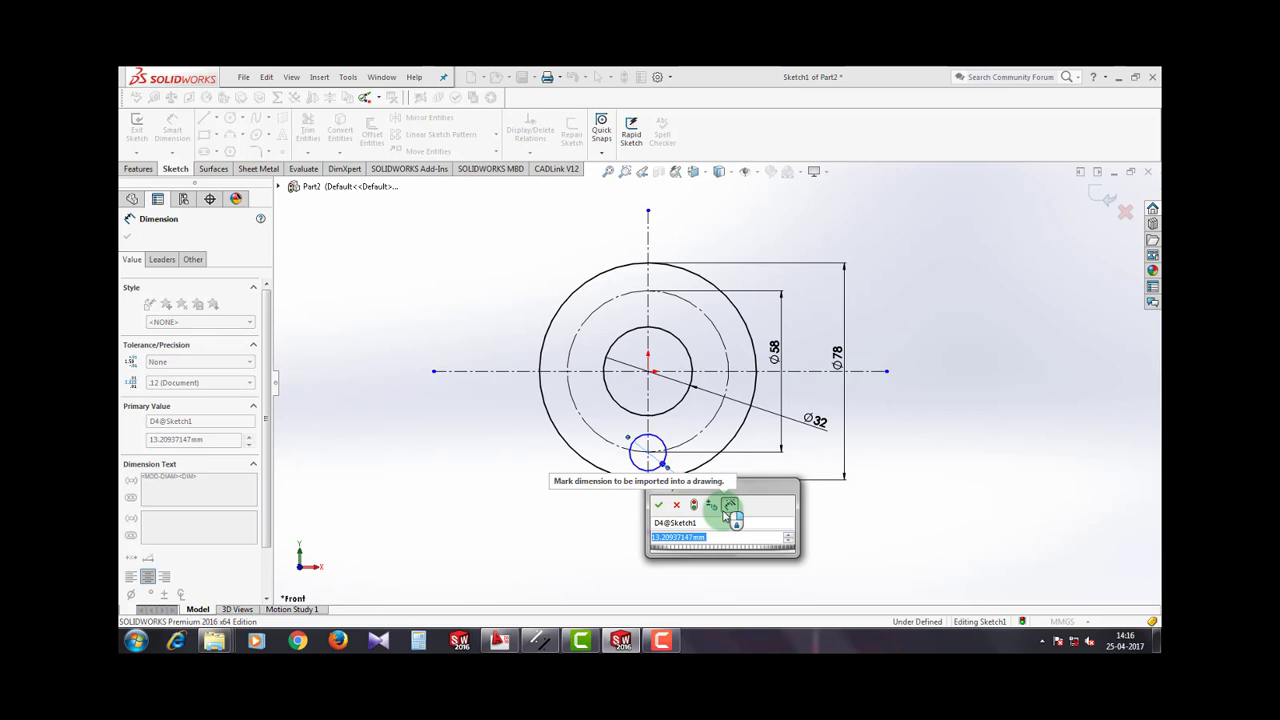
{"action": "type", "text": "14"}
{"action": "key", "text": "Return"}
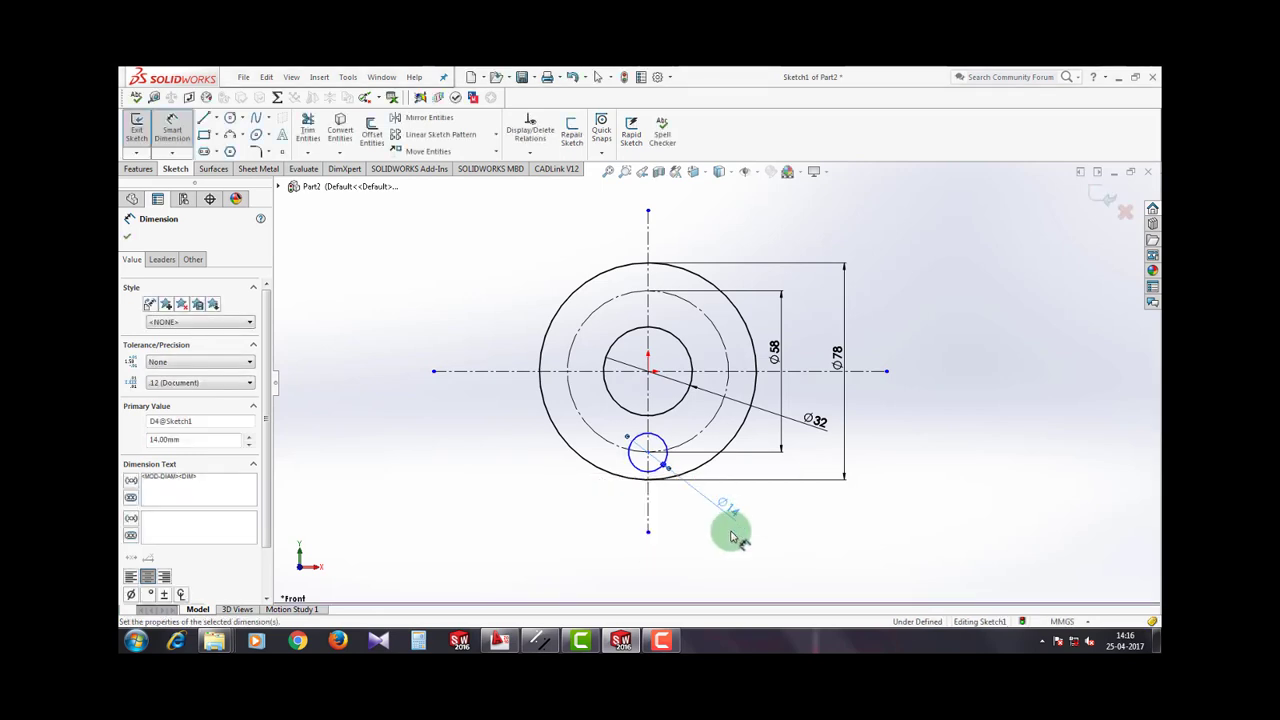
{"action": "scroll", "coordinate": [688, 440], "scroll_direction": "down", "scroll_amount": 3}
{"action": "scroll", "coordinate": [688, 440], "scroll_direction": "down", "scroll_amount": 3}
{"action": "key", "text": "Escape"}
{"action": "scroll", "coordinate": [632, 471], "scroll_direction": "up", "scroll_amount": 2}
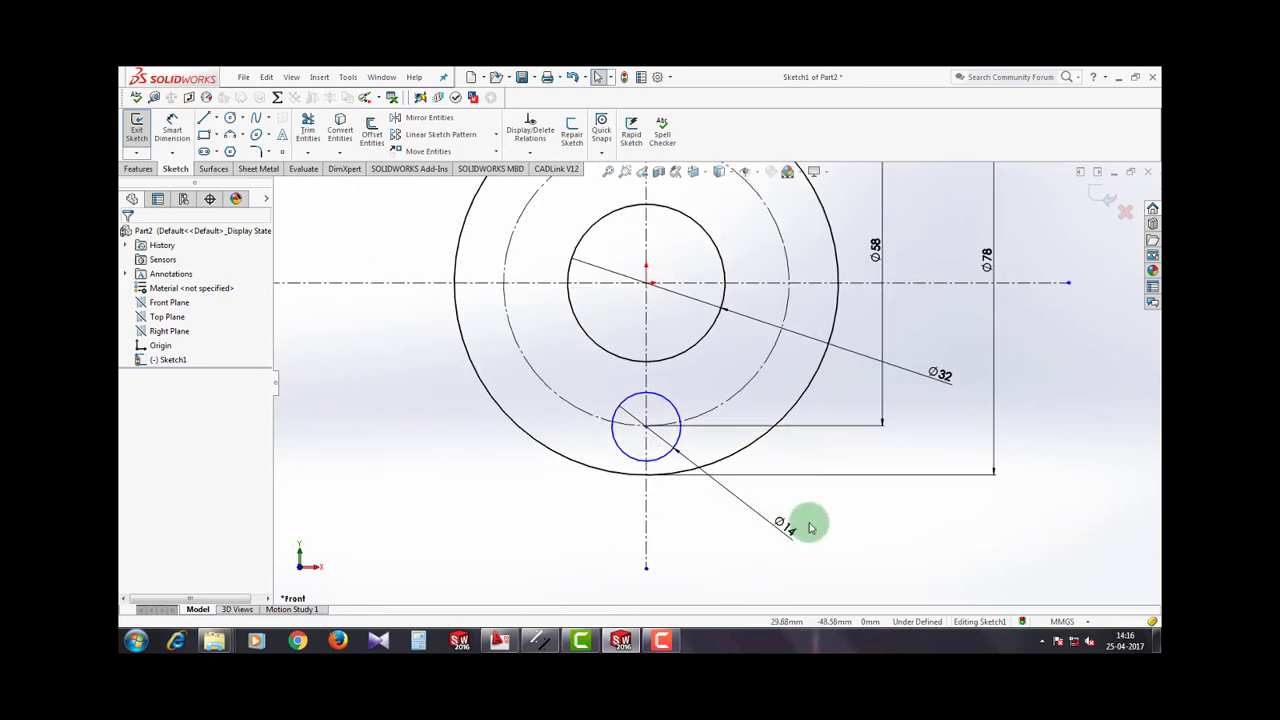
Step: Make the small lower circle's center coincident with the construction circle
{"action": "left_click", "coordinate": [647, 430]}
{"action": "left_click", "coordinate": [610, 438], "text": "ctrl"}
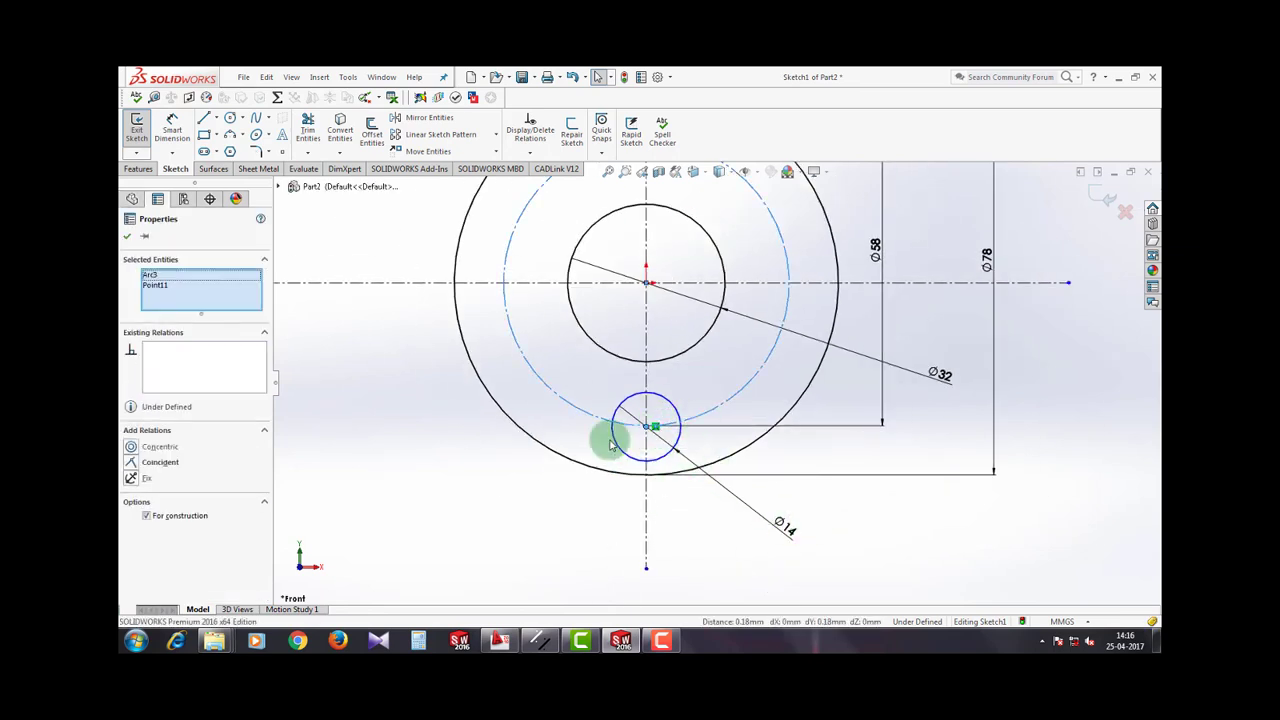
{"action": "left_click", "coordinate": [131, 464]}
{"action": "left_click", "coordinate": [418, 513]}
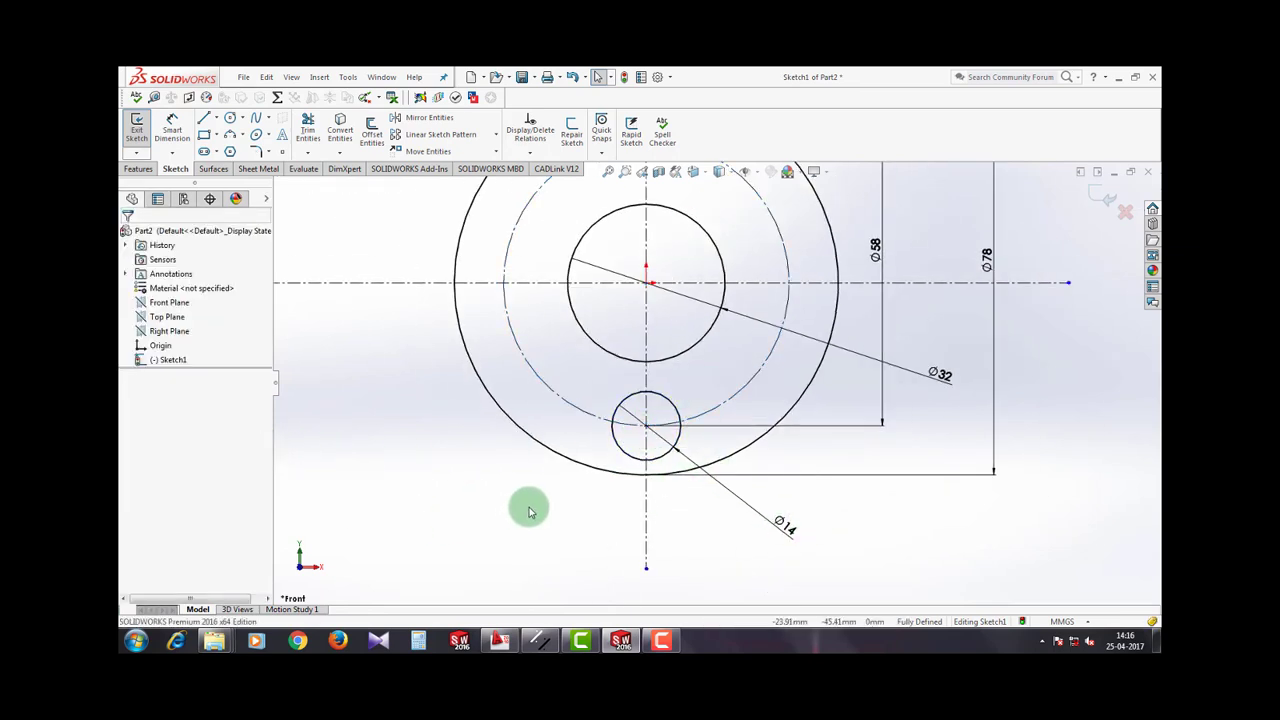
Step: Sketch two vertical lines, about 11 mm and 12.6 mm long, from the small circle's upper edge into the 32 mm circle
{"action": "scroll", "coordinate": [704, 400], "scroll_direction": "up", "scroll_amount": 2}
{"action": "scroll", "coordinate": [840, 268], "scroll_direction": "down", "scroll_amount": 3}
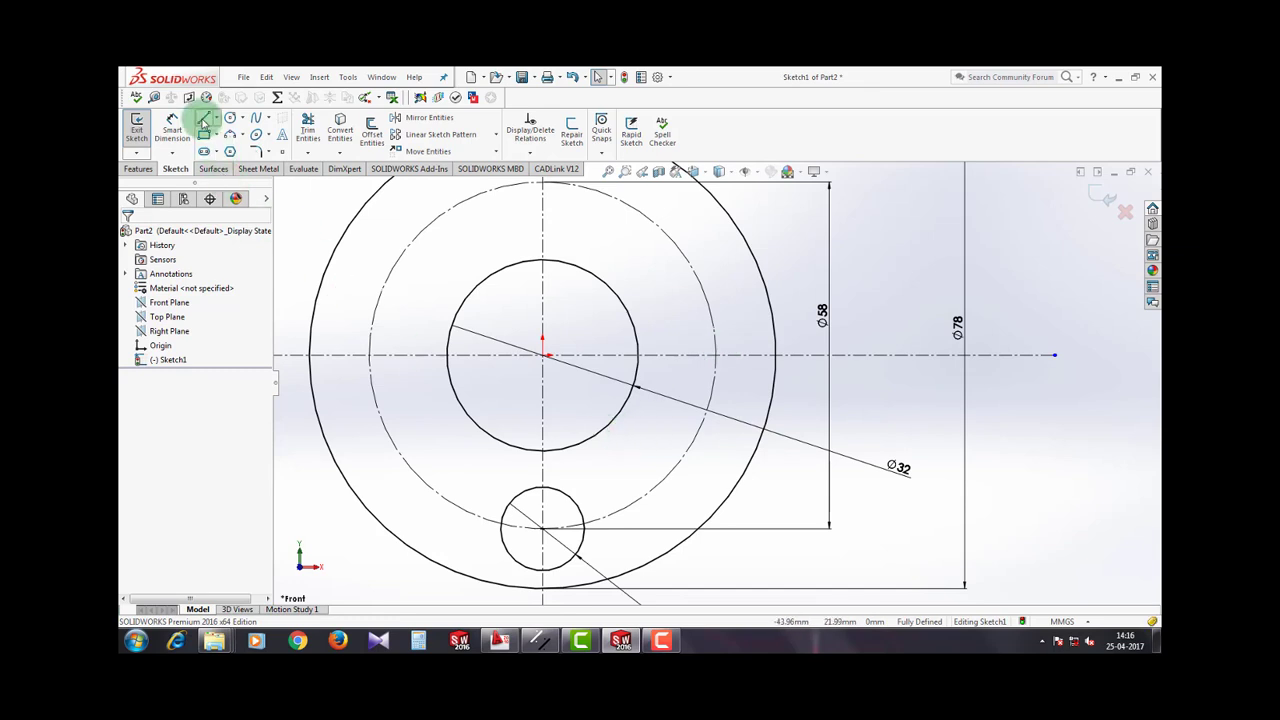
{"action": "left_click", "coordinate": [204, 118]}
{"action": "scroll", "coordinate": [489, 417], "scroll_direction": "down", "scroll_amount": 3}
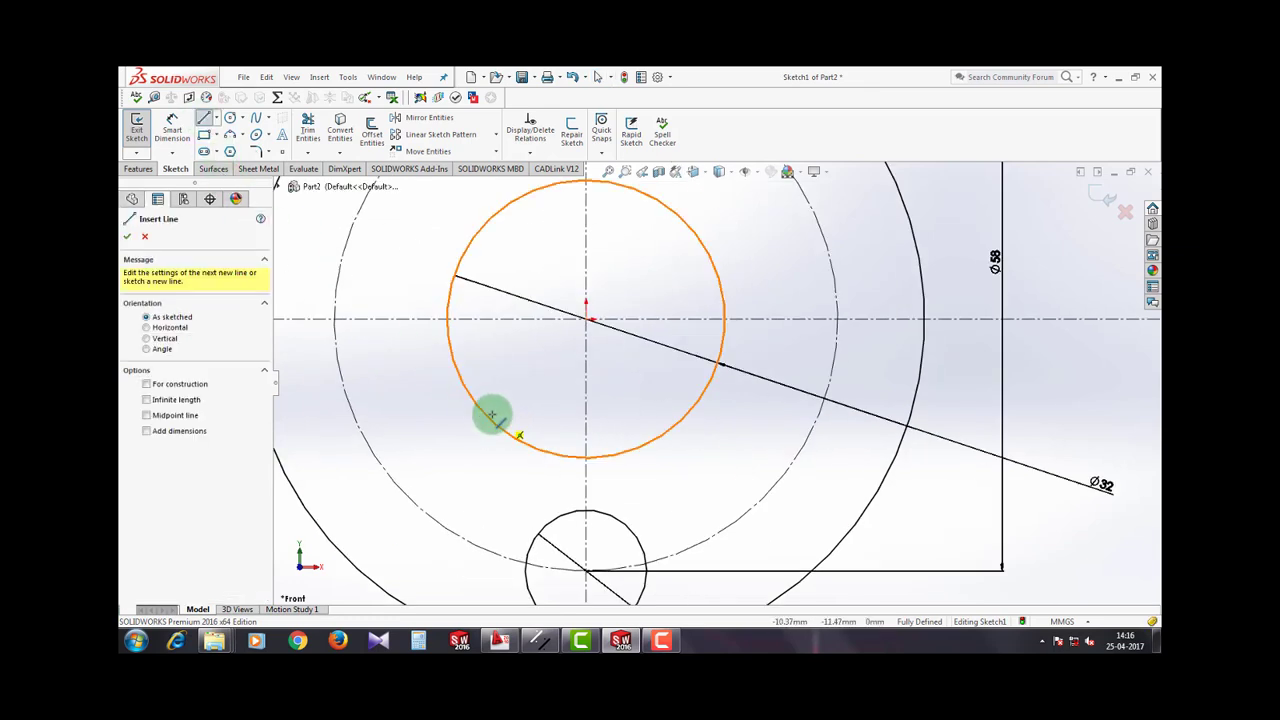
{"action": "left_click", "coordinate": [557, 519]}
{"action": "left_click", "coordinate": [557, 420]}
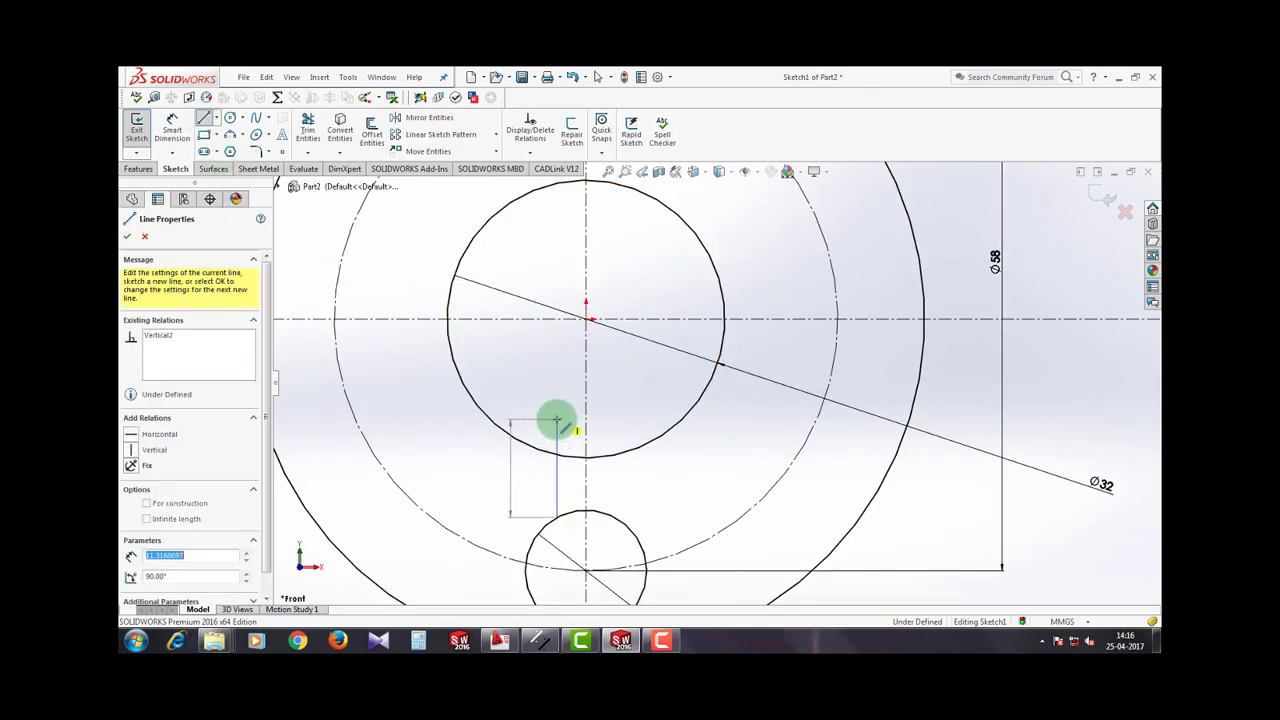
{"action": "key", "text": "Escape"}
{"action": "left_click", "coordinate": [204, 118]}
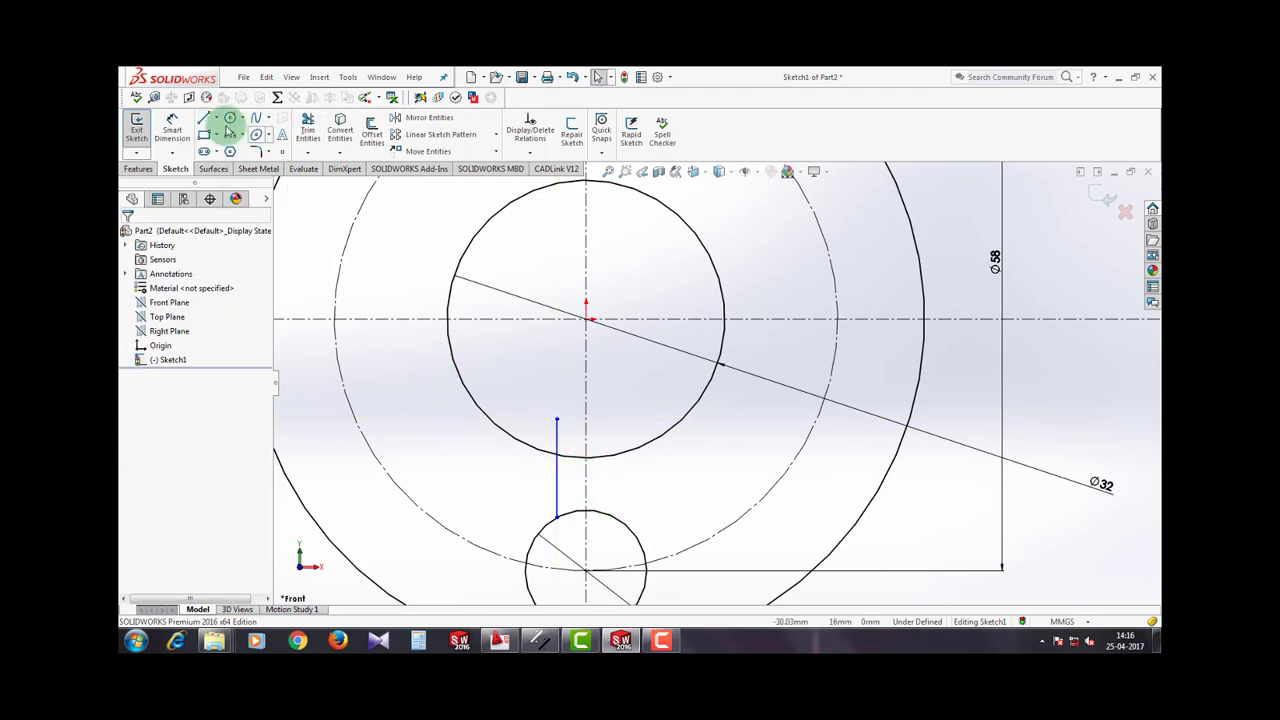
{"action": "left_click", "coordinate": [607, 506]}
{"action": "left_click", "coordinate": [607, 408]}
{"action": "key", "text": "Escape"}
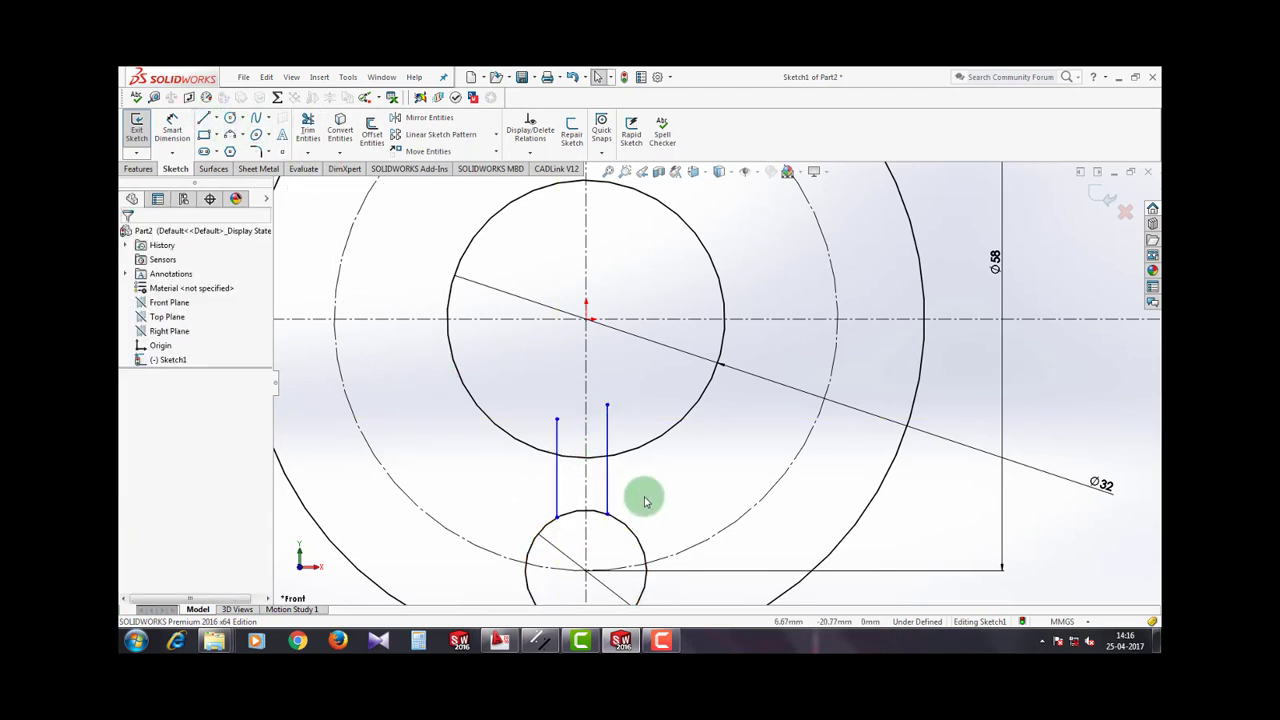
Step: Dimension the distance between the two vertical lines as 6 mm
{"action": "left_click", "coordinate": [172, 128]}
{"action": "left_click", "coordinate": [557, 480]}
{"action": "left_click", "coordinate": [607, 478]}
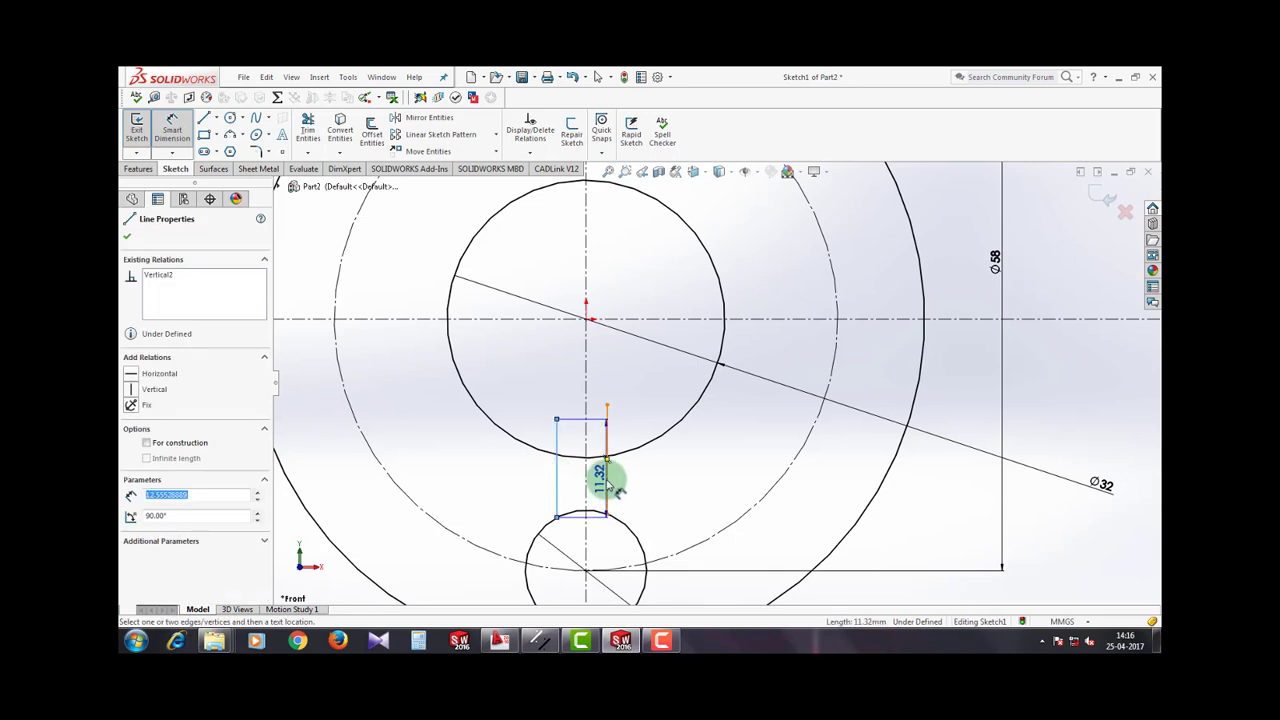
{"action": "left_click", "coordinate": [592, 372]}
{"action": "type", "text": "6"}
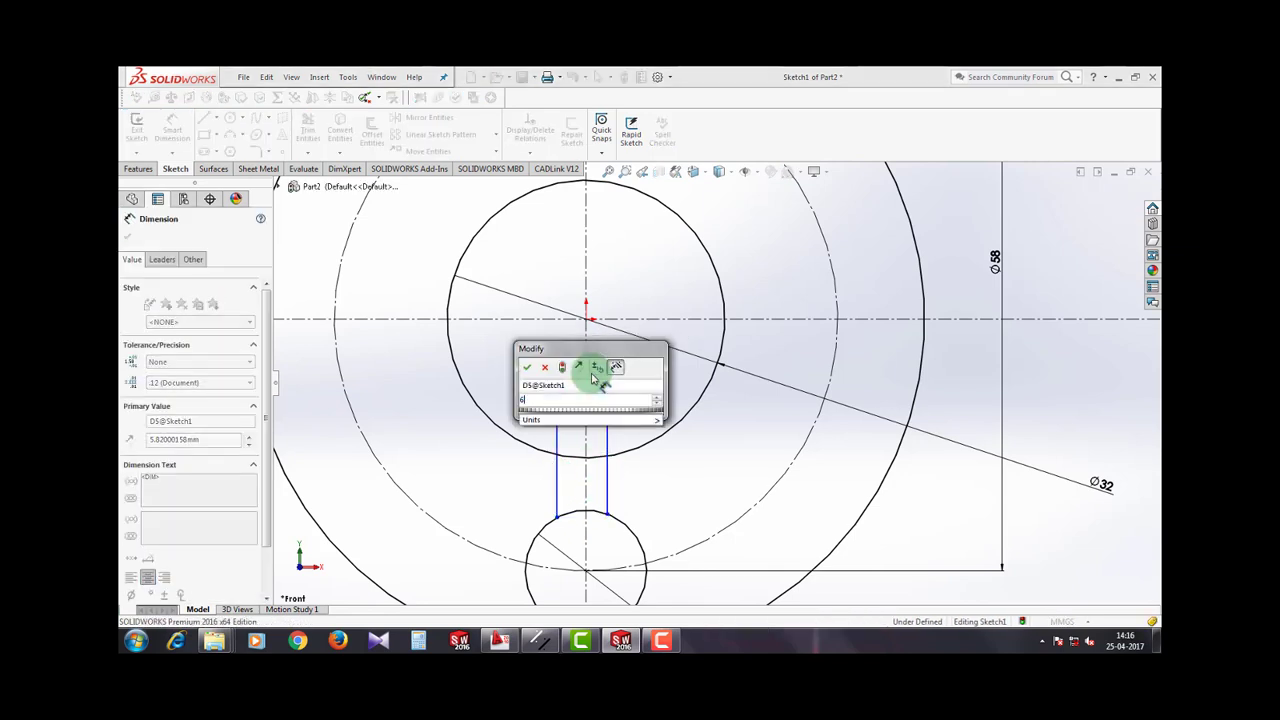
{"action": "key", "text": "Return"}
{"action": "scroll", "coordinate": [612, 450], "scroll_direction": "down", "scroll_amount": 2}
{"action": "key", "text": "Escape"}
Step: Trim the ends of the two vertical lines that extend inside the 32 mm circle
{"action": "left_click", "coordinate": [305, 127]}
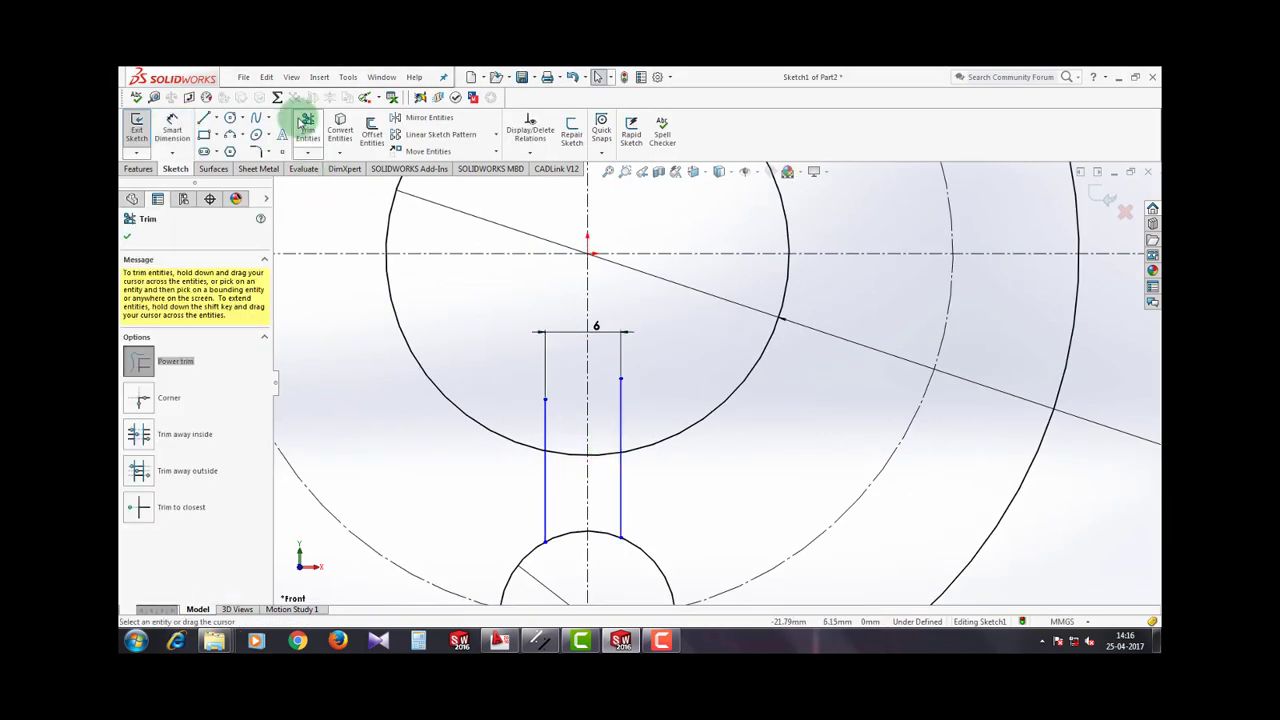
{"action": "left_click_drag", "start_coordinate": [533, 418], "coordinate": [624, 432]}
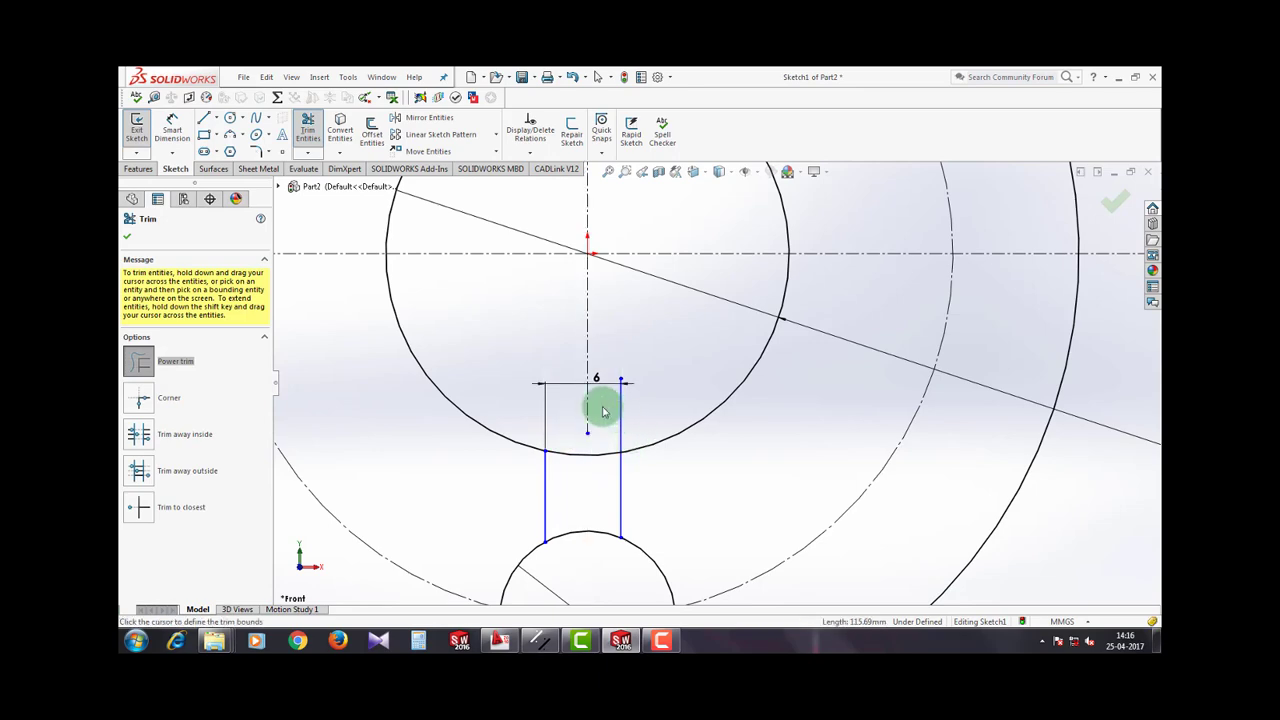
{"action": "scroll", "coordinate": [633, 430], "scroll_direction": "up", "scroll_amount": 3}
{"action": "key", "text": "Escape"}
{"action": "scroll", "coordinate": [737, 423], "scroll_direction": "up", "scroll_amount": 1}
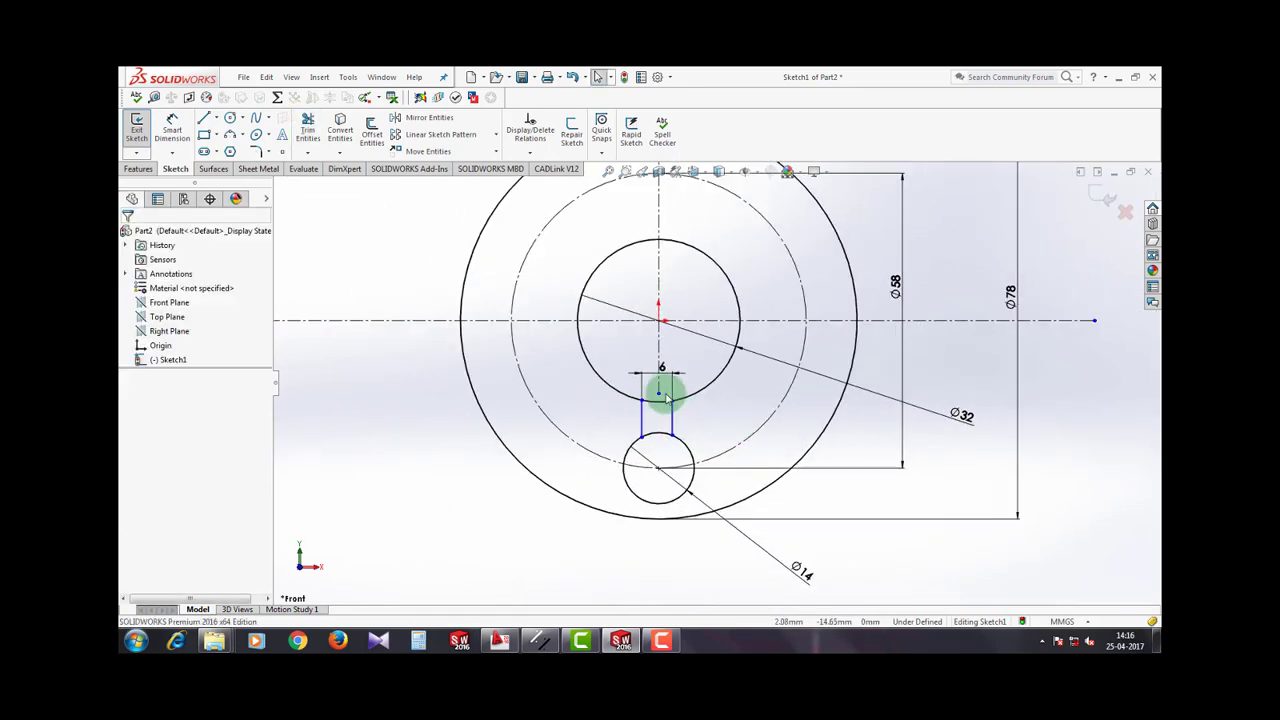
Step: Stretch the vertical centerline's lower end back down past the outer circle
{"action": "left_click", "coordinate": [658, 393]}
{"action": "left_click_drag", "start_coordinate": [662, 442], "coordinate": [668, 623]}
{"action": "scroll", "coordinate": [720, 429], "scroll_direction": "down", "scroll_amount": 3}
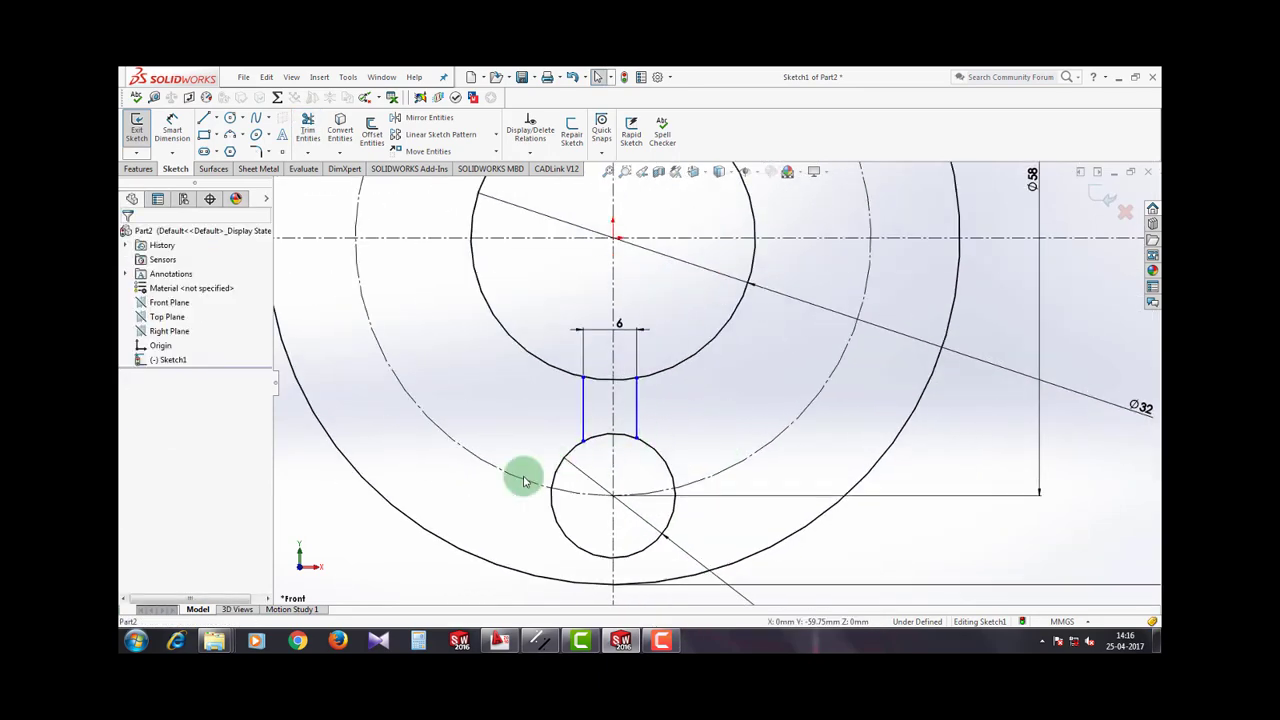
{"action": "scroll", "coordinate": [581, 483], "scroll_direction": "up", "scroll_amount": 2}
{"action": "scroll", "coordinate": [683, 403], "scroll_direction": "down", "scroll_amount": 2}
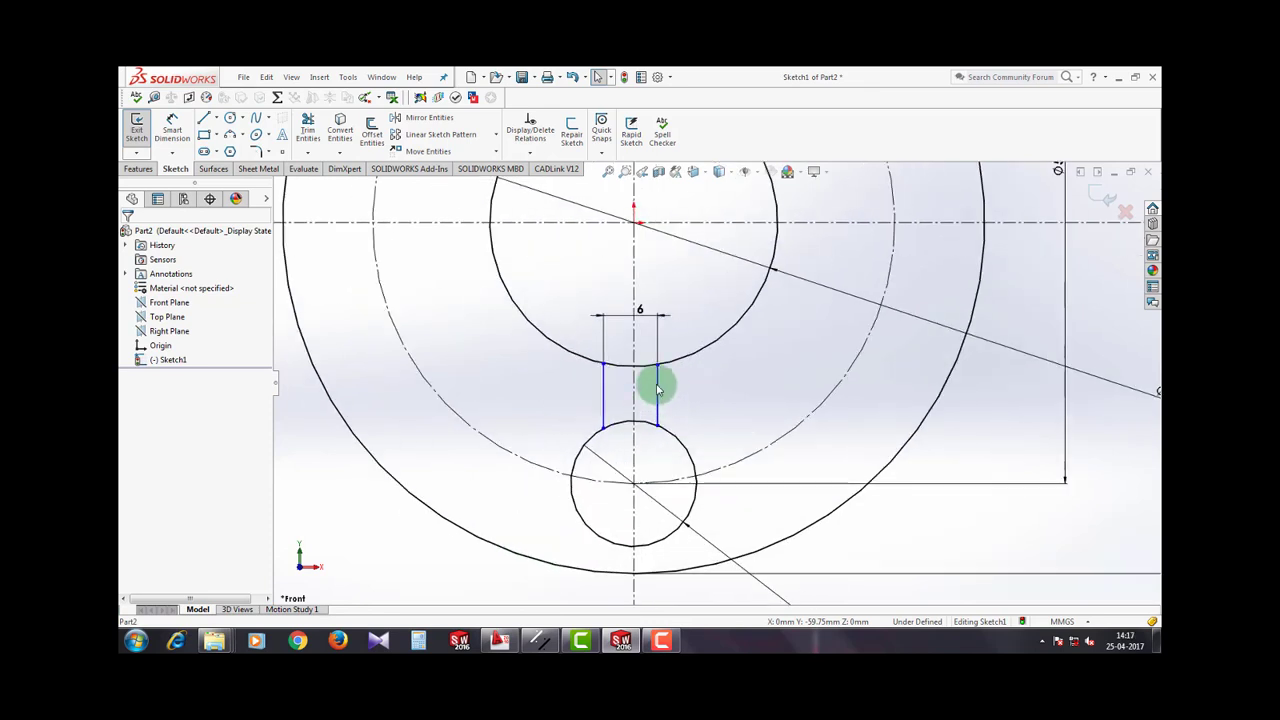
Step: Make the two short vertical lines symmetric about the vertical centerline
{"action": "left_click", "coordinate": [658, 390]}
{"action": "left_click", "coordinate": [604, 392], "text": "ctrl"}
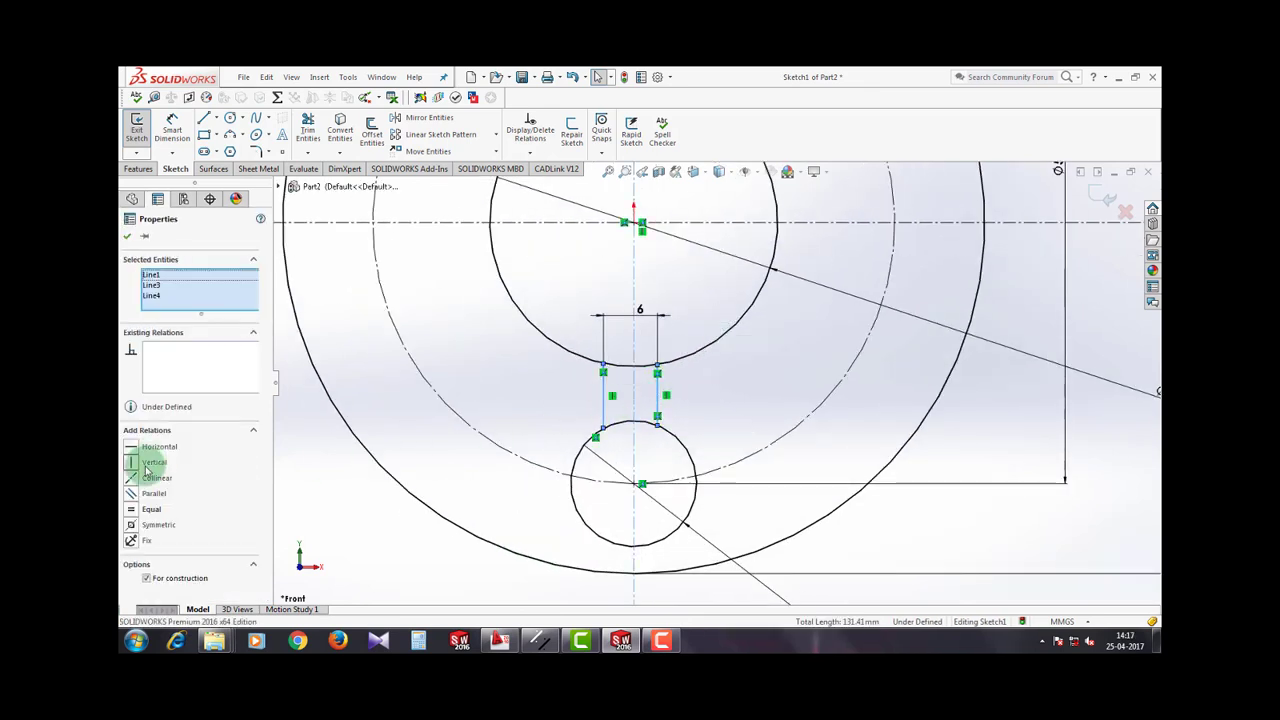
{"action": "left_click", "coordinate": [140, 524]}
{"action": "left_click", "coordinate": [388, 510]}
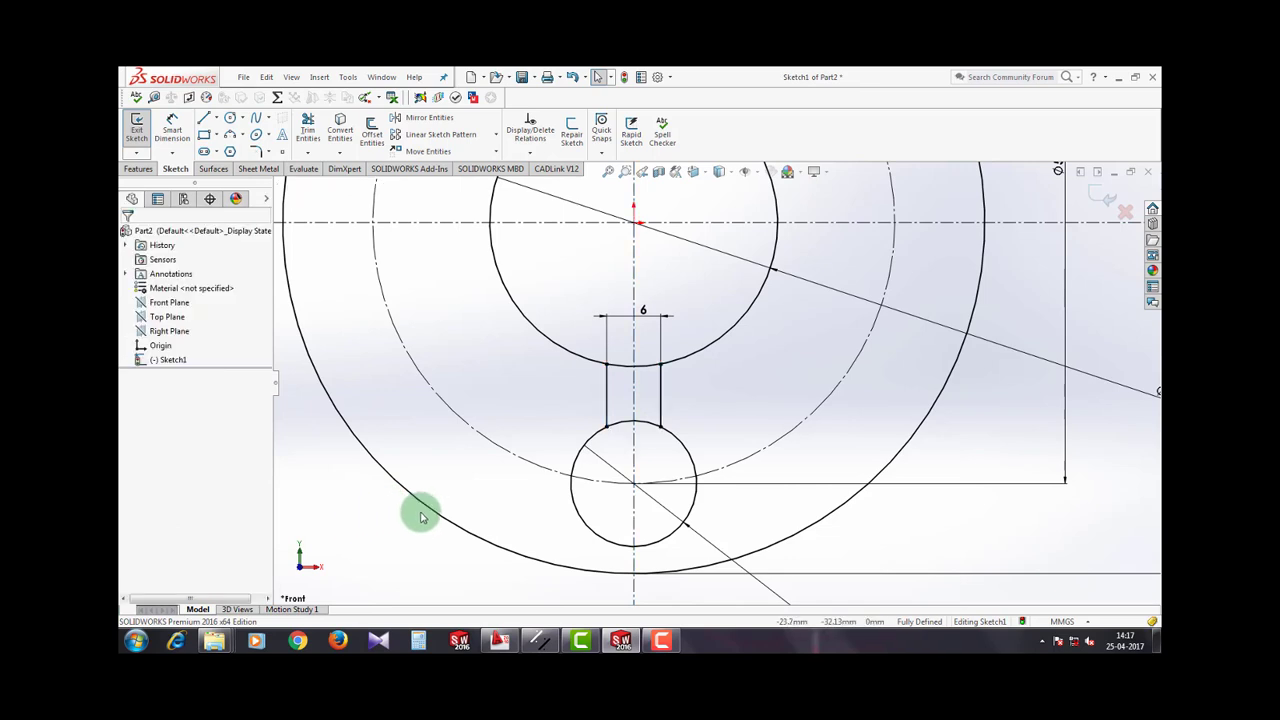
Step: Trim the 32 mm circle on both sides of the slot and delete its remaining upper arc, keeping the short arc between the slot lines
{"action": "scroll", "coordinate": [717, 382], "scroll_direction": "up", "scroll_amount": 4}
{"action": "scroll", "coordinate": [753, 388], "scroll_direction": "down", "scroll_amount": 1}
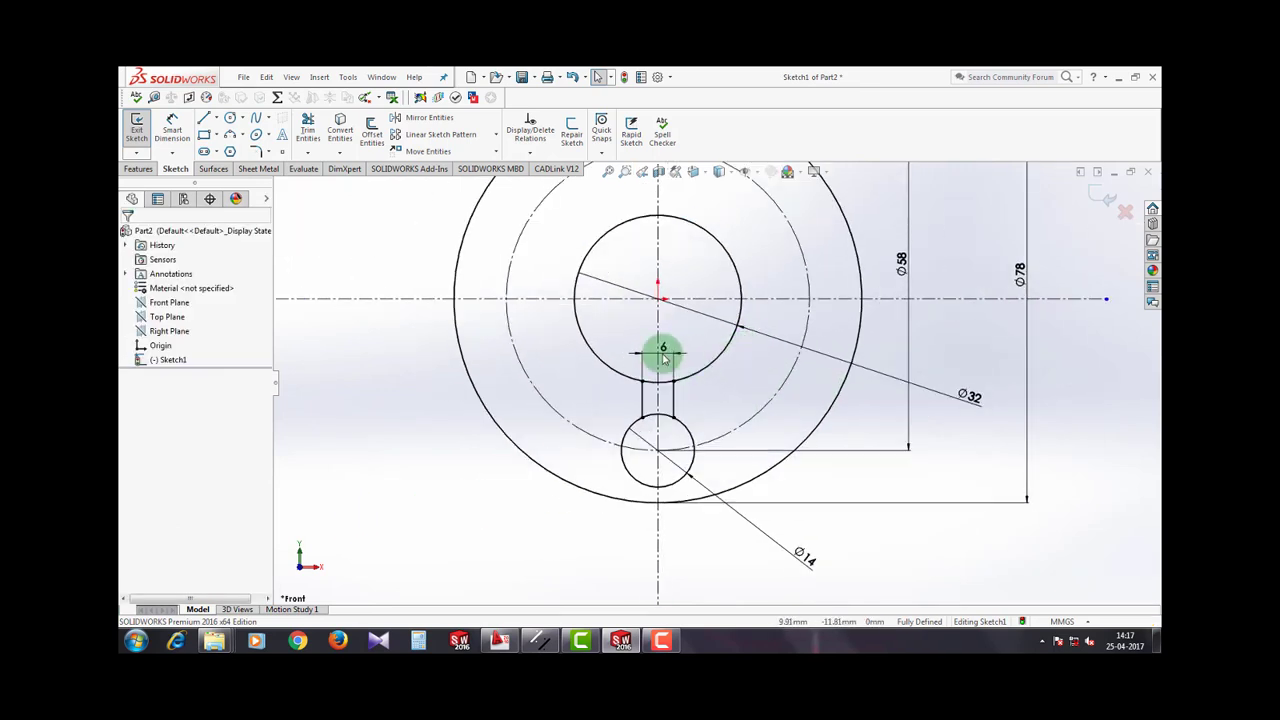
{"action": "left_click", "coordinate": [308, 126]}
{"action": "left_click", "coordinate": [688, 378]}
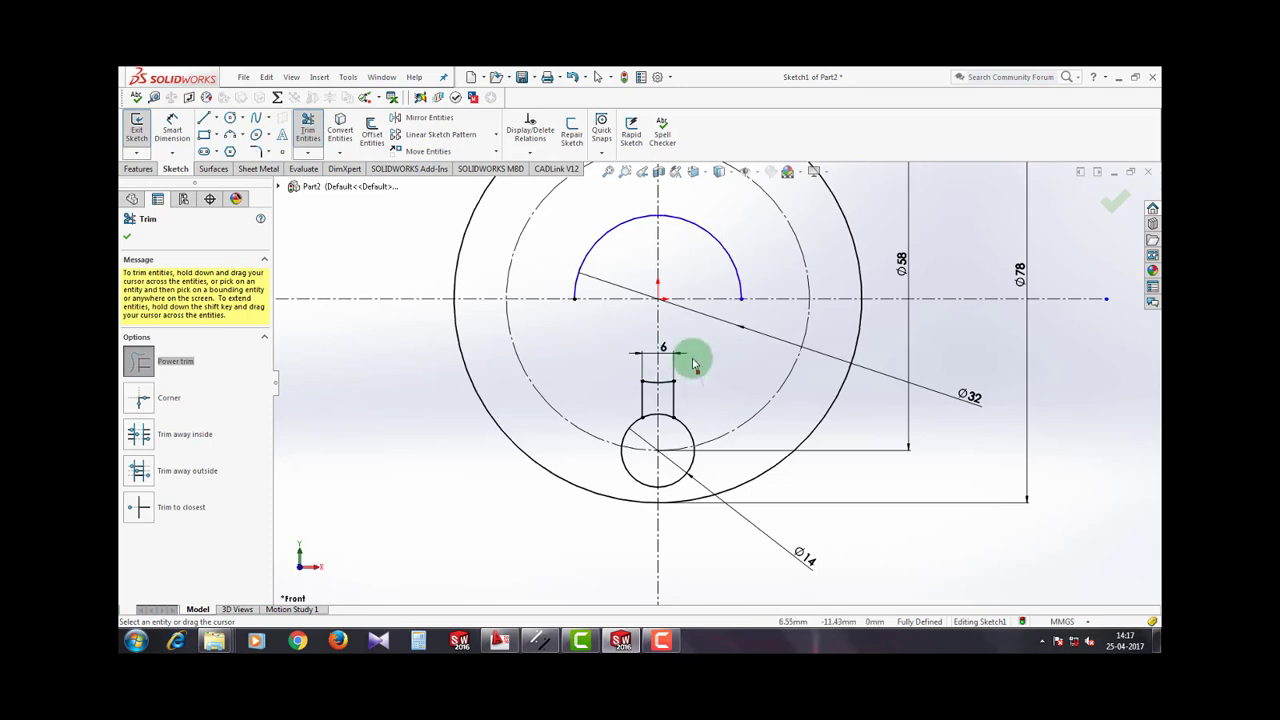
{"action": "key", "text": "Escape"}
{"action": "left_click", "coordinate": [729, 258]}
{"action": "key", "text": "Delete"}
{"action": "scroll", "coordinate": [700, 300], "scroll_direction": "up", "scroll_amount": 2}
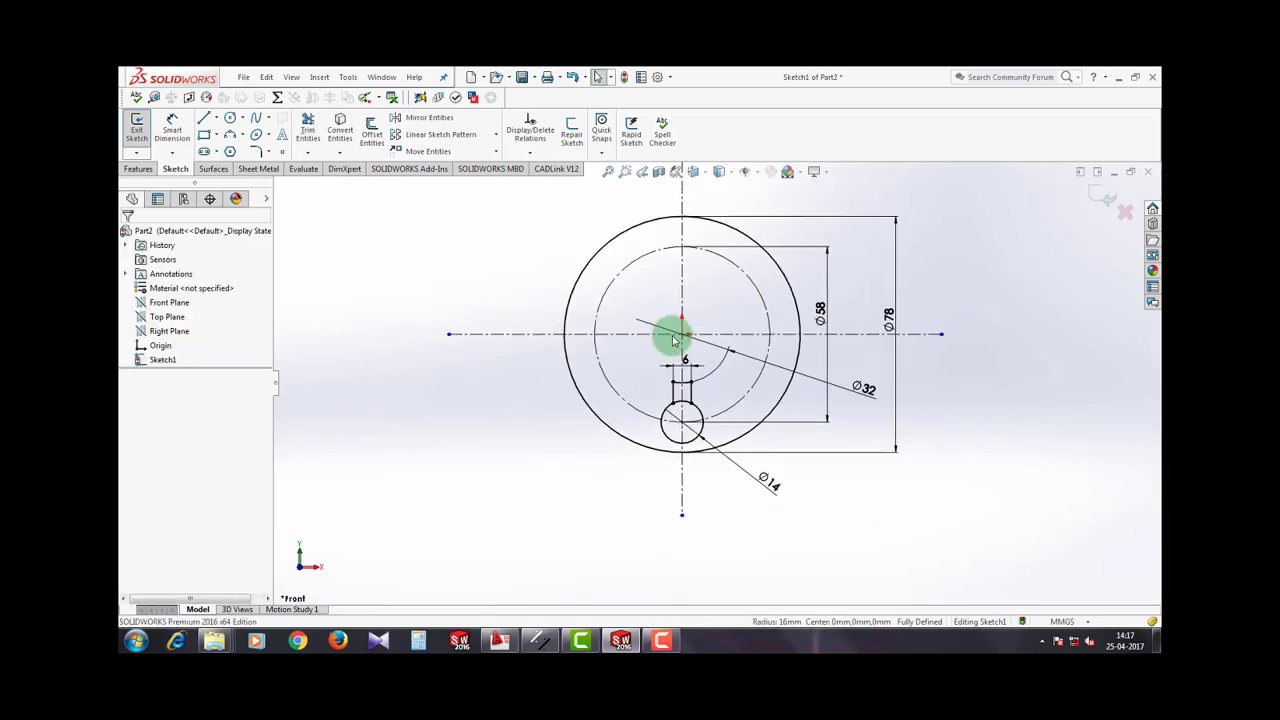
Step: Trim the piece of the 14 mm circle between the two slot lines to open the keyhole profile
{"action": "scroll", "coordinate": [740, 410], "scroll_direction": "down", "scroll_amount": 4}
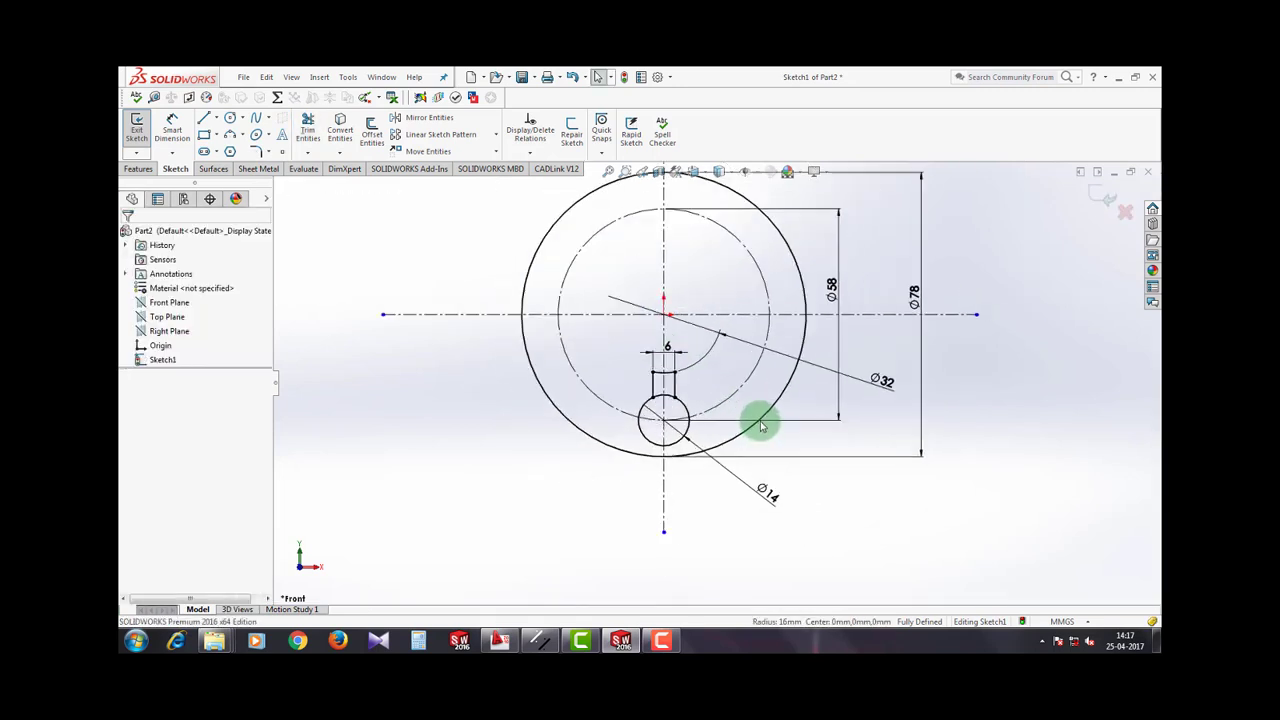
{"action": "left_click", "coordinate": [307, 128]}
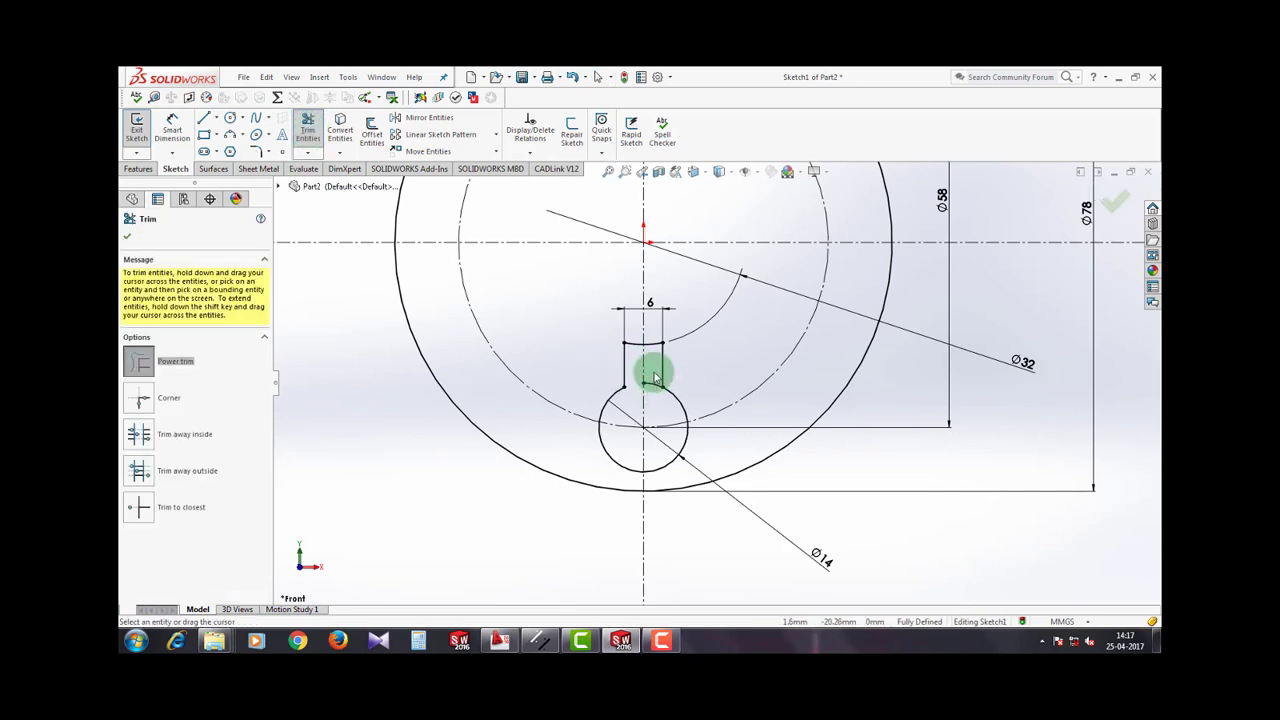
{"action": "key", "text": "Escape"}
{"action": "scroll", "coordinate": [630, 412], "scroll_direction": "up", "scroll_amount": 5}
{"action": "scroll", "coordinate": [866, 356], "scroll_direction": "down", "scroll_amount": 2}
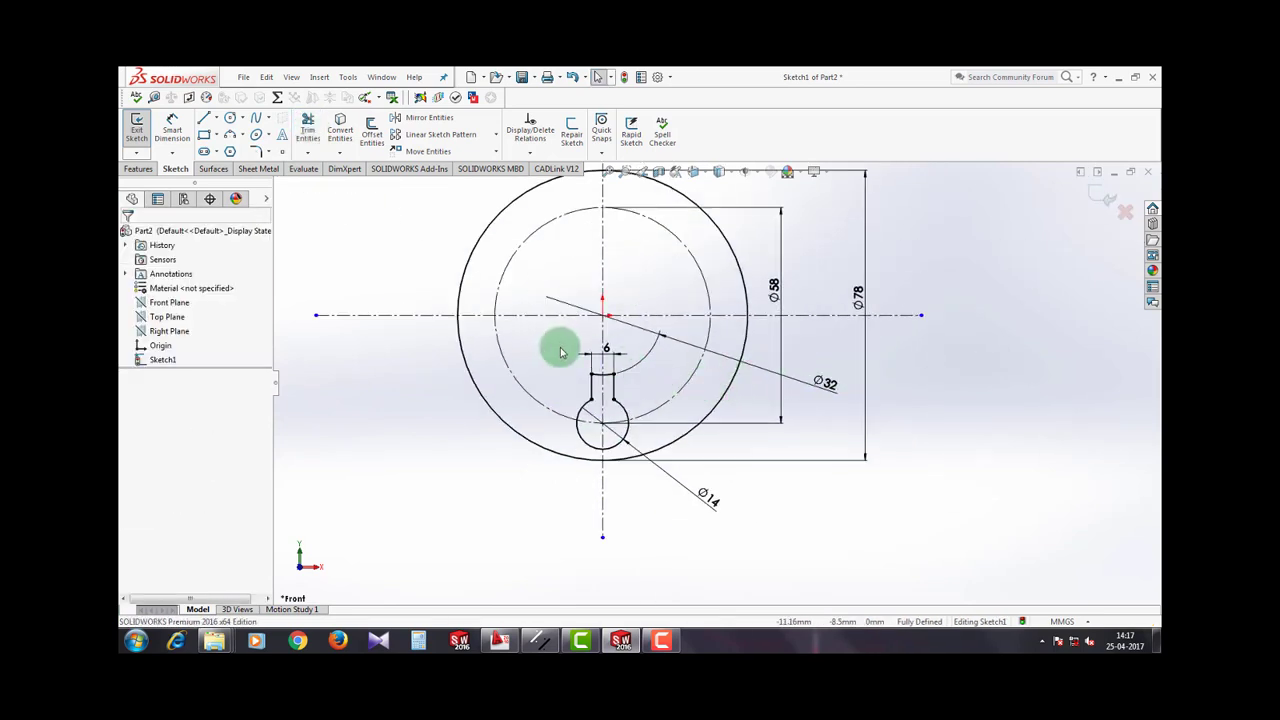
Step: Start a circular sketch pattern about the origin with the keyhole's 14 mm arc, both slot lines and the short inner arc as entities
{"action": "mouse_move", "coordinate": [551, 347]}
{"action": "left_mouse_down"}
{"action": "mouse_move", "coordinate": [594, 435]}
{"action": "mouse_move", "coordinate": [642, 458]}
{"action": "left_mouse_up"}
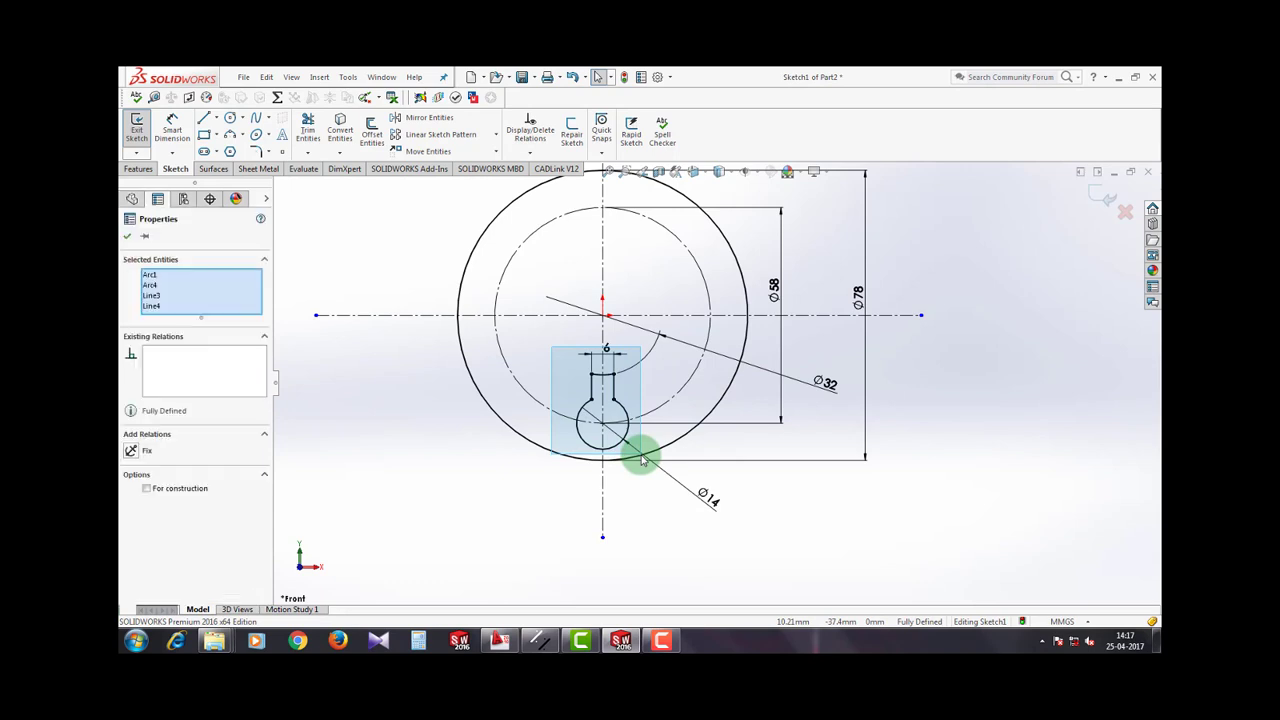
{"action": "left_click", "coordinate": [495, 134]}
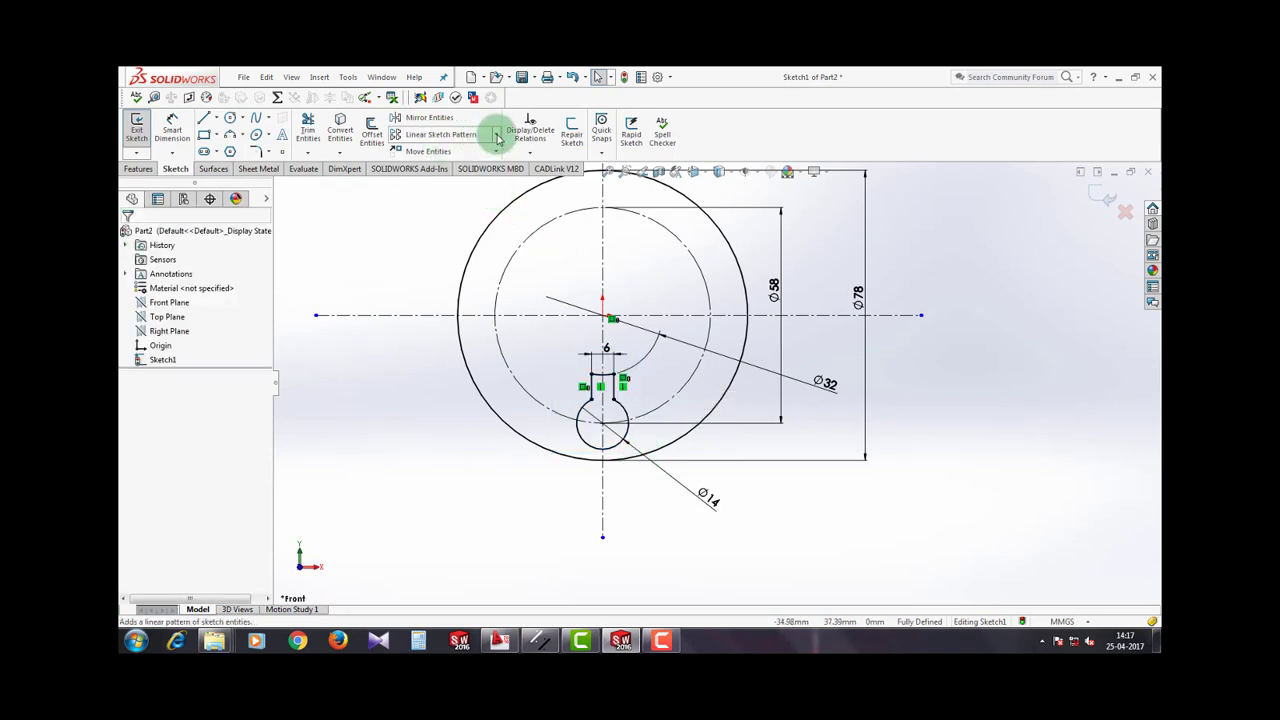
{"action": "left_click", "coordinate": [449, 166]}
{"action": "scroll", "coordinate": [633, 441], "scroll_direction": "down", "scroll_amount": 2}
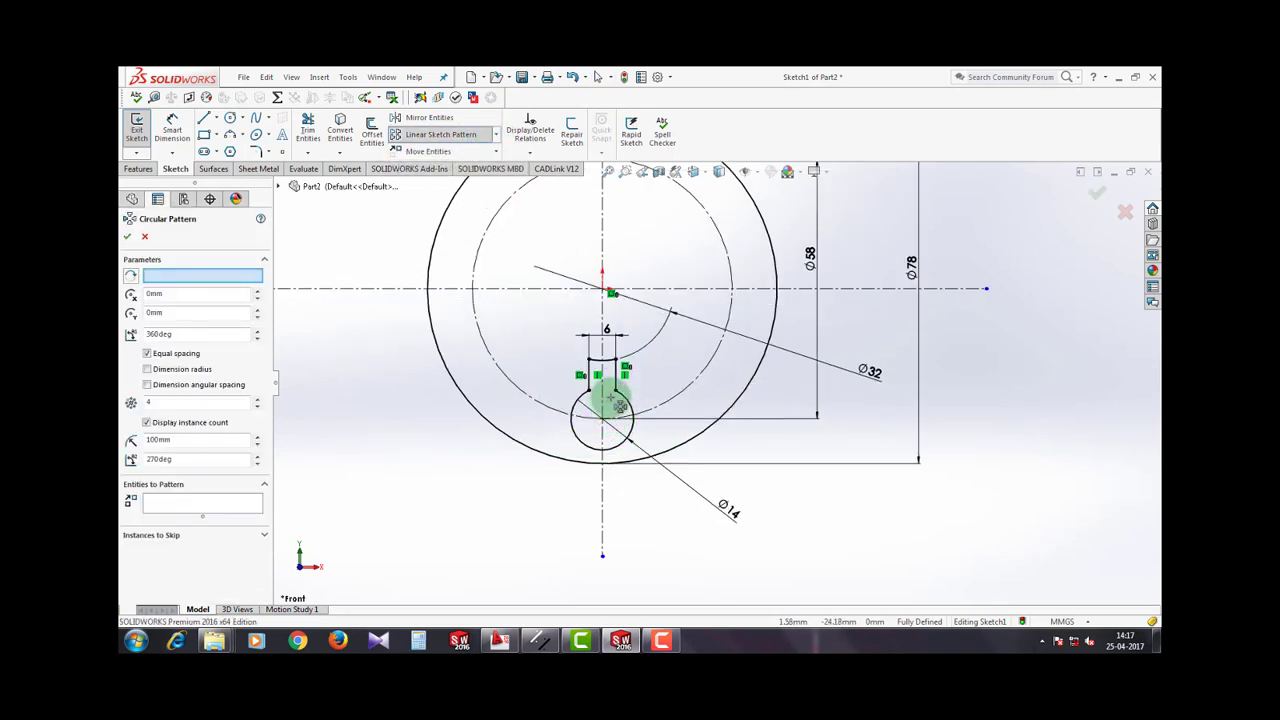
{"action": "scroll", "coordinate": [650, 404], "scroll_direction": "down", "scroll_amount": 1}
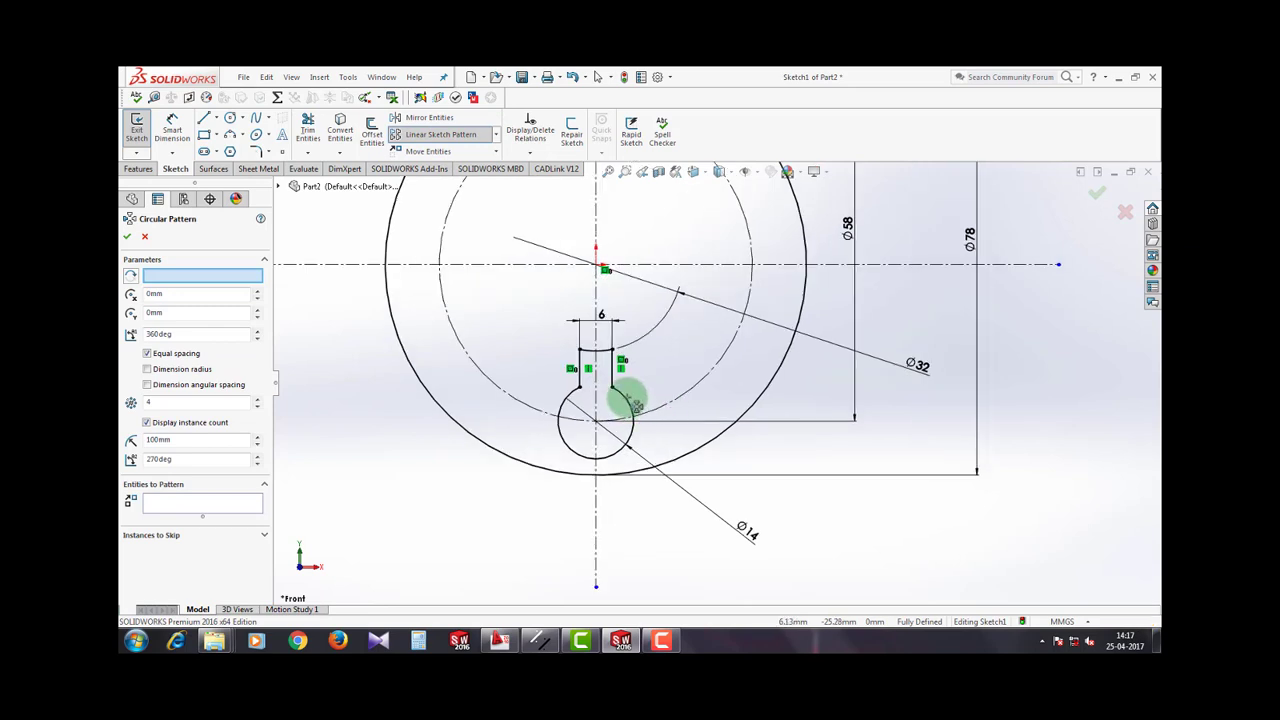
{"action": "left_click", "coordinate": [622, 400]}
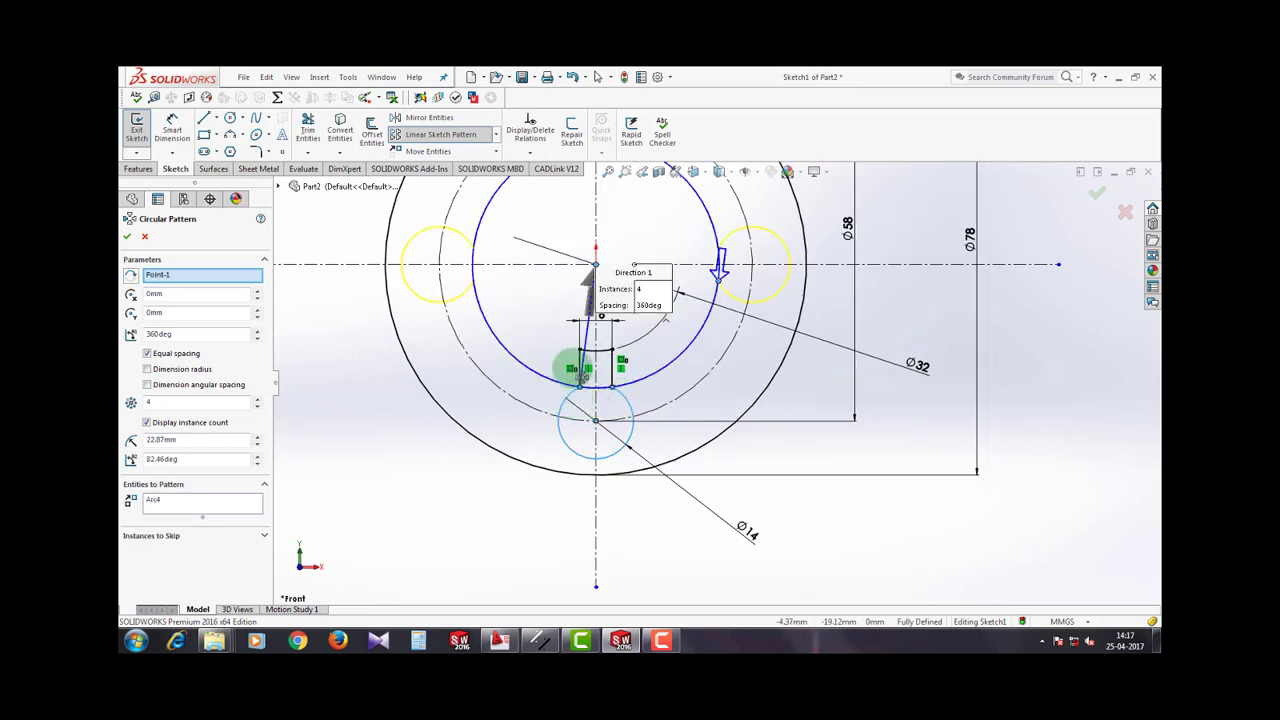
{"action": "left_click", "coordinate": [585, 360]}
{"action": "scroll", "coordinate": [590, 362], "scroll_direction": "down", "scroll_amount": 1}
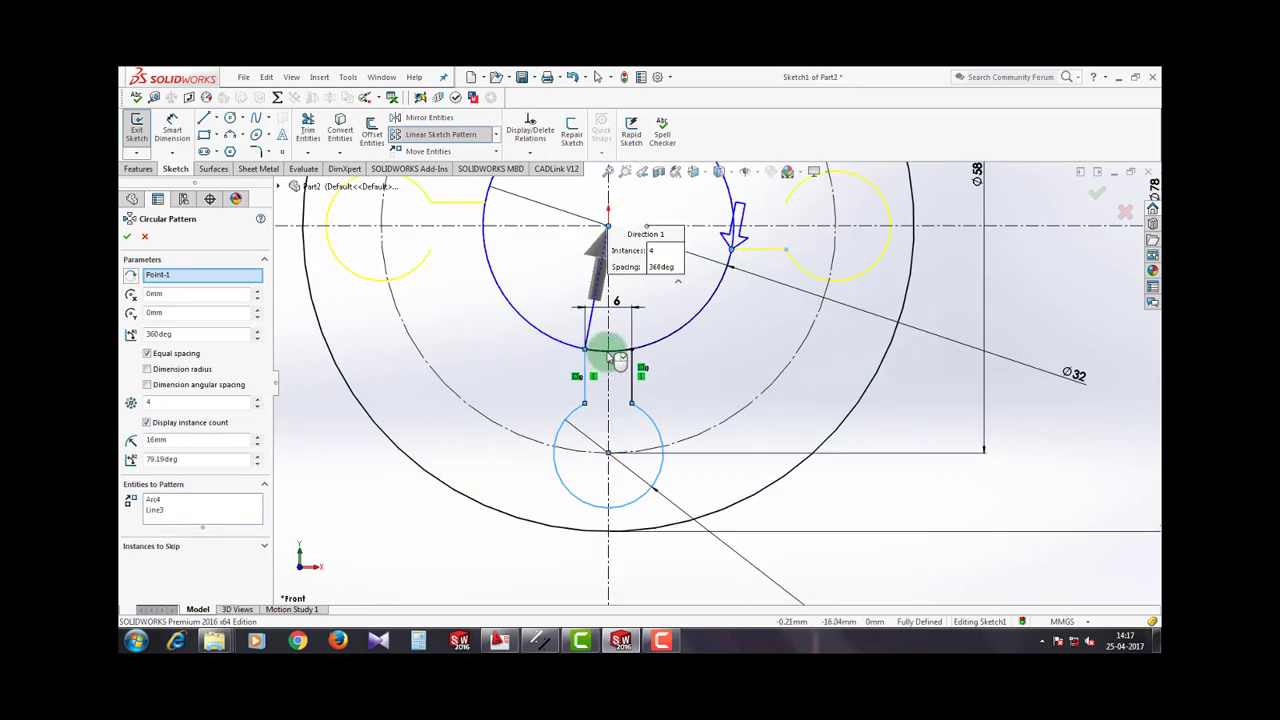
{"action": "left_click", "coordinate": [627, 364]}
{"action": "left_click", "coordinate": [631, 372]}
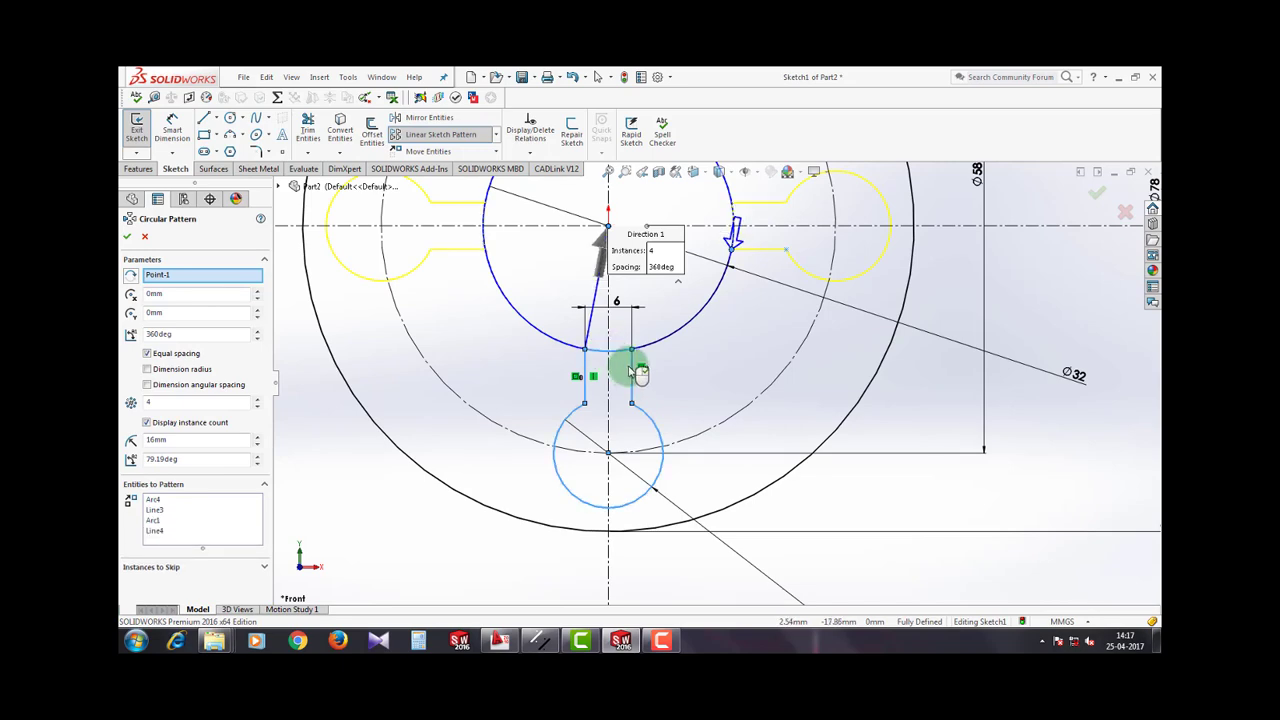
Step: Set the circular pattern to 6 equally spaced instances over 360 degrees and apply it
{"action": "scroll", "coordinate": [586, 403], "scroll_direction": "up", "scroll_amount": 6}
{"action": "scroll", "coordinate": [800, 313], "scroll_direction": "down", "scroll_amount": 2}
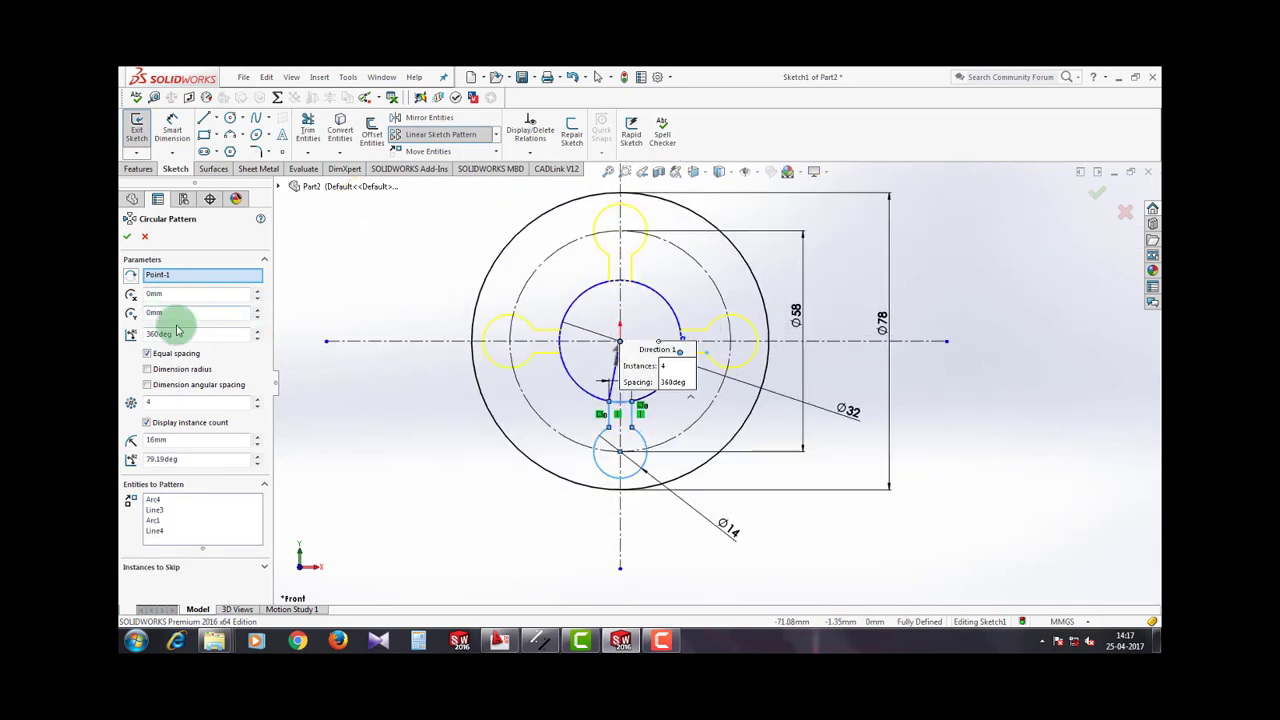
{"action": "left_click_drag", "start_coordinate": [175, 403], "coordinate": [120, 405]}
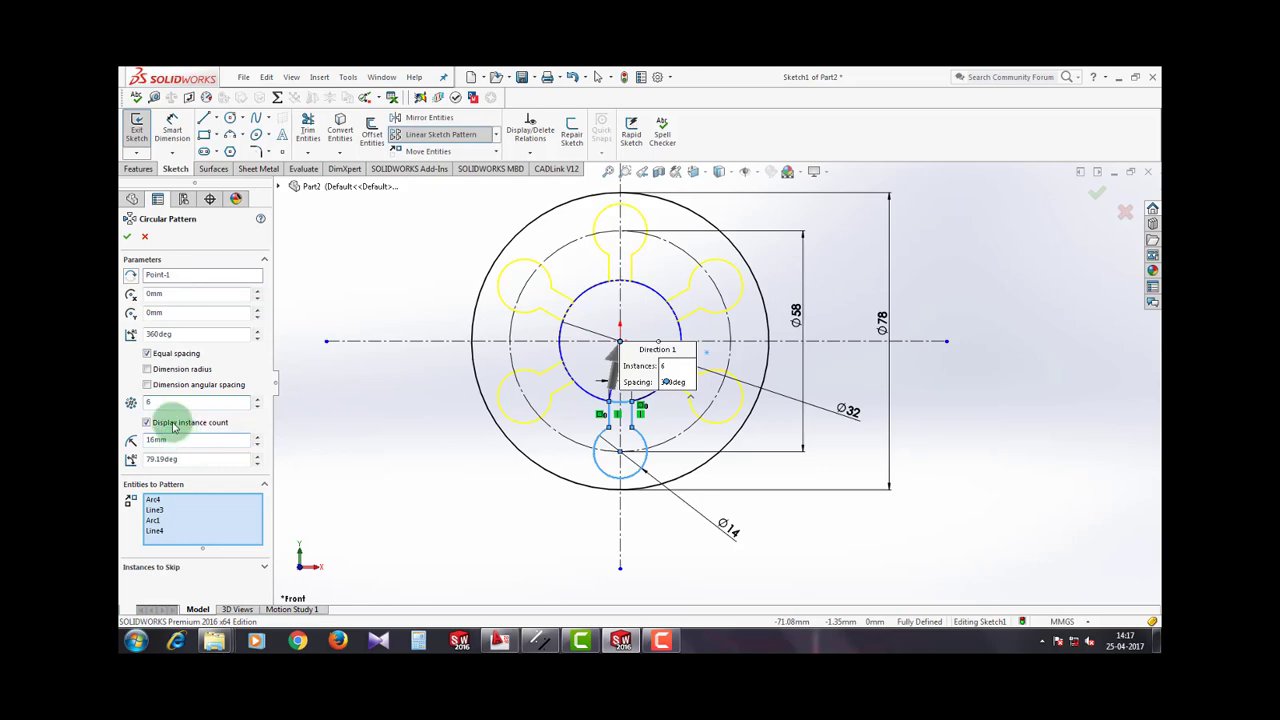
{"action": "left_click", "coordinate": [128, 237]}
{"action": "scroll", "coordinate": [411, 466], "scroll_direction": "down", "scroll_amount": 3}
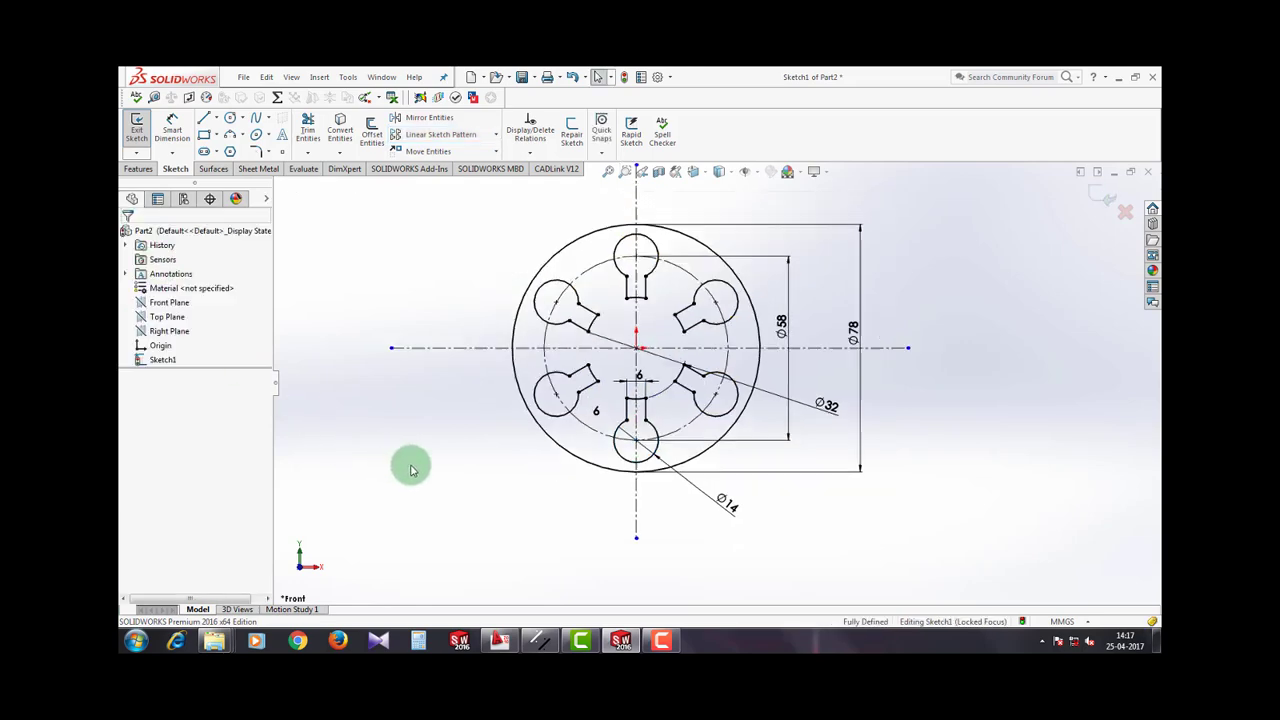
{"action": "scroll", "coordinate": [760, 345], "scroll_direction": "up", "scroll_amount": 3}
{"action": "scroll", "coordinate": [615, 350], "scroll_direction": "down", "scroll_amount": 4}
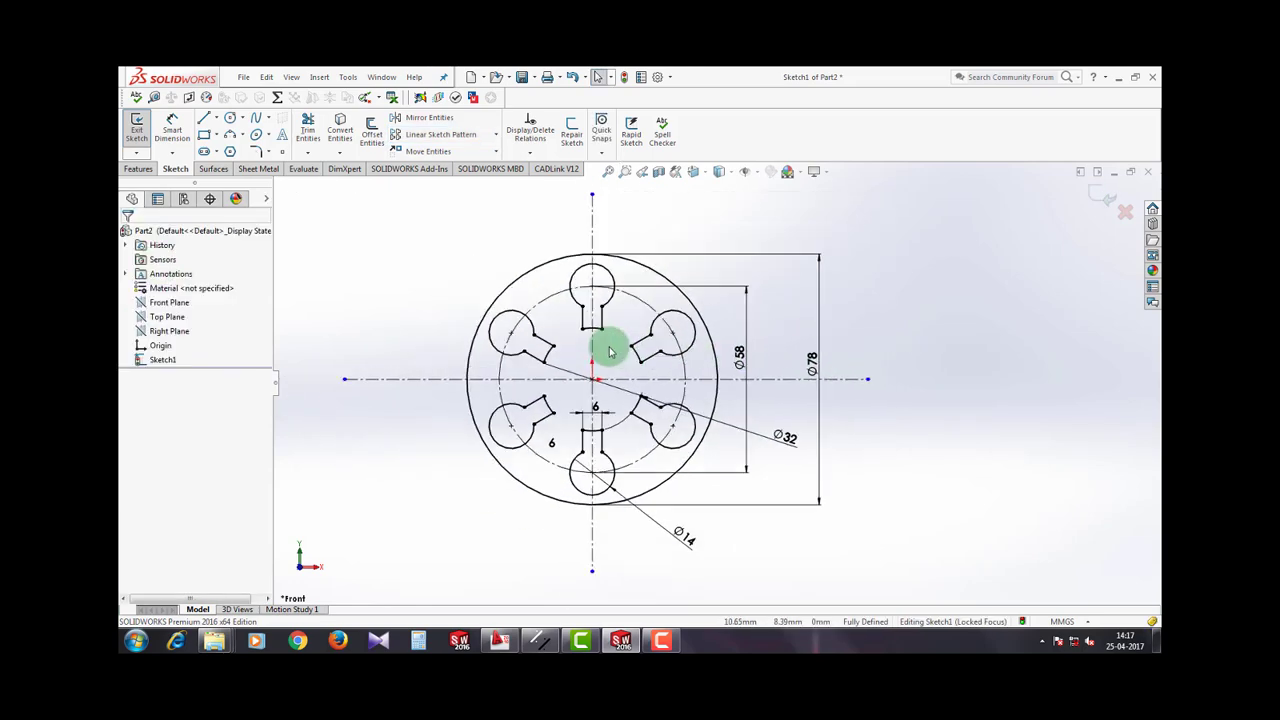
{"action": "left_click", "coordinate": [230, 118]}
{"action": "left_click_drag", "start_coordinate": [616, 380], "coordinate": [822, 340]}
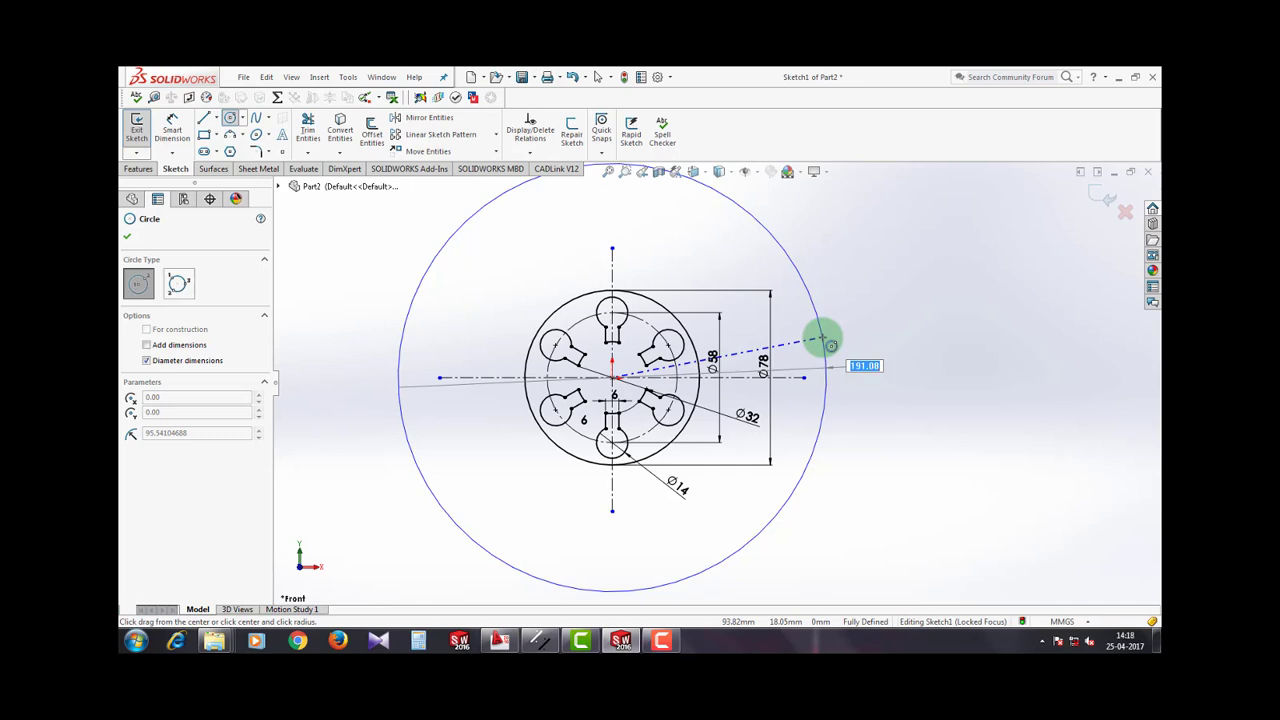
{"action": "key", "text": "Escape"}
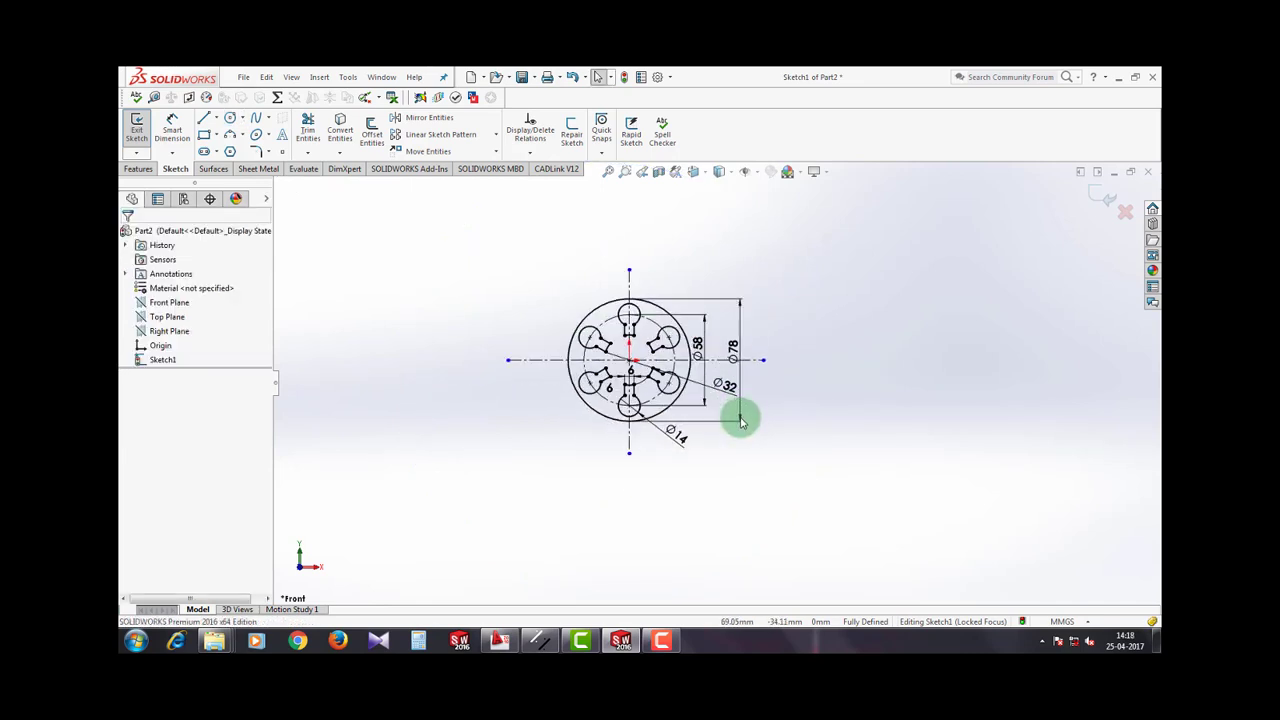
Step: Sketch two circles below the disc, one about 22 mm in diameter at lower left and one about 26 mm at lower right
{"action": "left_click", "coordinate": [517, 437]}
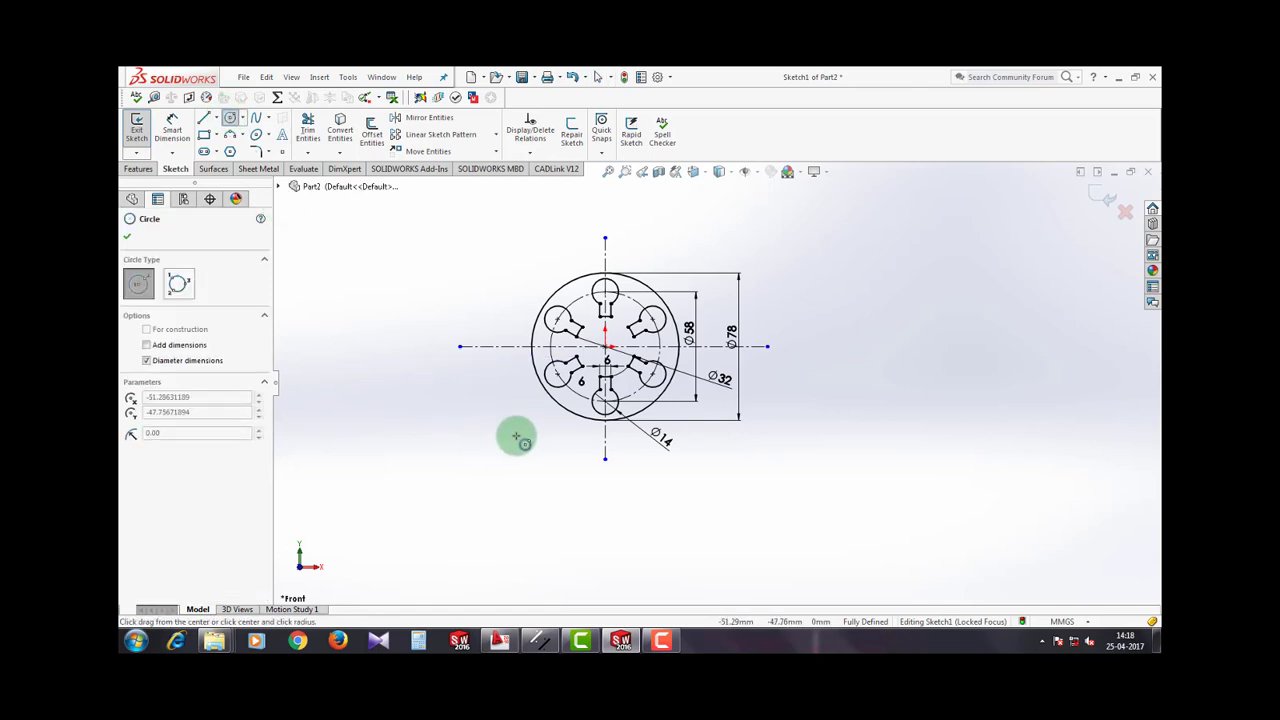
{"action": "left_click", "coordinate": [527, 433]}
{"action": "left_click", "coordinate": [716, 449]}
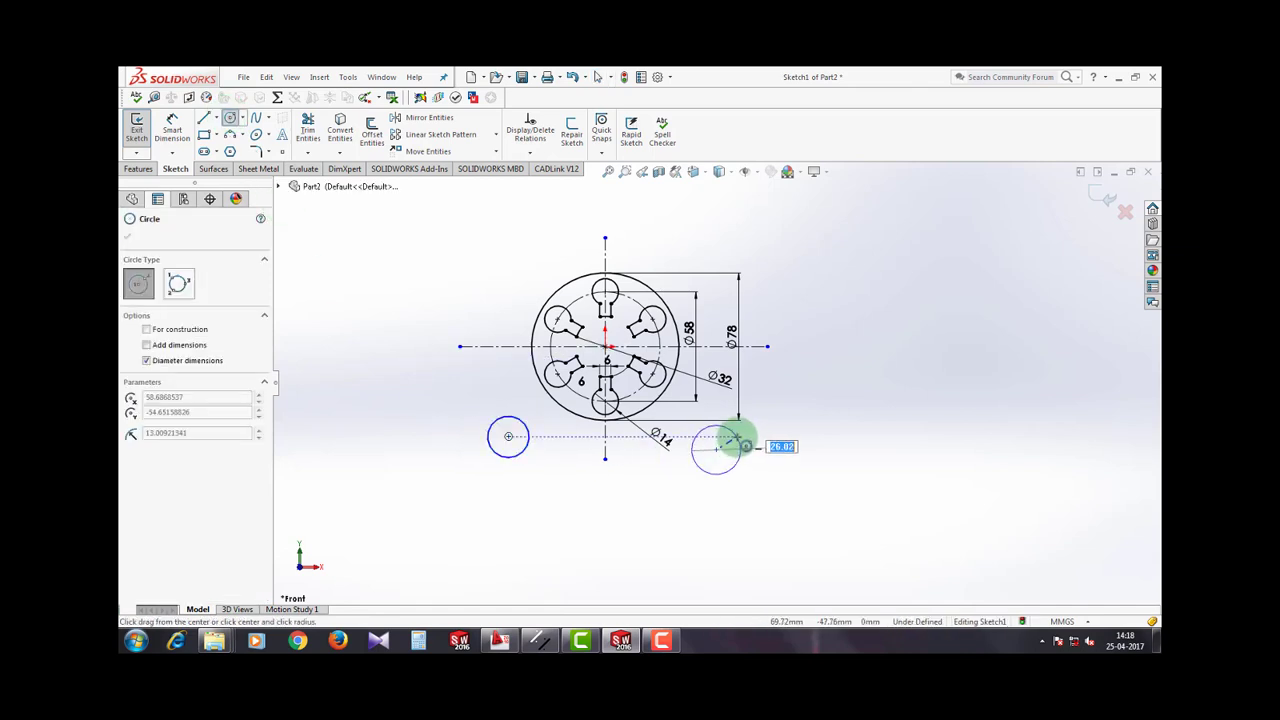
{"action": "left_click", "coordinate": [745, 445]}
{"action": "key", "text": "Escape"}
Step: Sketch a larger concentric circle around each of the two lower circles, the right one about 54 mm in diameter
{"action": "left_click", "coordinate": [230, 117]}
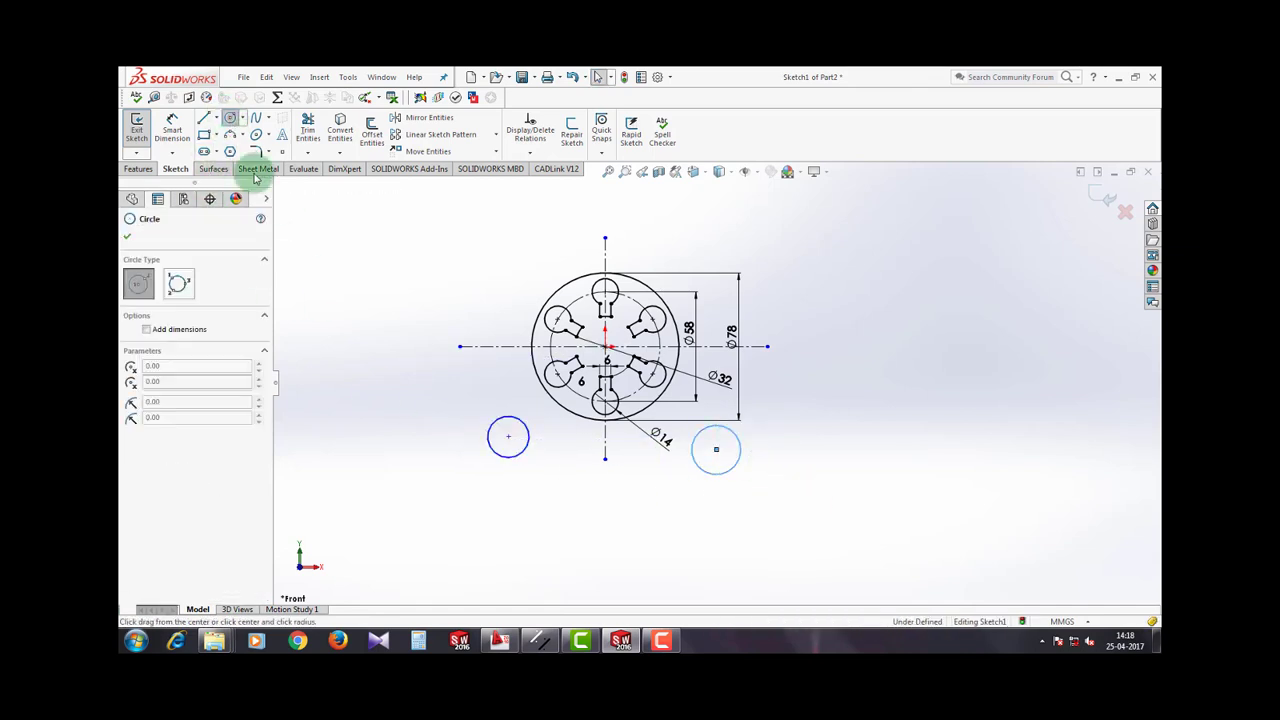
{"action": "left_click", "coordinate": [507, 437]}
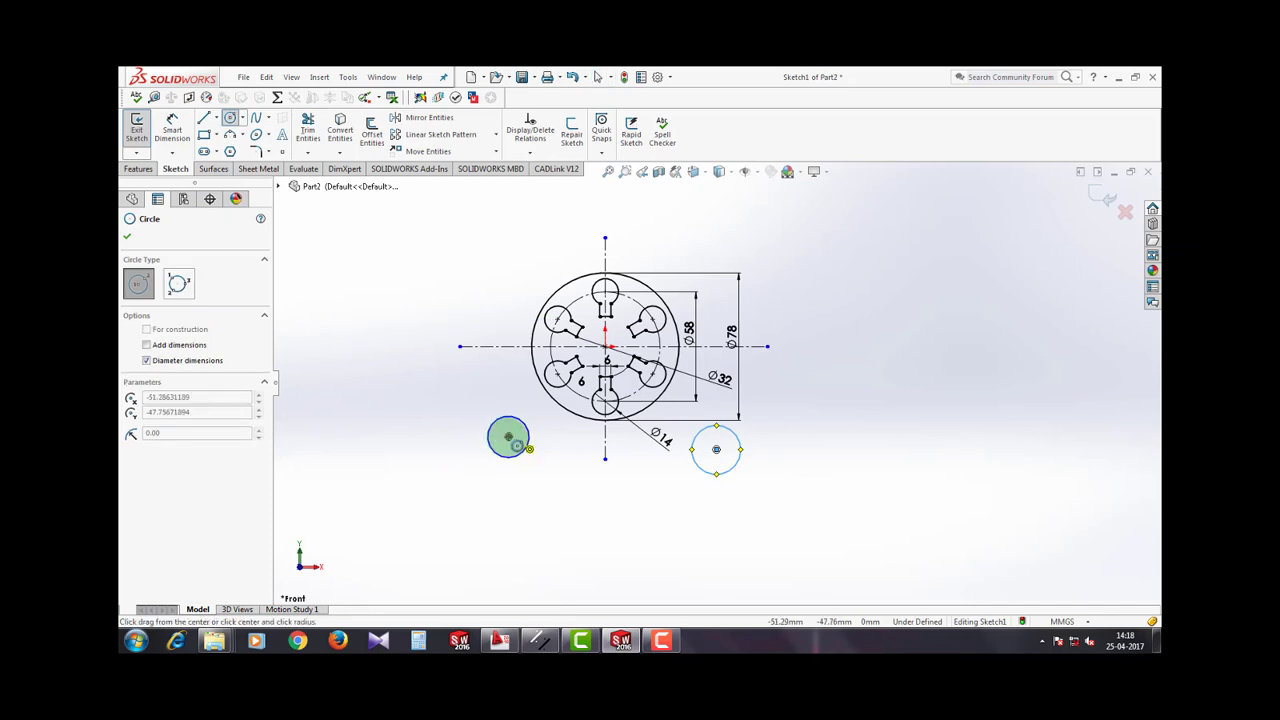
{"action": "left_click", "coordinate": [716, 450]}
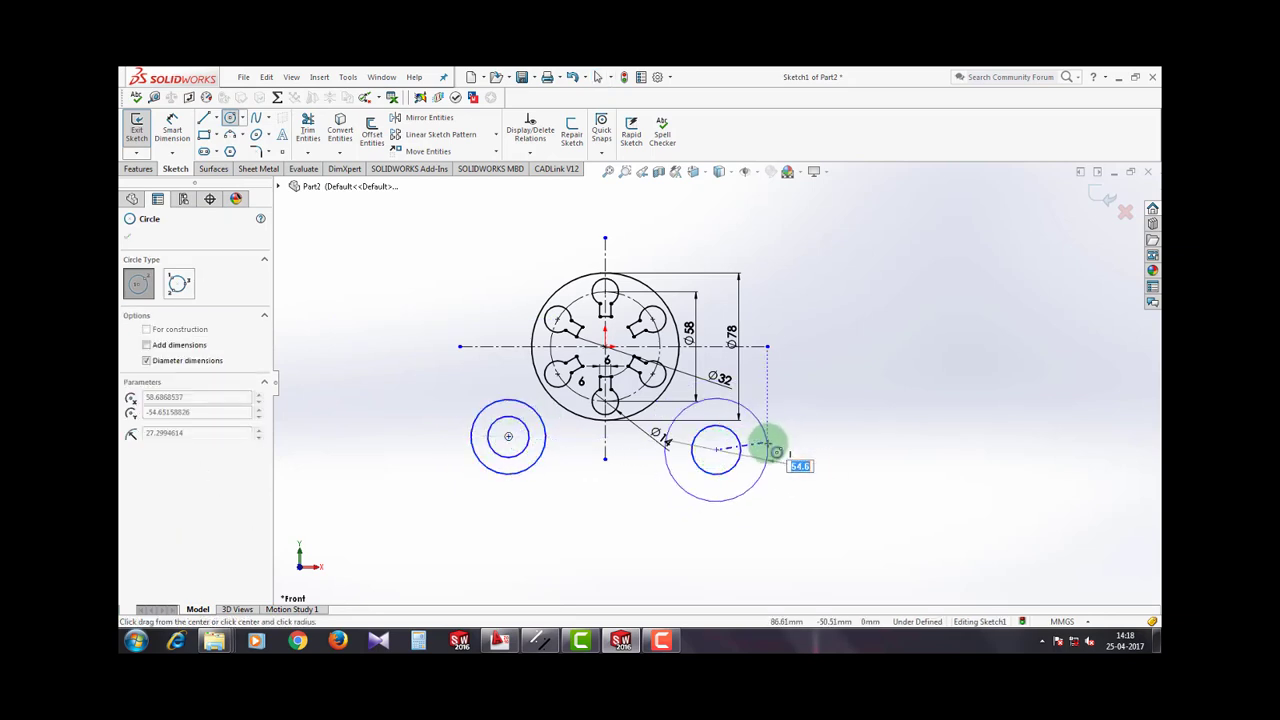
{"action": "left_click", "coordinate": [773, 443]}
Step: Dimension the lower-left inner circle with a diameter of 18 mm
{"action": "scroll", "coordinate": [777, 450], "scroll_direction": "down", "scroll_amount": 2}
{"action": "right_click_drag", "start_coordinate": [495, 546], "coordinate": [494, 483]}
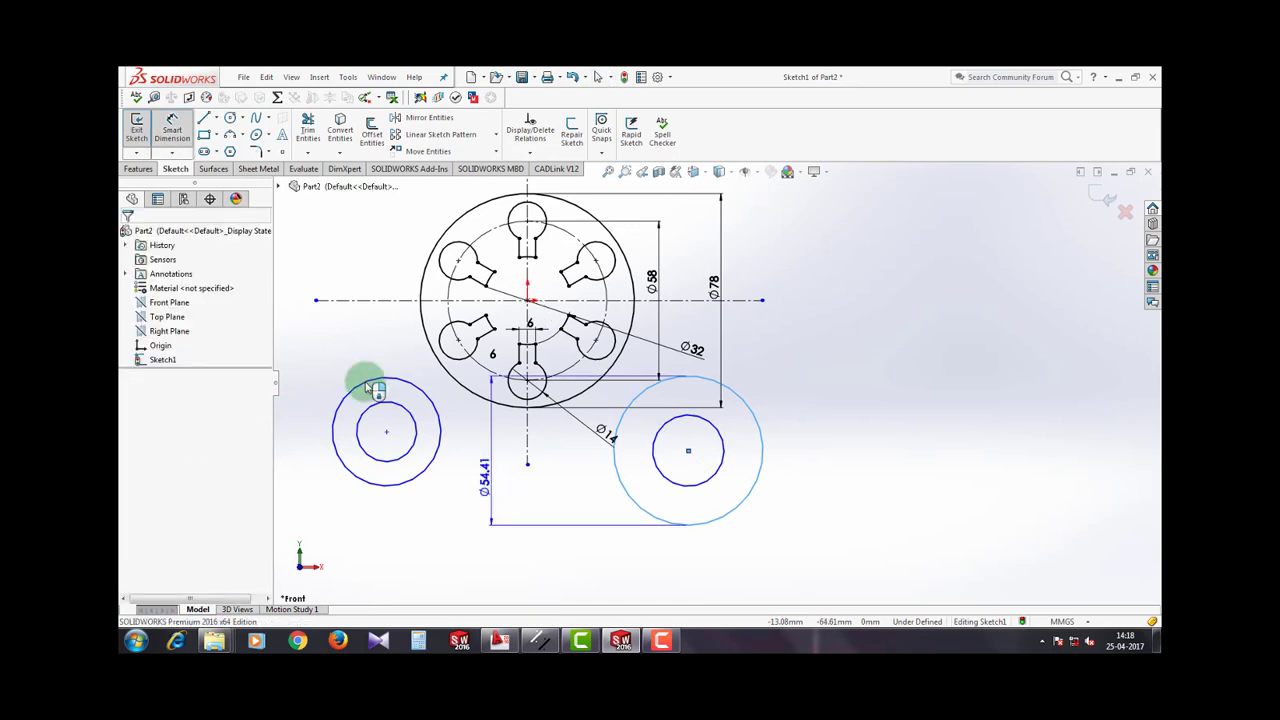
{"action": "left_click", "coordinate": [370, 440]}
{"action": "left_click", "coordinate": [398, 462]}
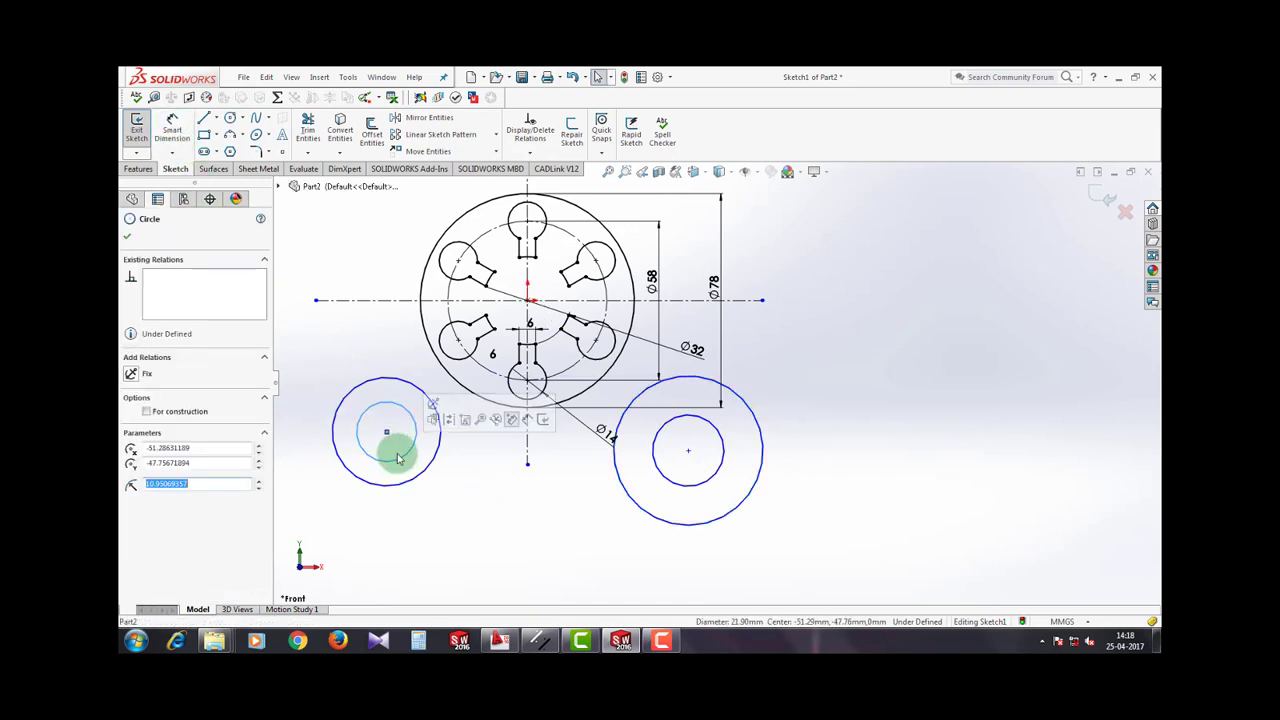
{"action": "left_click", "coordinate": [172, 128]}
{"action": "scroll", "coordinate": [476, 436], "scroll_direction": "up", "scroll_amount": 1}
{"action": "left_click", "coordinate": [472, 512]}
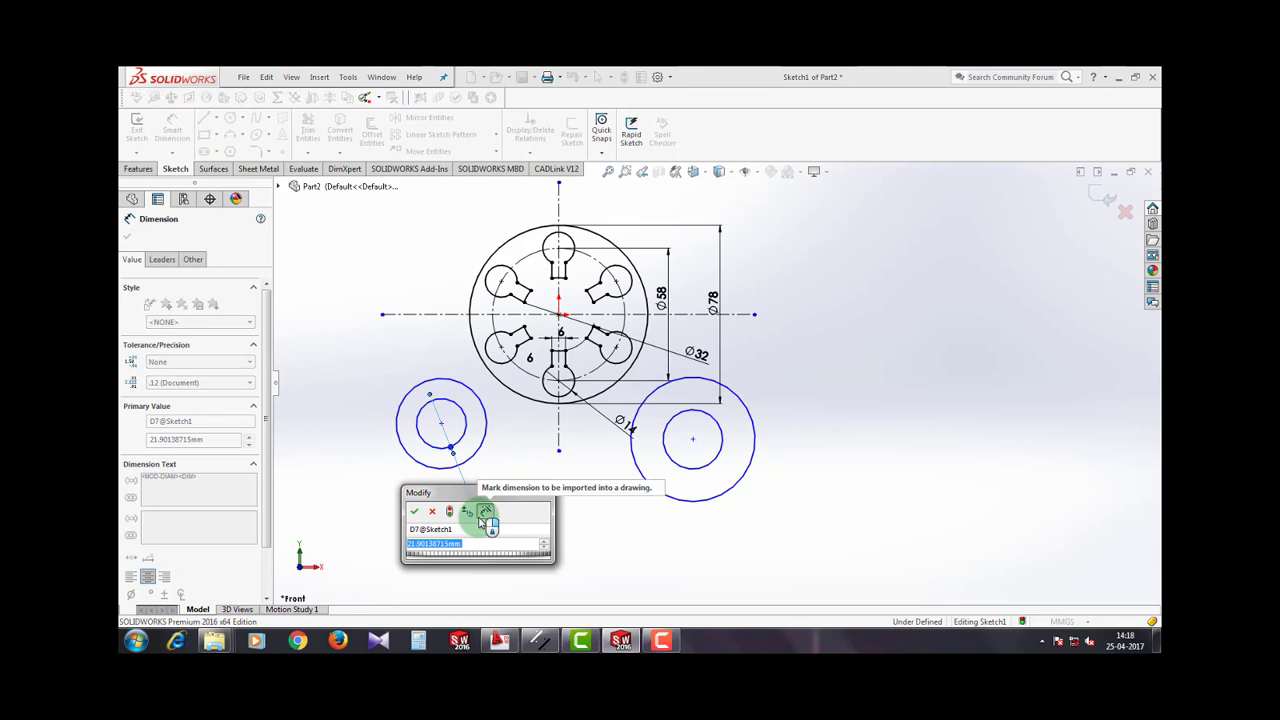
{"action": "type", "text": "18"}
{"action": "key", "text": "Return"}
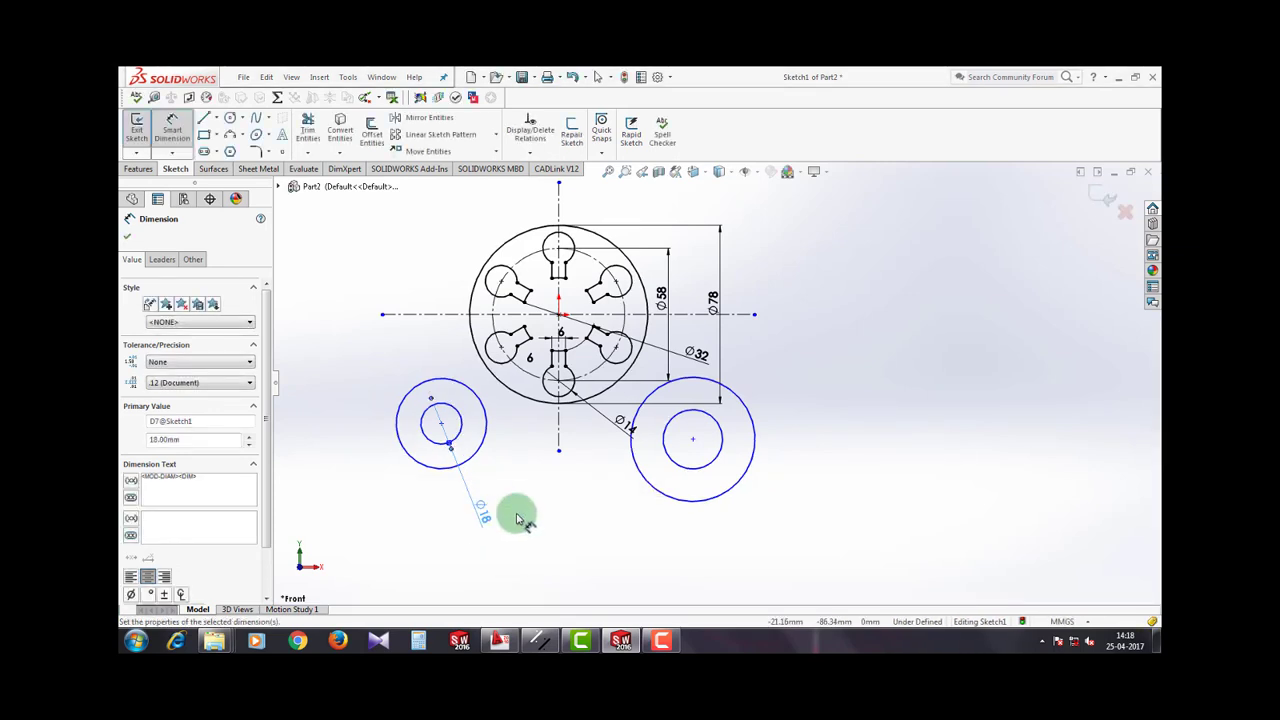
{"action": "key", "text": "Escape"}
Step: Make the two lower inner circles equal to each other, and likewise the two lower outer circles
{"action": "left_click", "coordinate": [457, 420]}
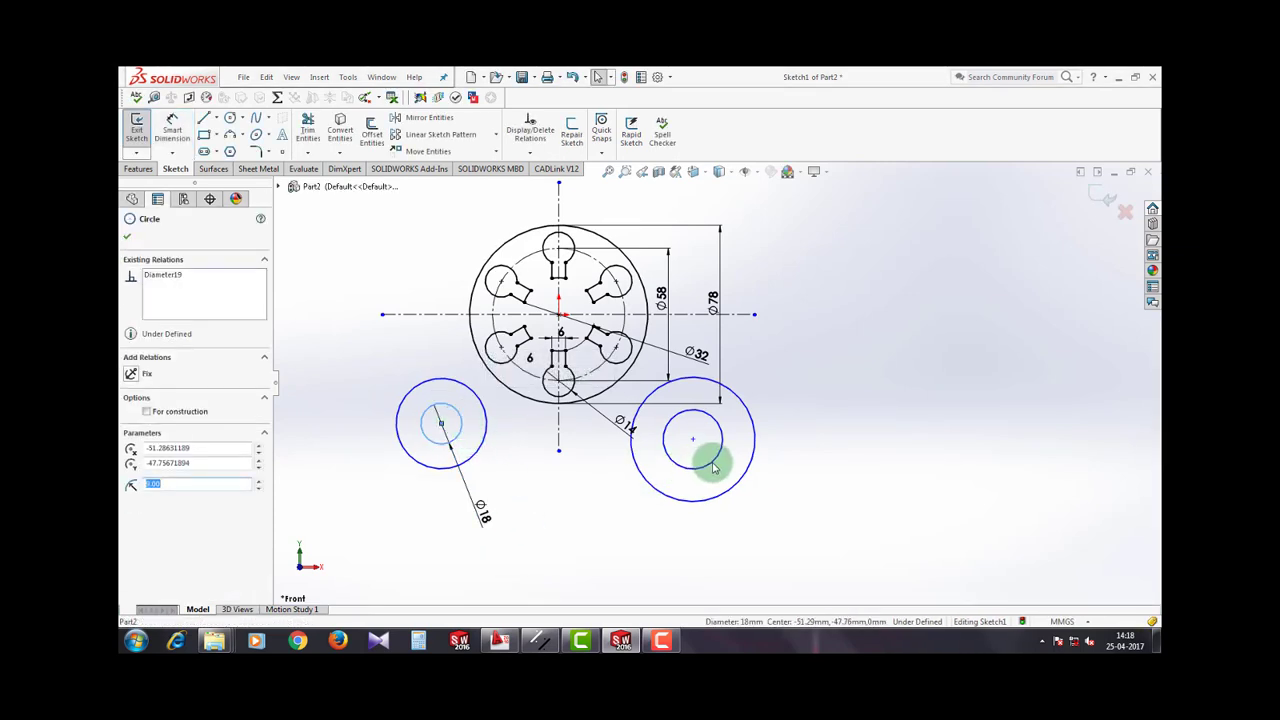
{"action": "left_click", "coordinate": [672, 462], "text": "ctrl"}
{"action": "left_click", "coordinate": [131, 497]}
{"action": "left_click", "coordinate": [366, 546]}
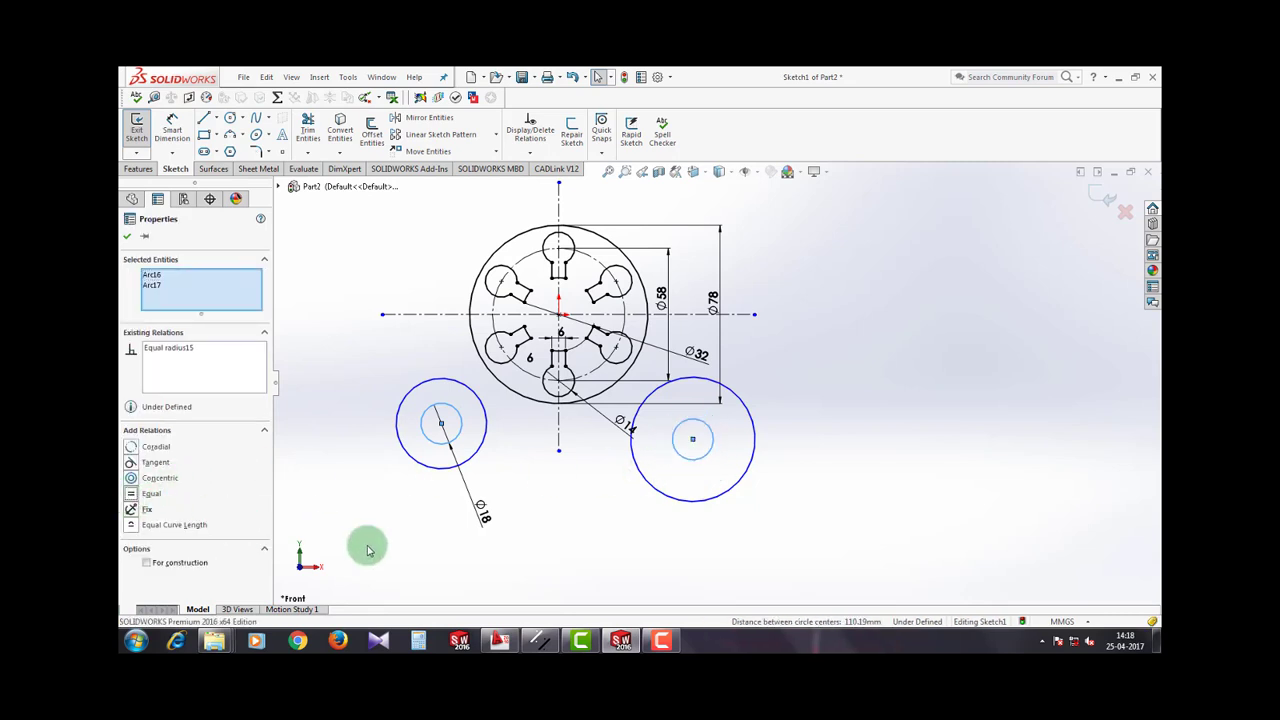
{"action": "left_click", "coordinate": [435, 466]}
{"action": "left_click", "coordinate": [680, 507], "text": "ctrl"}
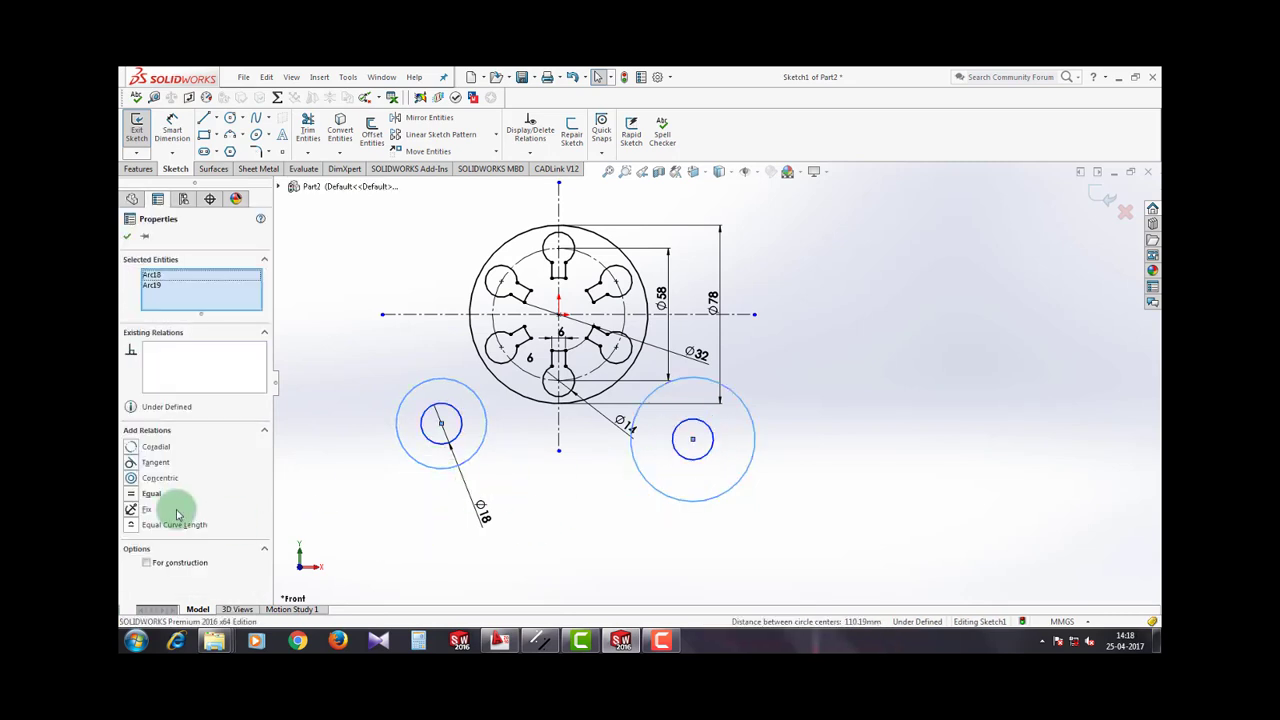
{"action": "left_click", "coordinate": [131, 497]}
{"action": "left_click", "coordinate": [392, 520]}
Step: Align the centers of the two lower circle pairs with a Horizontal relation
{"action": "left_click", "coordinate": [441, 423]}
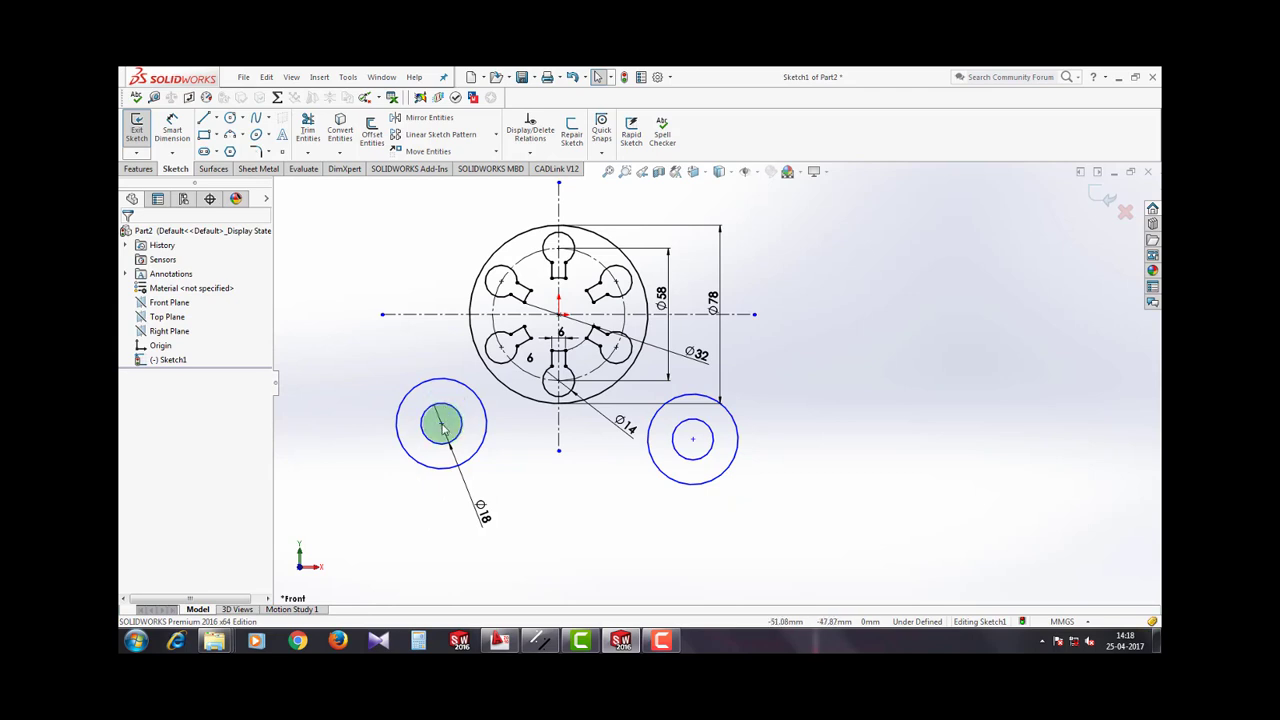
{"action": "left_click", "coordinate": [693, 440], "text": "ctrl"}
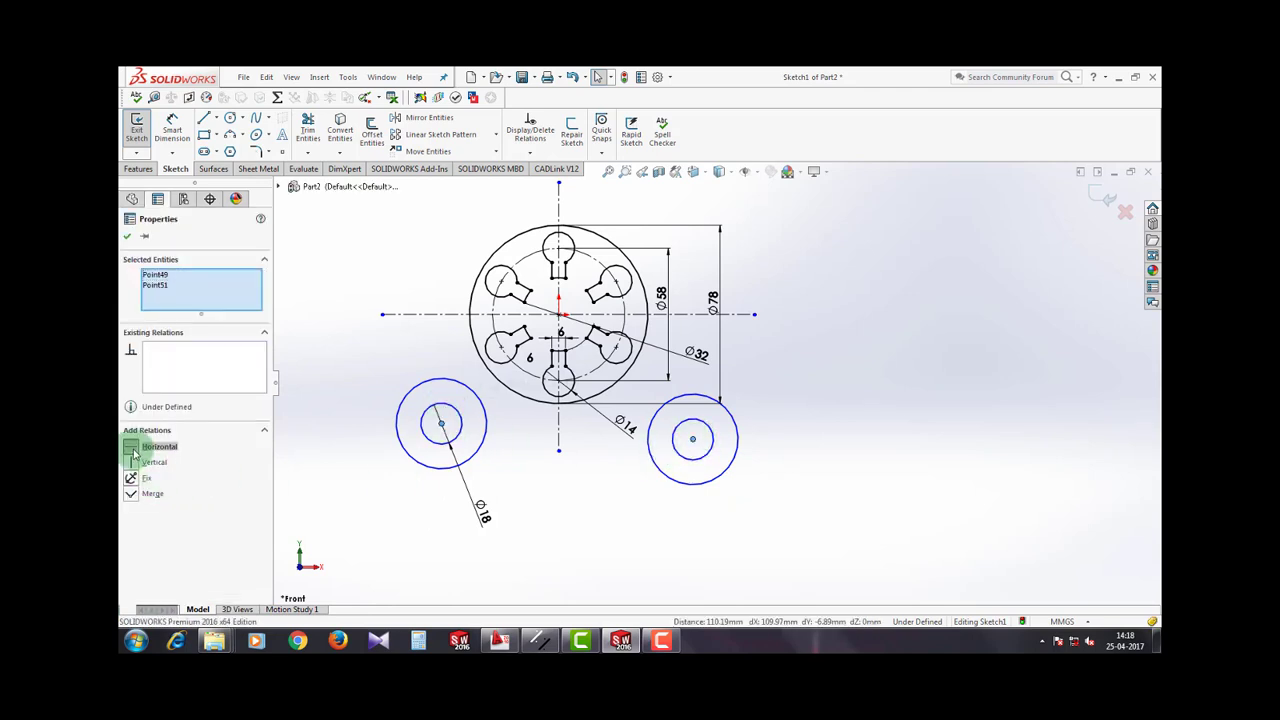
{"action": "left_click", "coordinate": [134, 449]}
{"action": "left_click", "coordinate": [349, 537]}
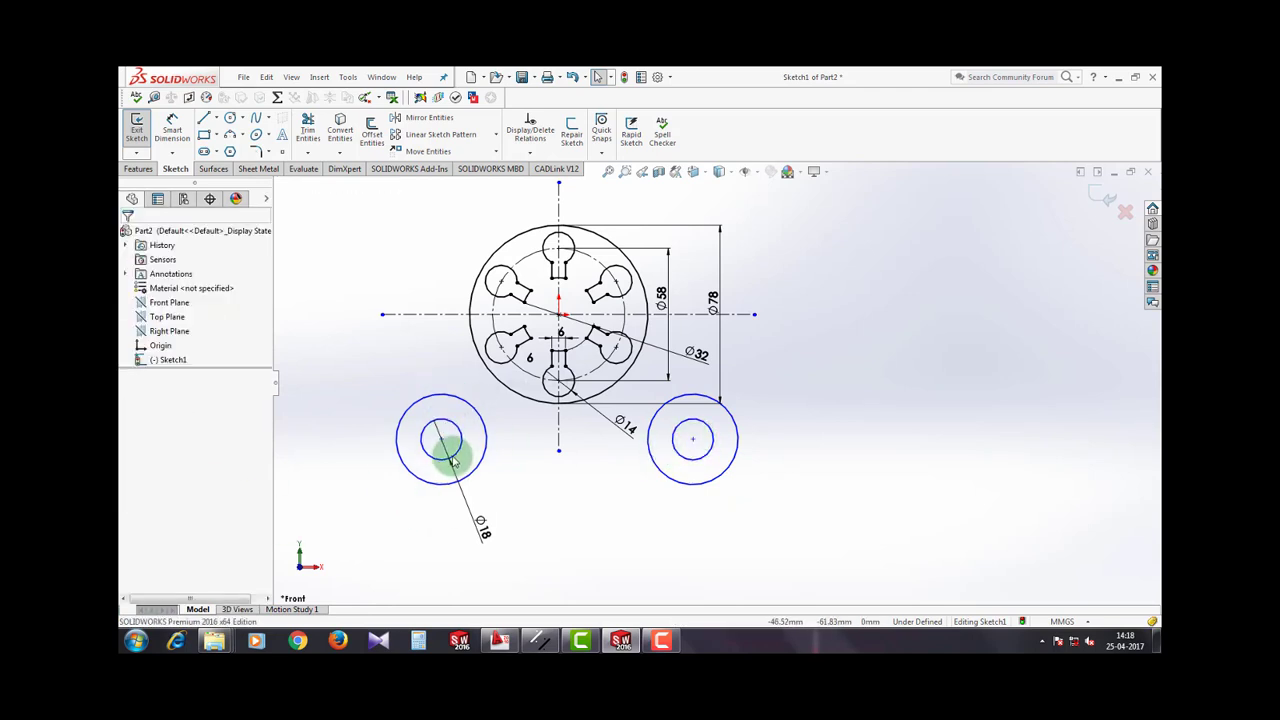
Step: Dimension the horizontal distance between the centers of the two lower circle pairs as 90 mm
{"action": "left_click", "coordinate": [173, 133]}
{"action": "left_click", "coordinate": [451, 429]}
{"action": "left_click", "coordinate": [689, 458]}
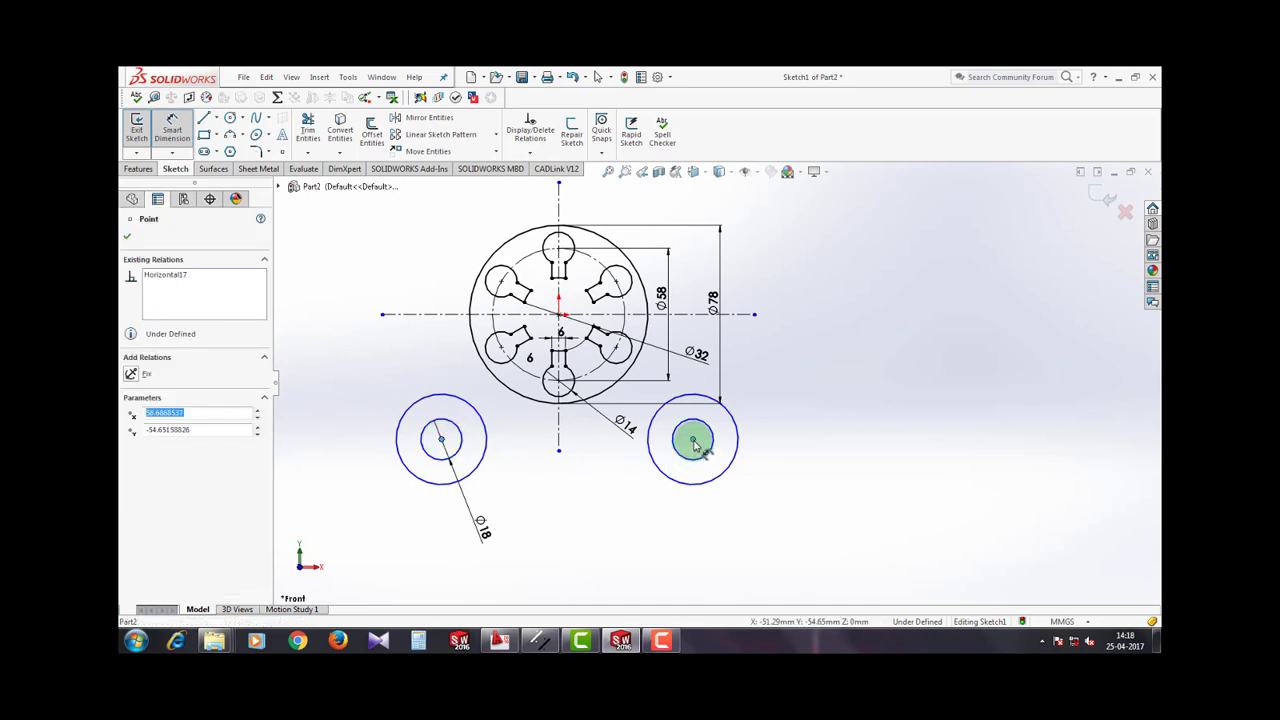
{"action": "left_click", "coordinate": [600, 572]}
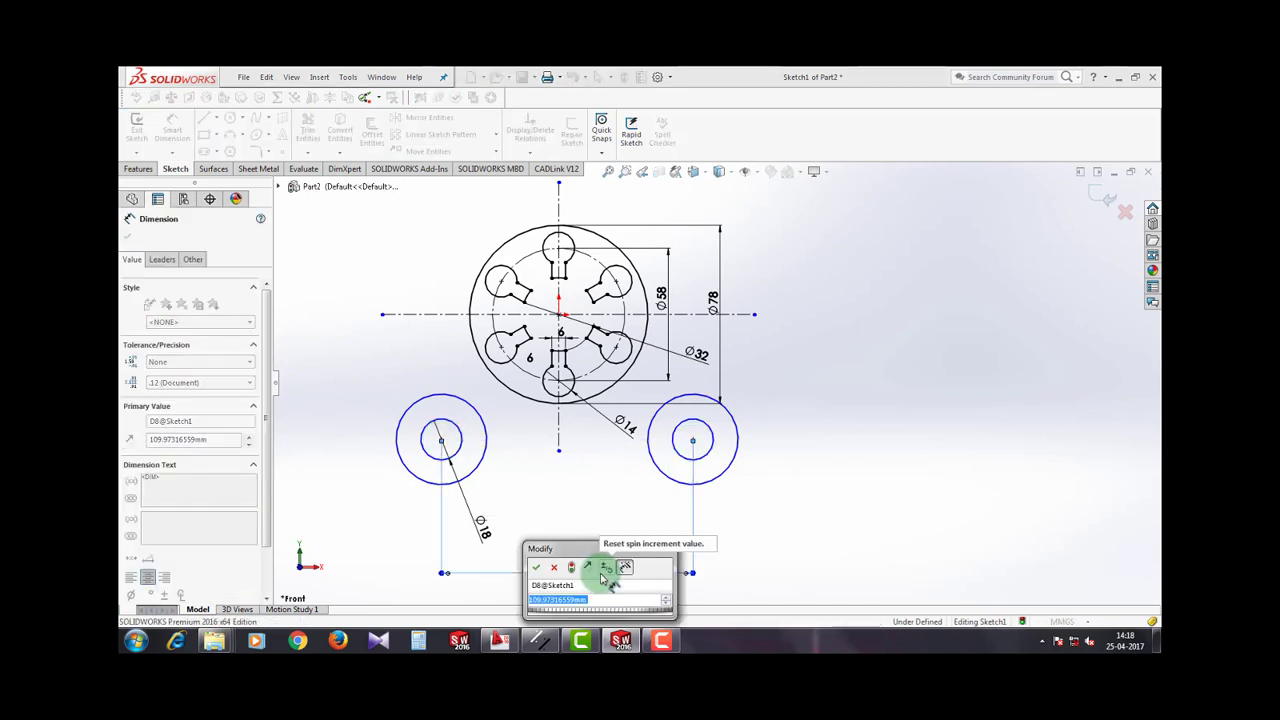
{"action": "type", "text": "90"}
{"action": "key", "text": "Return"}
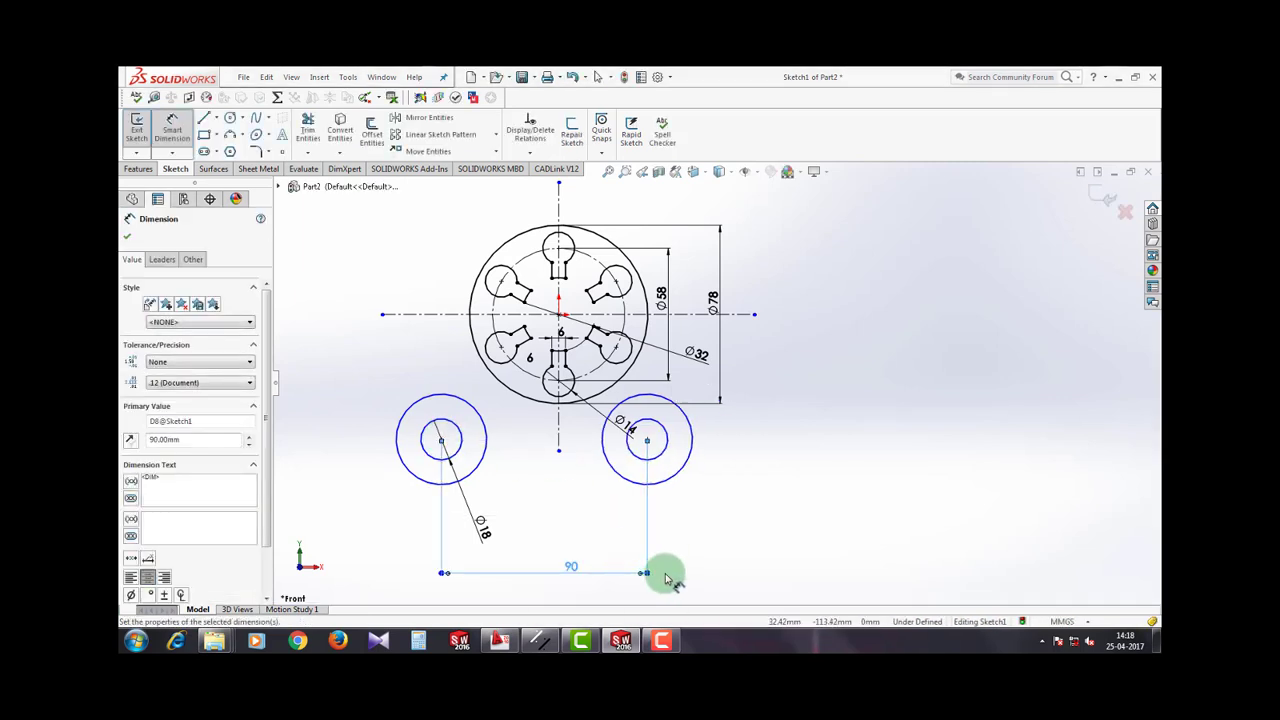
Step: Make the centers of the two lower circle pairs symmetric about the vertical centerline
{"action": "left_click", "coordinate": [648, 443]}
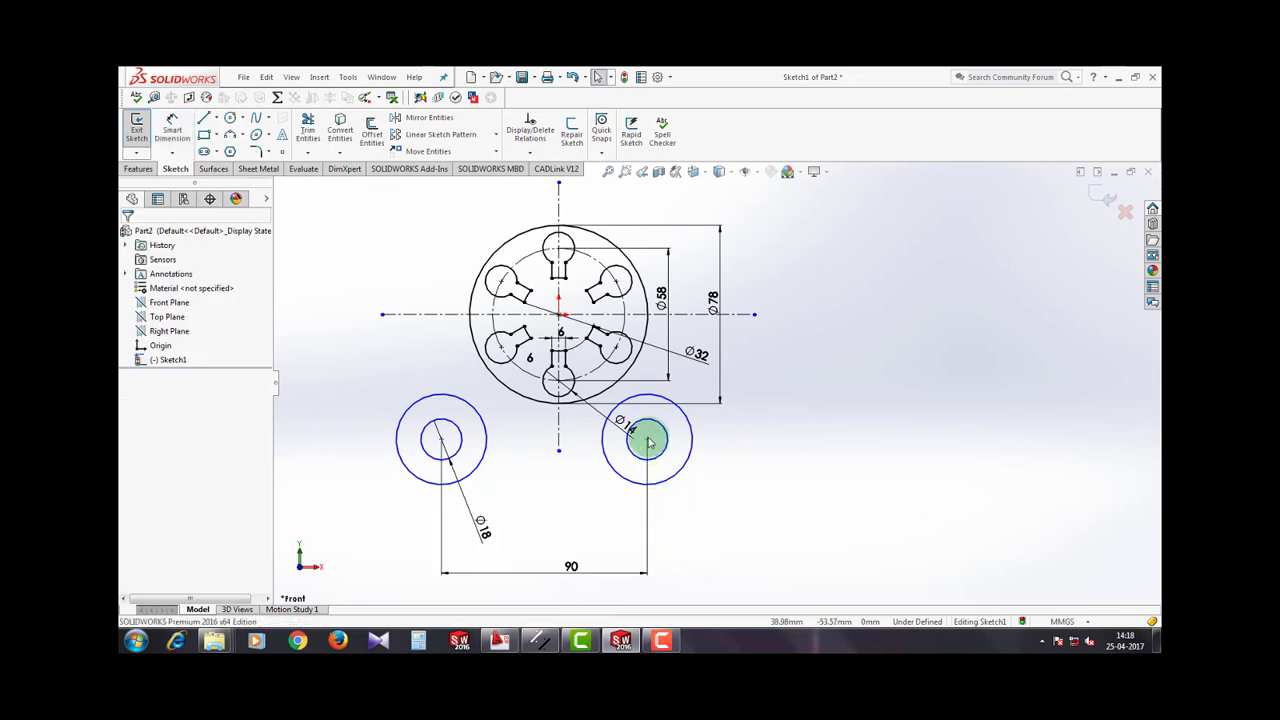
{"action": "left_click", "coordinate": [443, 443], "text": "ctrl"}
{"action": "left_click", "coordinate": [558, 414], "text": "ctrl"}
{"action": "left_click", "coordinate": [138, 450]}
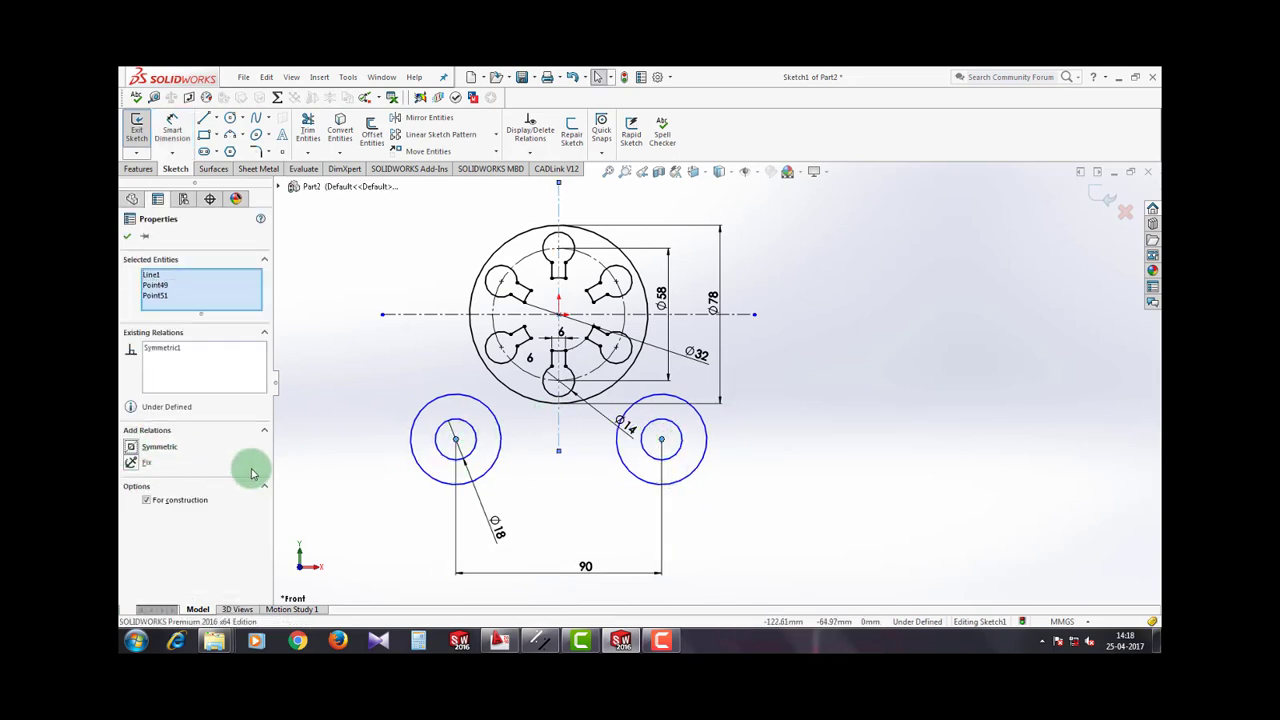
{"action": "left_click", "coordinate": [752, 500]}
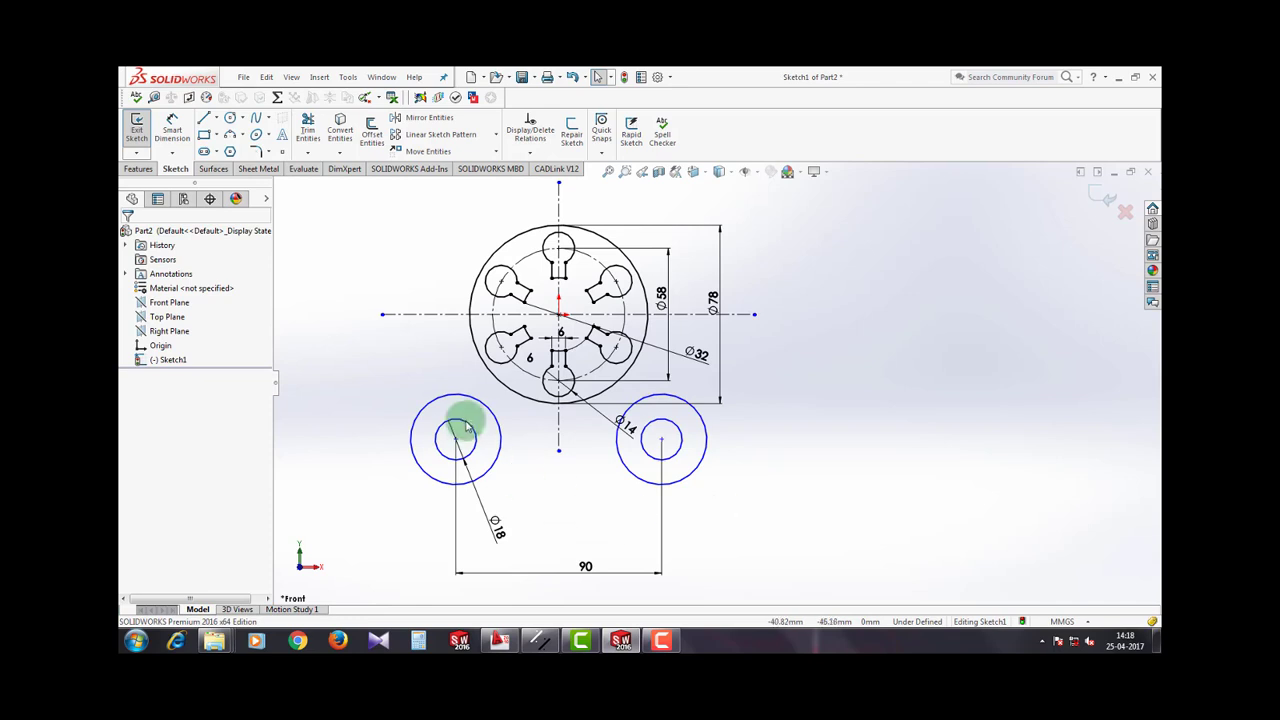
Step: Sketch a circle about 37 mm in diameter above the disc, its center in line with the vertical centerline
{"action": "scroll", "coordinate": [585, 489], "scroll_direction": "up", "scroll_amount": 1}
{"action": "scroll", "coordinate": [662, 322], "scroll_direction": "down", "scroll_amount": 1}
{"action": "scroll", "coordinate": [640, 340], "scroll_direction": "up", "scroll_amount": 3}
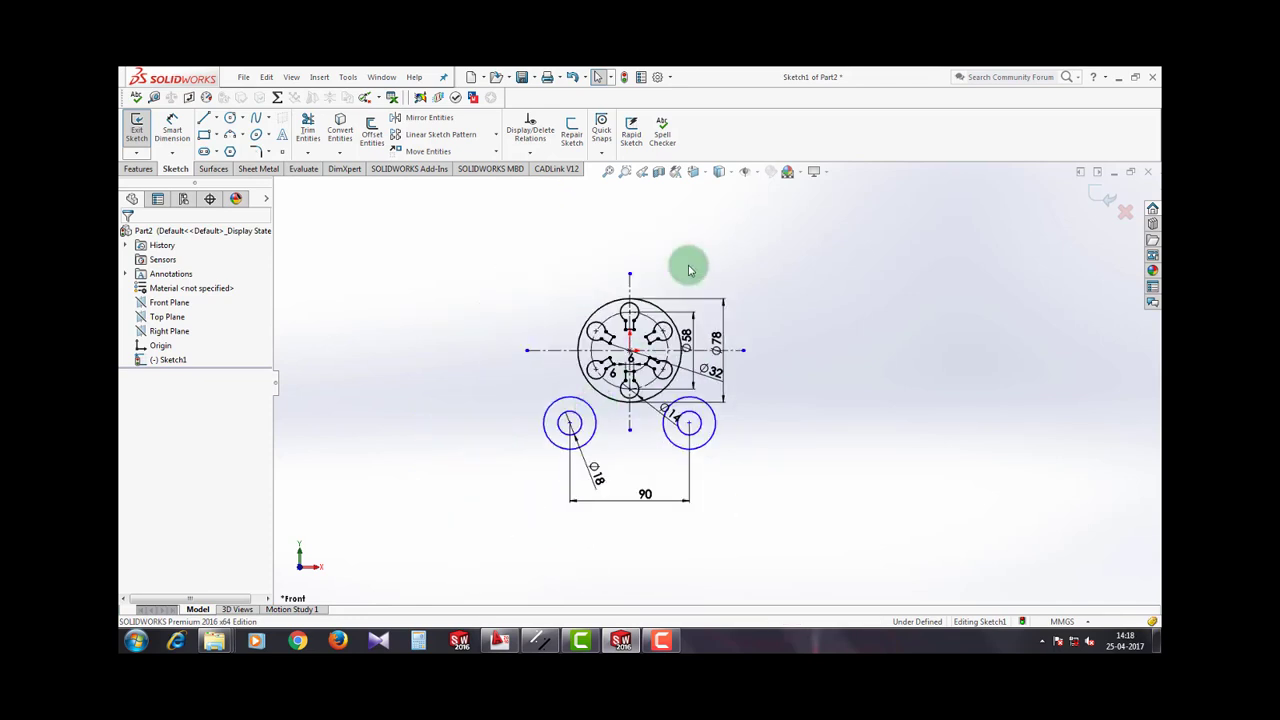
{"action": "scroll", "coordinate": [670, 263], "scroll_direction": "down", "scroll_amount": 1}
{"action": "left_click", "coordinate": [230, 117]}
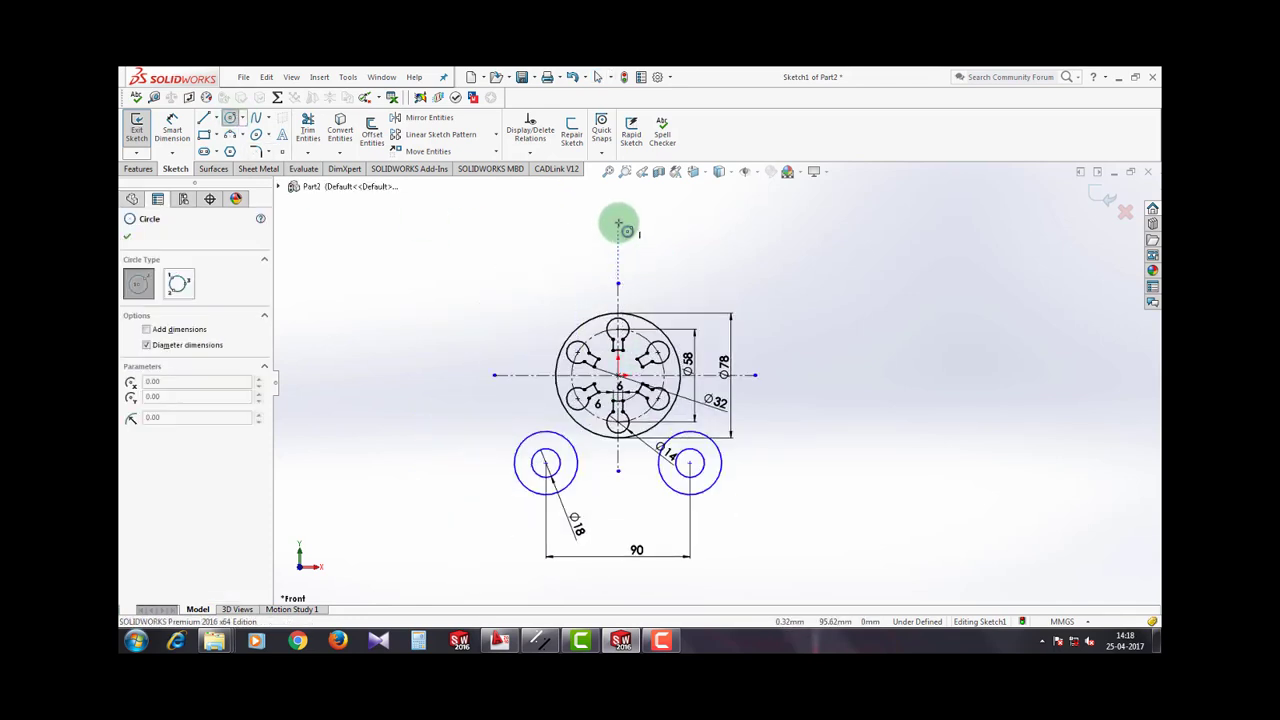
{"action": "left_click", "coordinate": [618, 221]}
{"action": "left_click", "coordinate": [647, 219]}
{"action": "left_click", "coordinate": [618, 221]}
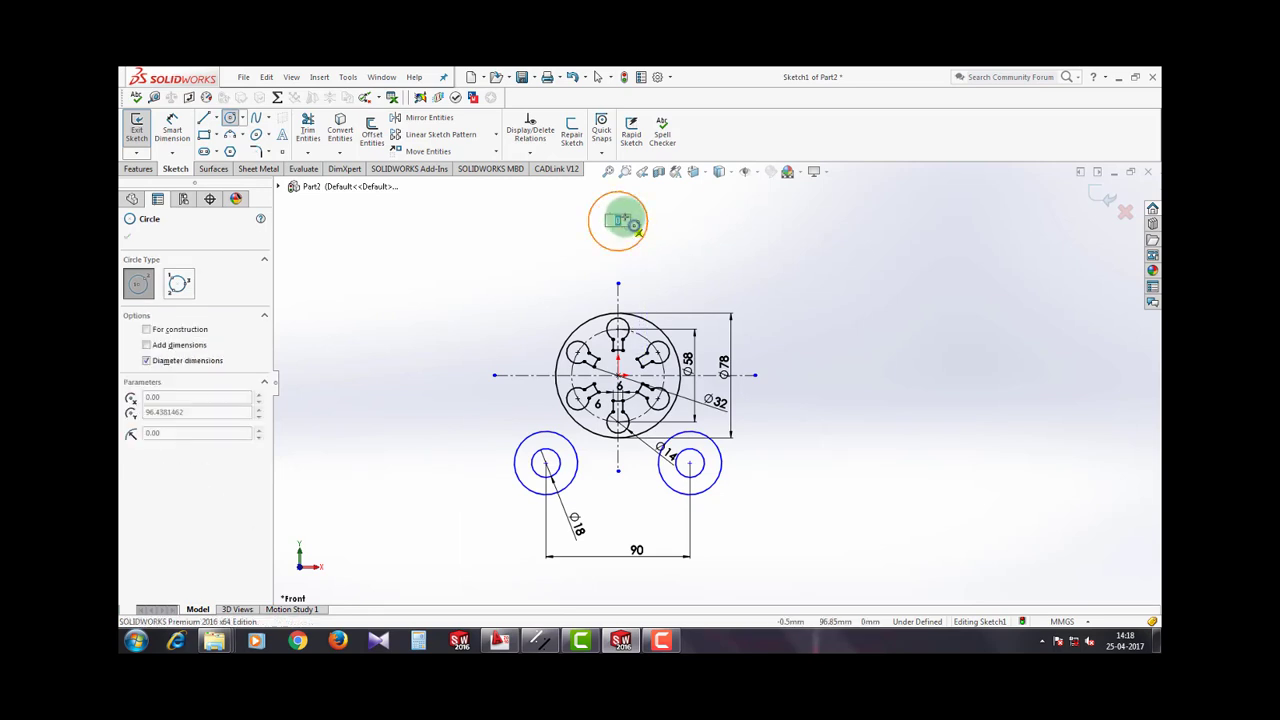
{"action": "key", "text": "Escape"}
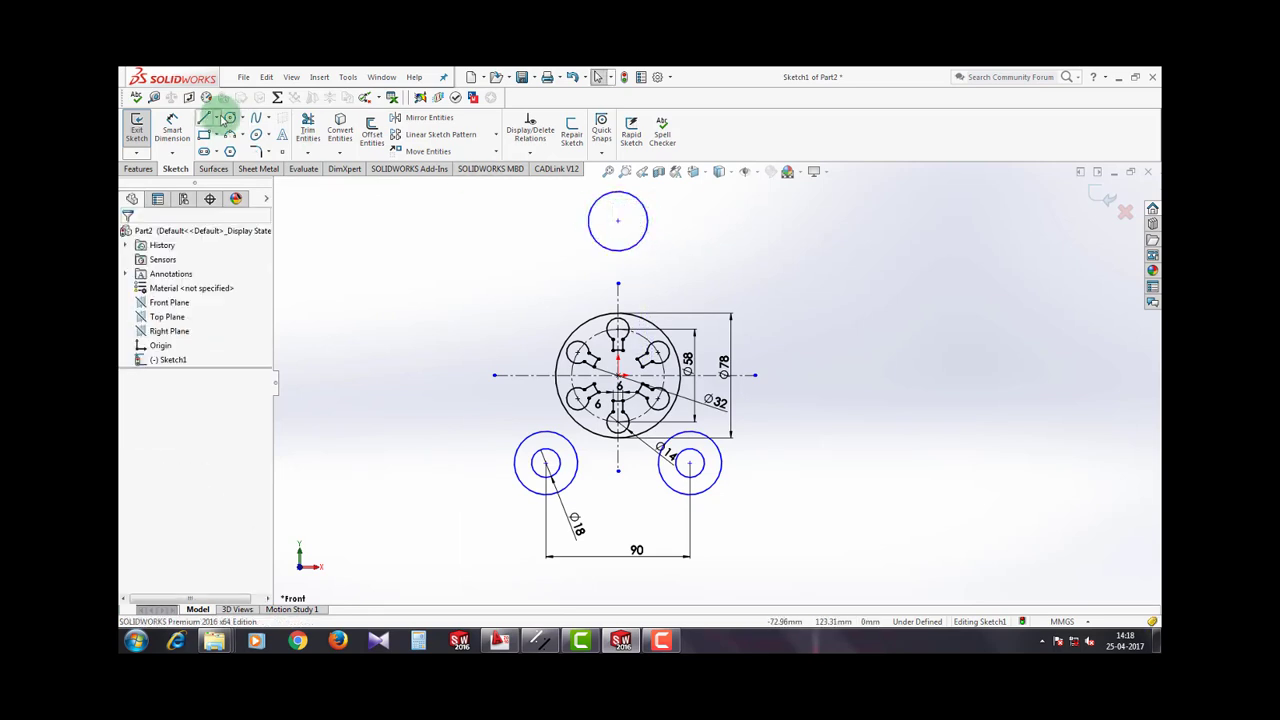
Step: Sketch a smaller concentric circle about 20 mm in diameter inside the circle above the disc
{"action": "left_click", "coordinate": [230, 117]}
{"action": "left_click", "coordinate": [618, 220]}
{"action": "left_click", "coordinate": [632, 214]}
{"action": "key", "text": "Escape"}
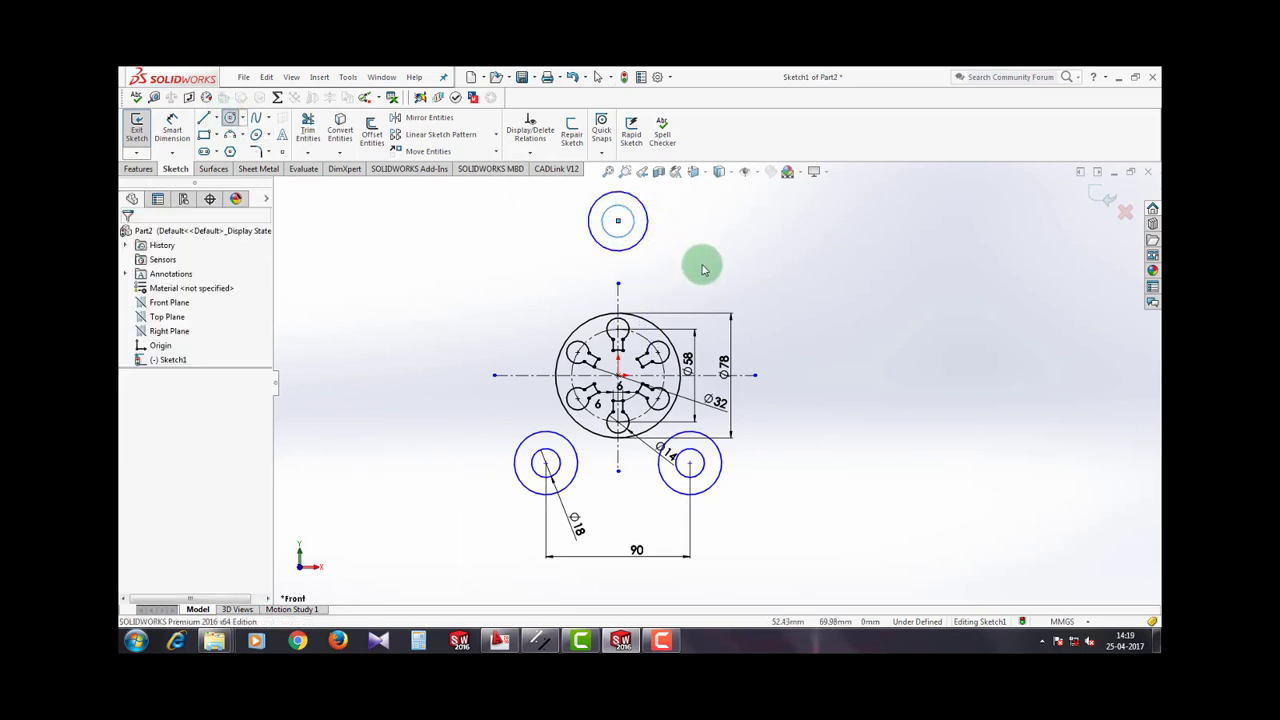
Step: Dimension the outer circle above the disc with a diameter of 22 mm
{"action": "right_click_drag", "start_coordinate": [697, 262], "coordinate": [694, 197]}
{"action": "key", "text": "Escape"}
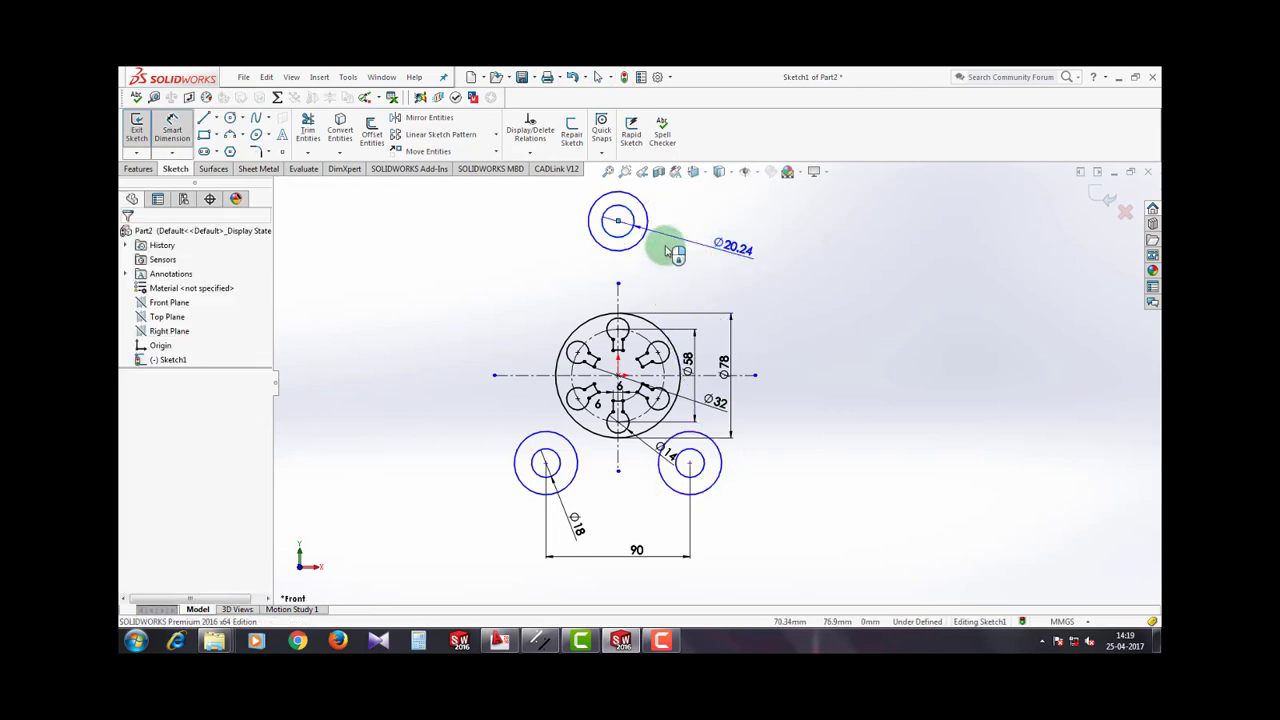
{"action": "left_click", "coordinate": [188, 130]}
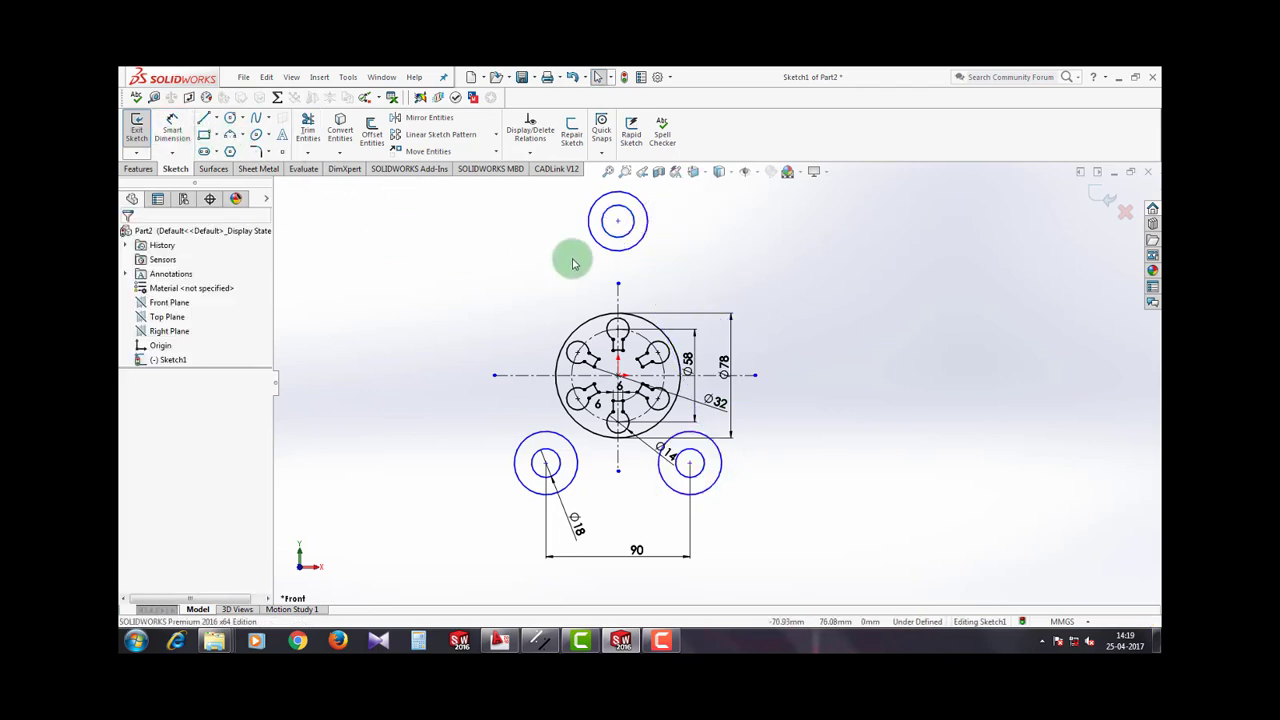
{"action": "left_click", "coordinate": [174, 138]}
{"action": "left_click", "coordinate": [648, 233]}
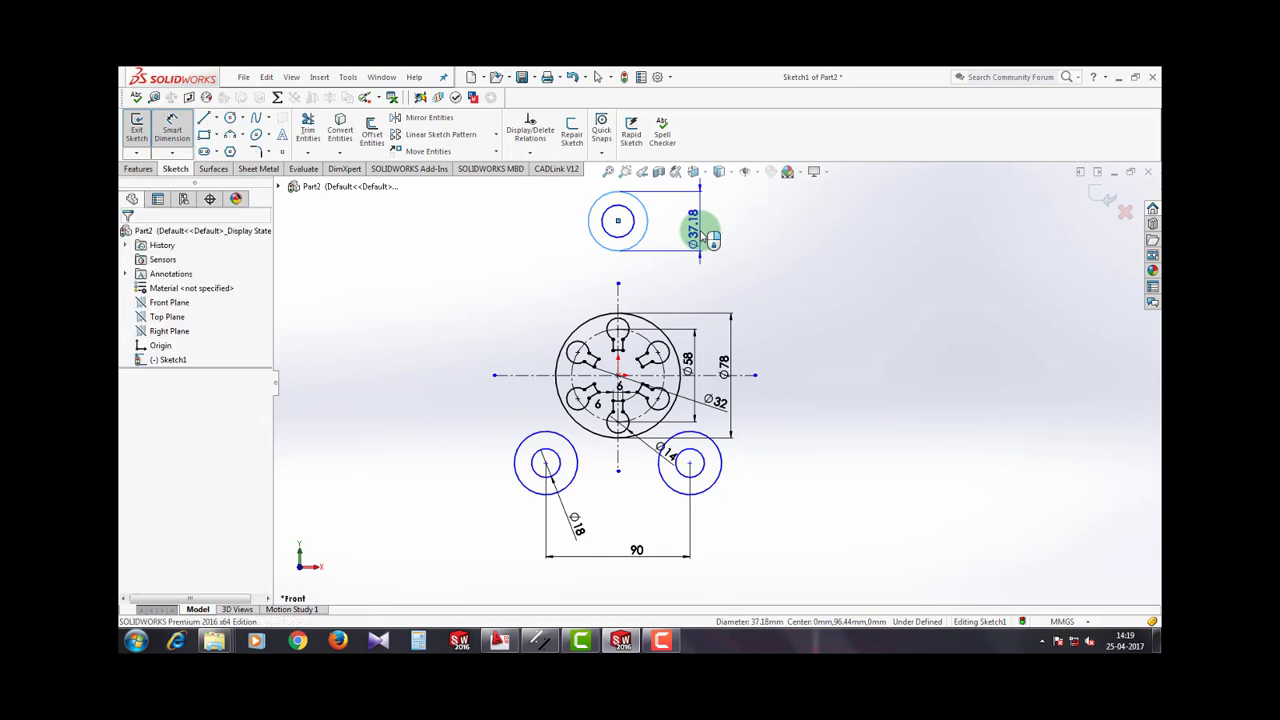
{"action": "left_click", "coordinate": [700, 230]}
{"action": "type", "text": "22"}
{"action": "key", "text": "Return"}
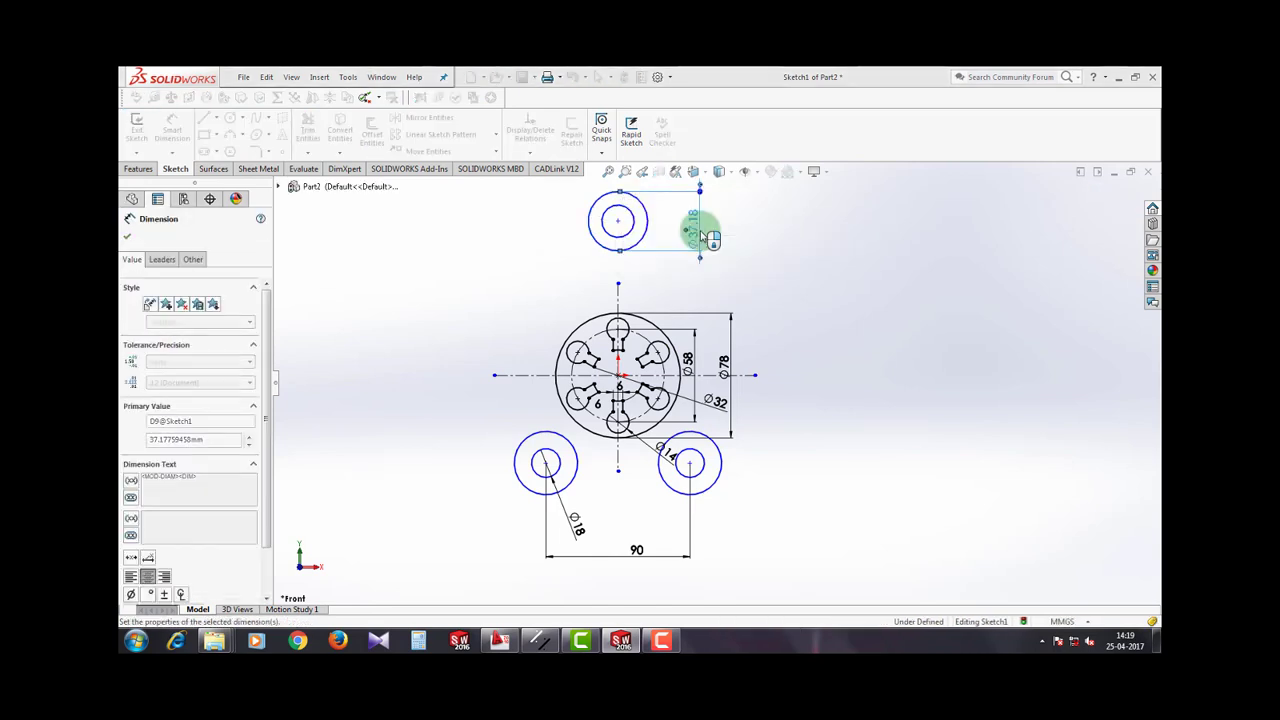
Step: Dimension the inner circle above the disc with a diameter of 12 mm
{"action": "scroll", "coordinate": [660, 205], "scroll_direction": "down", "scroll_amount": 8}
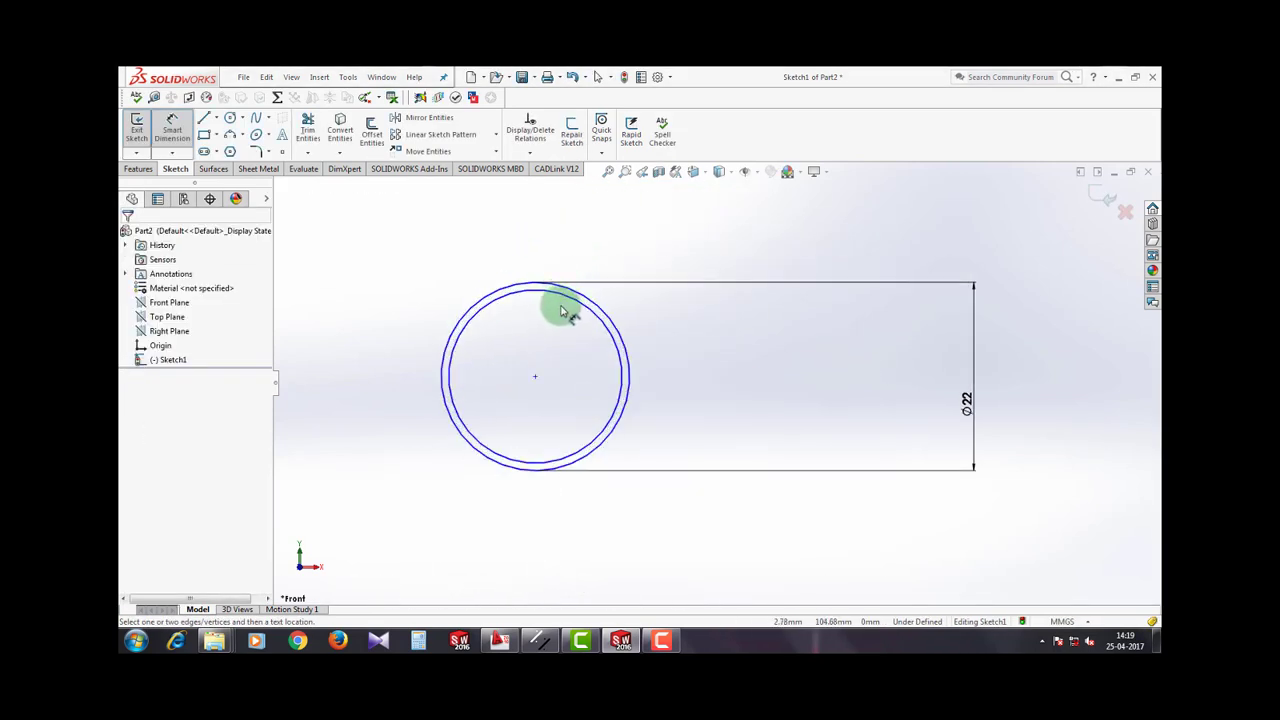
{"action": "left_click", "coordinate": [568, 298]}
{"action": "key", "text": "Escape"}
{"action": "left_click", "coordinate": [568, 300]}
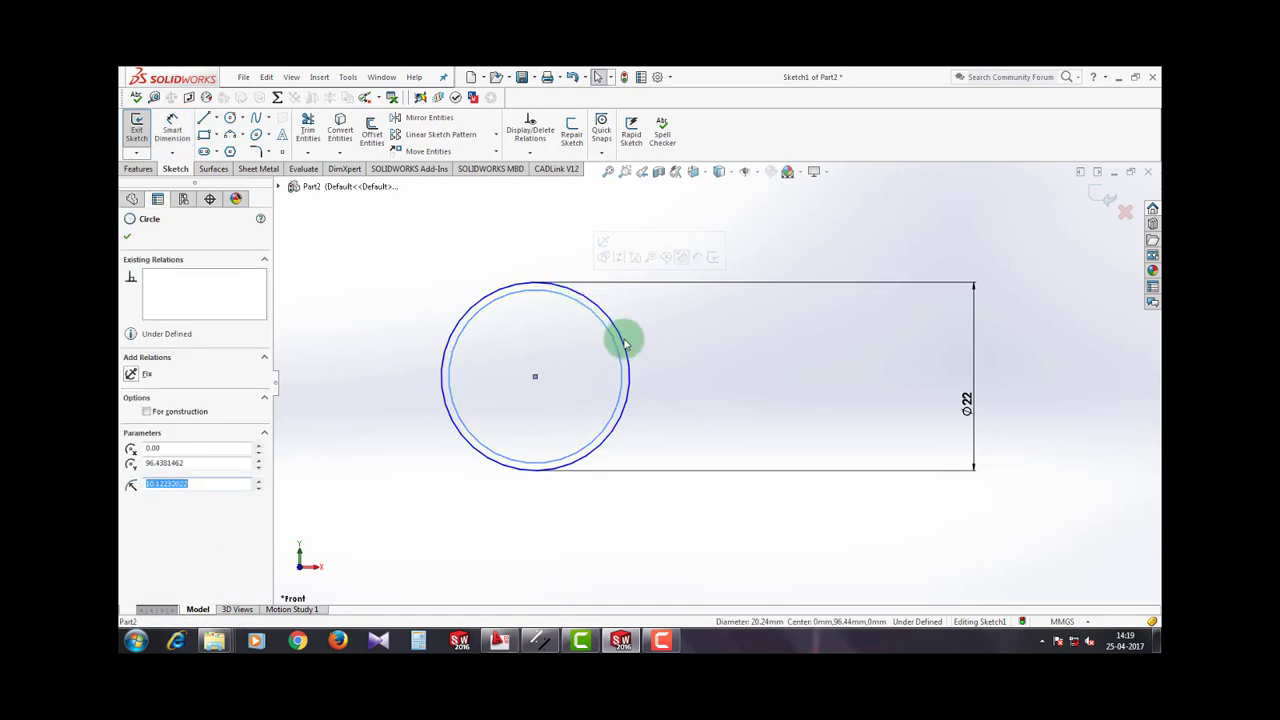
{"action": "left_click", "coordinate": [172, 133]}
{"action": "left_click", "coordinate": [560, 309]}
{"action": "left_click", "coordinate": [651, 251]}
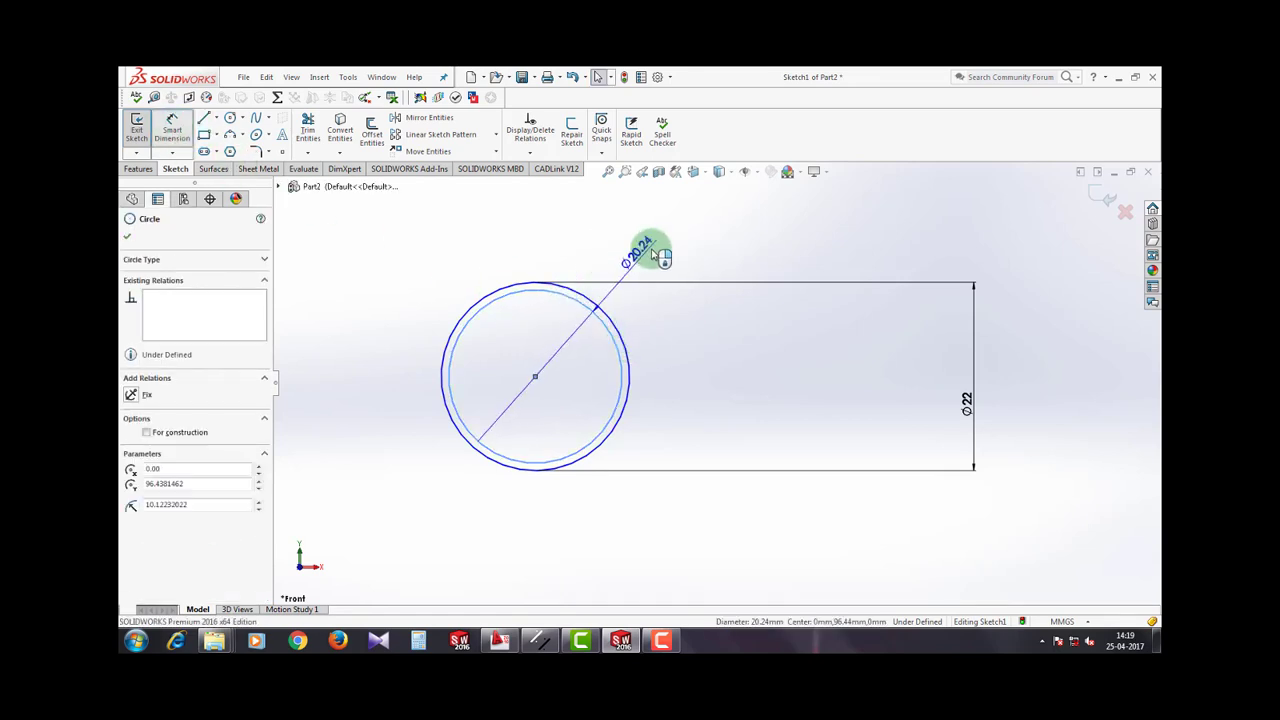
{"action": "type", "text": "12"}
{"action": "key", "text": "Return"}
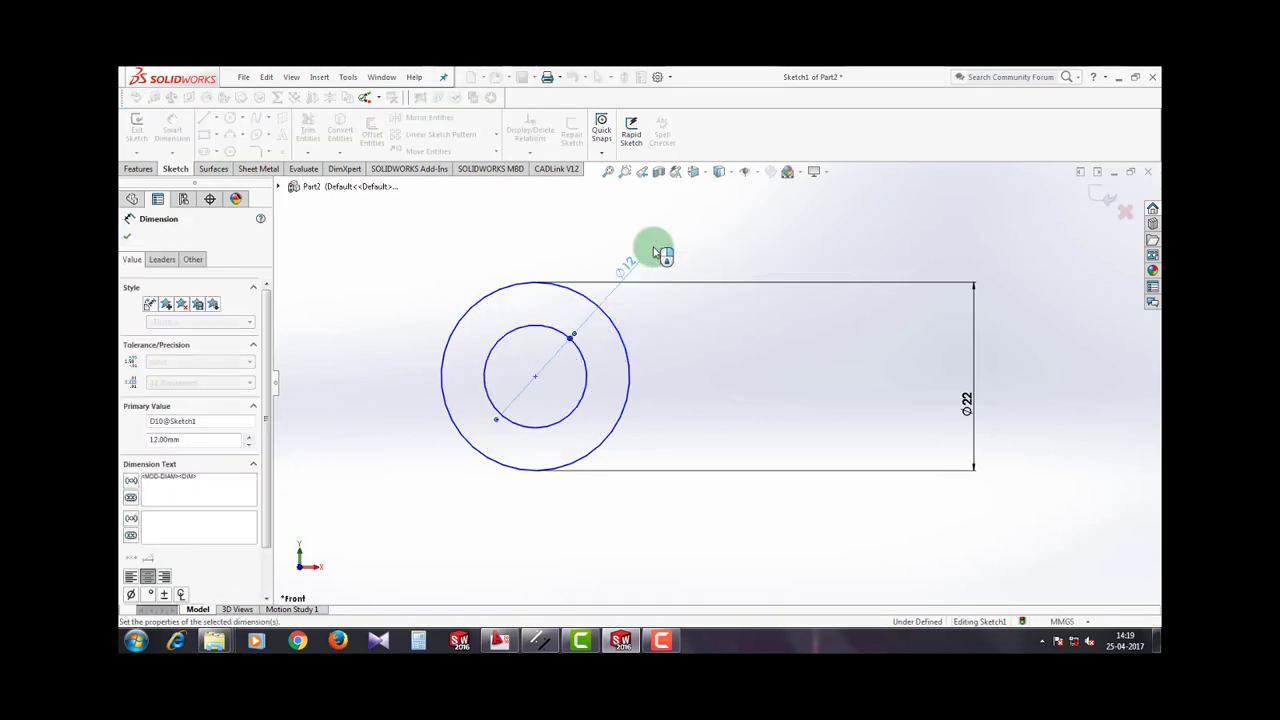
Step: Dimension the lower-right outer circle with a diameter of 36 mm
{"action": "scroll", "coordinate": [504, 262], "scroll_direction": "down", "scroll_amount": 4}
{"action": "scroll", "coordinate": [506, 263], "scroll_direction": "up", "scroll_amount": 5}
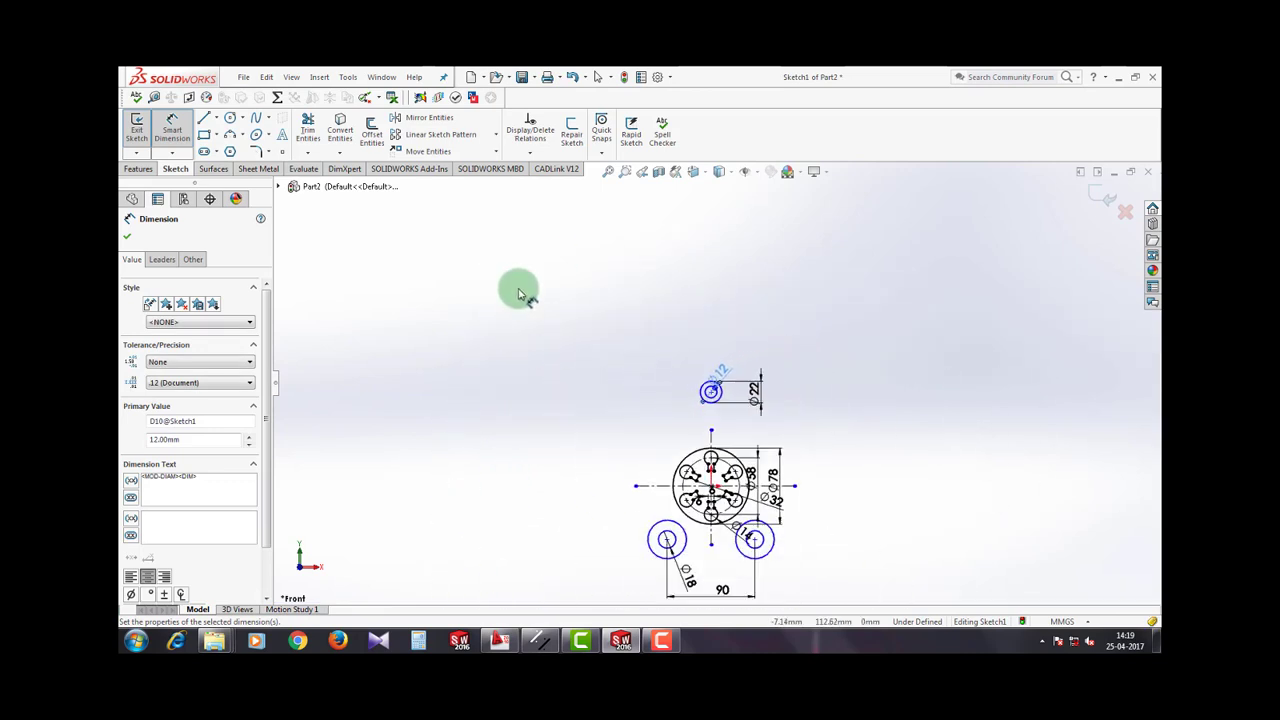
{"action": "scroll", "coordinate": [792, 509], "scroll_direction": "down", "scroll_amount": 3}
{"action": "left_click", "coordinate": [780, 508]}
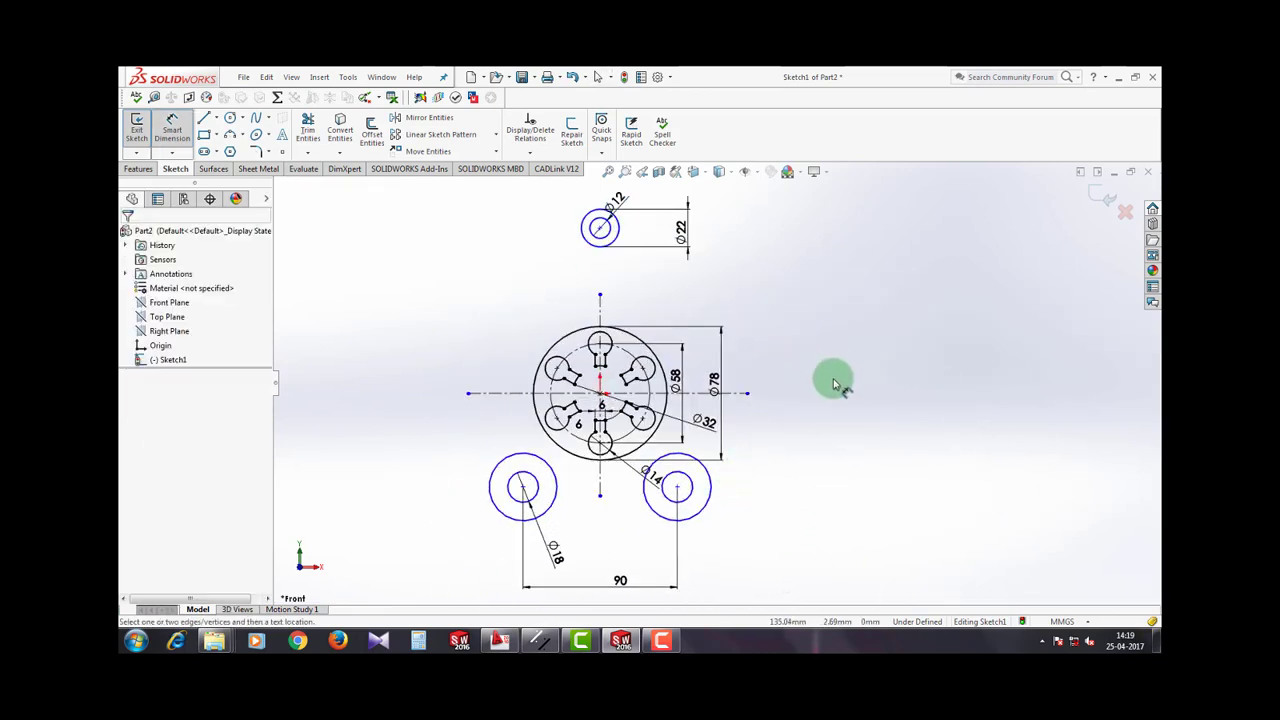
{"action": "right_click_drag", "start_coordinate": [850, 450], "coordinate": [845, 392]}
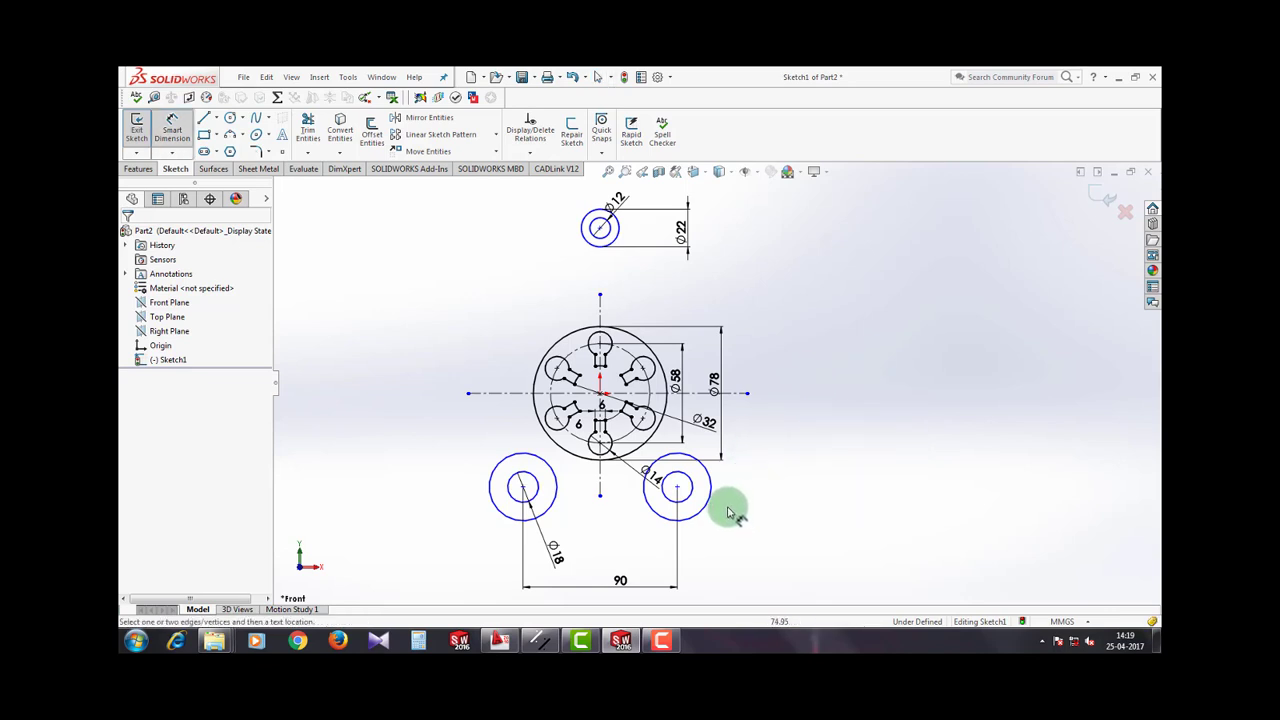
{"action": "left_click", "coordinate": [709, 478]}
{"action": "left_click", "coordinate": [788, 482]}
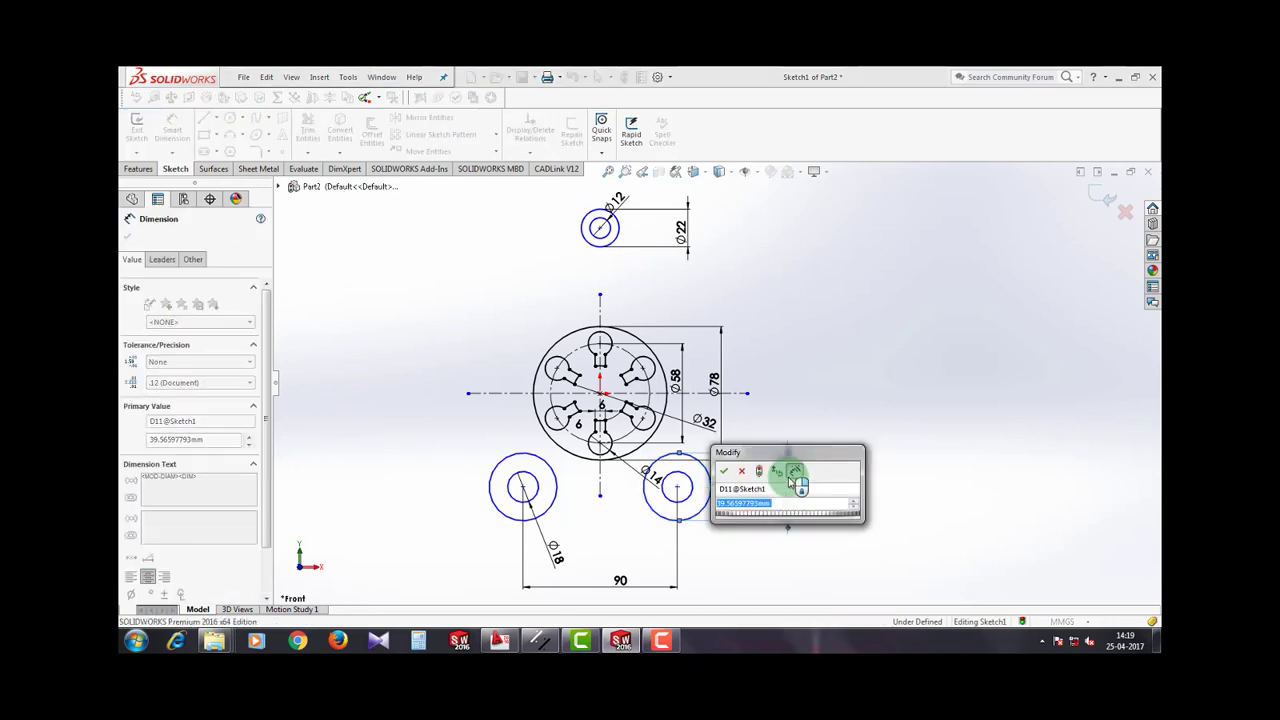
{"action": "type", "text": "36"}
{"action": "key", "text": "Return"}
{"action": "key", "text": "Escape"}
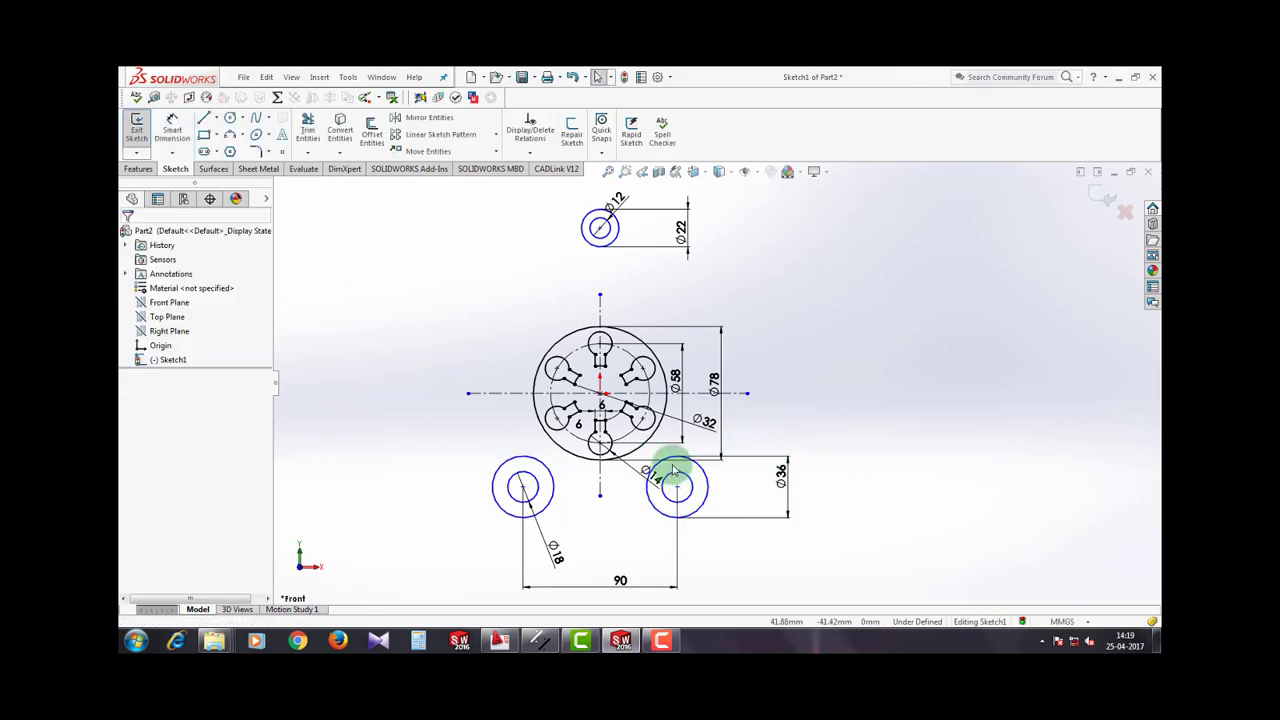
Step: Dimension the vertical distance from the upper circle pair's center to the lower-left pair's center as 104 mm
{"action": "scroll", "coordinate": [665, 464], "scroll_direction": "up", "scroll_amount": 2}
{"action": "scroll", "coordinate": [739, 393], "scroll_direction": "down", "scroll_amount": 2}
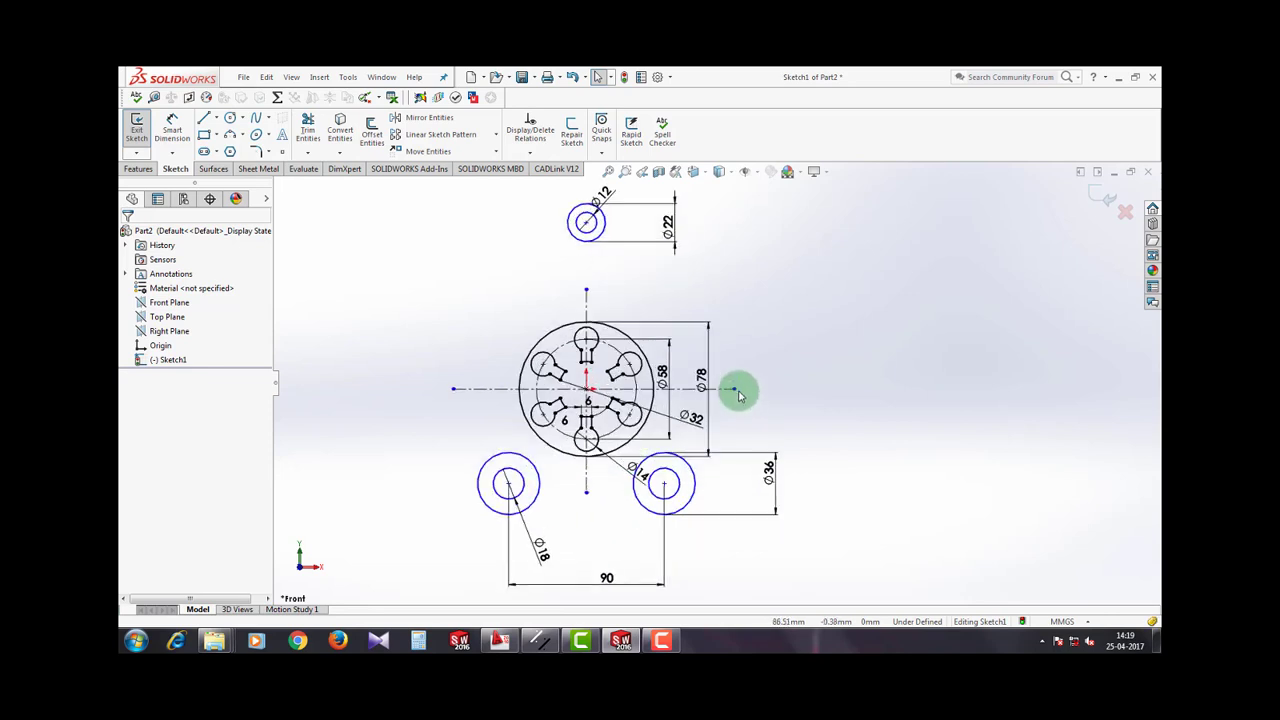
{"action": "right_click_drag", "start_coordinate": [818, 381], "coordinate": [820, 297]}
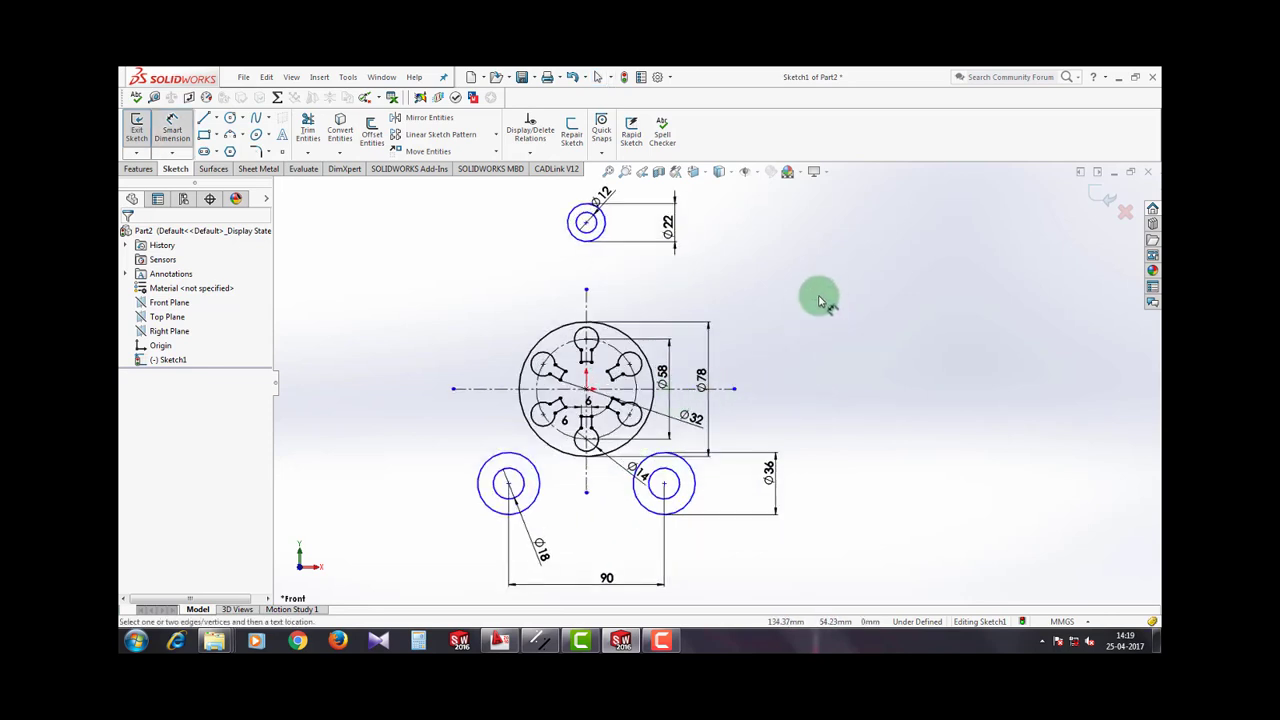
{"action": "left_click", "coordinate": [584, 294]}
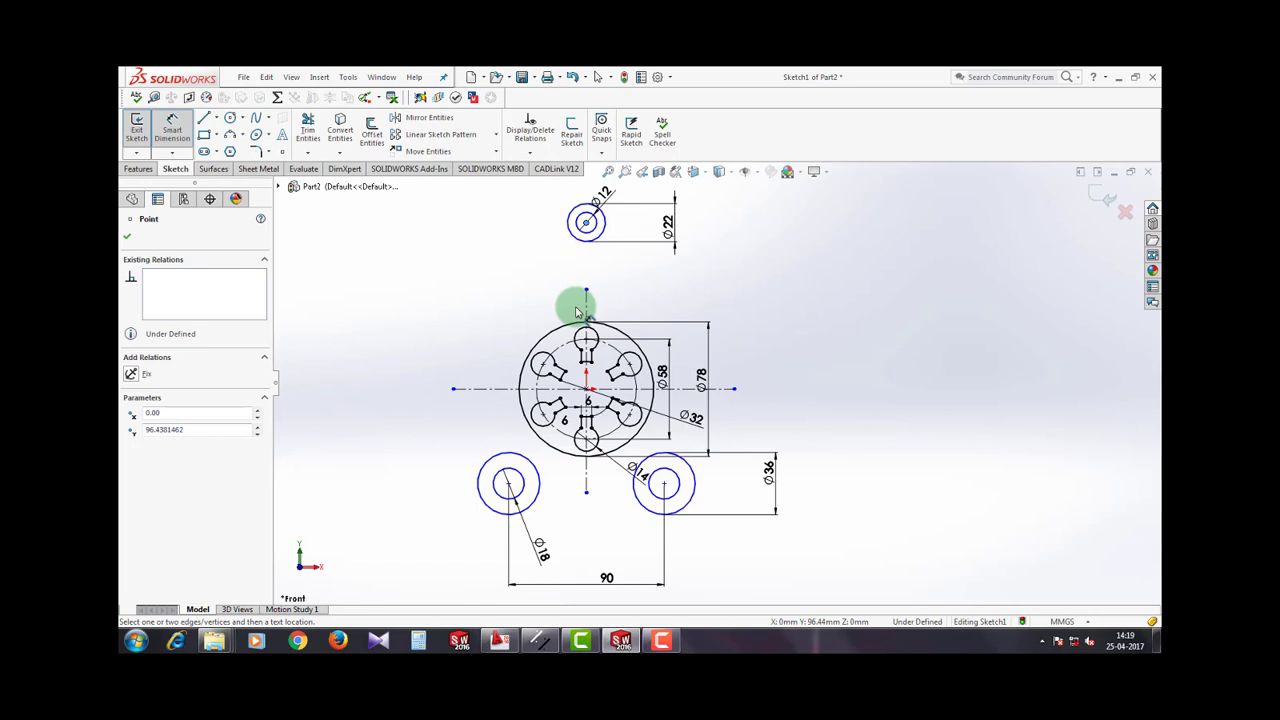
{"action": "left_click", "coordinate": [508, 484]}
{"action": "left_click", "coordinate": [410, 350]}
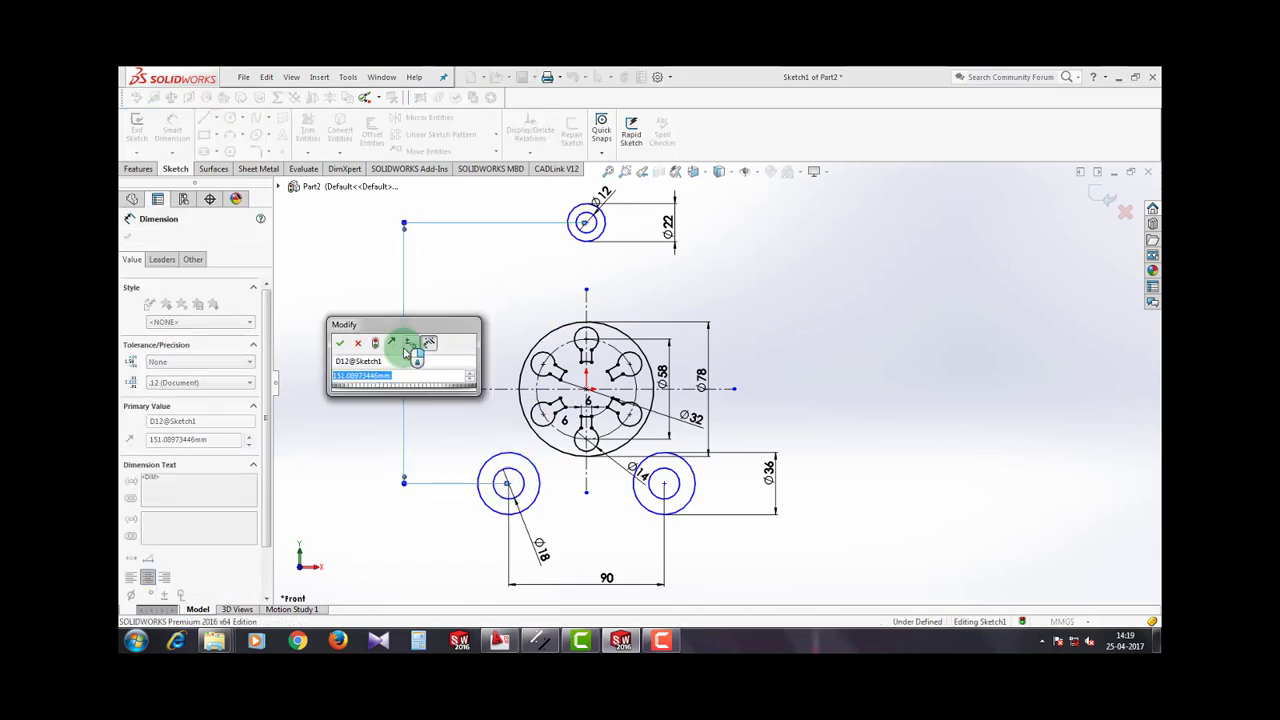
{"action": "type", "text": "104"}
{"action": "key", "text": "Return"}
{"action": "left_click", "coordinate": [461, 347]}
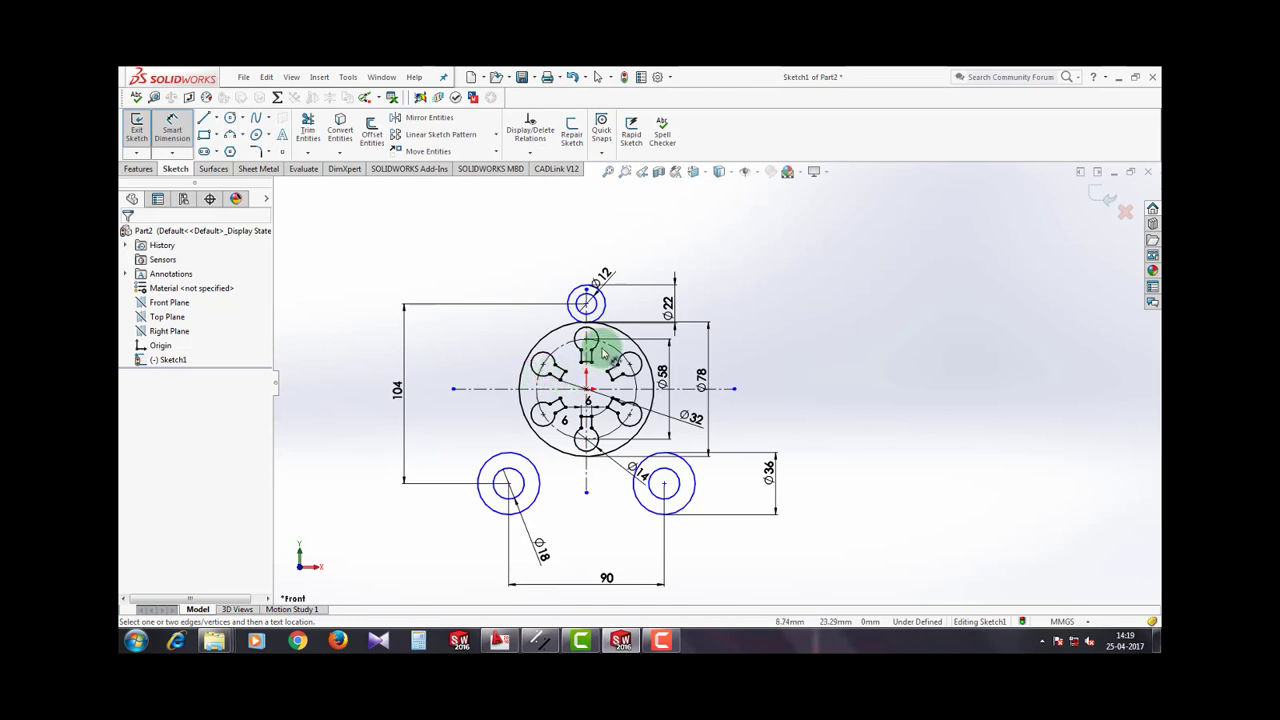
Step: Dimension the upper circle pair's center 57 mm above the horizontal centerline
{"action": "left_click", "coordinate": [586, 302]}
{"action": "left_click", "coordinate": [686, 389]}
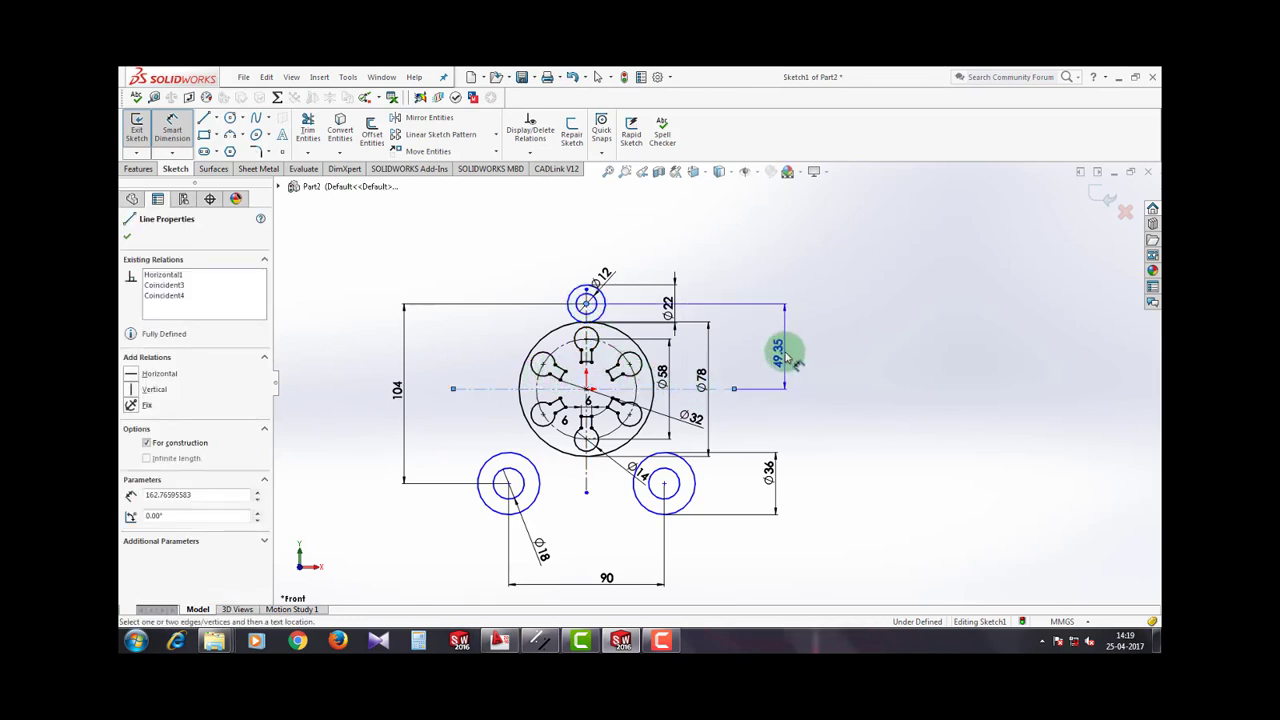
{"action": "left_click", "coordinate": [786, 350]}
{"action": "type", "text": "57"}
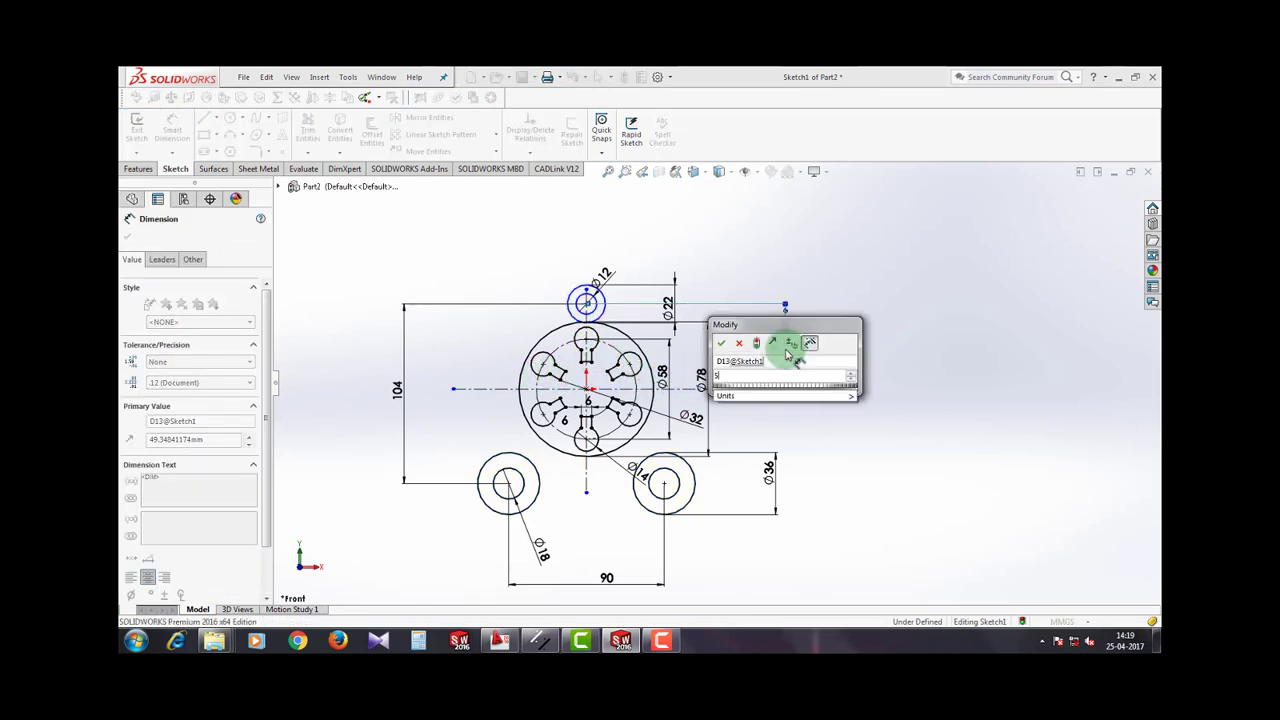
{"action": "key", "text": "Return"}
{"action": "scroll", "coordinate": [609, 286], "scroll_direction": "down", "scroll_amount": 3}
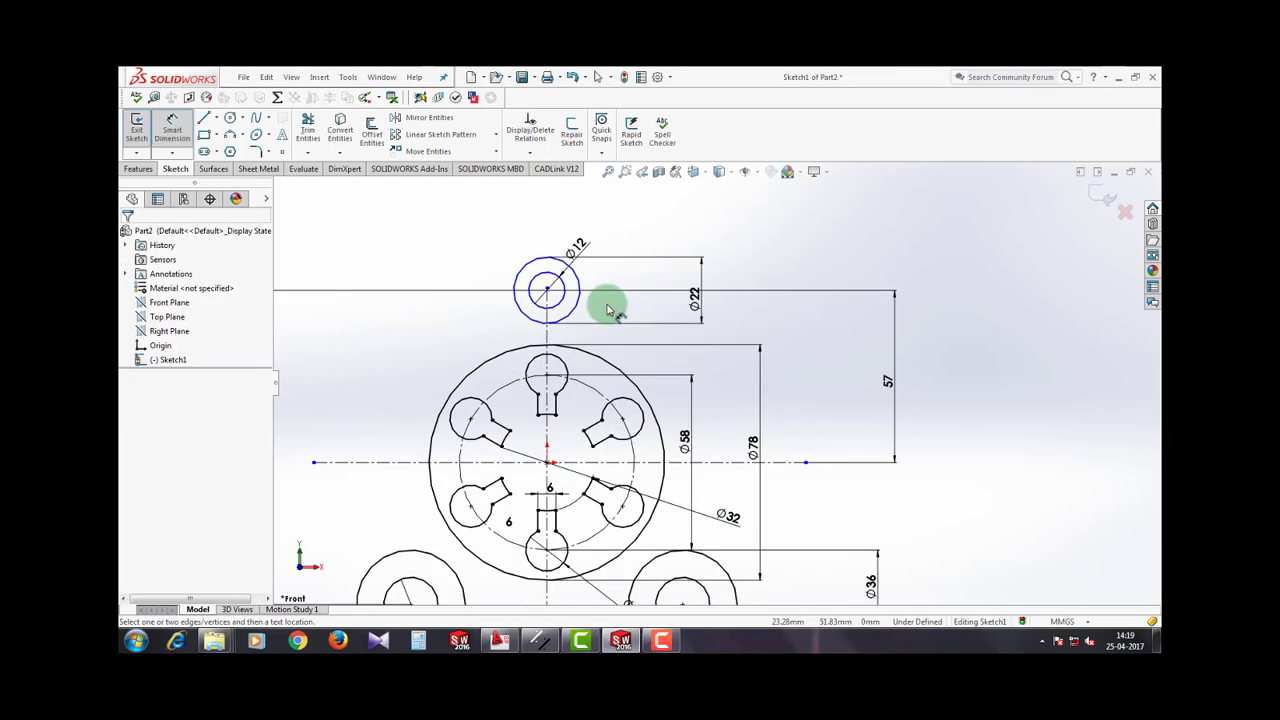
{"action": "left_click_drag", "start_coordinate": [548, 343], "coordinate": [549, 302]}
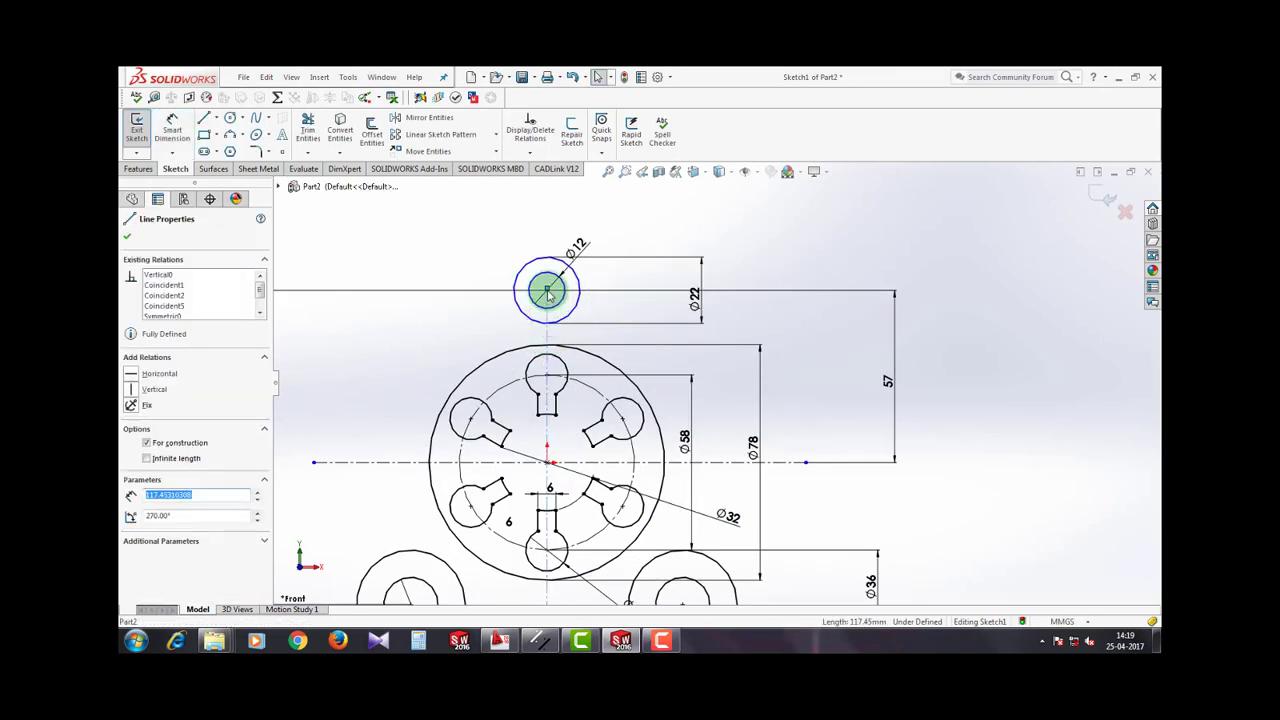
{"action": "left_click", "coordinate": [547, 292], "text": "ctrl"}
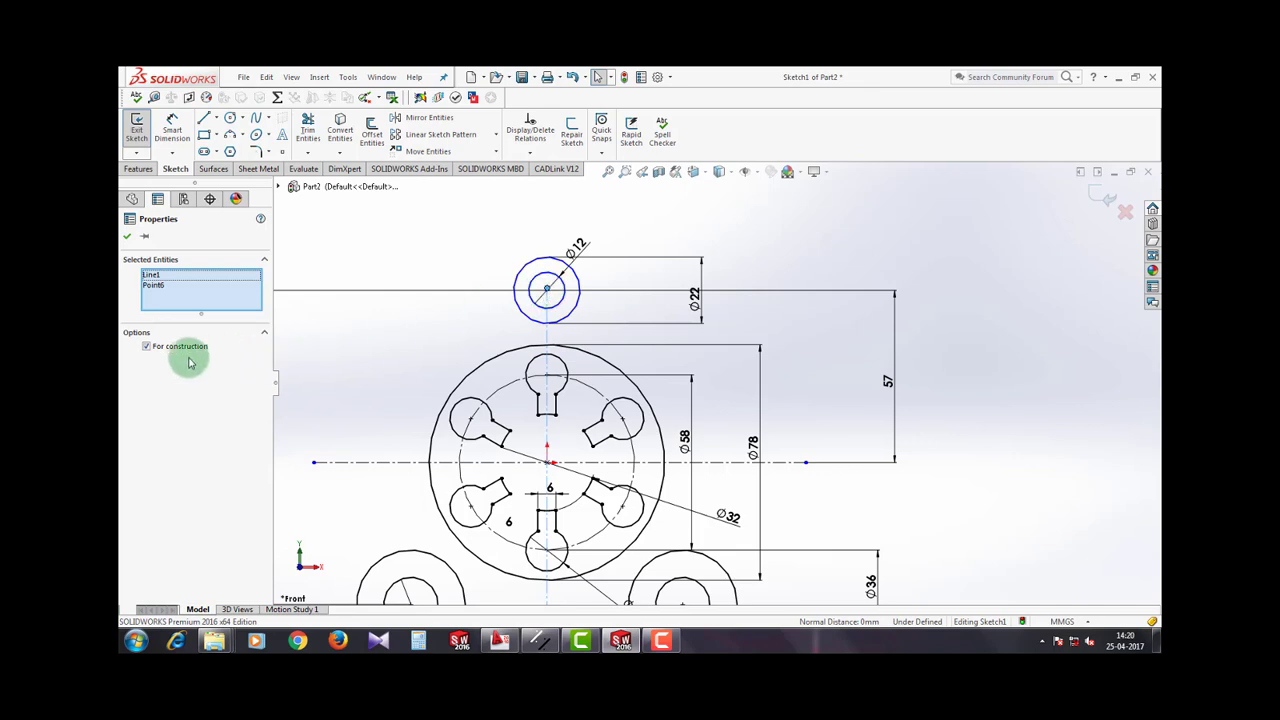
{"action": "key", "text": "Escape"}
Step: Make the center of the upper circle pair coincident with the vertical centerline
{"action": "scroll", "coordinate": [557, 290], "scroll_direction": "down", "scroll_amount": 10}
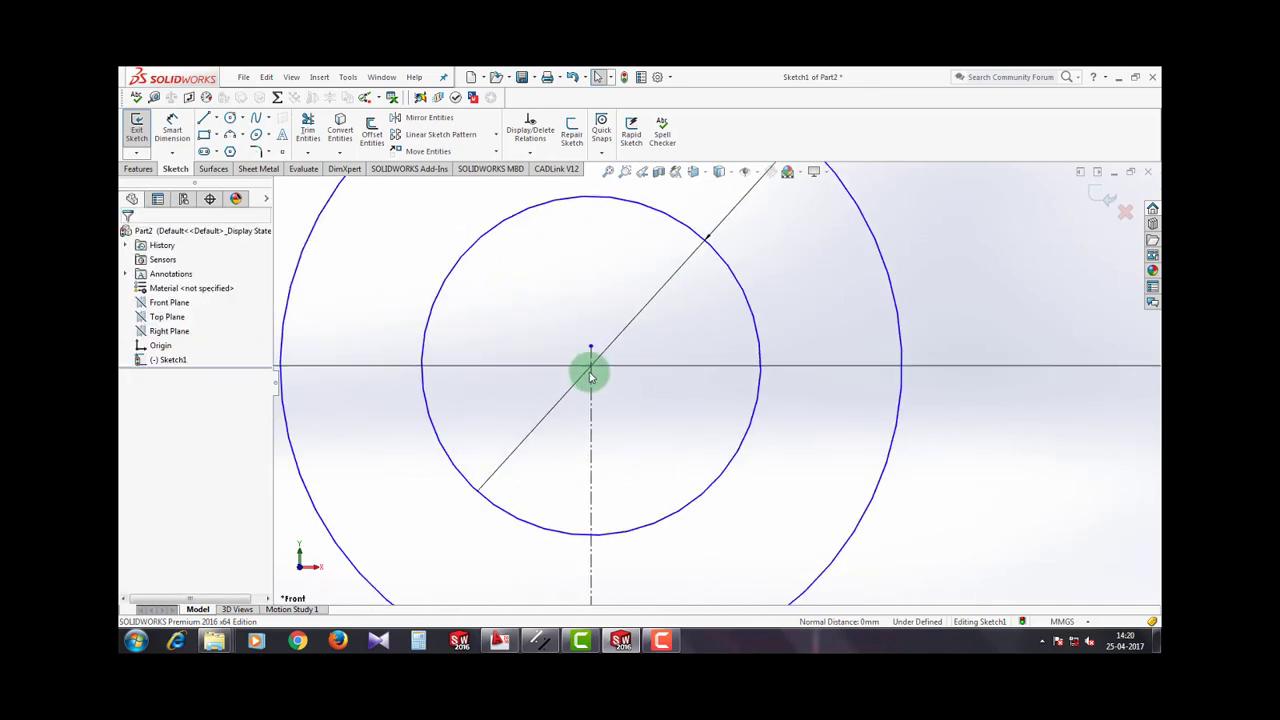
{"action": "left_click", "coordinate": [590, 367]}
{"action": "left_click", "coordinate": [590, 434], "text": "ctrl"}
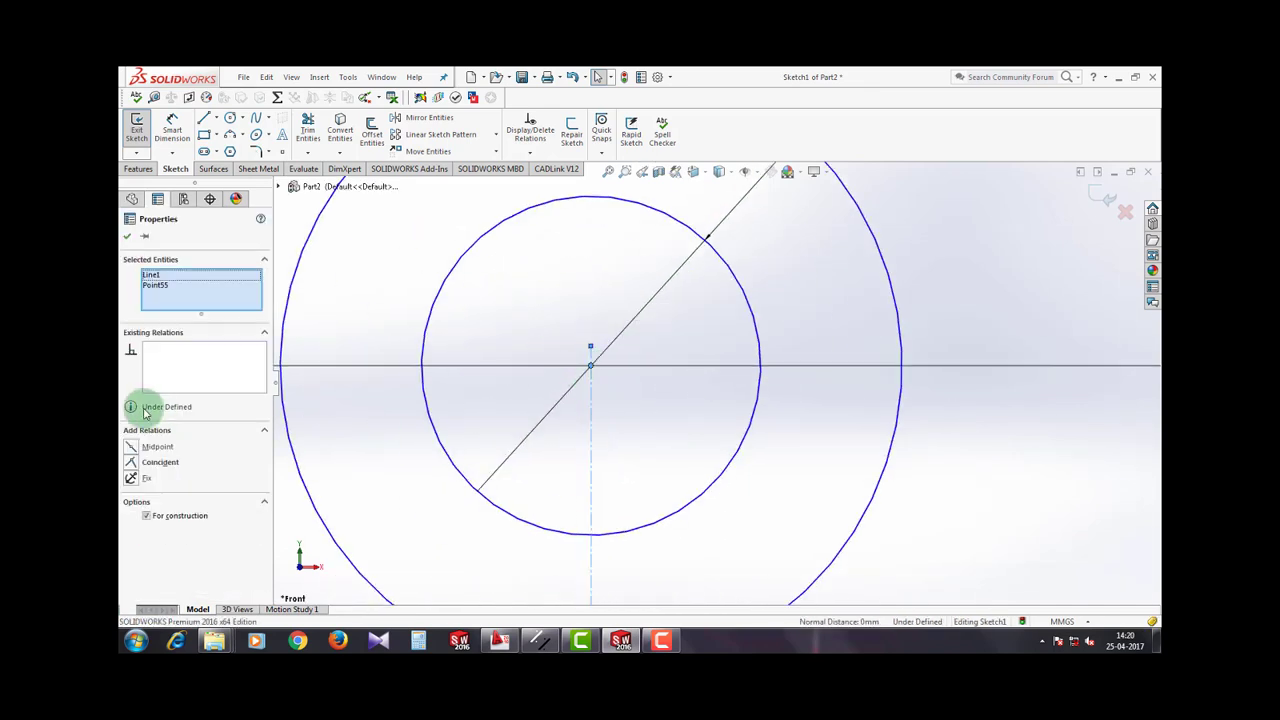
{"action": "left_click", "coordinate": [130, 464]}
{"action": "scroll", "coordinate": [457, 334], "scroll_direction": "up", "scroll_amount": 10}
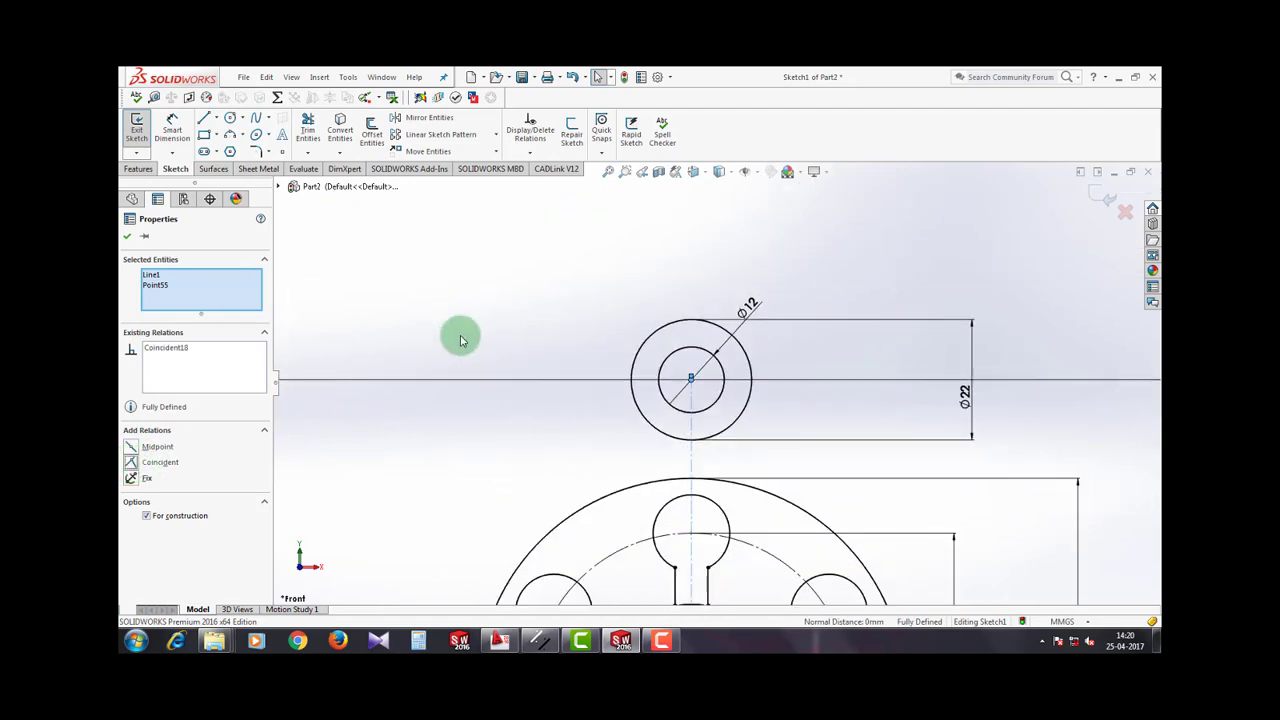
{"action": "scroll", "coordinate": [831, 554], "scroll_direction": "down", "scroll_amount": 5}
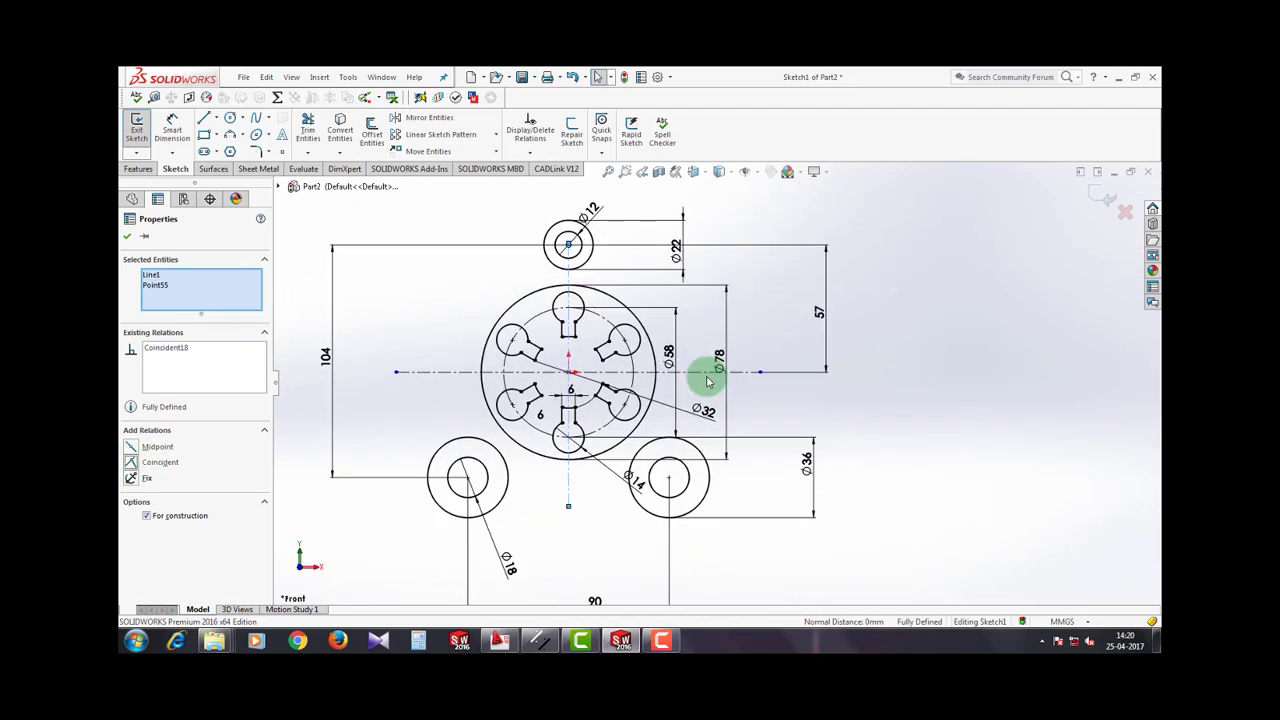
{"action": "key", "text": "Escape"}
Step: Sketch a three-point arc bulging outward from the lower-left outer circle to the upper outer circle
{"action": "scroll", "coordinate": [746, 354], "scroll_direction": "up", "scroll_amount": 3}
{"action": "scroll", "coordinate": [748, 355], "scroll_direction": "down", "scroll_amount": 2}
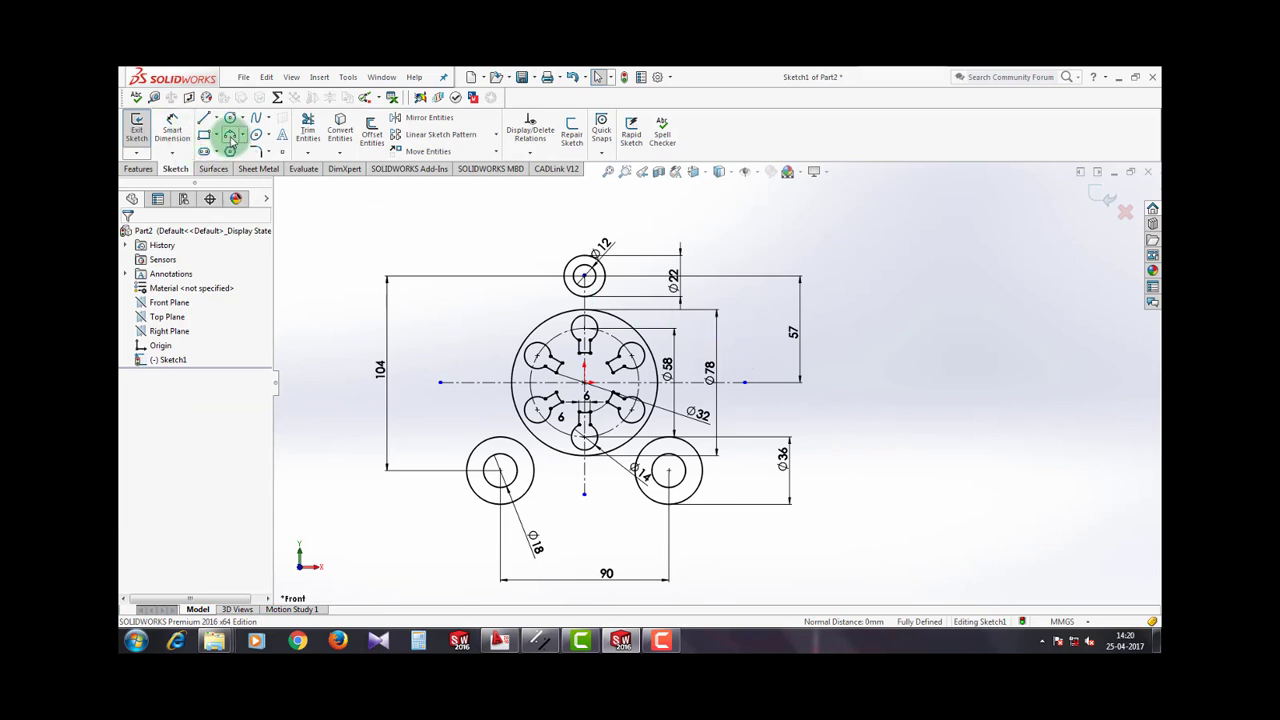
{"action": "left_click", "coordinate": [230, 139]}
{"action": "scroll", "coordinate": [625, 310], "scroll_direction": "down", "scroll_amount": 3}
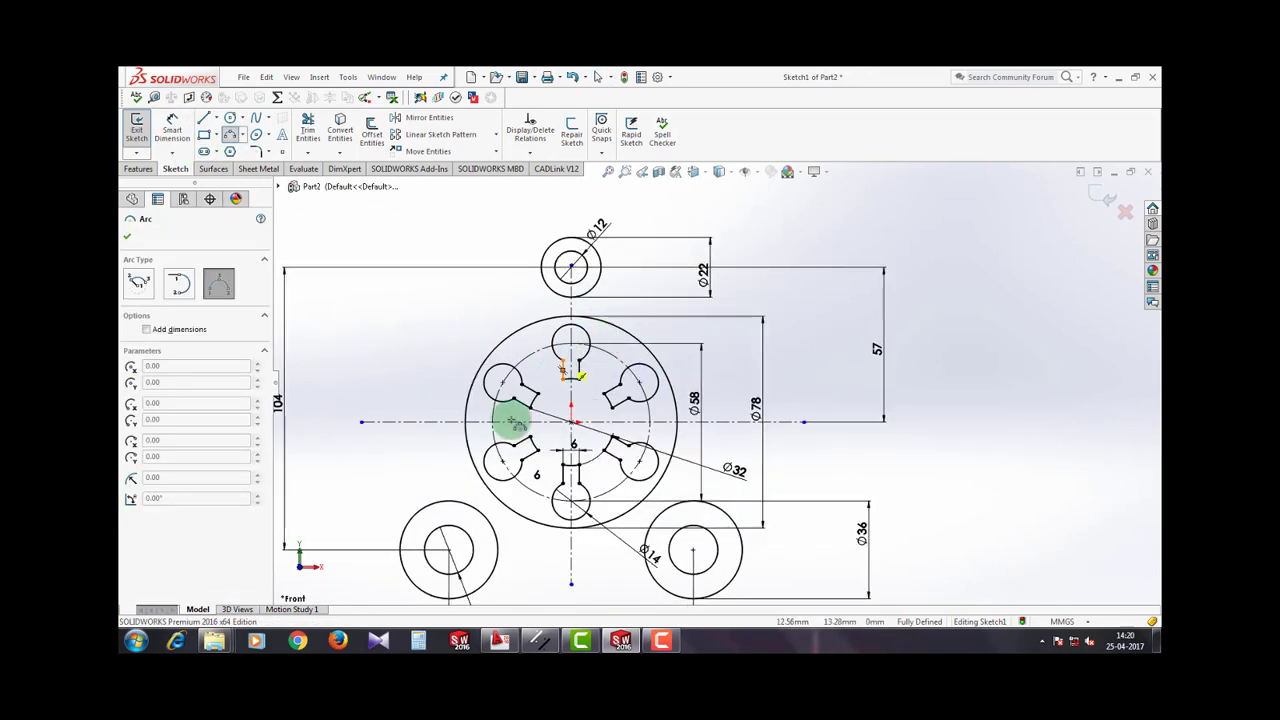
{"action": "left_click", "coordinate": [447, 502]}
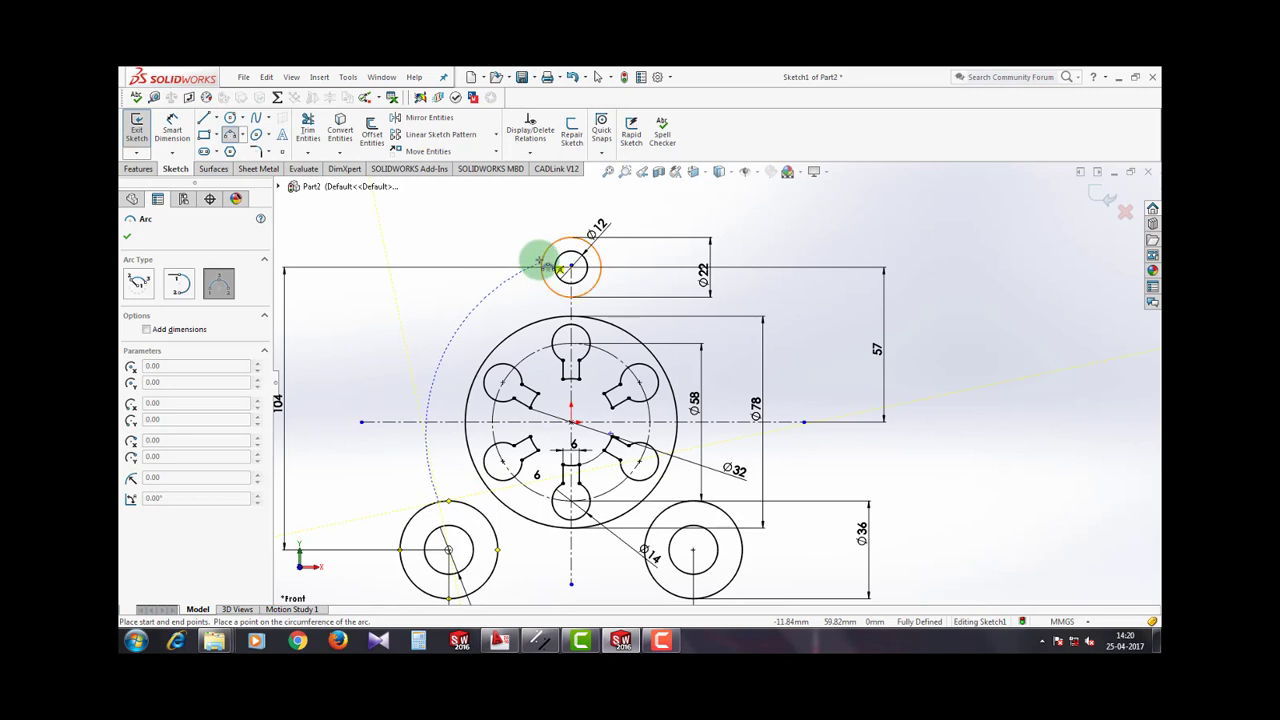
{"action": "left_click", "coordinate": [460, 326]}
Step: Sketch a matching three-point arc from the upper outer circle to the lower-right outer circle
{"action": "left_click", "coordinate": [617, 264]}
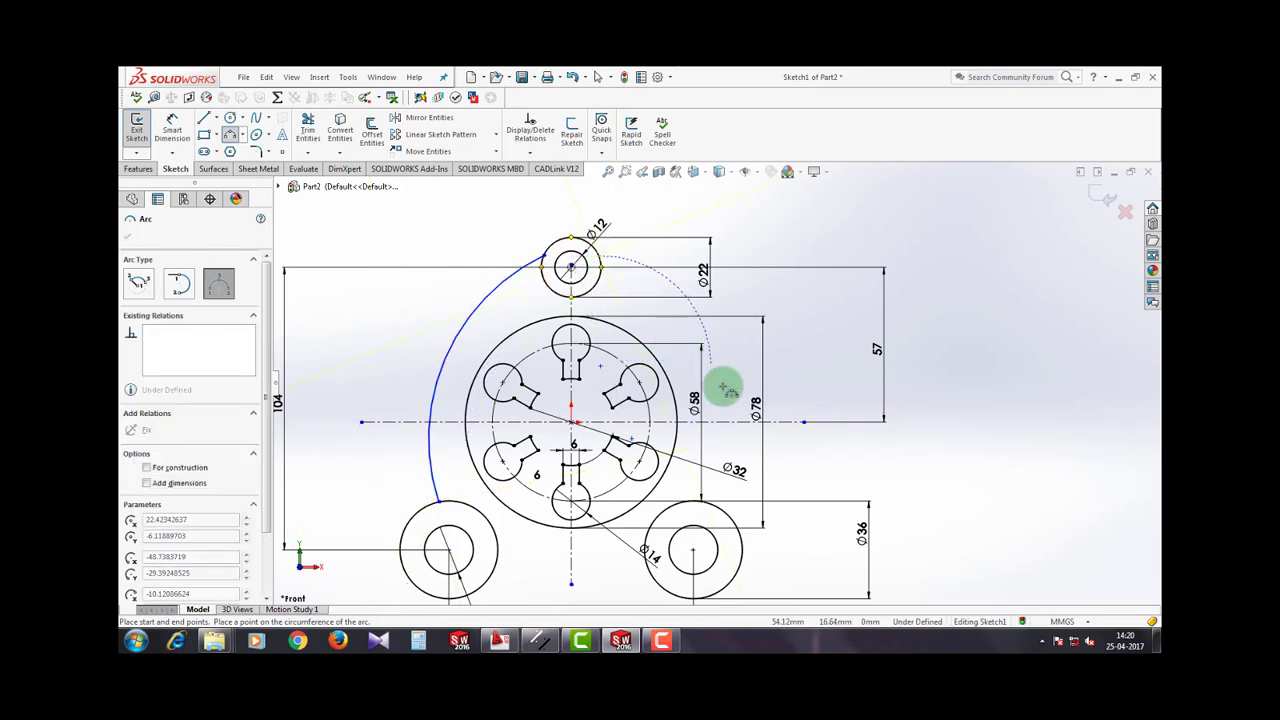
{"action": "left_click", "coordinate": [729, 499]}
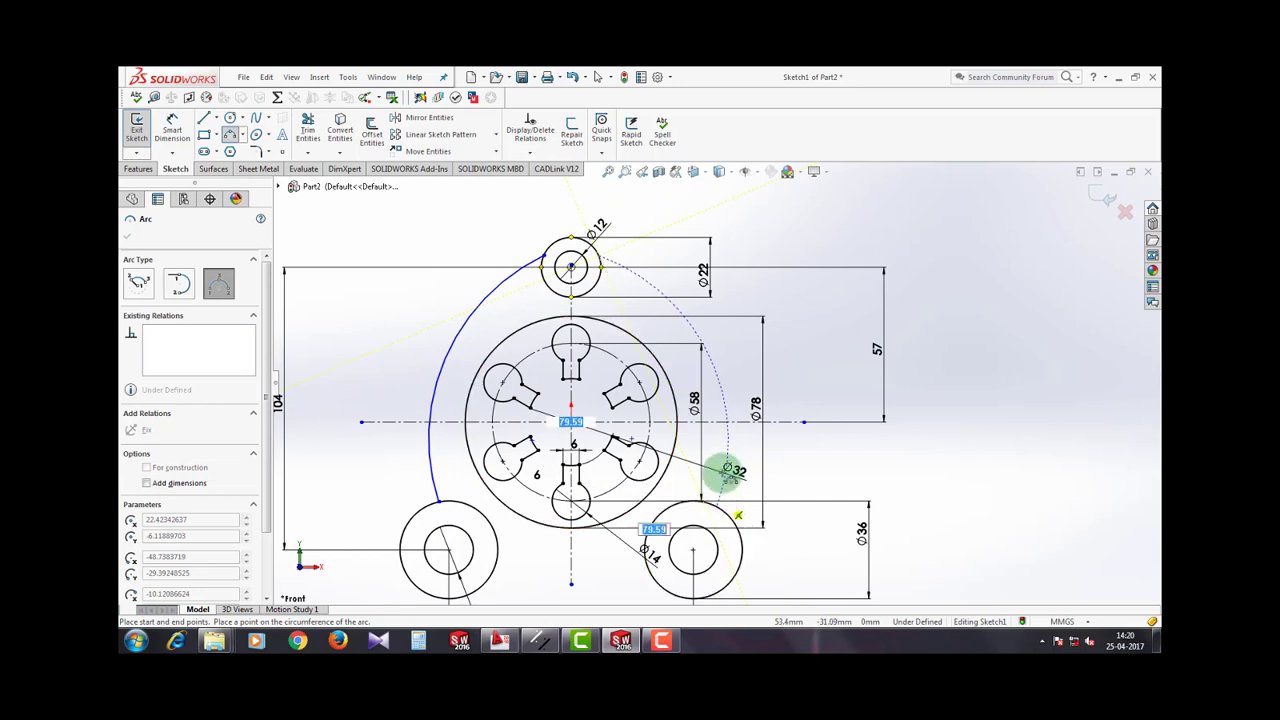
{"action": "left_click", "coordinate": [724, 380]}
{"action": "key", "text": "Escape"}
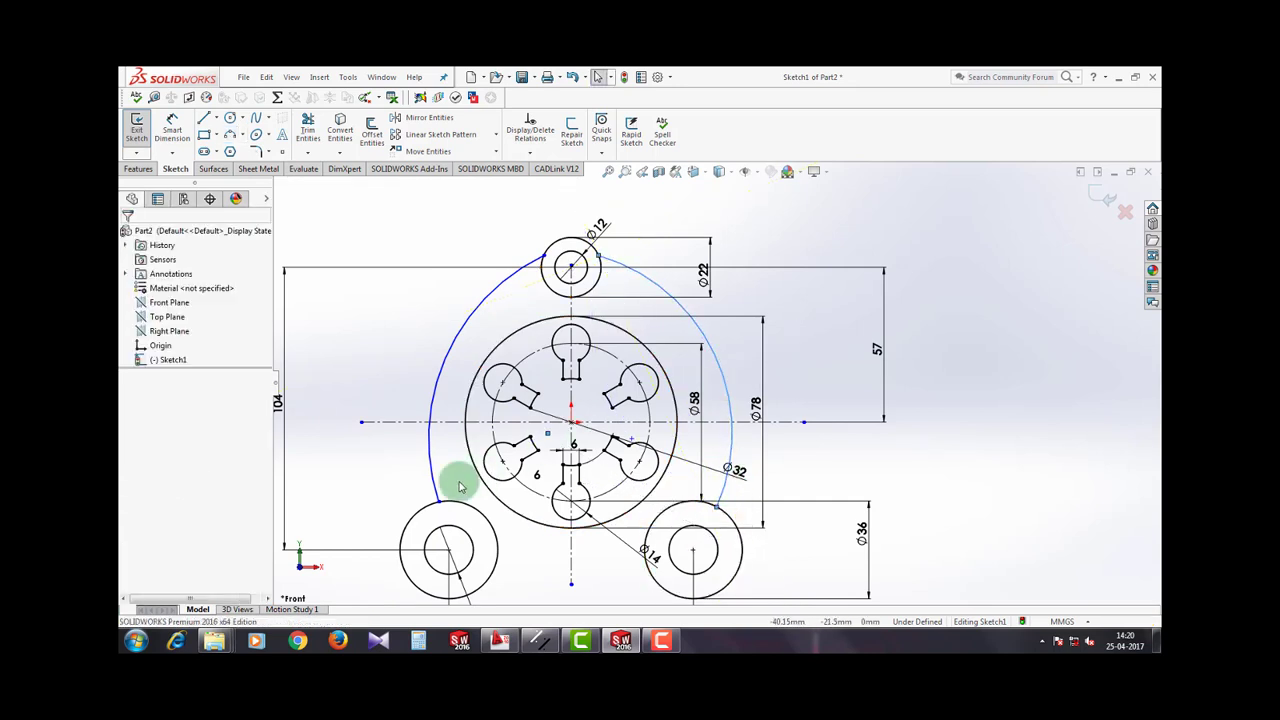
{"action": "left_click", "coordinate": [230, 134]}
{"action": "scroll", "coordinate": [400, 532], "scroll_direction": "down", "scroll_amount": 2}
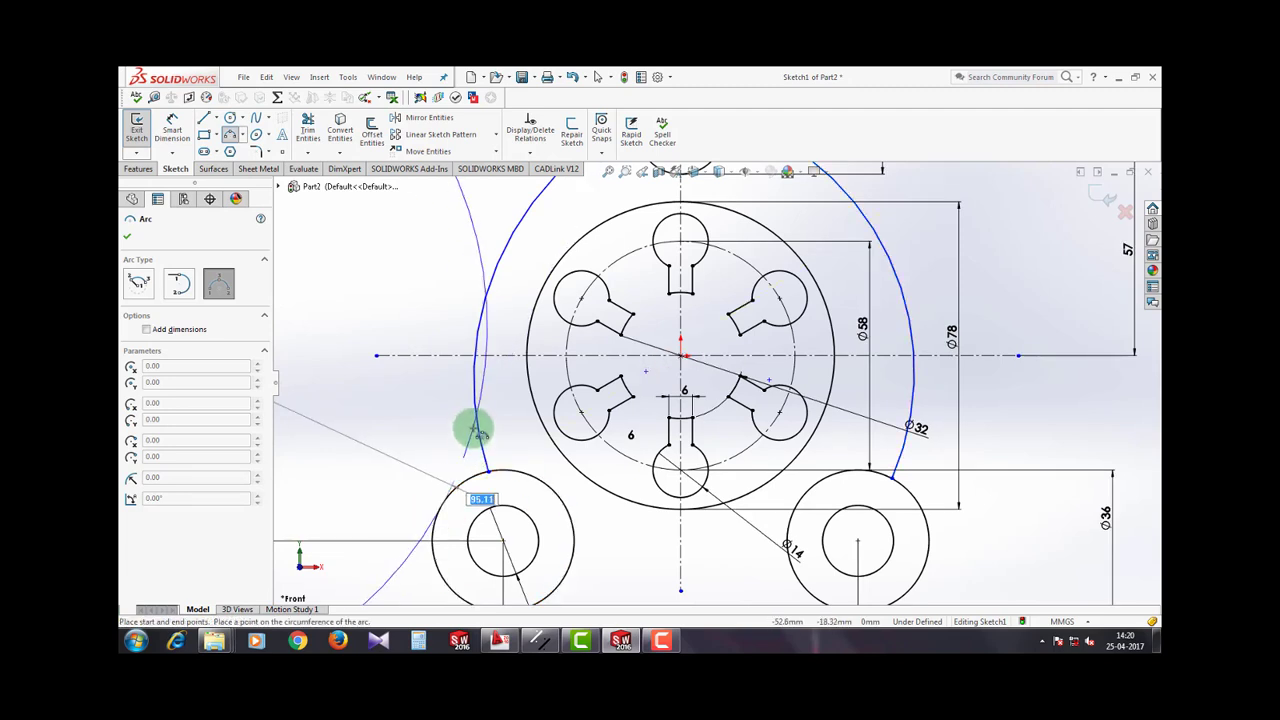
{"action": "key", "text": "Escape"}
Step: Sketch a short three-point arc from the outer side of the lower-left outer circle to the long left arc
{"action": "left_click", "coordinate": [230, 134]}
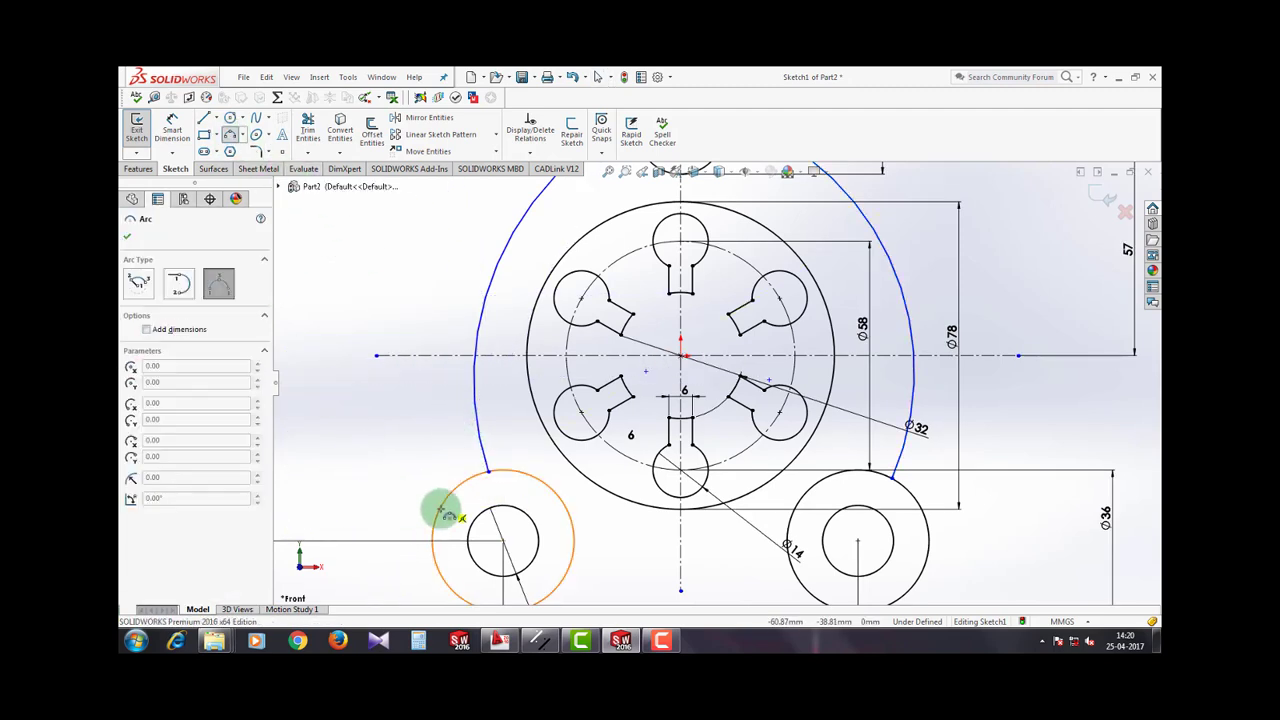
{"action": "left_click", "coordinate": [443, 507]}
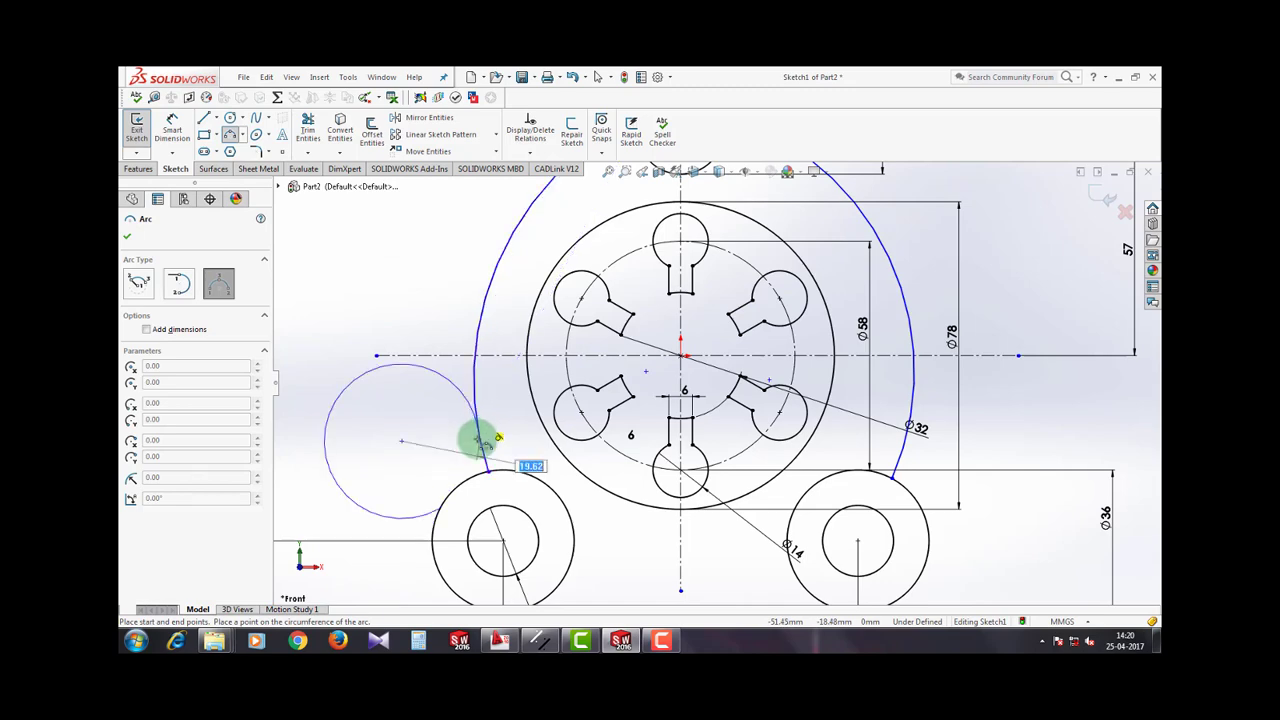
{"action": "left_click", "coordinate": [482, 462]}
{"action": "left_click", "coordinate": [470, 465]}
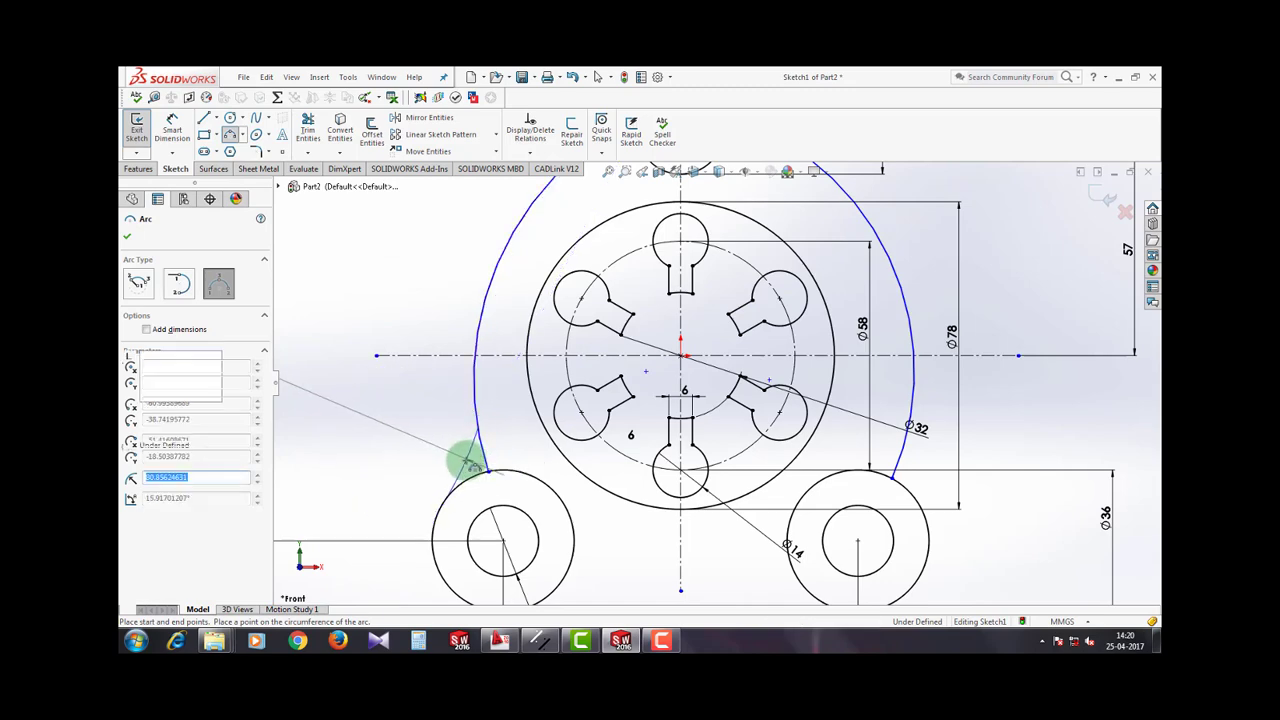
{"action": "key", "text": "Escape"}
Step: Sketch a short three-point arc between the long right arc and the outer side of the lower-right outer circle
{"action": "left_click", "coordinate": [229, 134]}
{"action": "scroll", "coordinate": [291, 280], "scroll_direction": "up", "scroll_amount": 6}
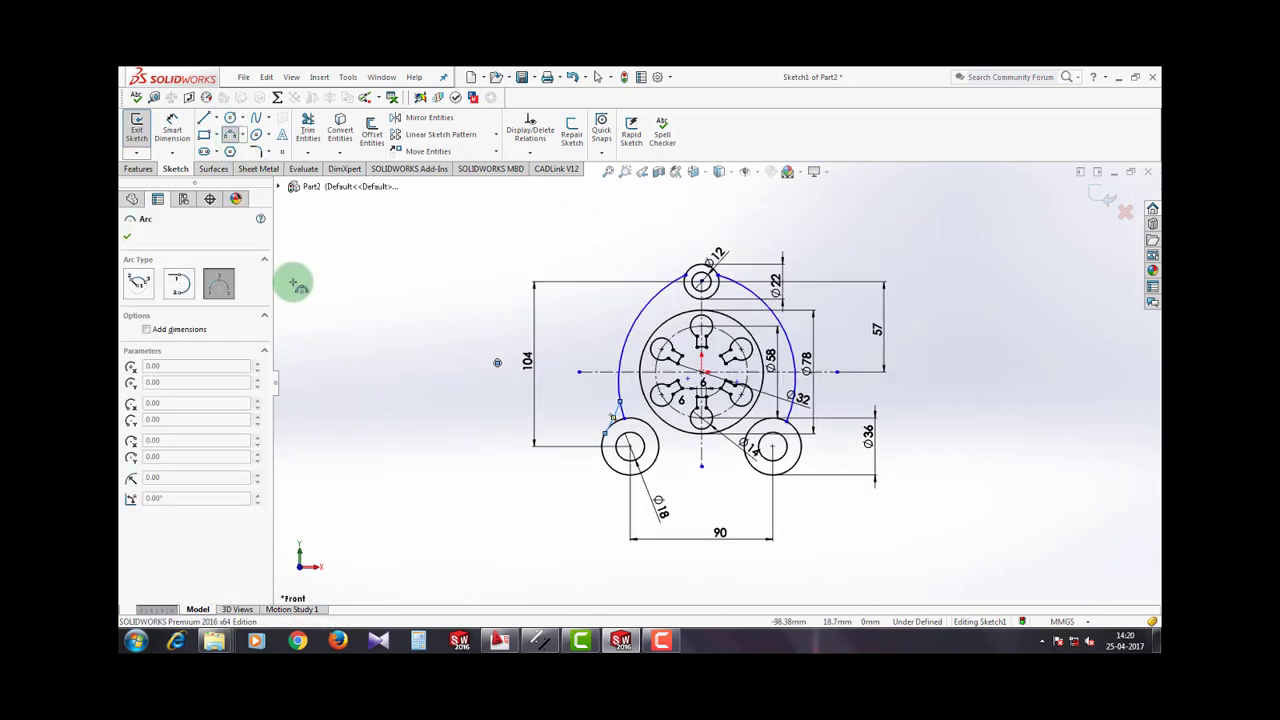
{"action": "scroll", "coordinate": [785, 404], "scroll_direction": "down", "scroll_amount": 7}
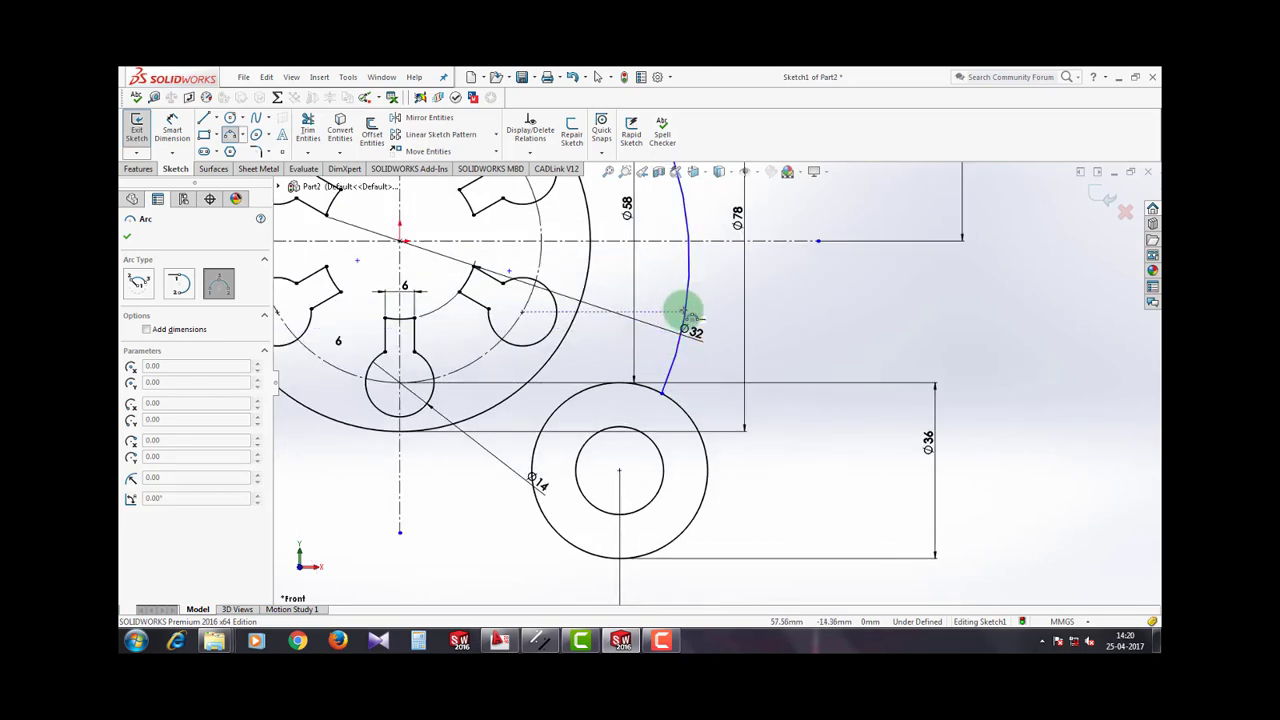
{"action": "left_click", "coordinate": [706, 441]}
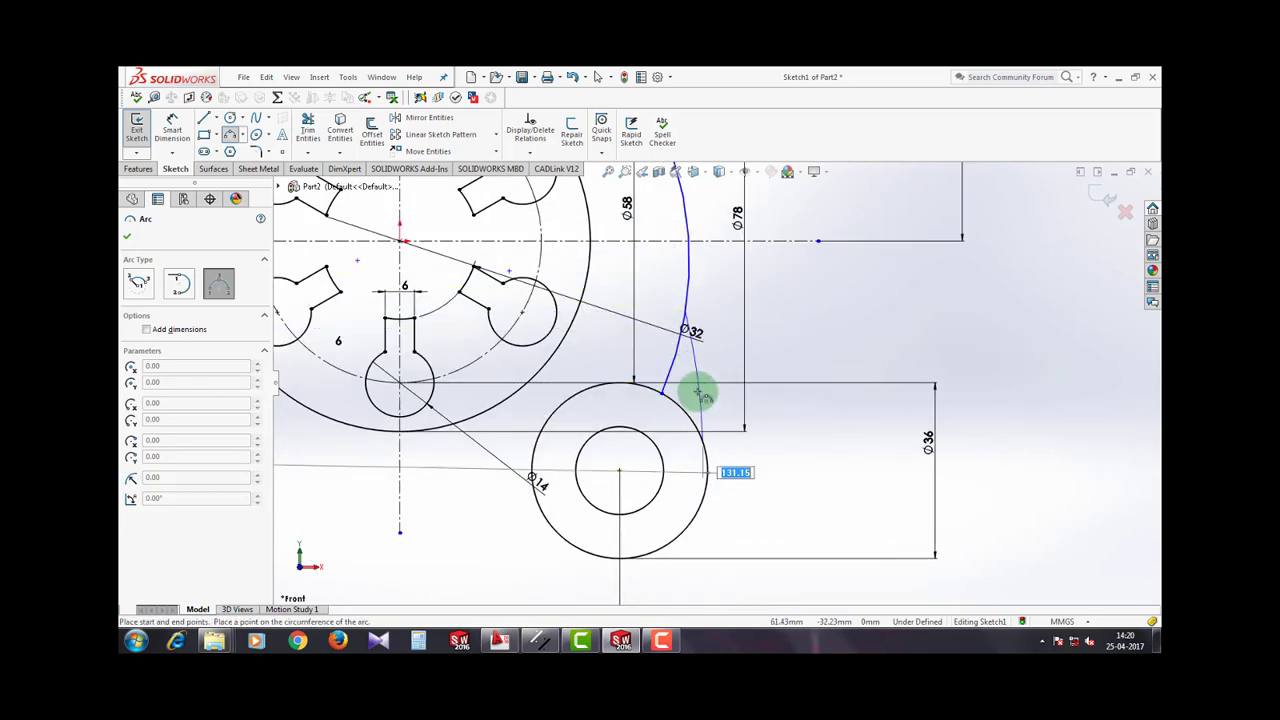
{"action": "left_click", "coordinate": [689, 366]}
{"action": "key", "text": "Escape"}
Step: Make the long left arc and the short left arc tangent to each other
{"action": "scroll", "coordinate": [721, 388], "scroll_direction": "up", "scroll_amount": 6}
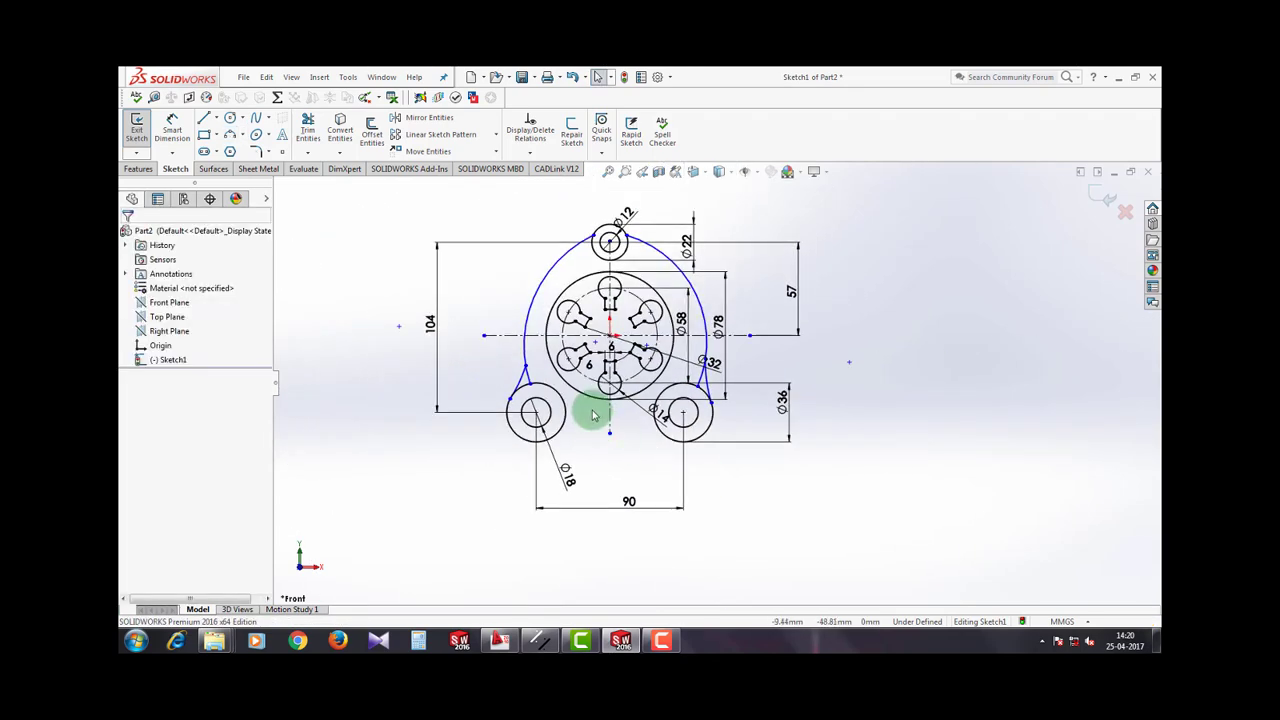
{"action": "scroll", "coordinate": [530, 394], "scroll_direction": "down", "scroll_amount": 5}
{"action": "left_click", "coordinate": [511, 349]}
{"action": "left_click", "coordinate": [513, 323], "text": "ctrl"}
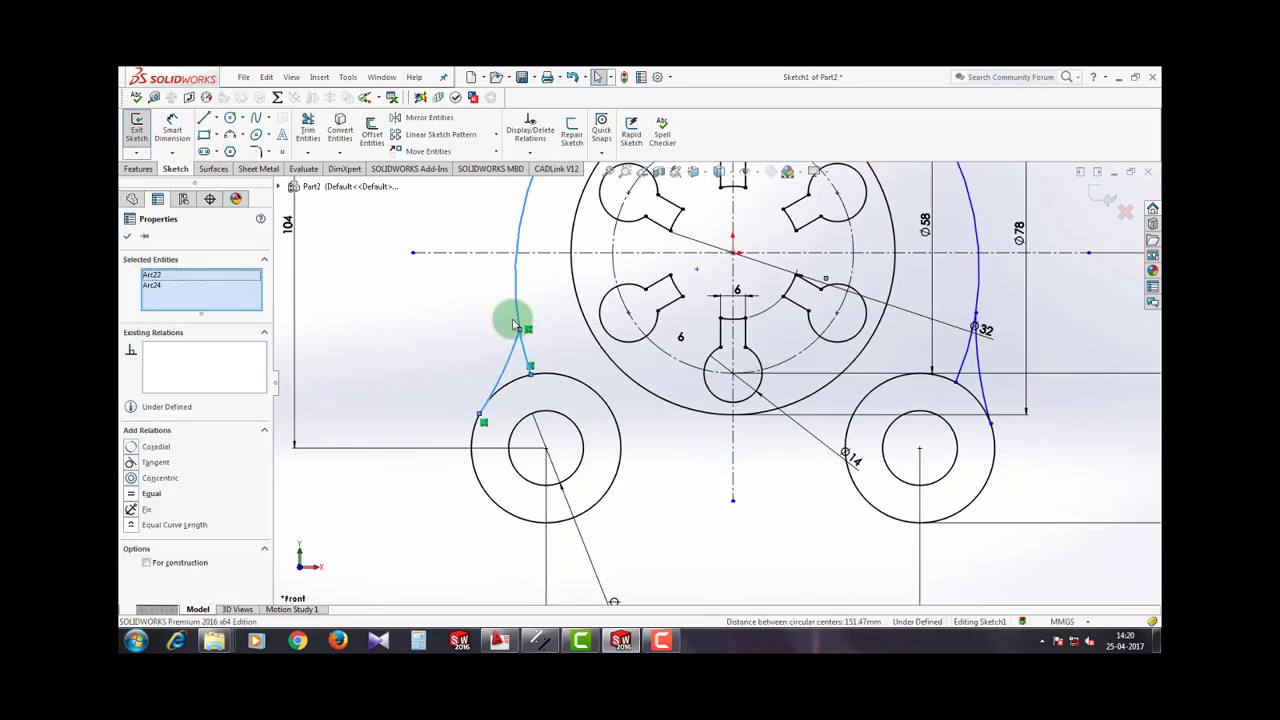
{"action": "left_click", "coordinate": [131, 462]}
{"action": "left_click", "coordinate": [426, 520]}
Step: Make the short left arc tangent to the lower-left outer circle
{"action": "left_click", "coordinate": [500, 386]}
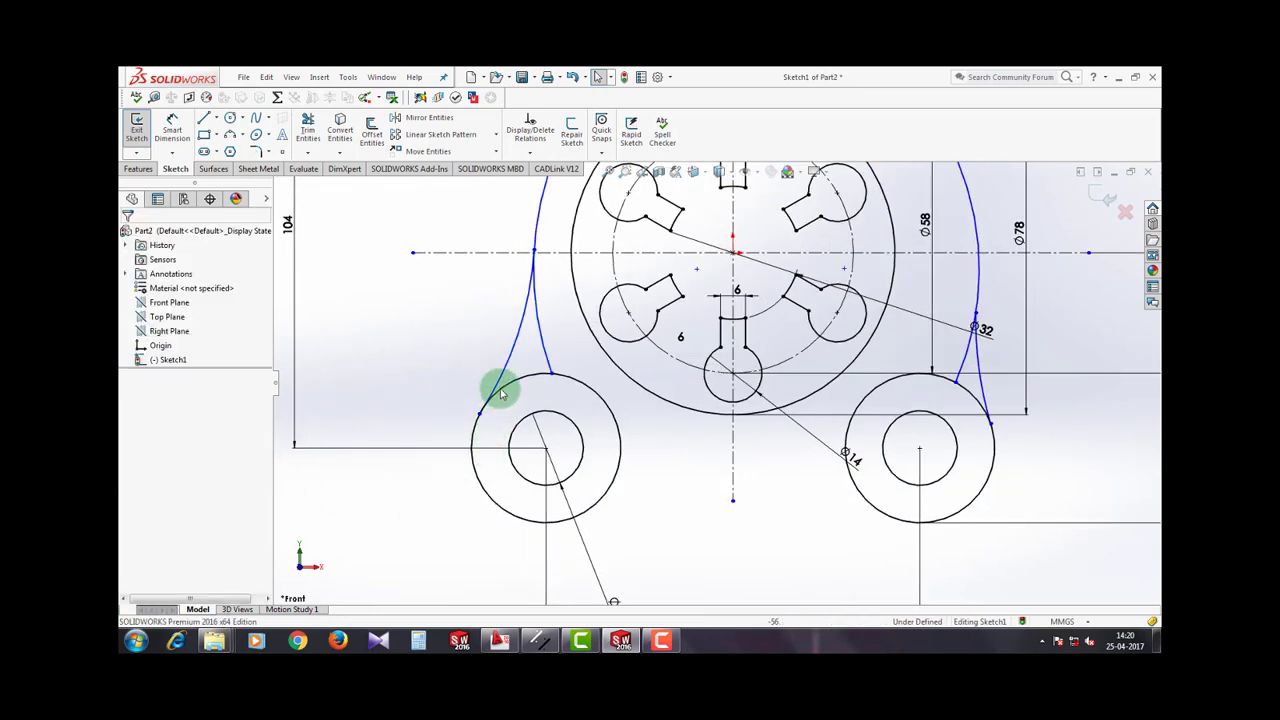
{"action": "left_click", "coordinate": [474, 451], "text": "ctrl"}
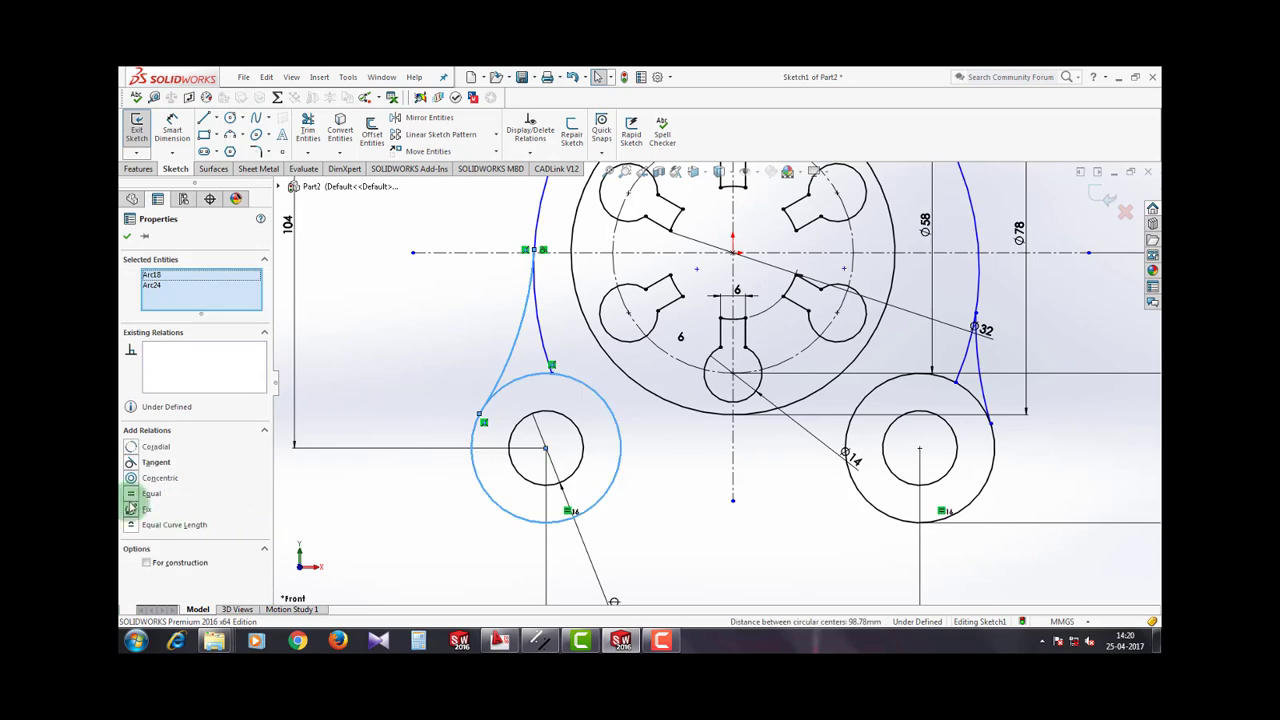
{"action": "left_click", "coordinate": [131, 462]}
{"action": "left_click", "coordinate": [371, 517]}
Step: Make the long left arc tangent to the upper outer circle
{"action": "scroll", "coordinate": [463, 543], "scroll_direction": "up", "scroll_amount": 5}
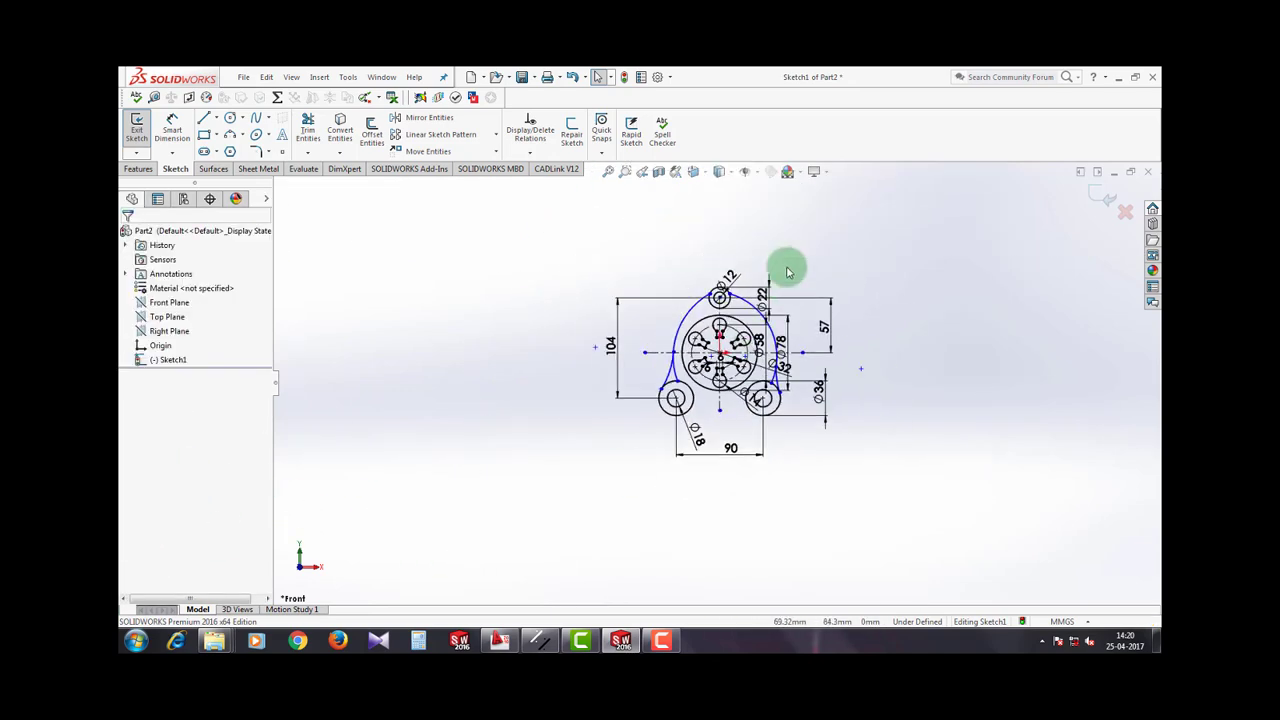
{"action": "scroll", "coordinate": [632, 375], "scroll_direction": "down", "scroll_amount": 6}
{"action": "scroll", "coordinate": [632, 375], "scroll_direction": "down", "scroll_amount": 2}
{"action": "left_click", "coordinate": [560, 389]}
{"action": "left_click", "coordinate": [600, 363], "text": "ctrl"}
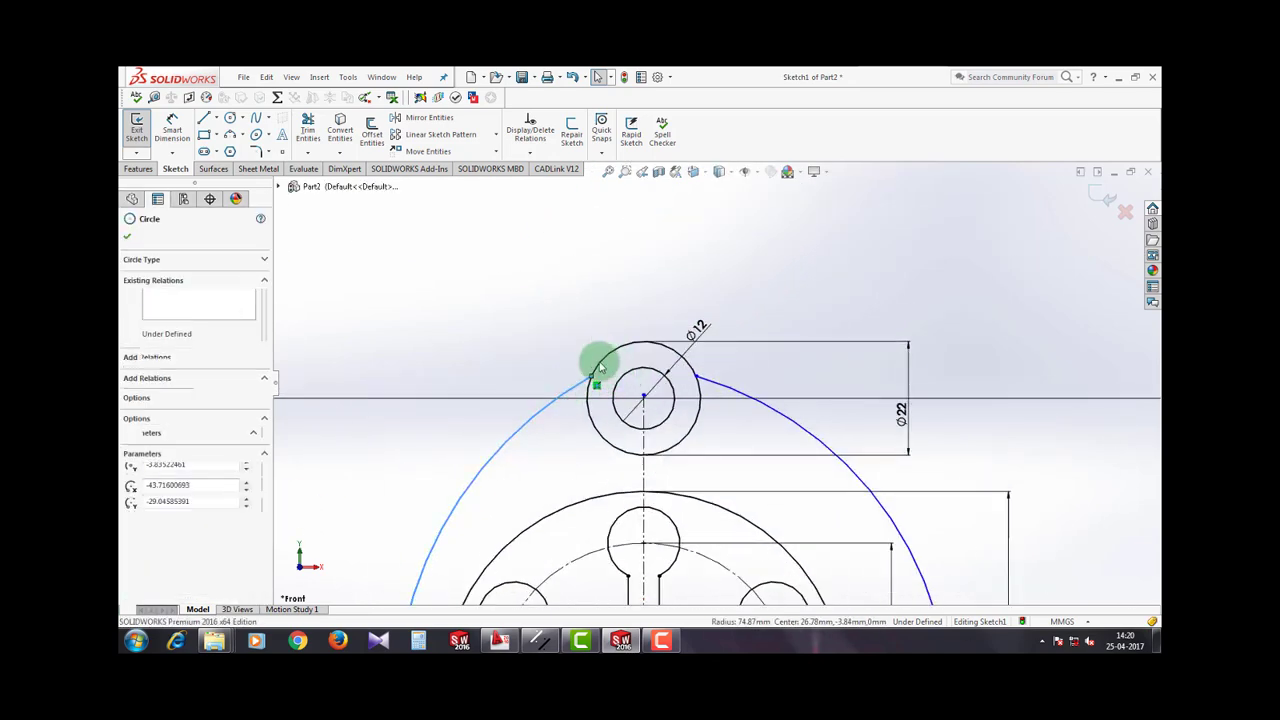
{"action": "left_click", "coordinate": [131, 464]}
{"action": "left_click", "coordinate": [414, 406]}
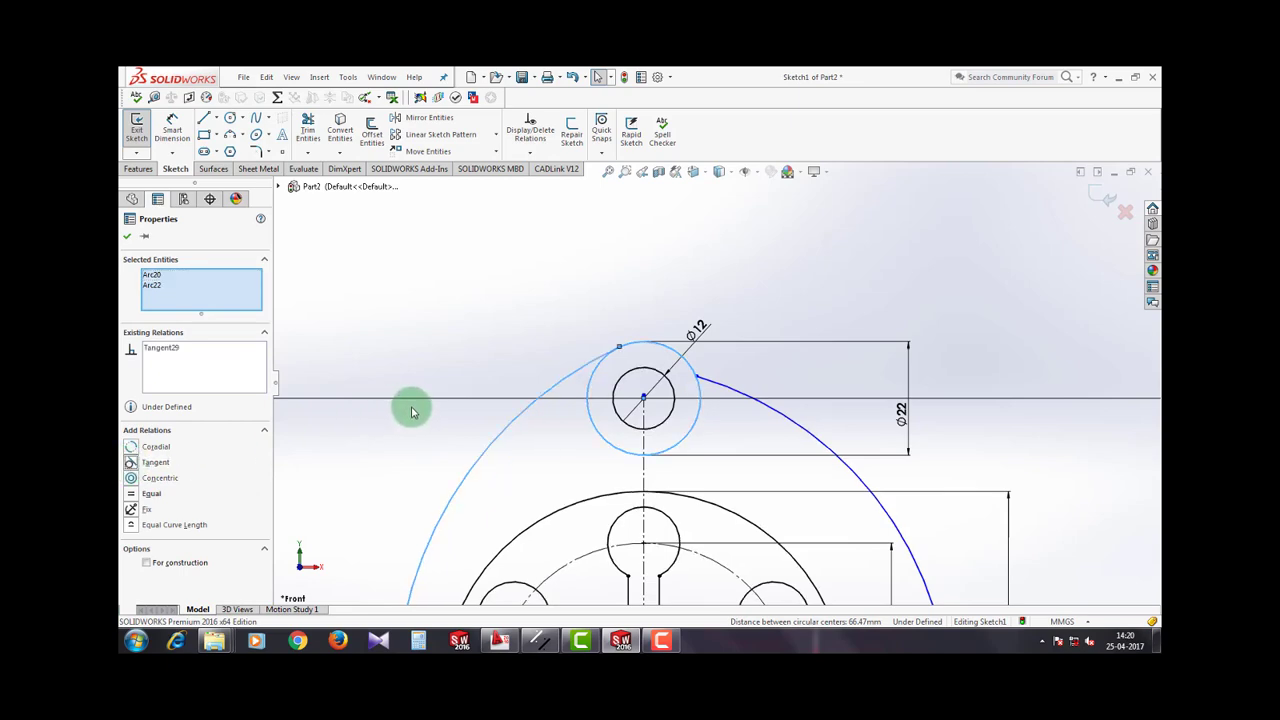
Step: Make the long right arc tangent to the upper outer circle
{"action": "left_click", "coordinate": [745, 395]}
{"action": "left_click", "coordinate": [648, 405], "text": "ctrl"}
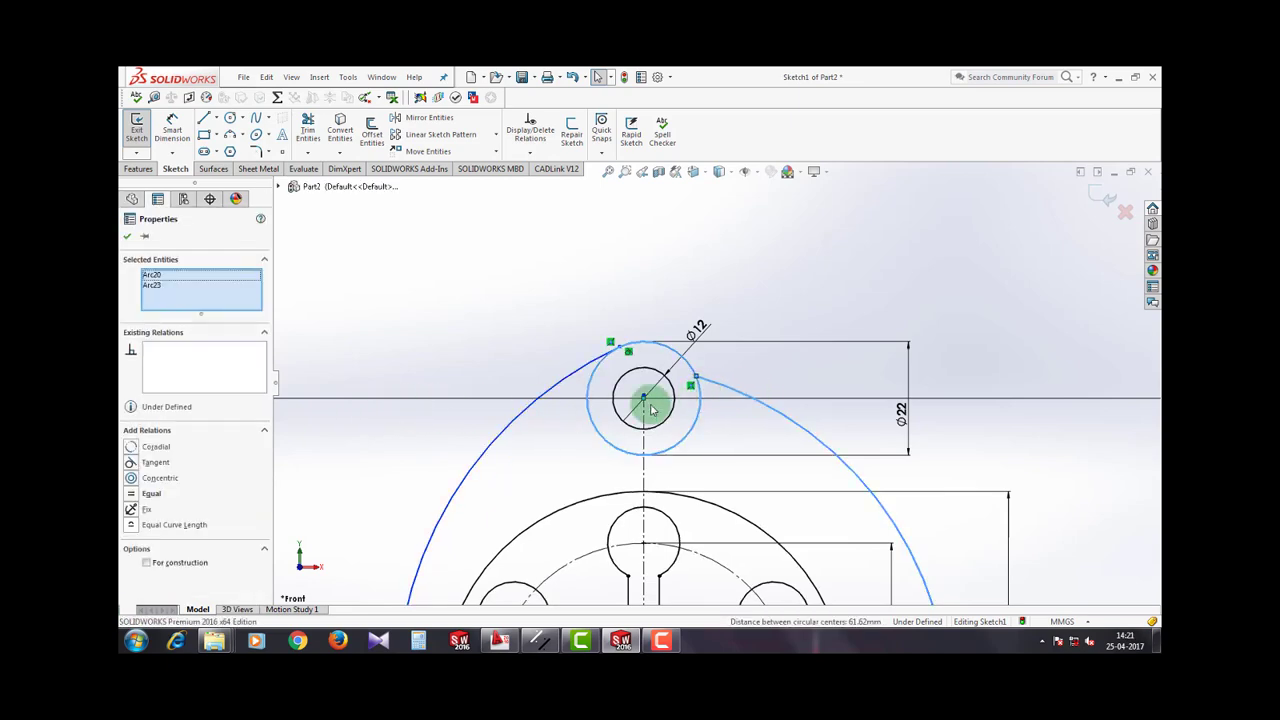
{"action": "left_click", "coordinate": [148, 463]}
{"action": "left_click", "coordinate": [489, 291]}
Step: Make the long right arc and the short right arc tangent to each other
{"action": "scroll", "coordinate": [509, 277], "scroll_direction": "up", "scroll_amount": 3}
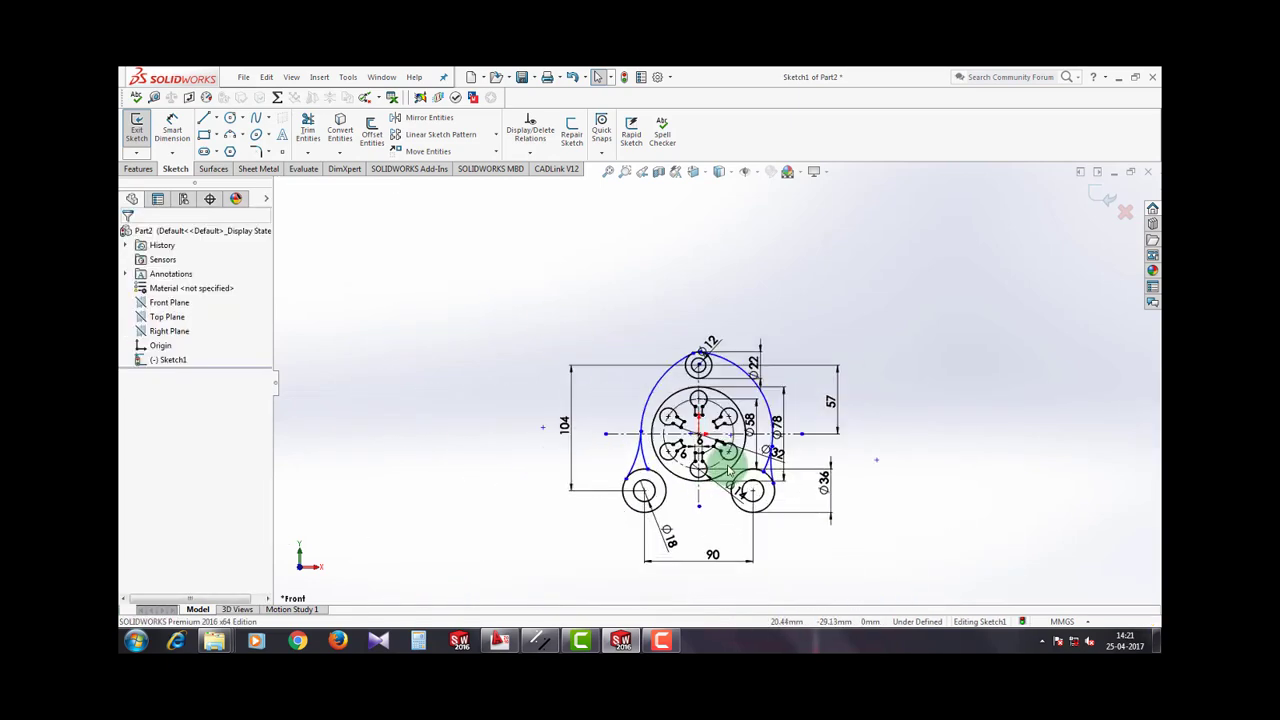
{"action": "scroll", "coordinate": [759, 490], "scroll_direction": "down", "scroll_amount": 5}
{"action": "left_click", "coordinate": [818, 292]}
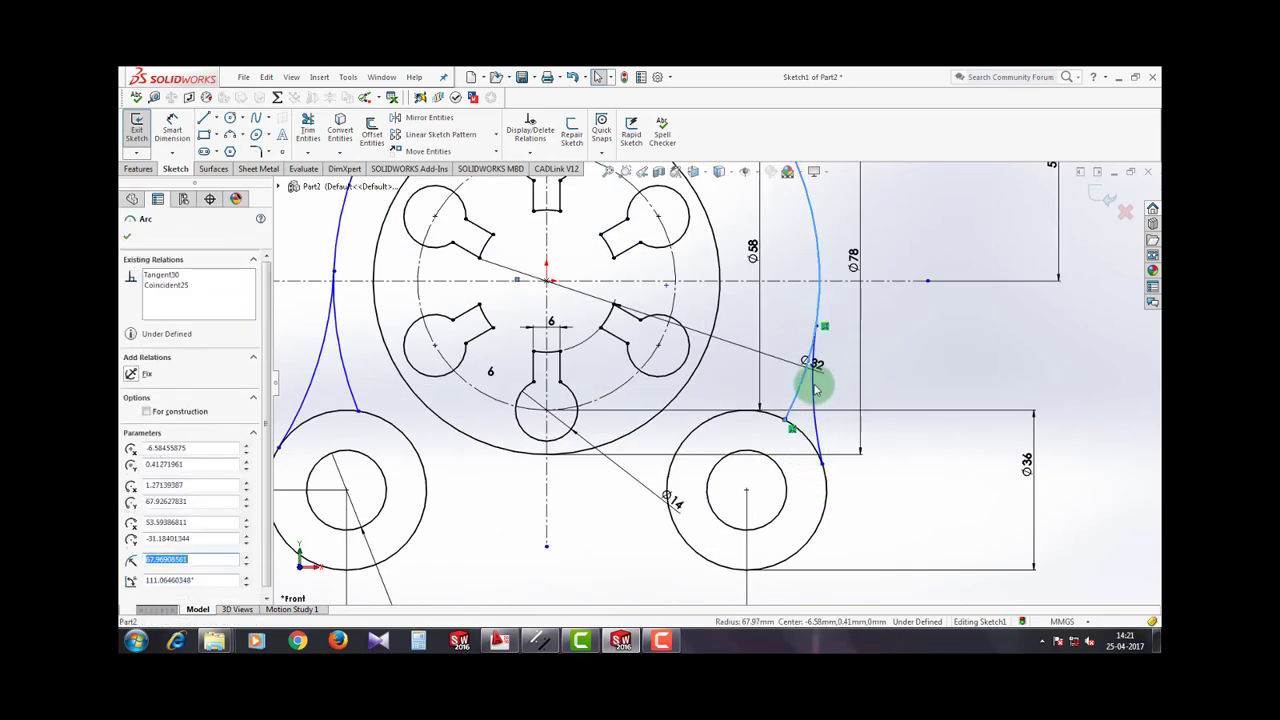
{"action": "left_click", "coordinate": [815, 393], "text": "ctrl"}
{"action": "left_click", "coordinate": [130, 462]}
{"action": "left_click", "coordinate": [594, 560]}
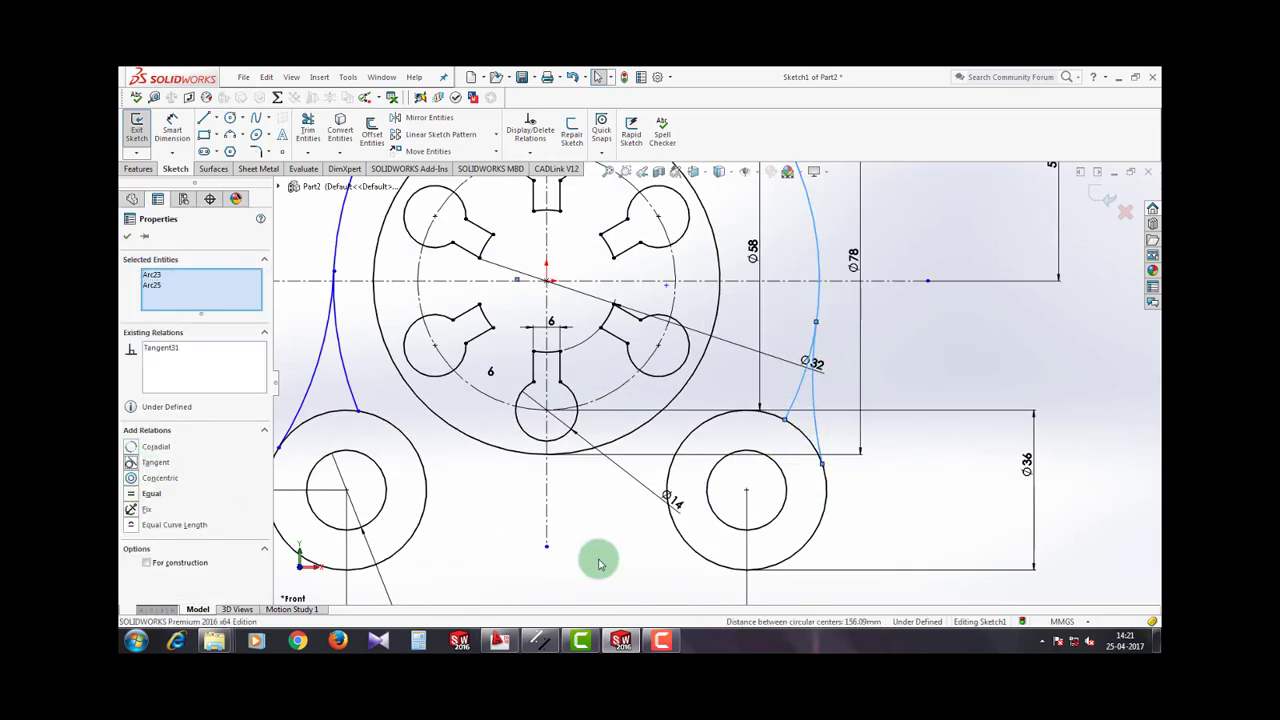
Step: Make the short right arc tangent to the lower-right outer circle
{"action": "left_click", "coordinate": [814, 443]}
{"action": "left_click", "coordinate": [829, 512], "text": "ctrl"}
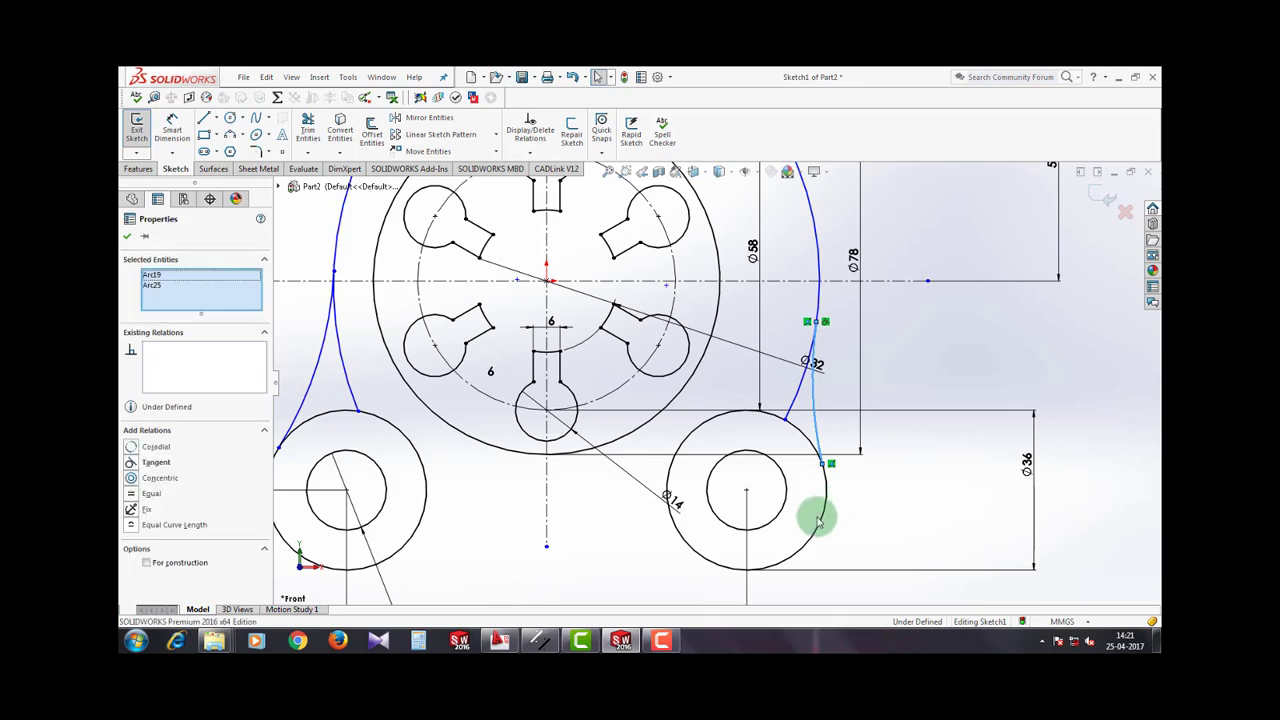
{"action": "left_click", "coordinate": [131, 462]}
{"action": "scroll", "coordinate": [590, 537], "scroll_direction": "up", "scroll_amount": 6}
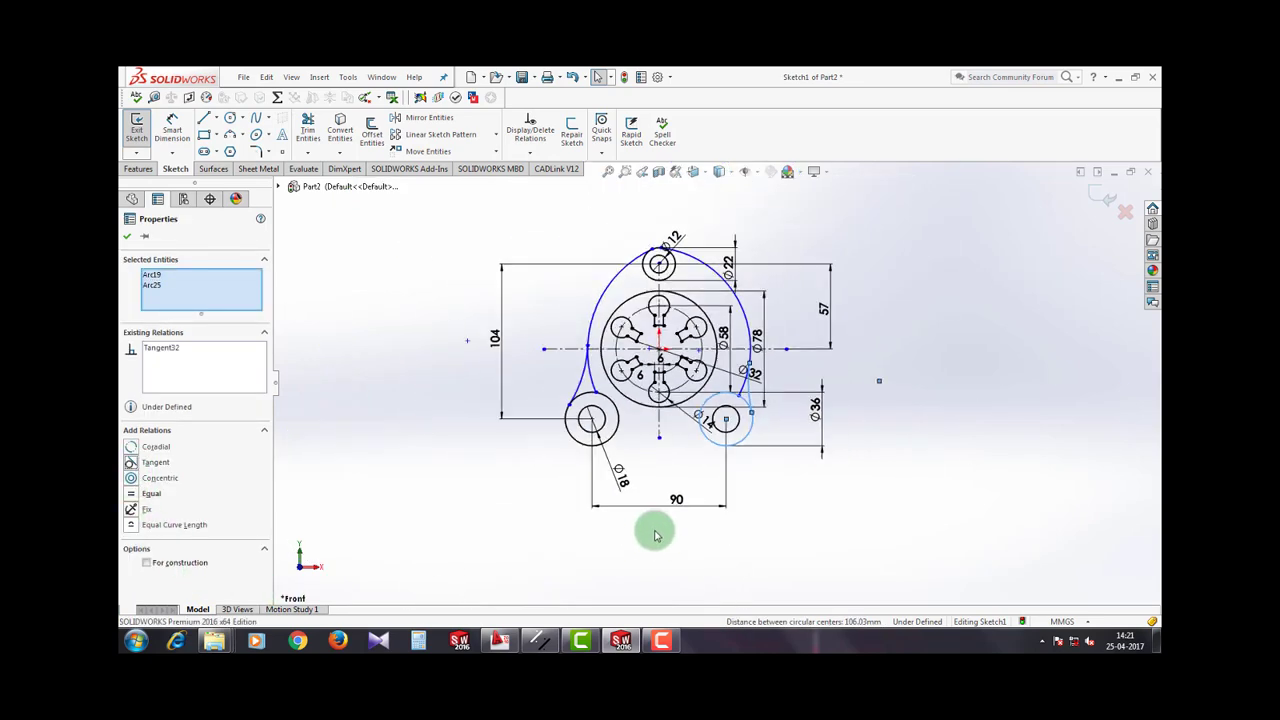
Step: Dimension the long right outline arc's radius as 82 mm
{"action": "scroll", "coordinate": [782, 310], "scroll_direction": "down", "scroll_amount": 3}
{"action": "left_click", "coordinate": [752, 305]}
{"action": "right_click_drag", "start_coordinate": [928, 428], "coordinate": [940, 350]}
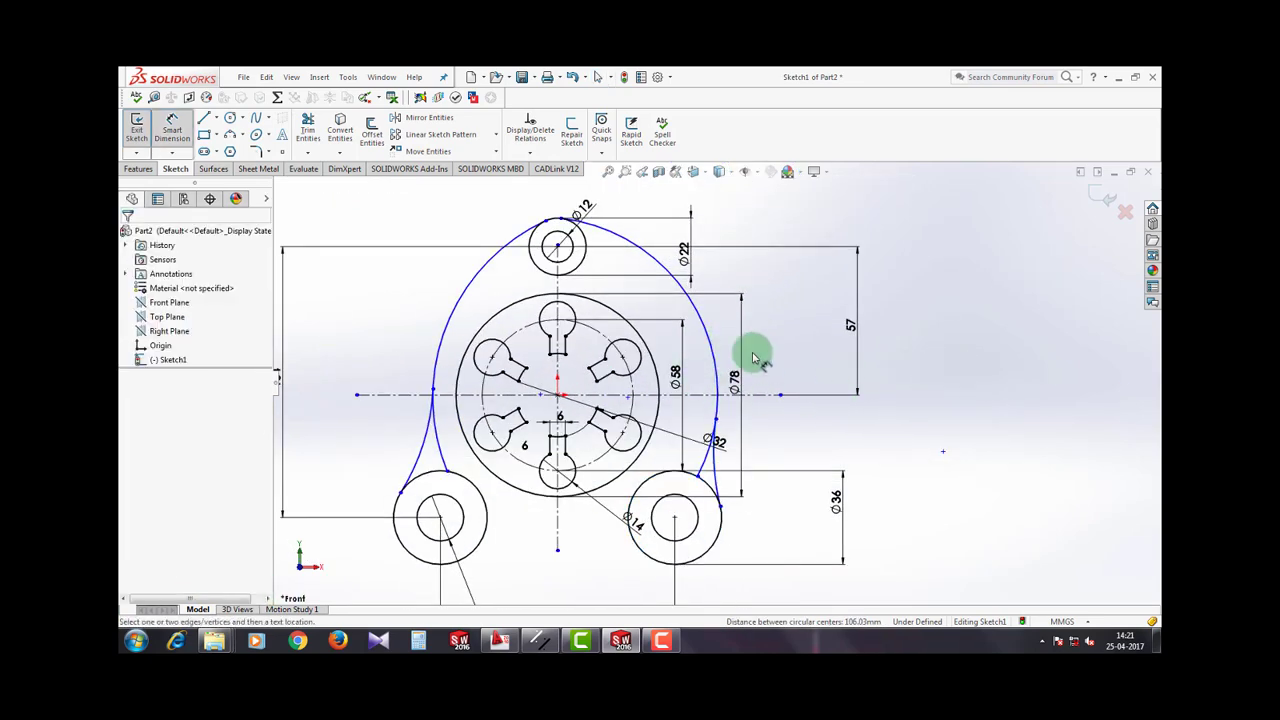
{"action": "left_click", "coordinate": [702, 331]}
{"action": "left_click", "coordinate": [772, 268]}
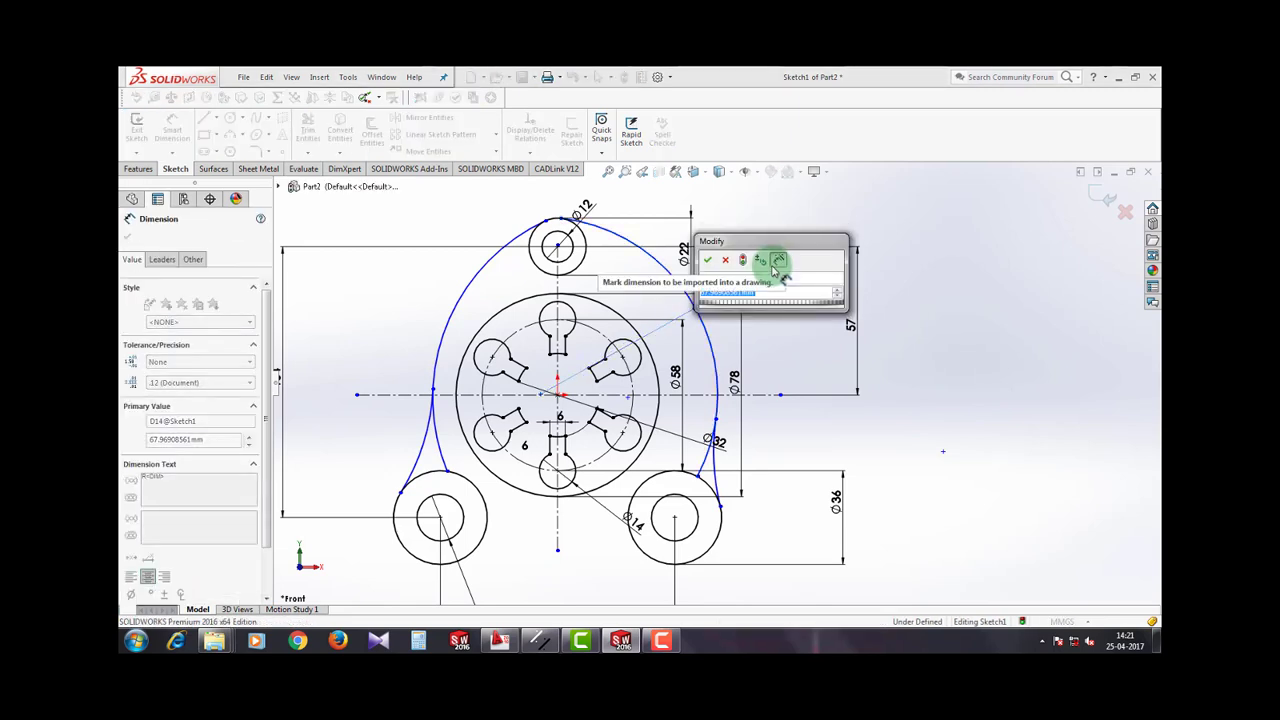
{"action": "type", "text": "82"}
{"action": "key", "text": "Return"}
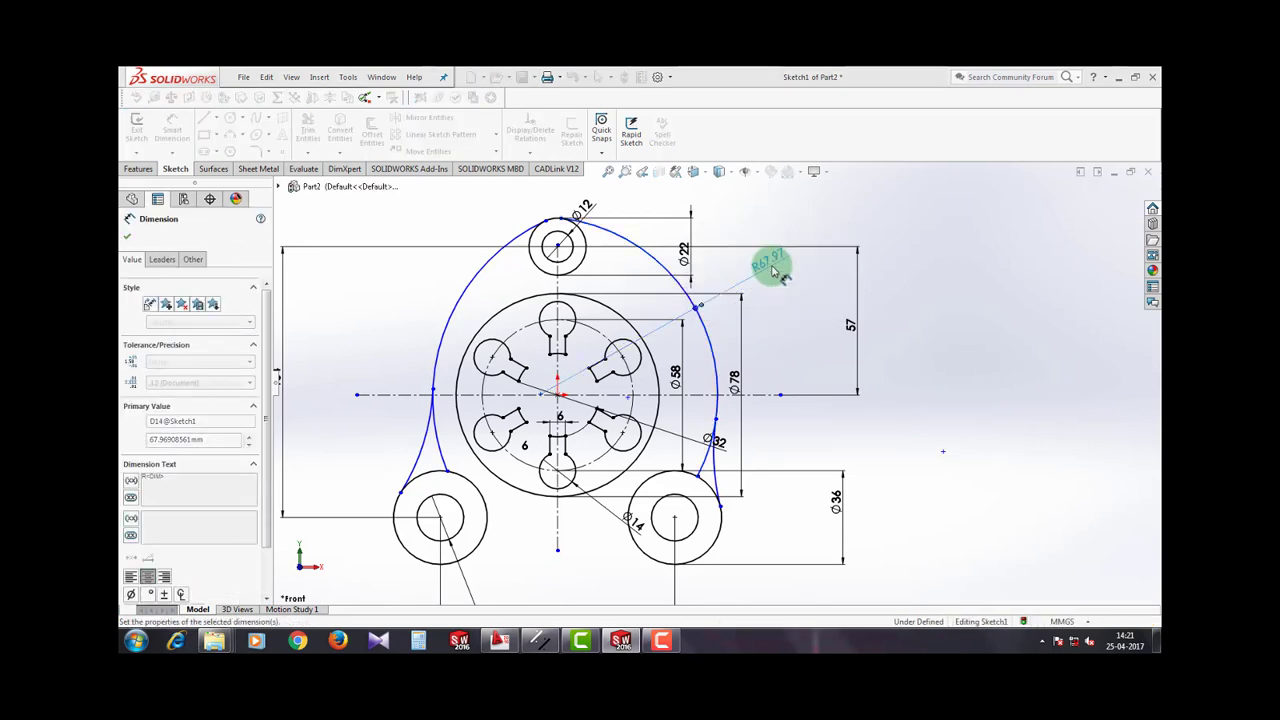
Step: Dimension the long left outline arc's radius as 82 mm
{"action": "left_click", "coordinate": [450, 312]}
{"action": "left_click", "coordinate": [416, 286]}
{"action": "type", "text": "82"}
{"action": "key", "text": "Return"}
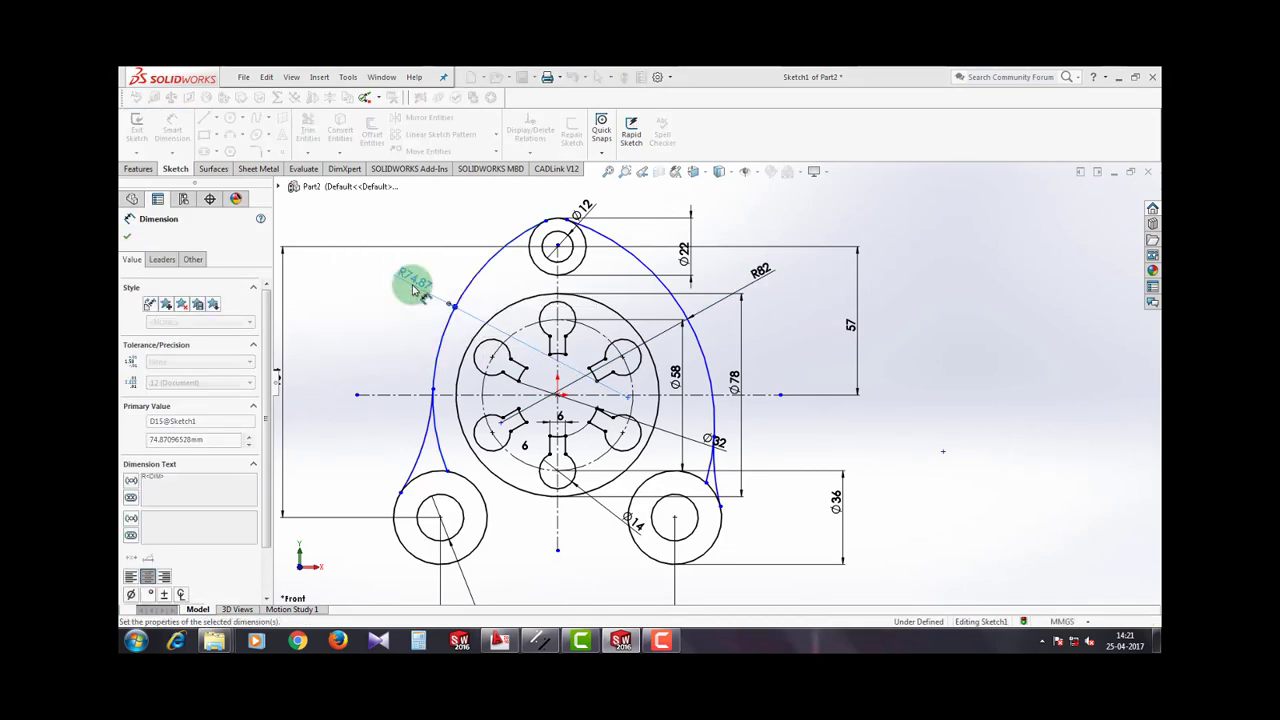
{"action": "key", "text": "Escape"}
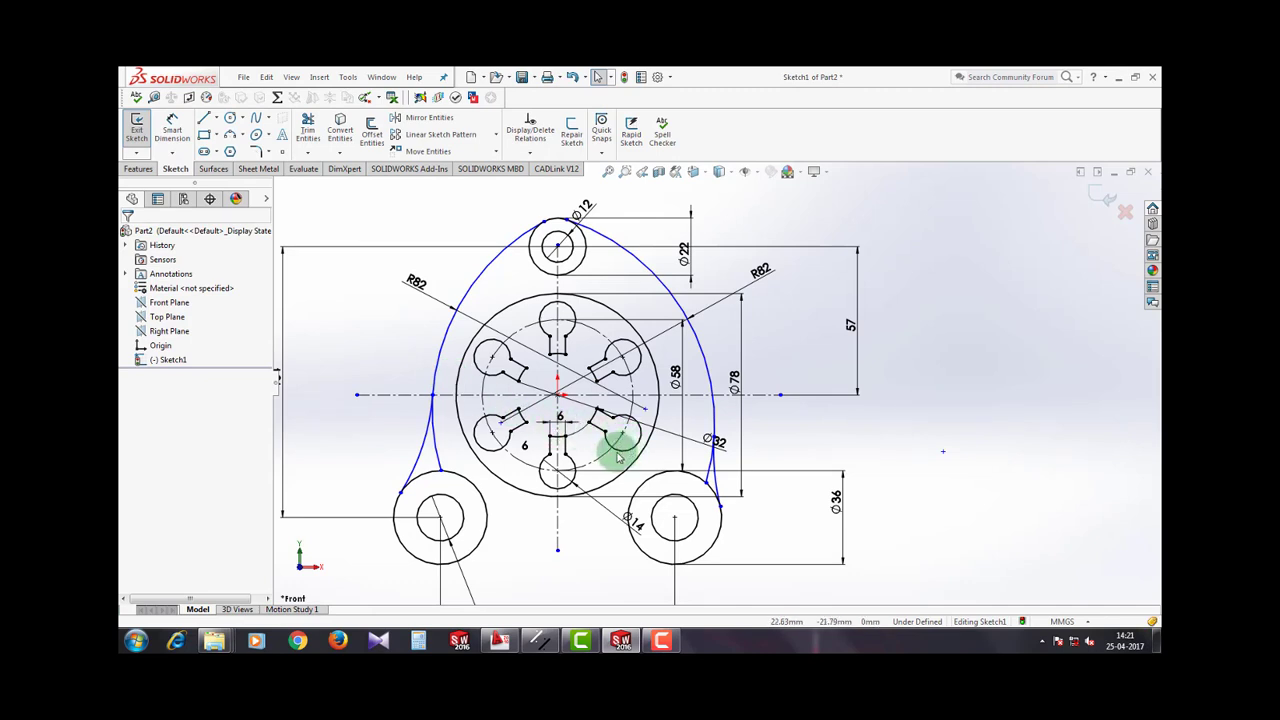
Step: Check the relations of the long right arc and the long left arc's upper endpoint, and pull the right arc slightly inward
{"action": "left_click", "coordinate": [703, 357]}
{"action": "left_click", "coordinate": [530, 433]}
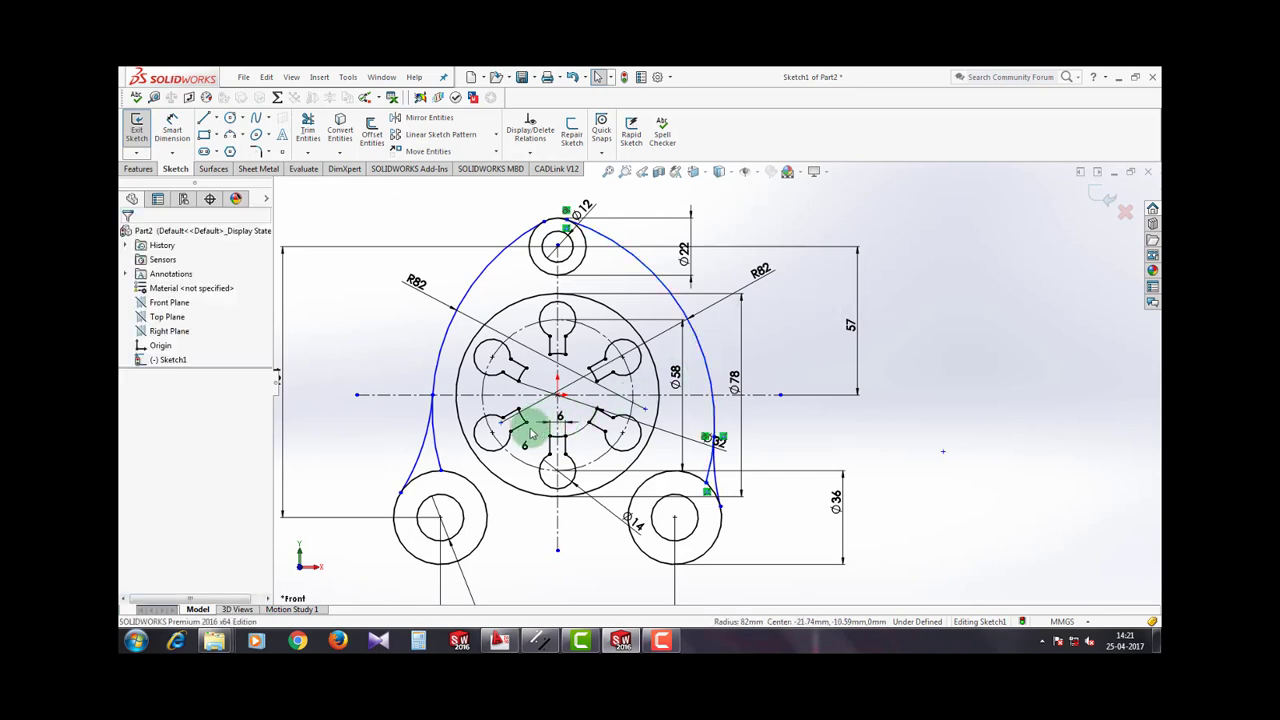
{"action": "left_click", "coordinate": [545, 224]}
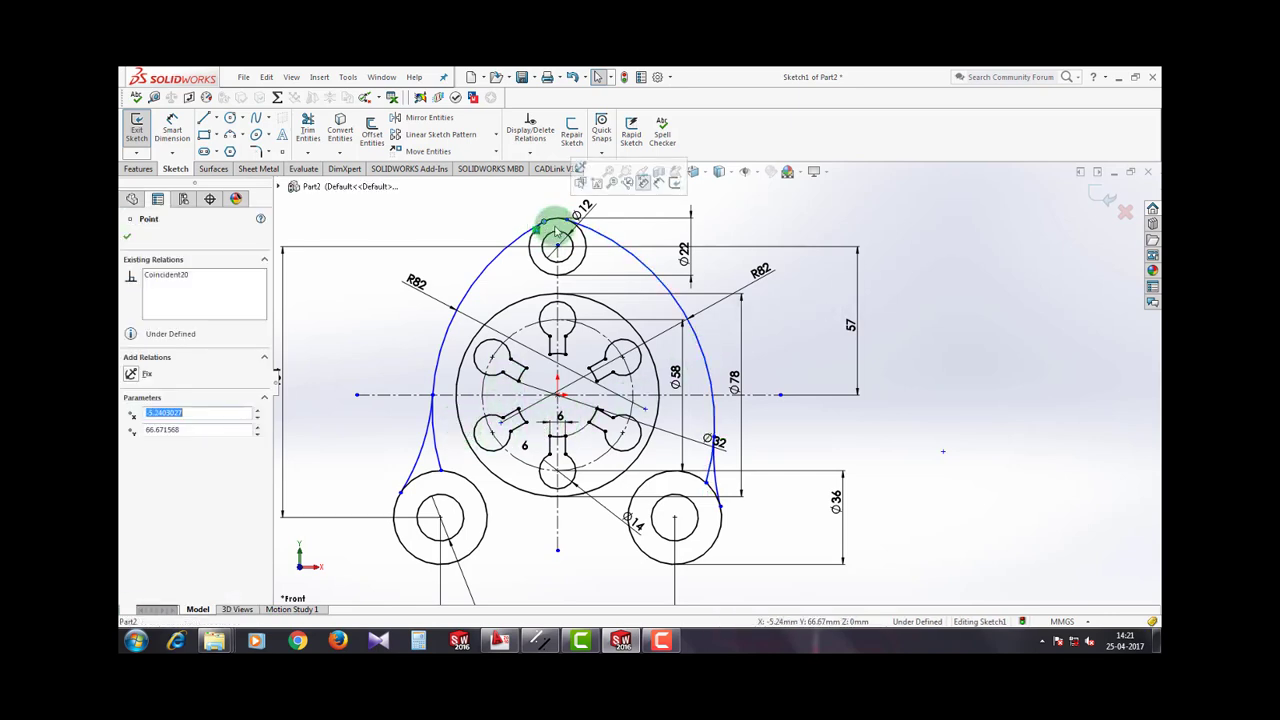
{"action": "left_click", "coordinate": [569, 236]}
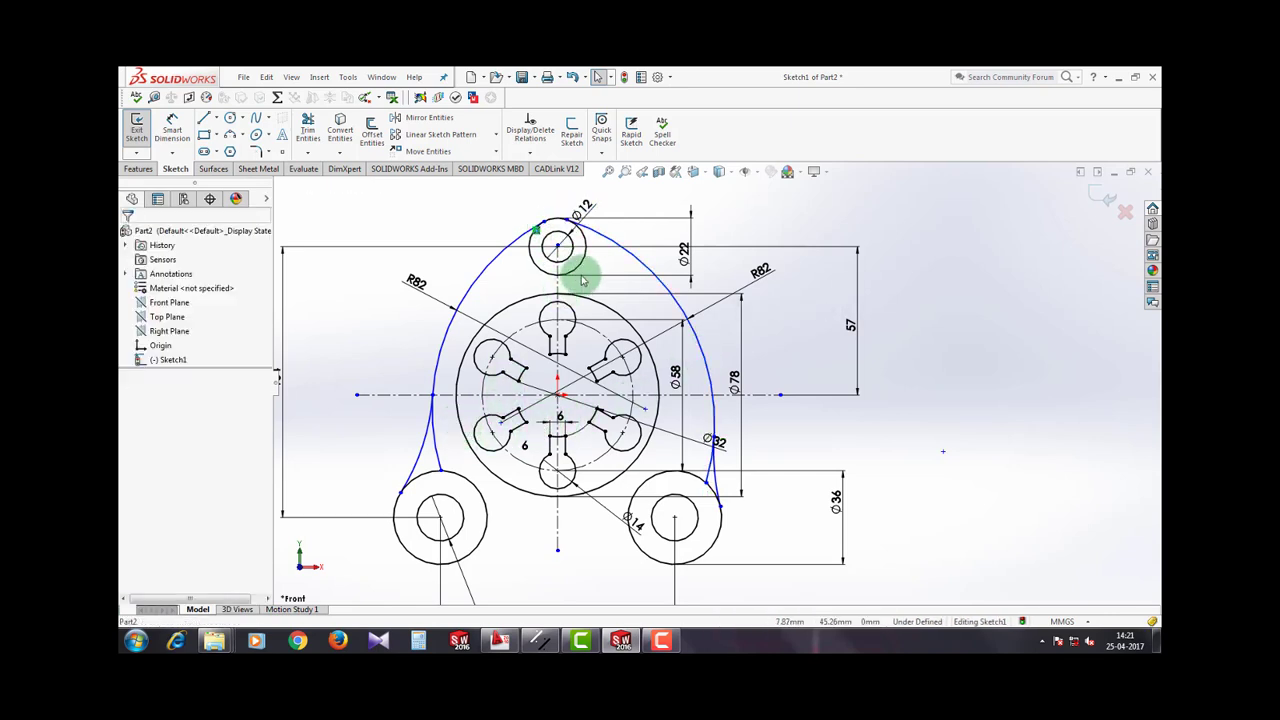
{"action": "scroll", "coordinate": [662, 285], "scroll_direction": "down", "scroll_amount": 1}
{"action": "left_click_drag", "start_coordinate": [711, 371], "coordinate": [709, 386]}
{"action": "scroll", "coordinate": [718, 383], "scroll_direction": "up", "scroll_amount": 4}
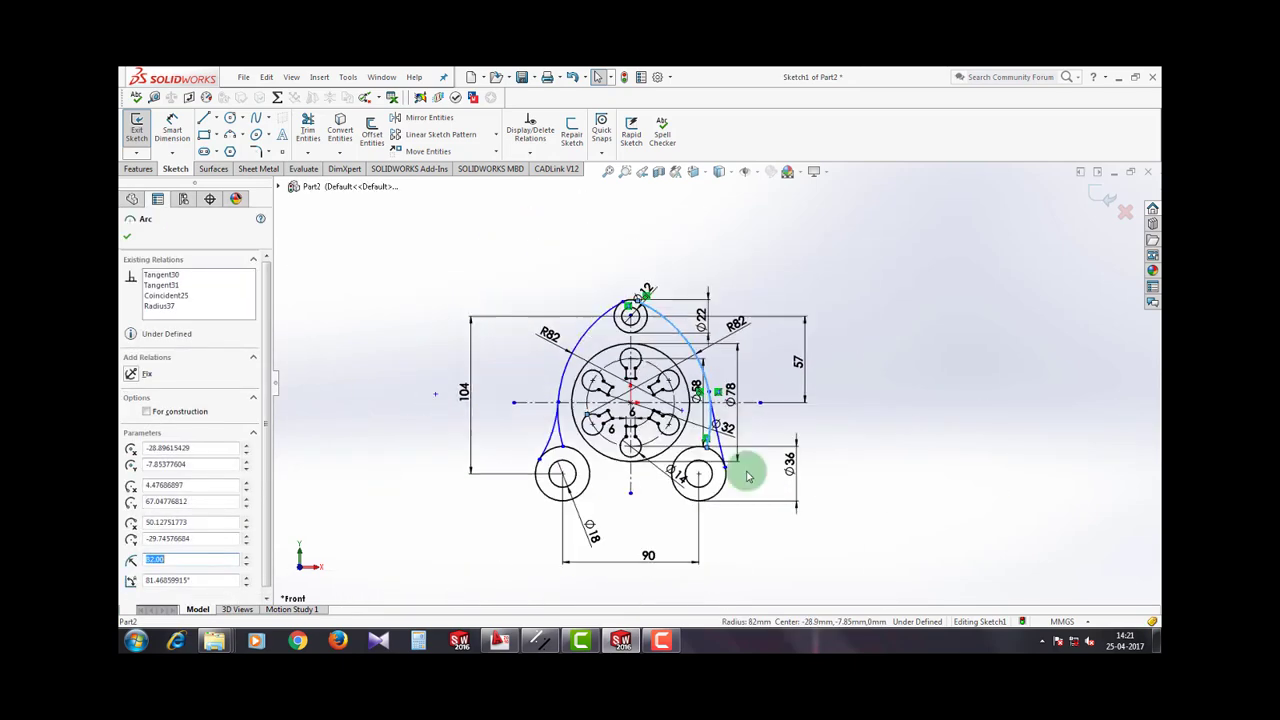
{"action": "scroll", "coordinate": [746, 467], "scroll_direction": "down", "scroll_amount": 3}
{"action": "left_click", "coordinate": [755, 474]}
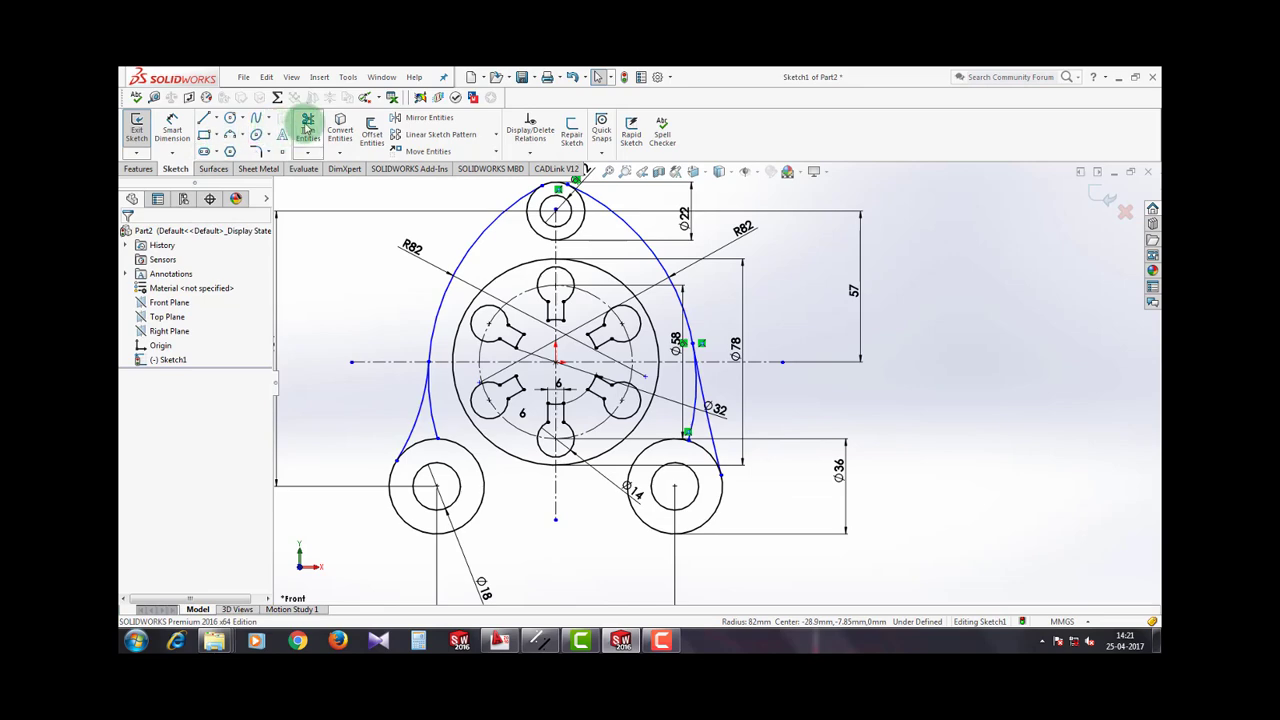
Step: Trim the inner leftovers of both long arcs below their junctions with the short arcs
{"action": "left_click", "coordinate": [307, 128]}
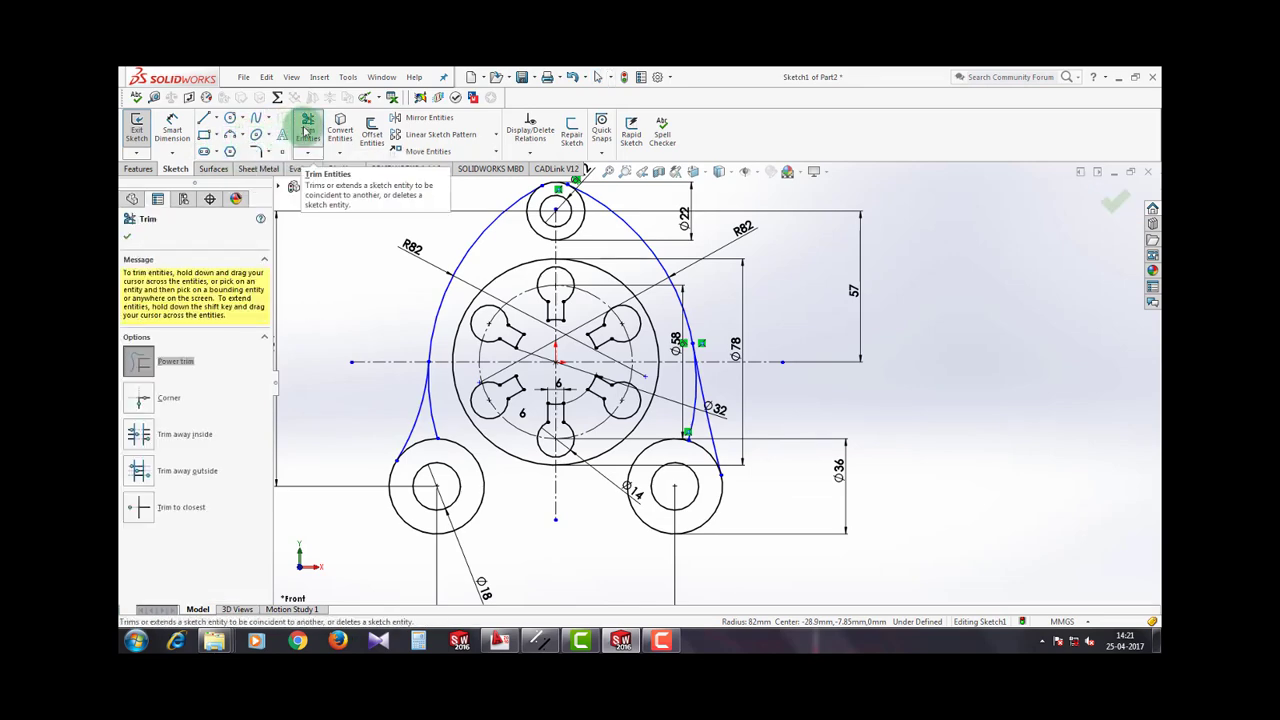
{"action": "key", "text": "Escape"}
{"action": "scroll", "coordinate": [372, 426], "scroll_direction": "down", "scroll_amount": 2}
{"action": "left_click", "coordinate": [305, 130]}
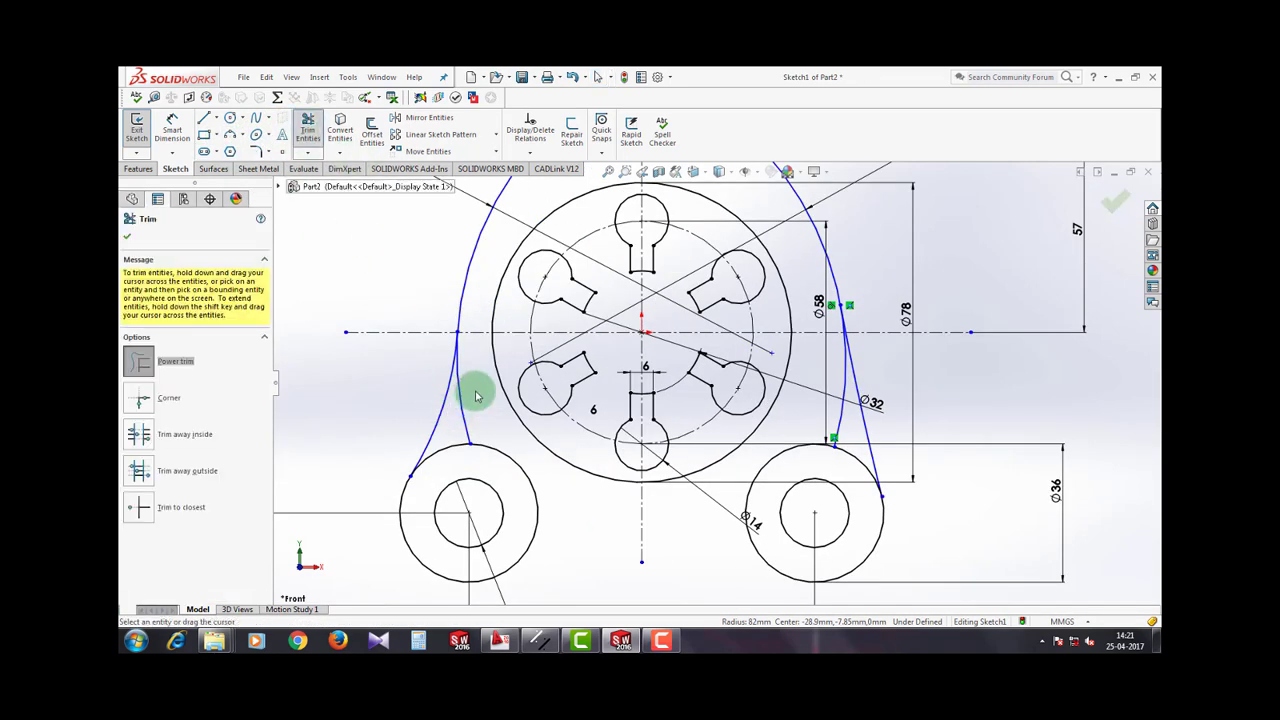
{"action": "left_click_drag", "start_coordinate": [476, 396], "coordinate": [461, 421]}
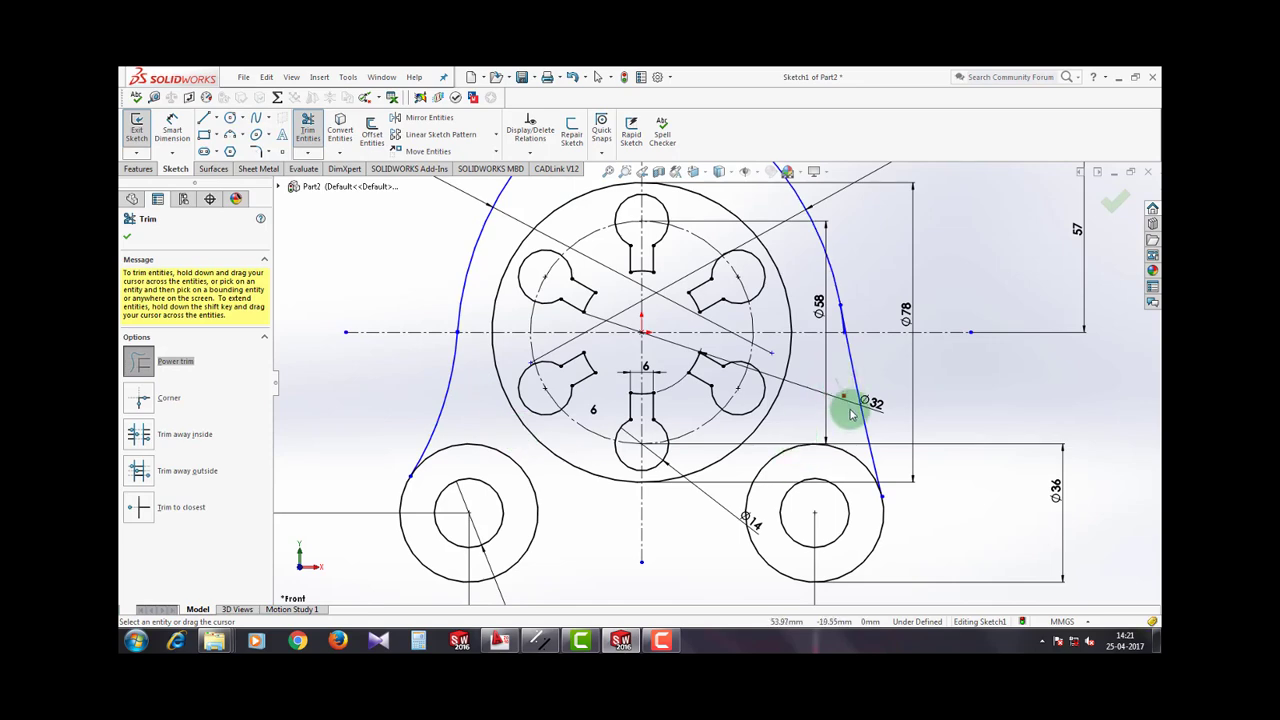
{"action": "key", "text": "Escape"}
Step: Trim the remaining stub of the long right arc between its tangent point and the horizontal centerline
{"action": "scroll", "coordinate": [849, 311], "scroll_direction": "down", "scroll_amount": 8}
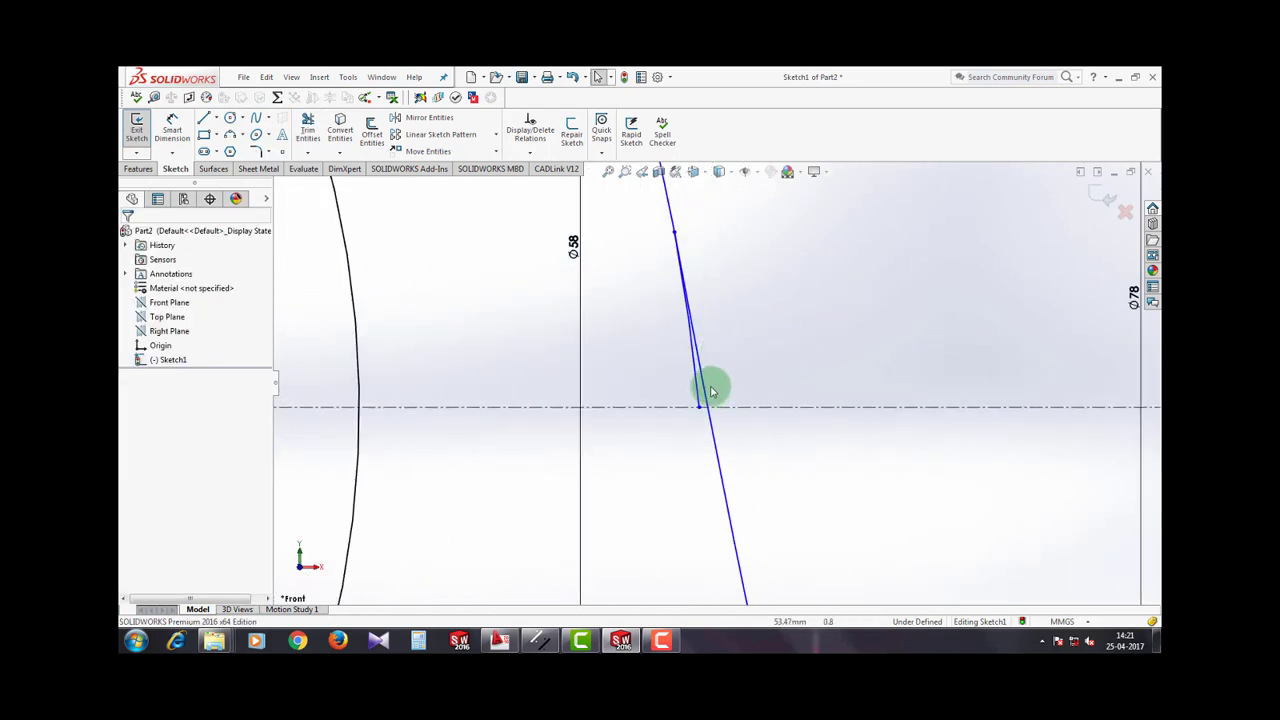
{"action": "left_click", "coordinate": [308, 128]}
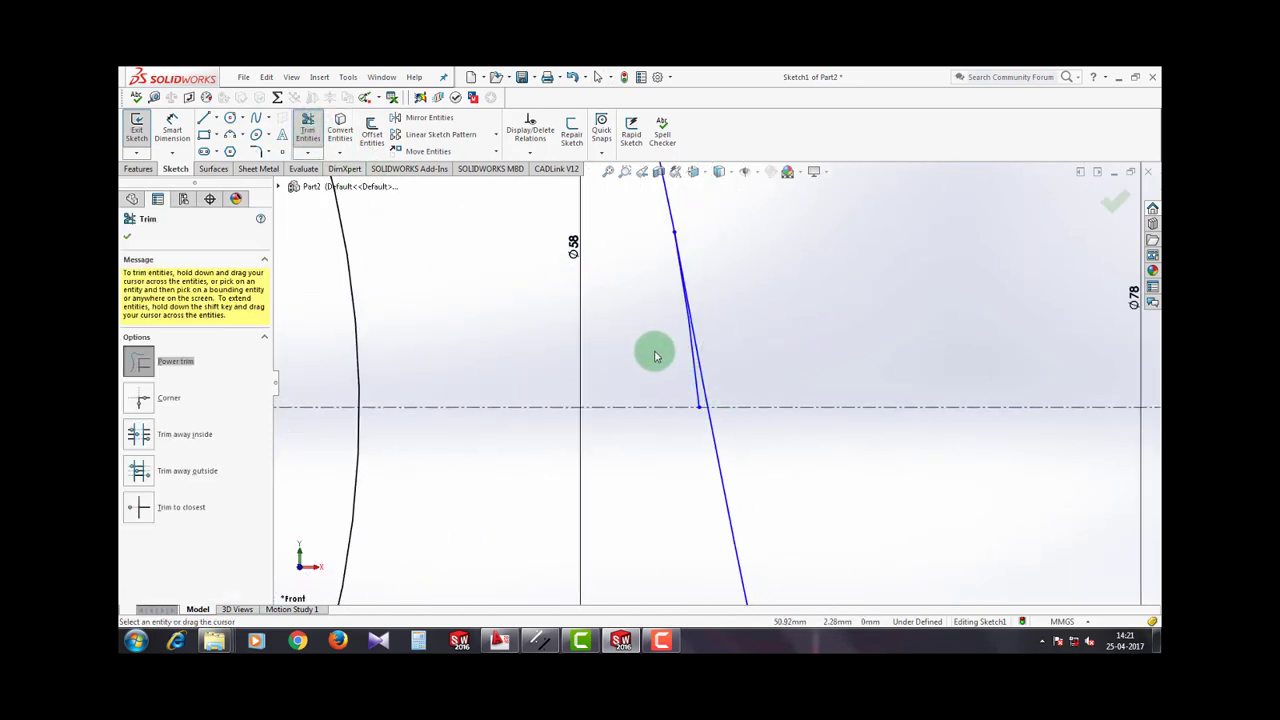
{"action": "scroll", "coordinate": [697, 383], "scroll_direction": "up", "scroll_amount": 8}
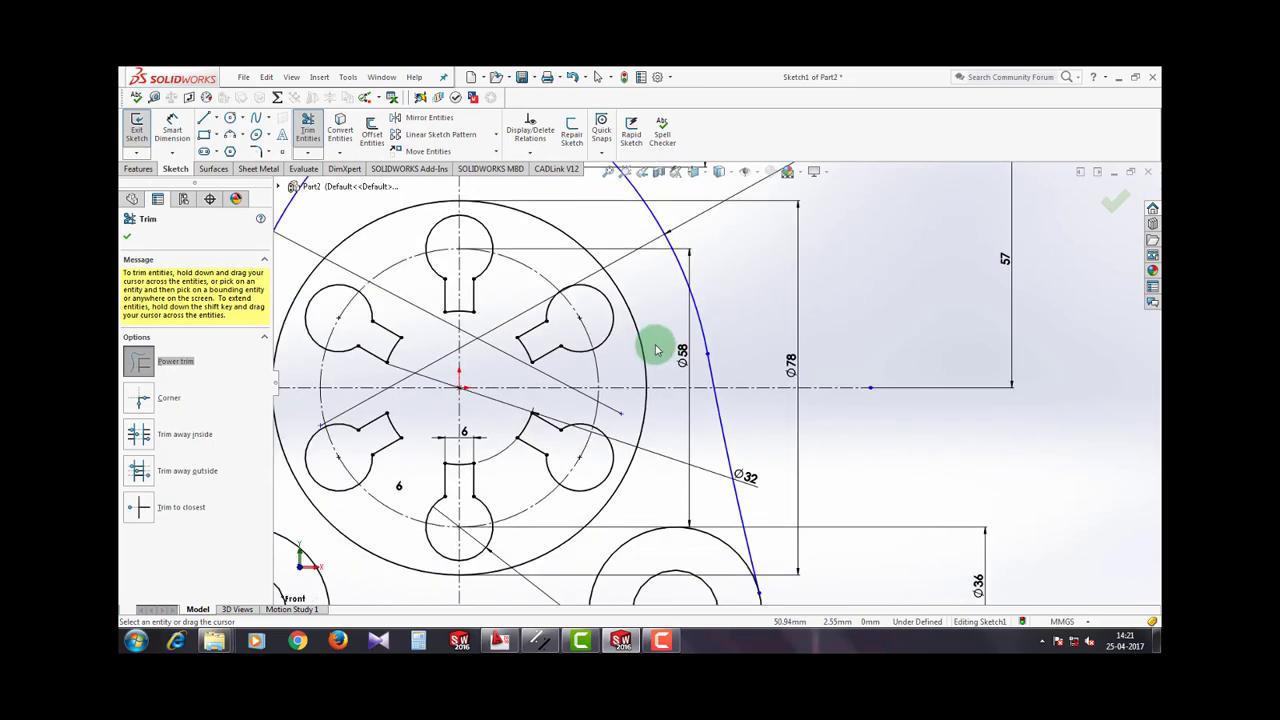
{"action": "key", "text": "Escape"}
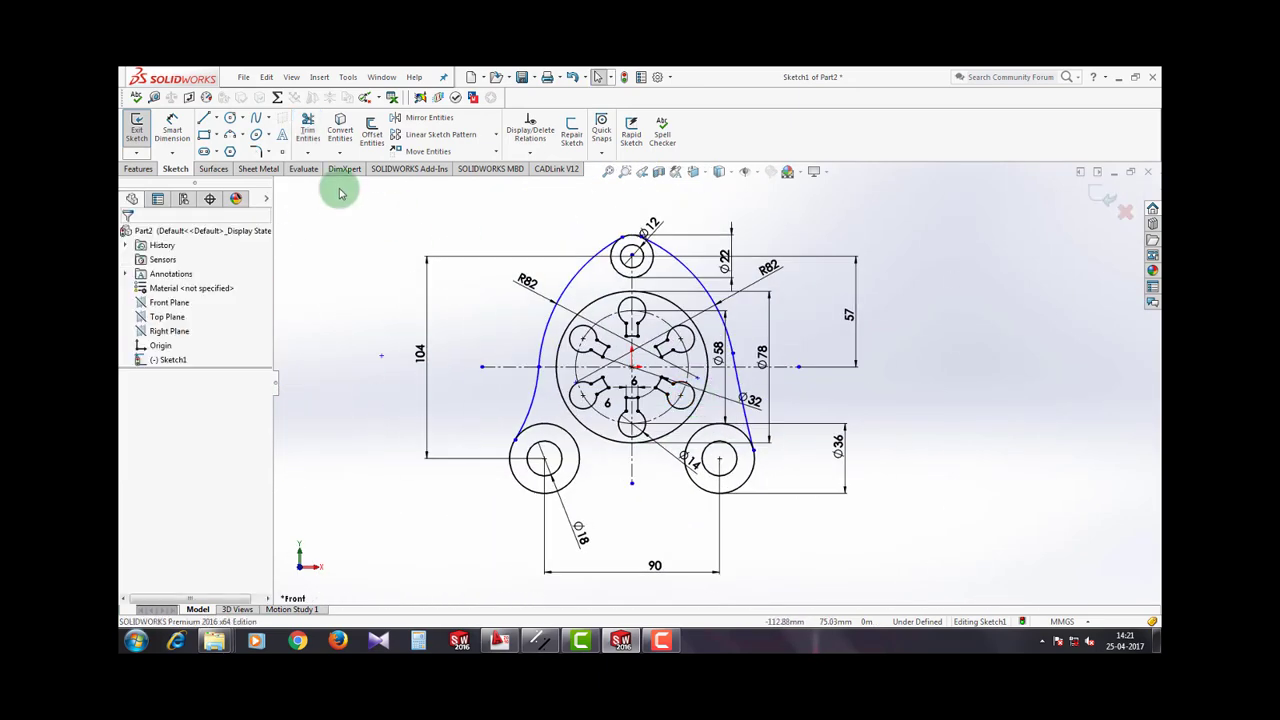
Step: Dimension the short left arc's radius as 20 mm
{"action": "left_click", "coordinate": [172, 130]}
{"action": "scroll", "coordinate": [786, 423], "scroll_direction": "down", "scroll_amount": 3}
{"action": "left_click", "coordinate": [412, 388]}
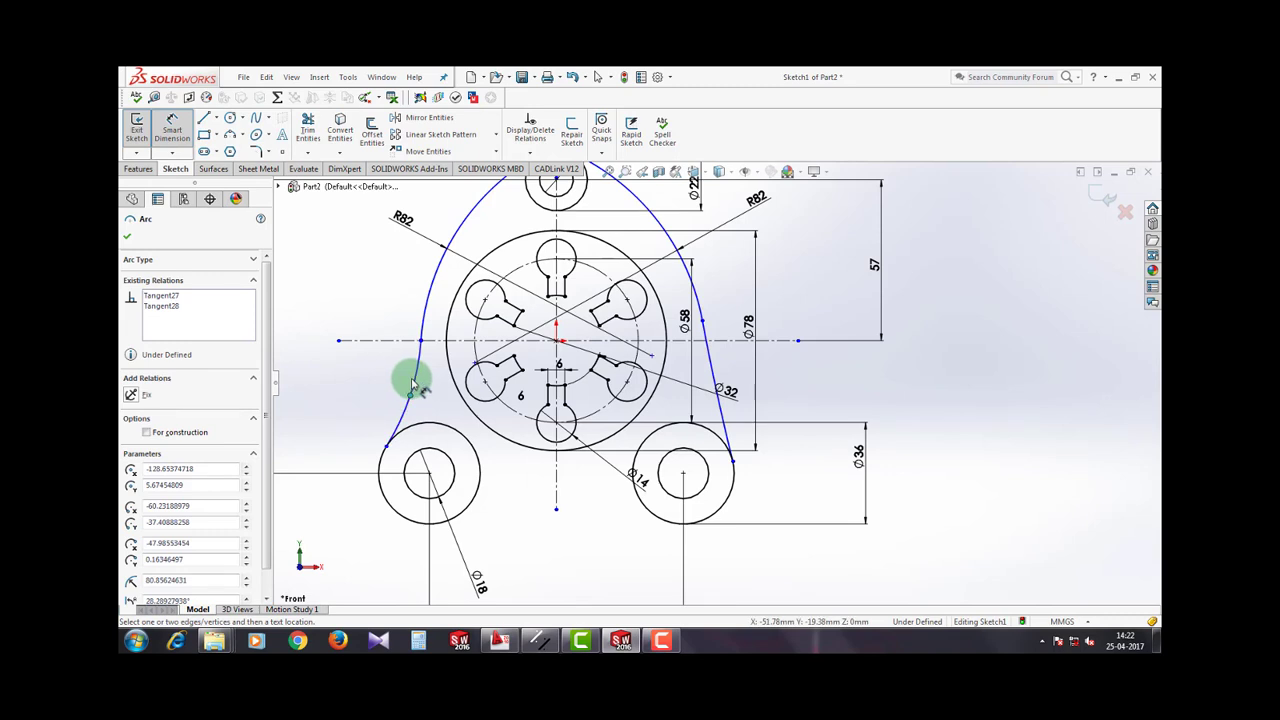
{"action": "left_click", "coordinate": [412, 388]}
{"action": "left_click", "coordinate": [410, 377]}
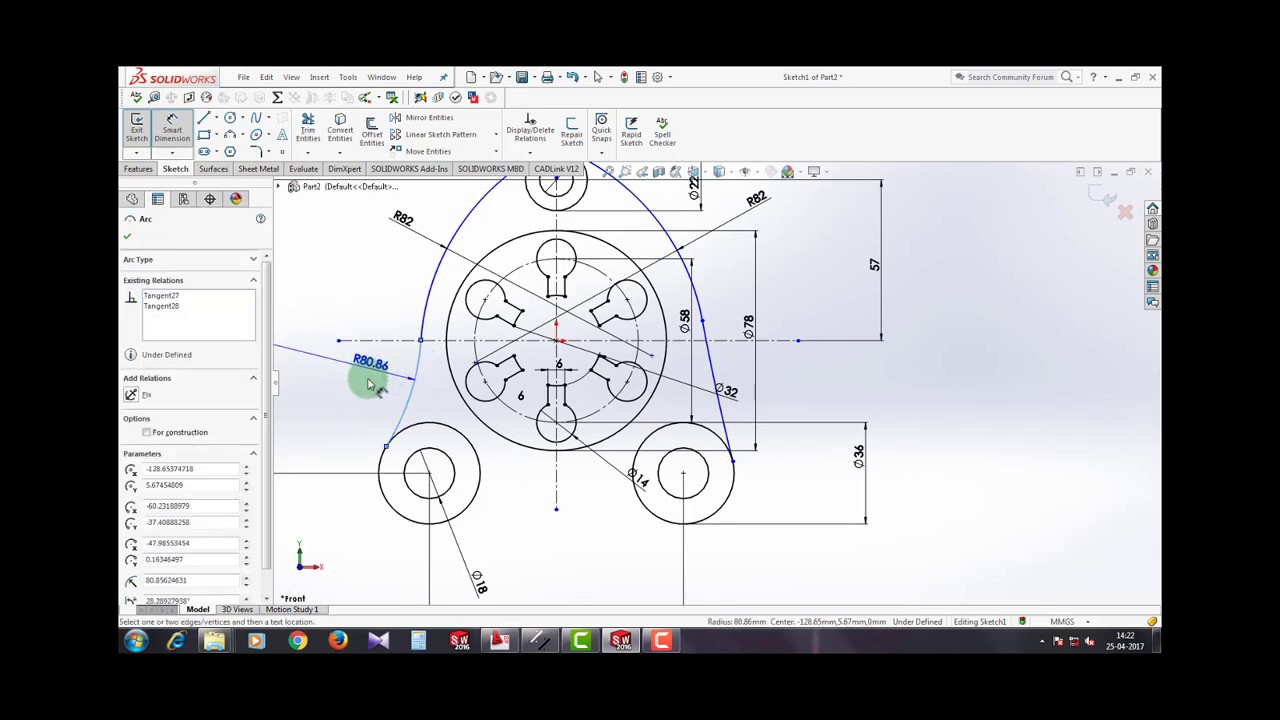
{"action": "left_click", "coordinate": [368, 386]}
{"action": "type", "text": "20"}
{"action": "key", "text": "Return"}
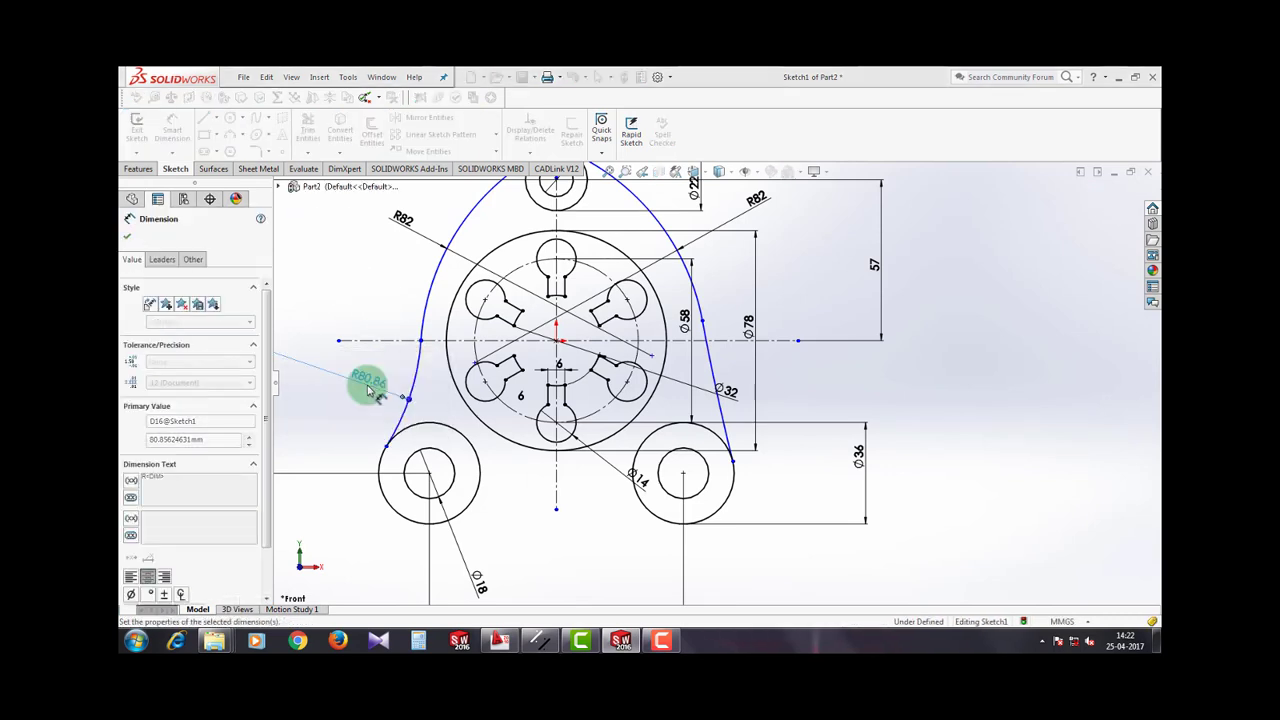
{"action": "key", "text": "Escape"}
Step: Undo the long left arc's move and the short left arc's last radius change
{"action": "left_click_drag", "start_coordinate": [394, 327], "coordinate": [404, 343]}
{"action": "key", "text": "ctrl+z"}
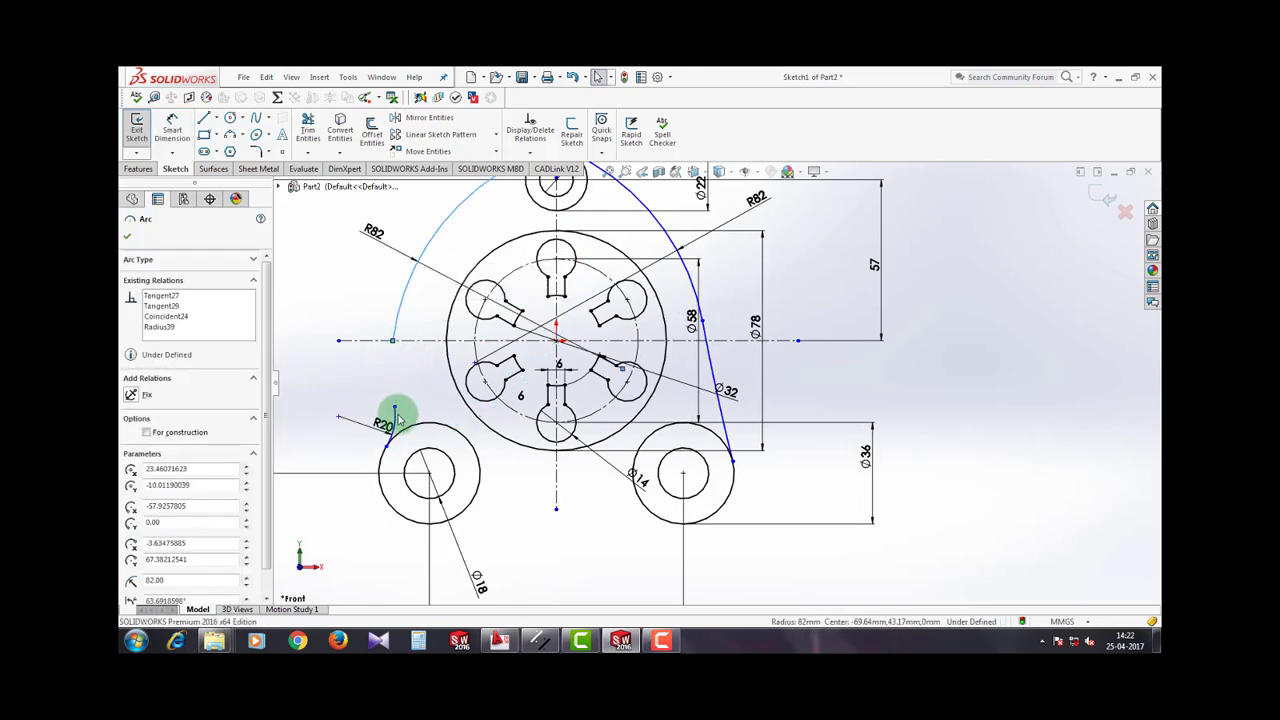
{"action": "key", "text": "Escape"}
{"action": "left_click_drag", "start_coordinate": [394, 352], "coordinate": [394, 349]}
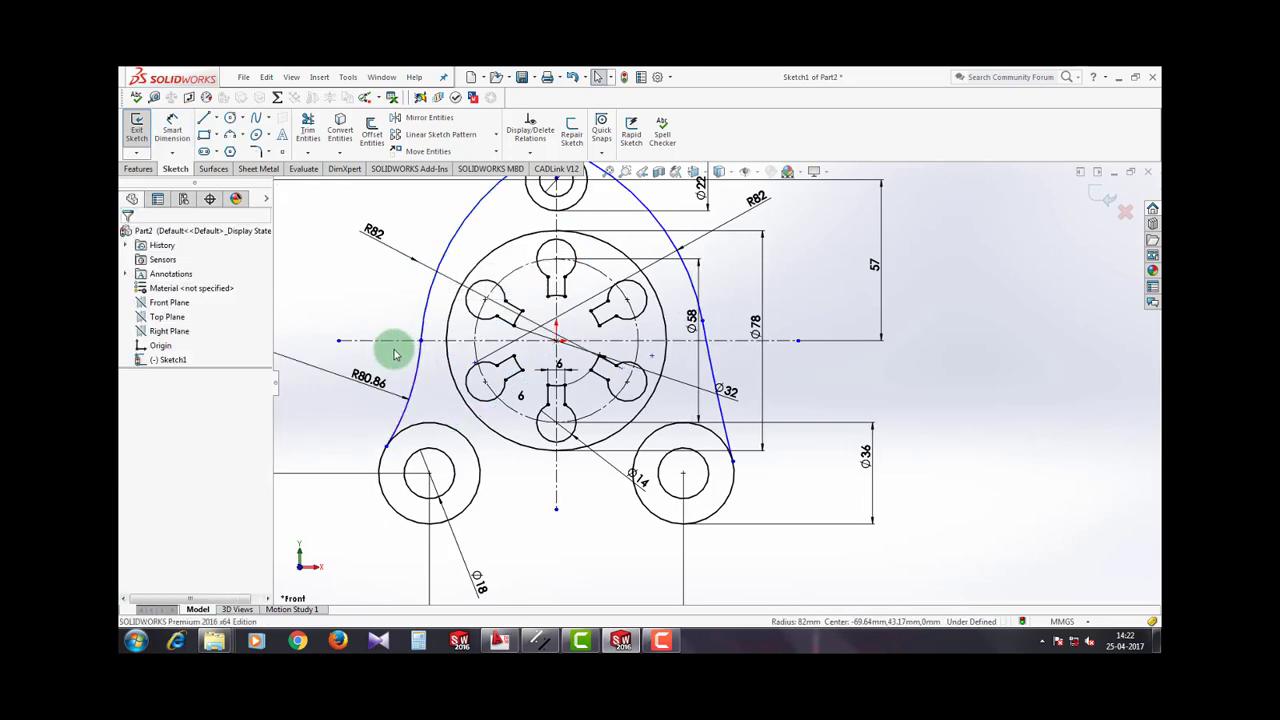
Step: Free the long left arc's lower endpoint by deleting its coincident relation with the horizontal centerline
{"action": "scroll", "coordinate": [440, 352], "scroll_direction": "down", "scroll_amount": 2}
{"action": "left_click", "coordinate": [460, 352]}
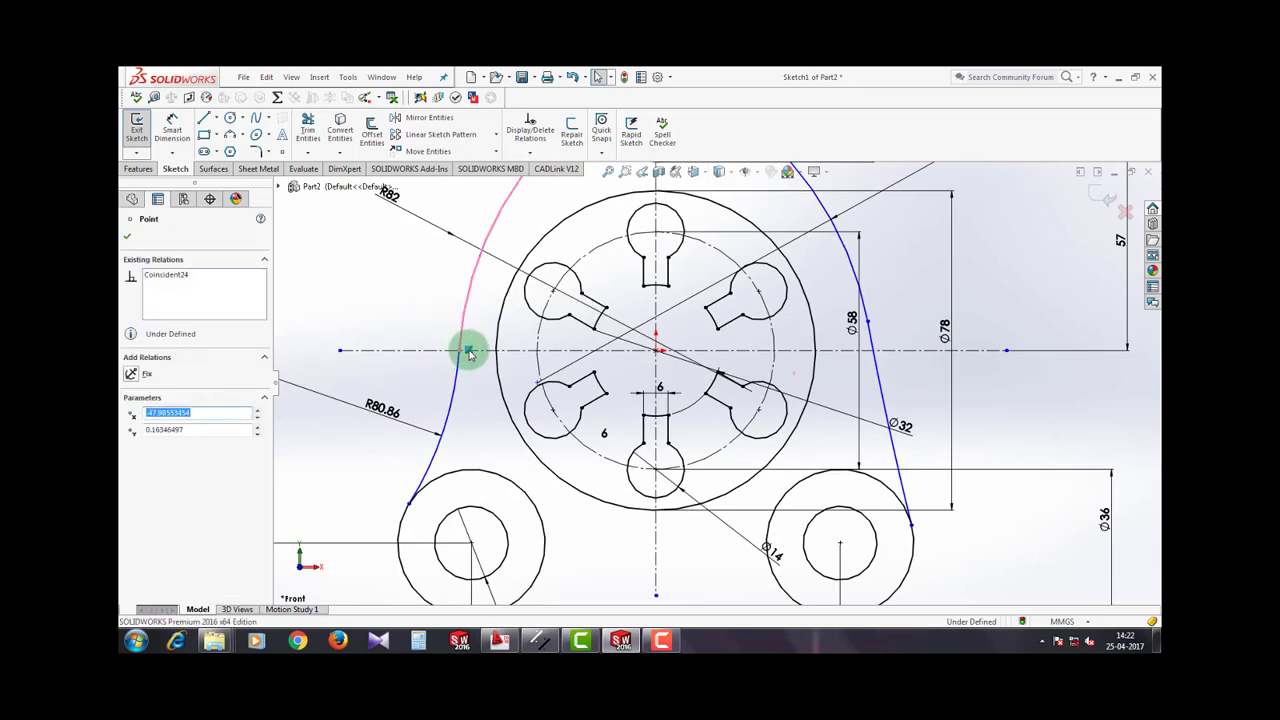
{"action": "mouse_move", "coordinate": [460, 352]}
{"action": "left_mouse_down"}
{"action": "mouse_move", "coordinate": [457, 379]}
{"action": "mouse_move", "coordinate": [461, 358]}
{"action": "left_mouse_up"}
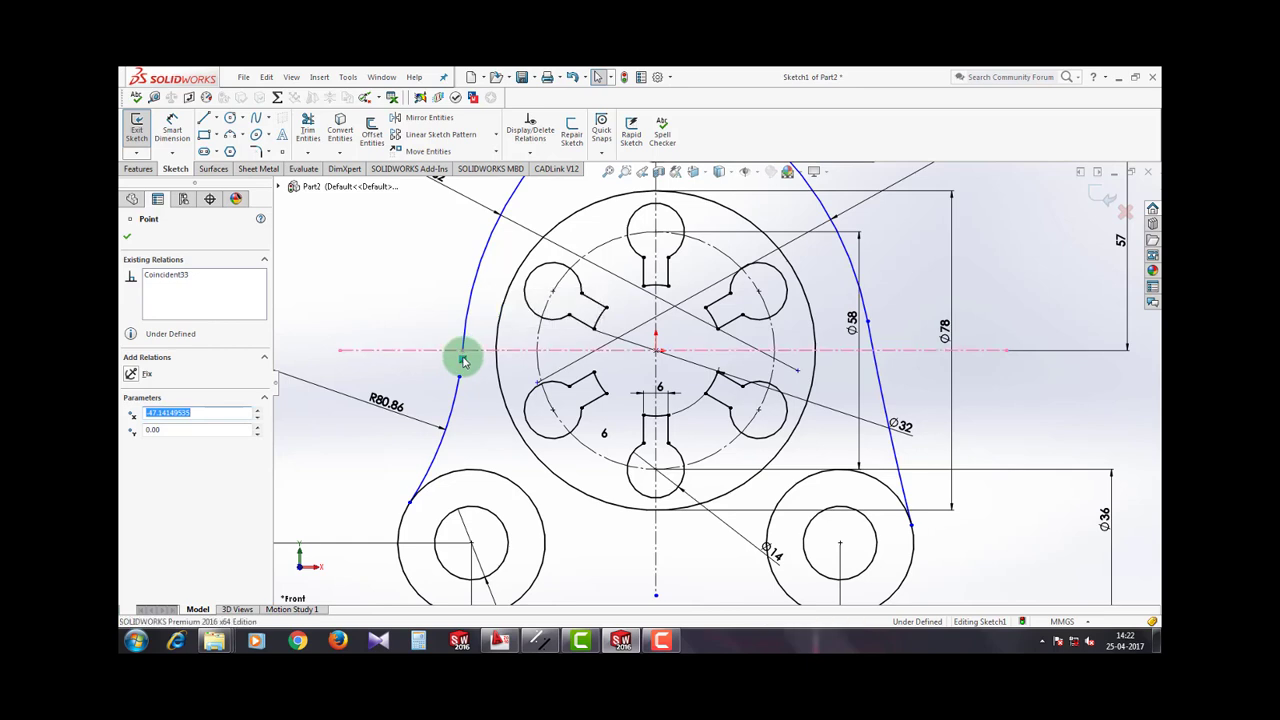
{"action": "key", "text": "Delete"}
Step: Merge the facing endpoints of the two left arcs and move the joint outward to about X -52.8, Y -5.4 mm
{"action": "left_click", "coordinate": [459, 376], "text": "ctrl"}
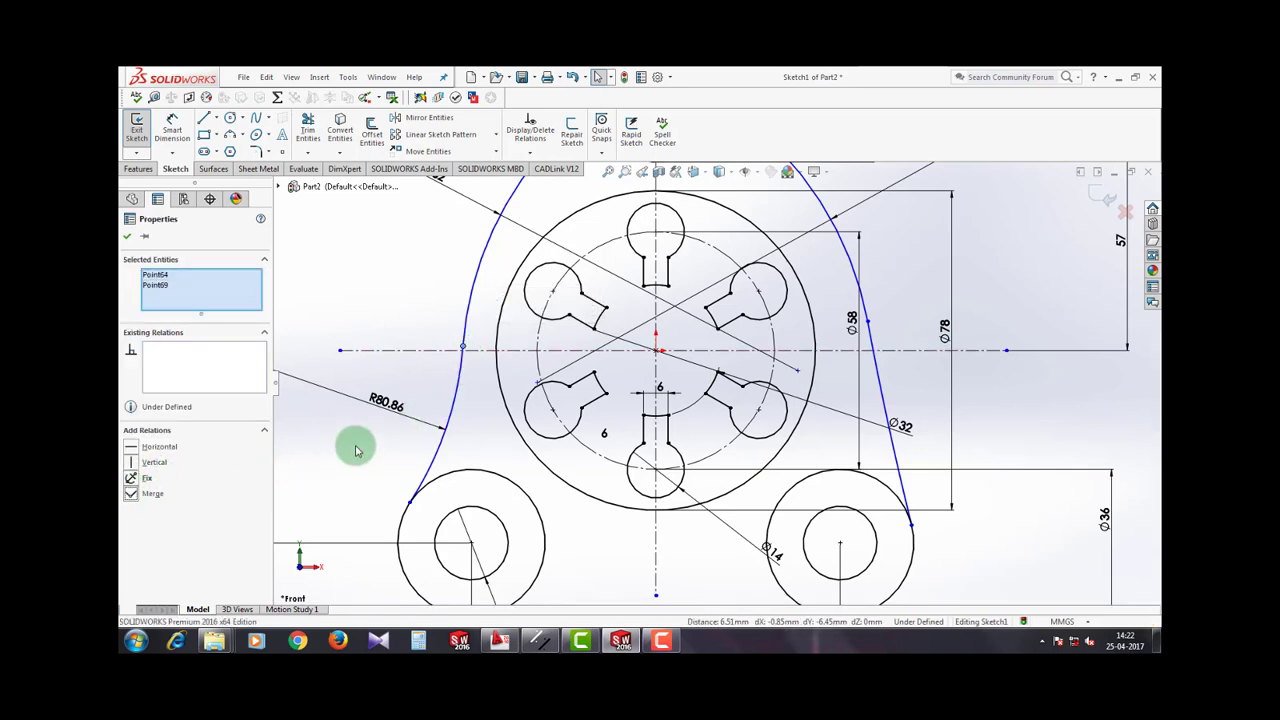
{"action": "left_click", "coordinate": [440, 391]}
{"action": "left_click", "coordinate": [460, 361]}
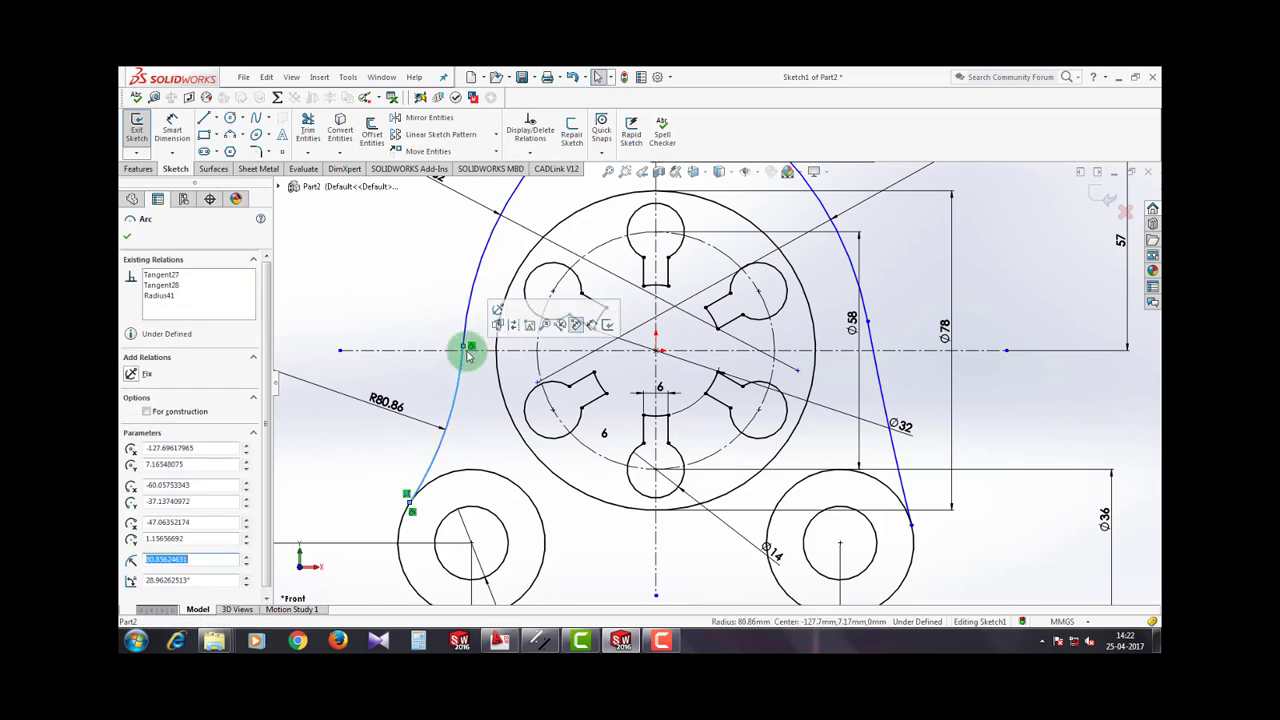
{"action": "left_click_drag", "start_coordinate": [457, 346], "coordinate": [477, 405]}
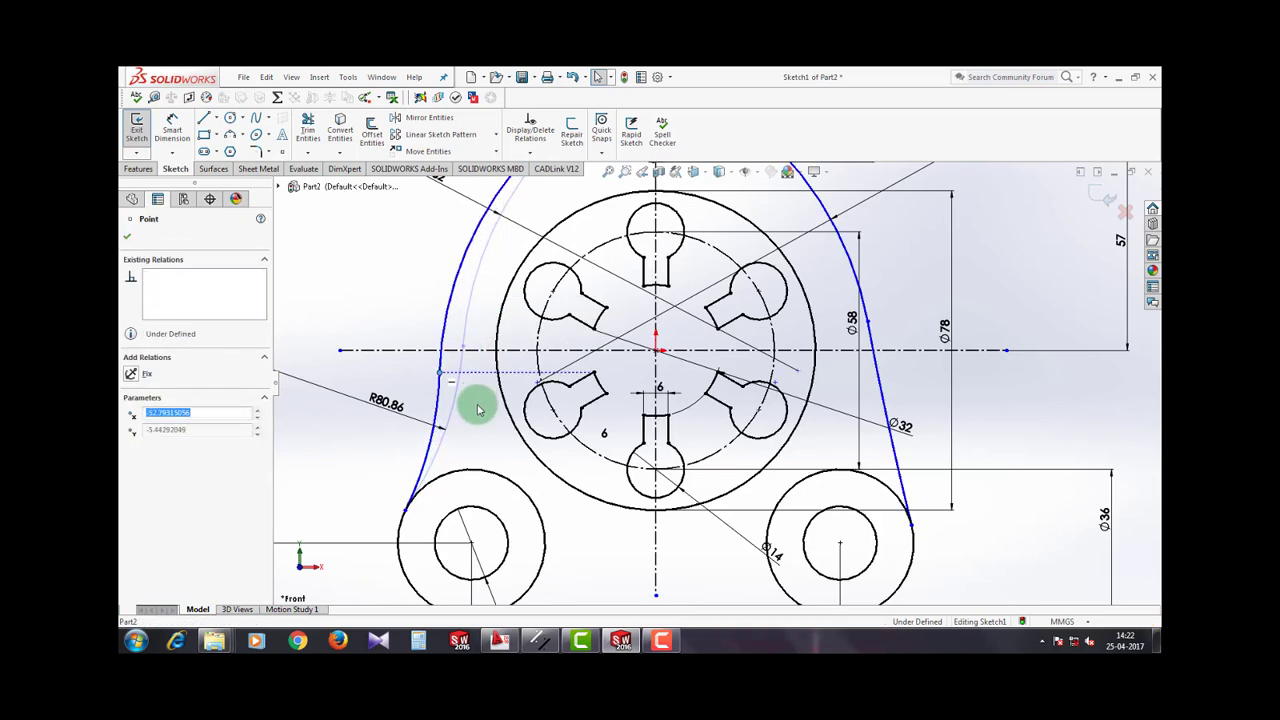
{"action": "left_click", "coordinate": [471, 410]}
{"action": "scroll", "coordinate": [470, 410], "scroll_direction": "up", "scroll_amount": 3}
{"action": "scroll", "coordinate": [545, 390], "scroll_direction": "down", "scroll_amount": 2}
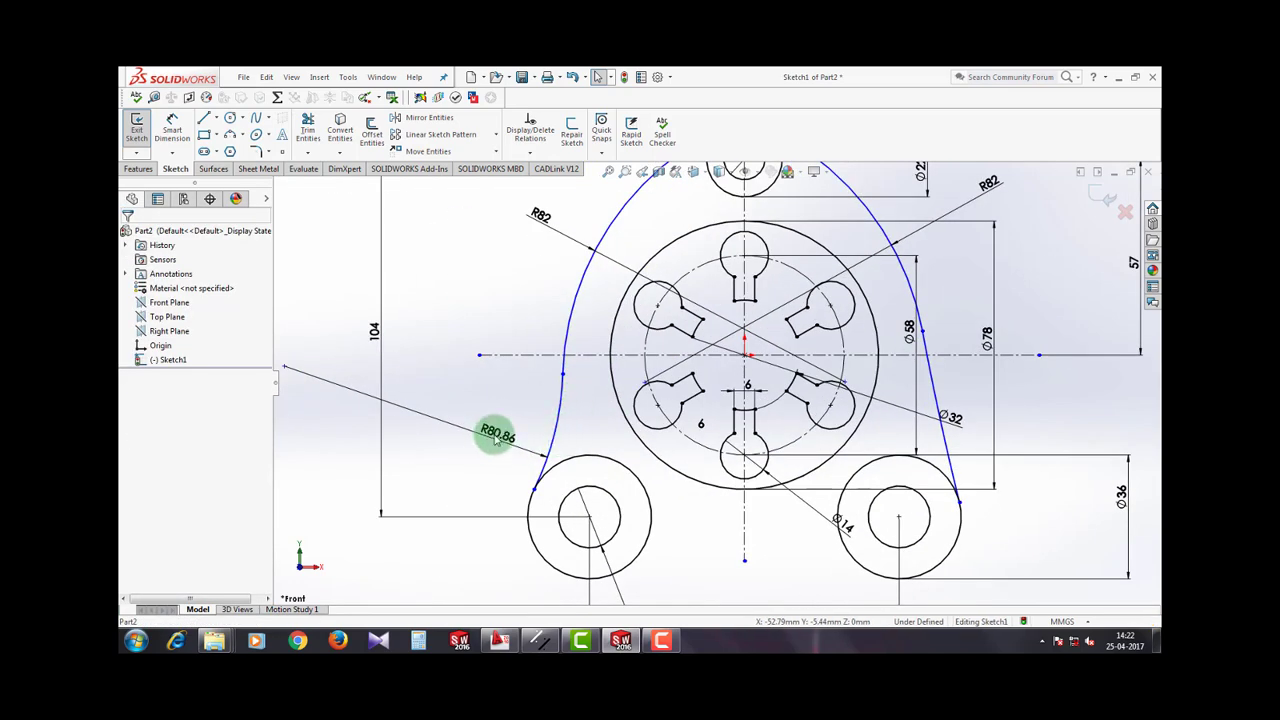
Step: Set the short left arc's radius dimension to 20 mm
{"action": "double_click", "coordinate": [495, 435]}
{"action": "type", "text": "20"}
{"action": "key", "text": "Return"}
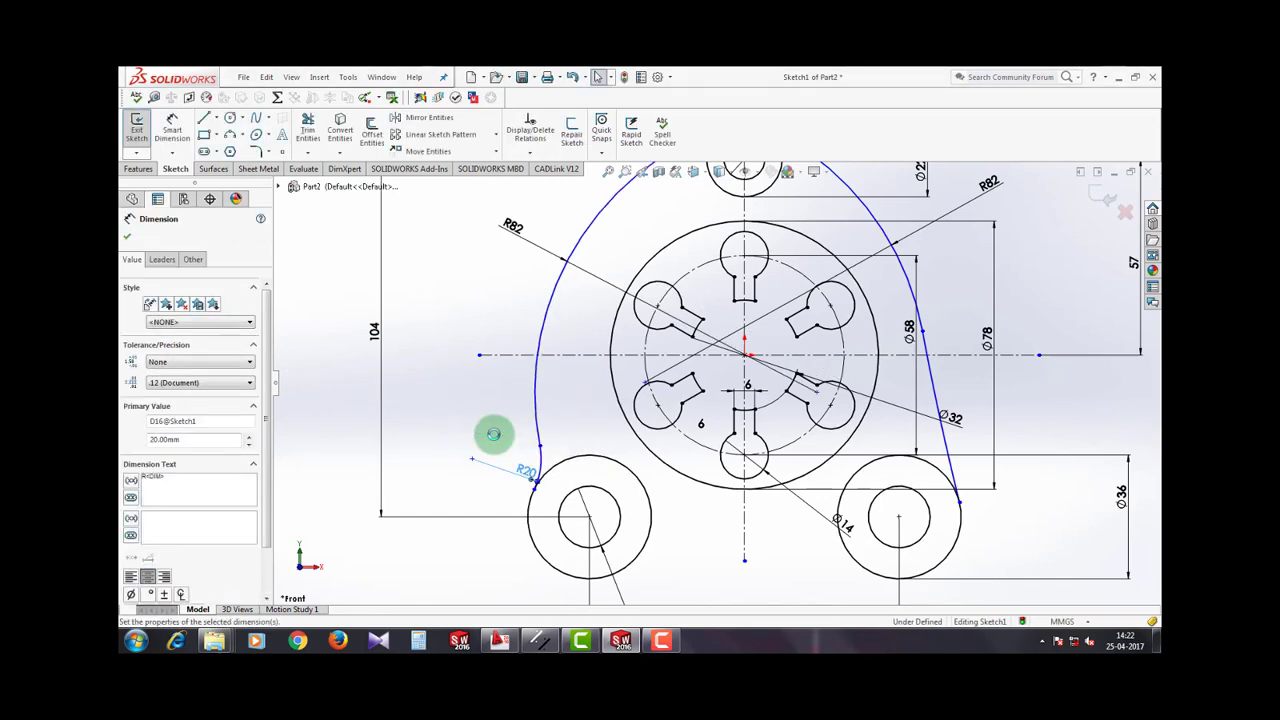
{"action": "left_click", "coordinate": [487, 429]}
{"action": "scroll", "coordinate": [487, 429], "scroll_direction": "up", "scroll_amount": 3}
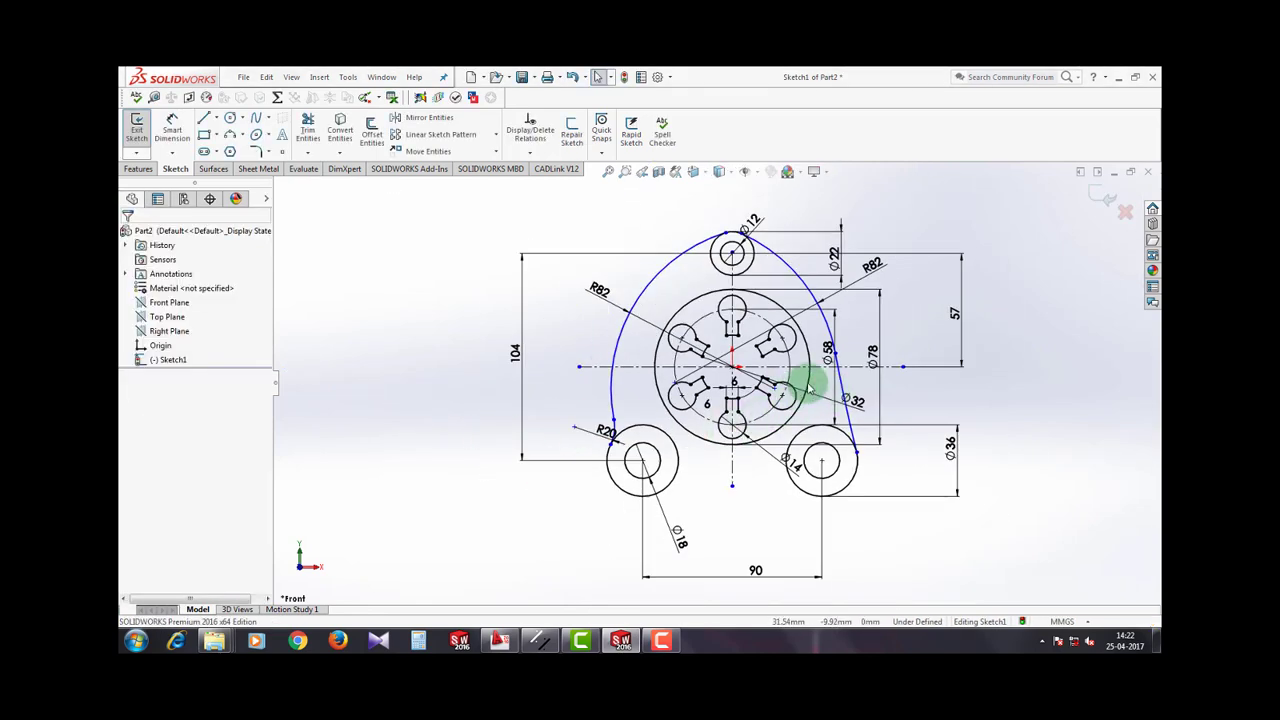
Step: Dimension the joint between the two left outline arcs 48 mm from the vertical centerline
{"action": "scroll", "coordinate": [866, 368], "scroll_direction": "down", "scroll_amount": 4}
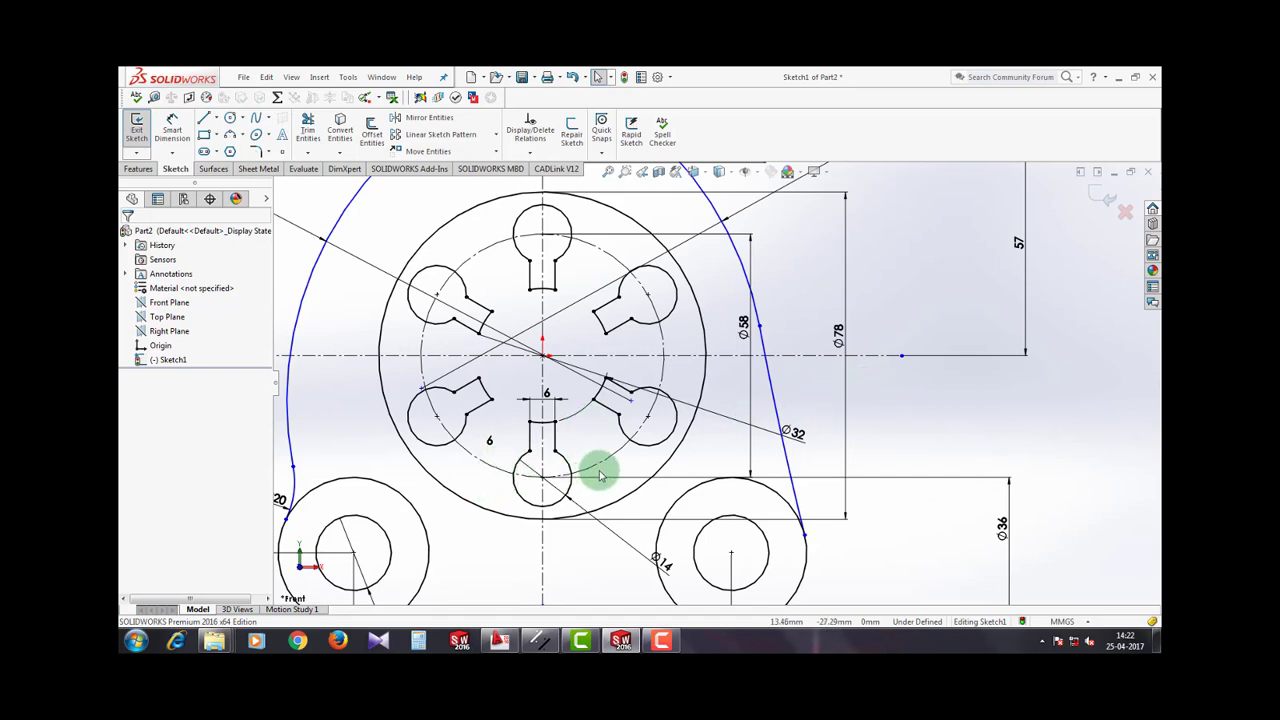
{"action": "scroll", "coordinate": [505, 485], "scroll_direction": "up", "scroll_amount": 3}
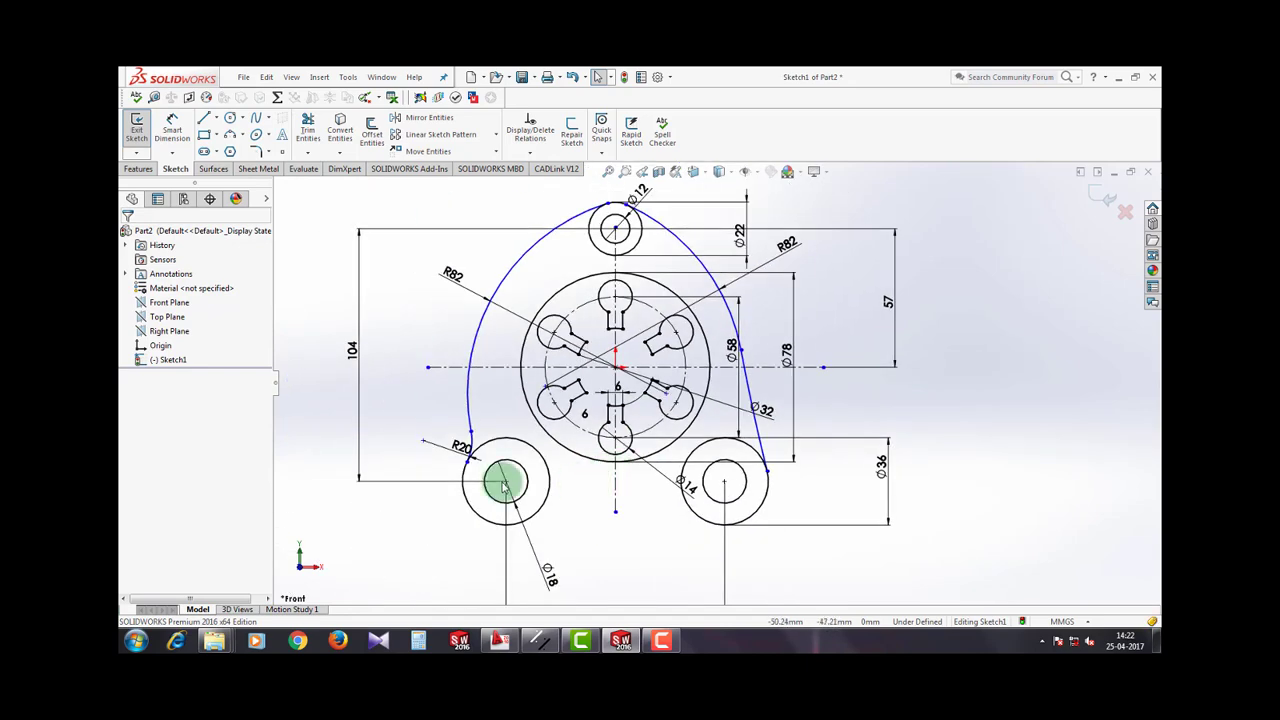
{"action": "scroll", "coordinate": [488, 427], "scroll_direction": "down", "scroll_amount": 2}
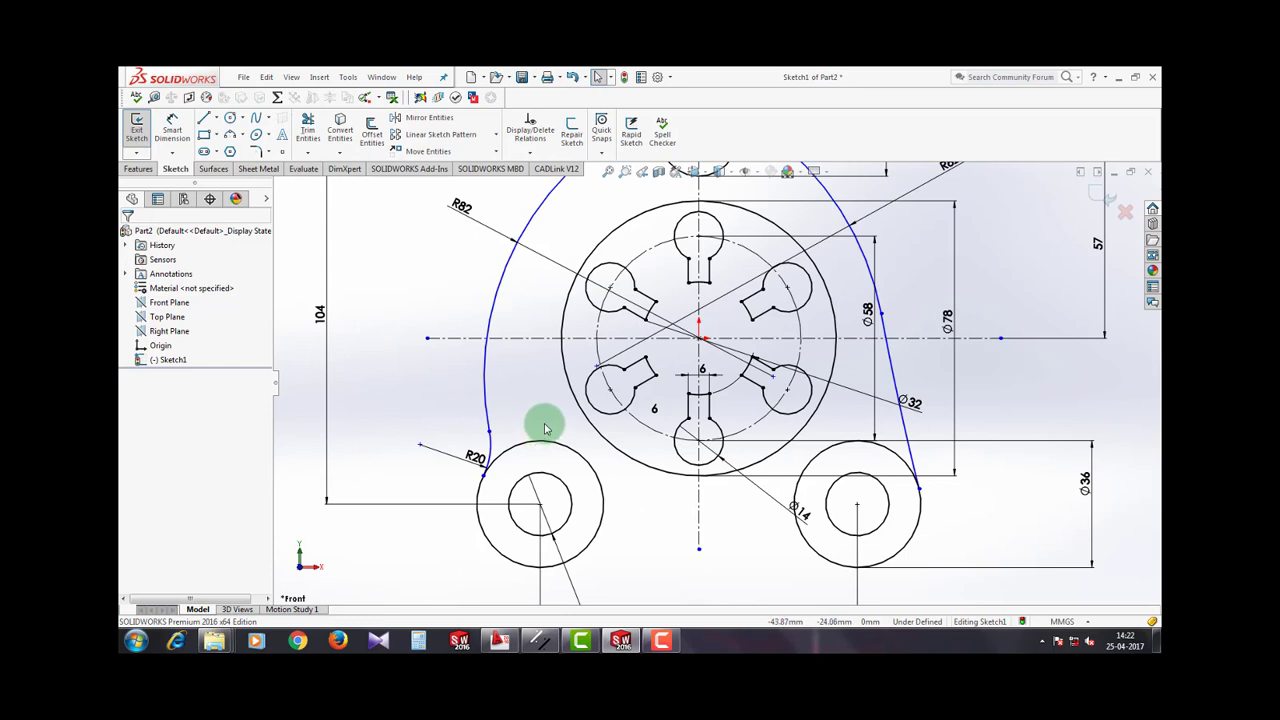
{"action": "right_click_drag", "start_coordinate": [545, 428], "coordinate": [528, 384]}
{"action": "left_click", "coordinate": [489, 431]}
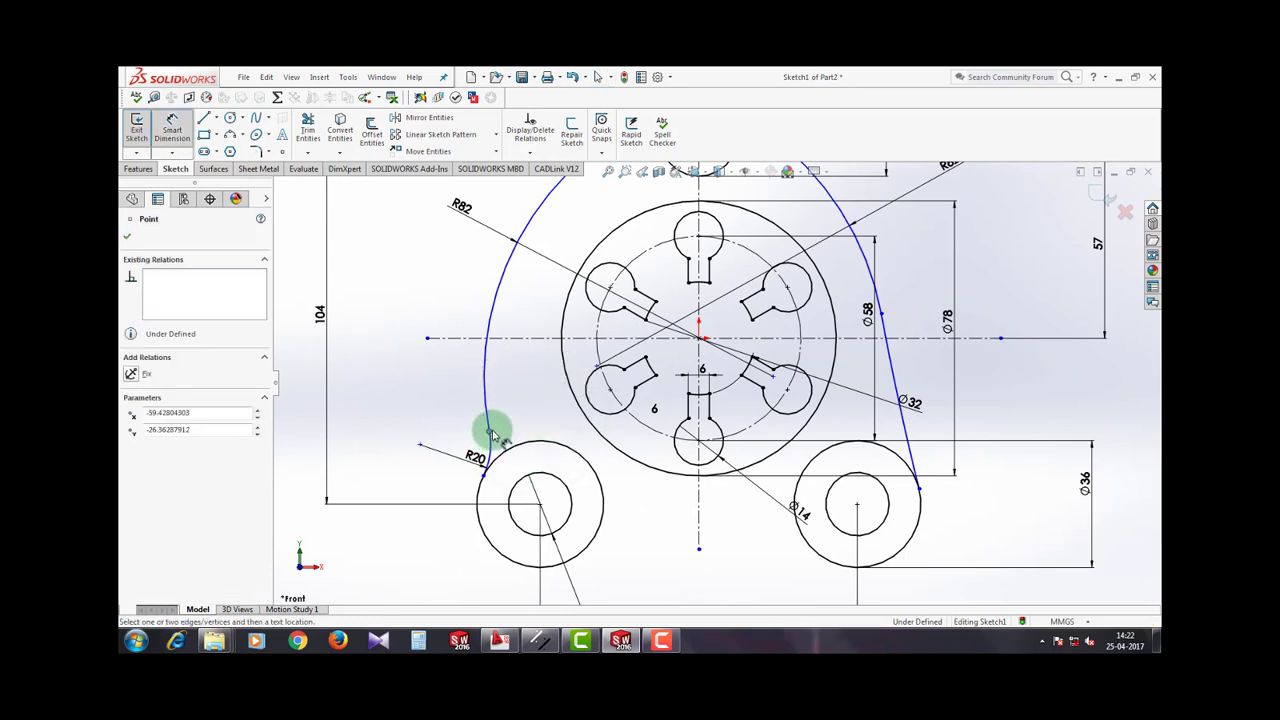
{"action": "left_click", "coordinate": [690, 398]}
{"action": "left_click", "coordinate": [622, 470]}
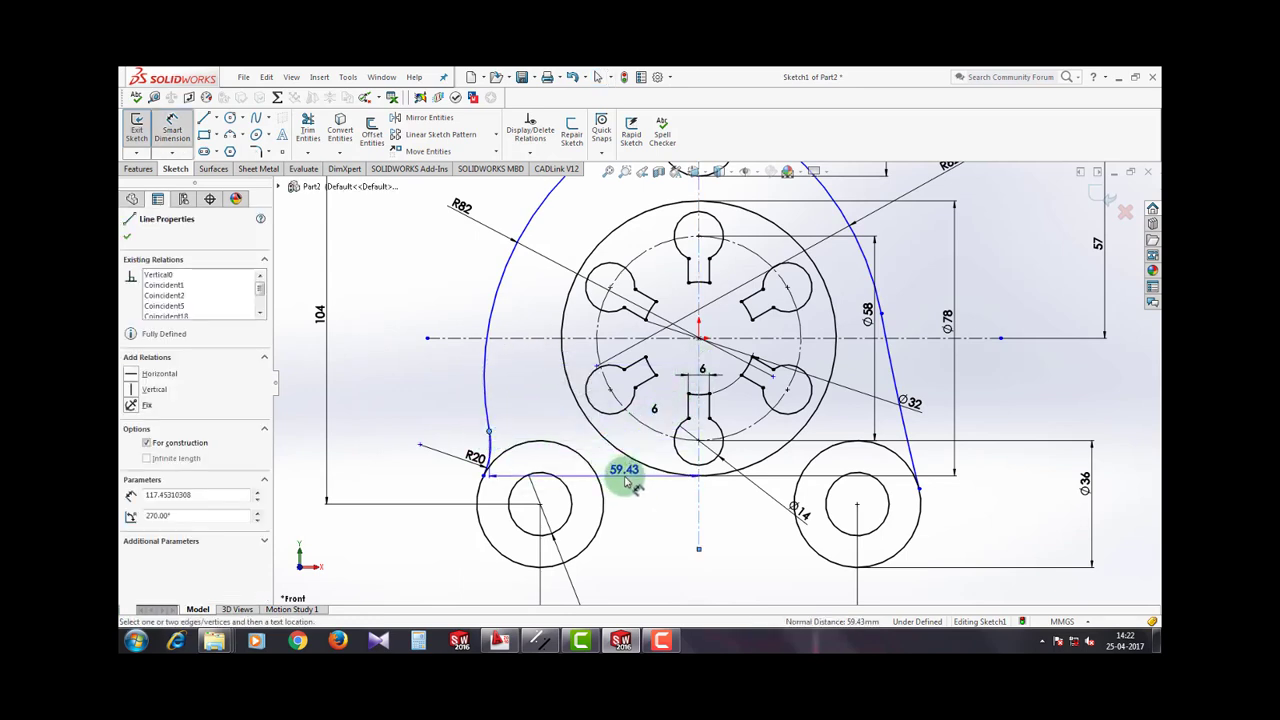
{"action": "type", "text": "48"}
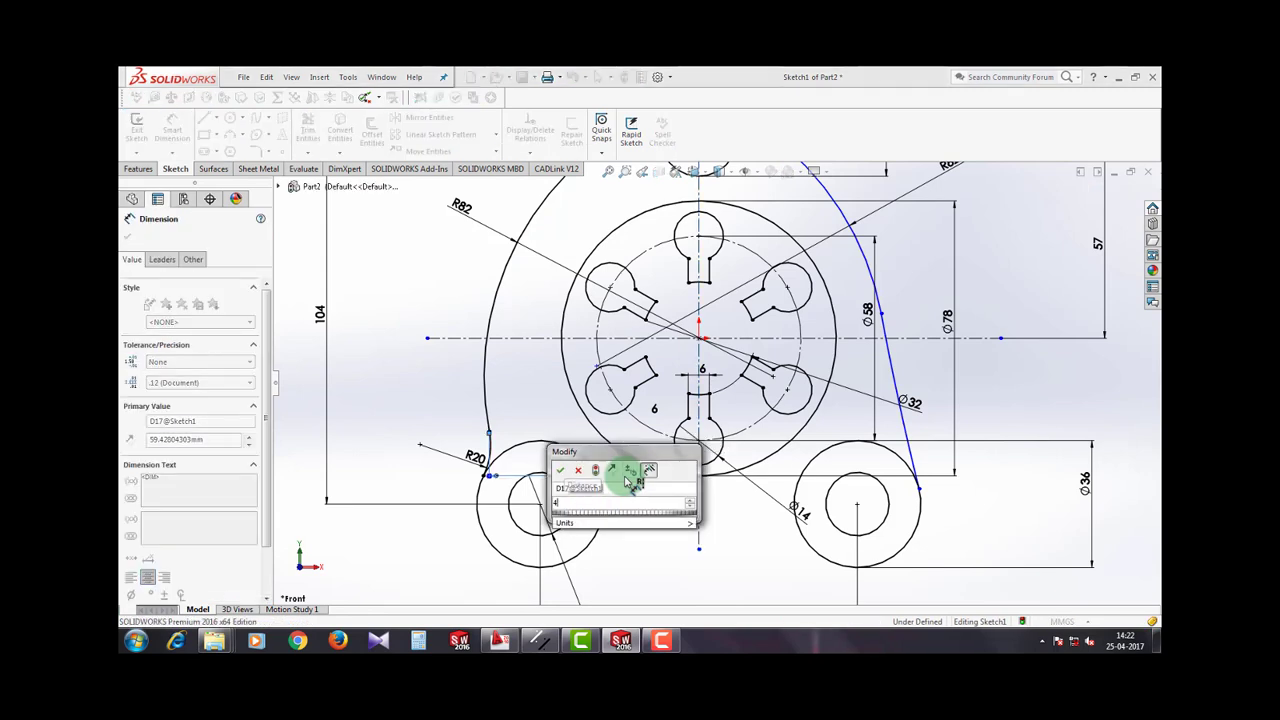
{"action": "key", "text": "Return"}
{"action": "left_click", "coordinate": [632, 553]}
{"action": "left_click", "coordinate": [703, 422]}
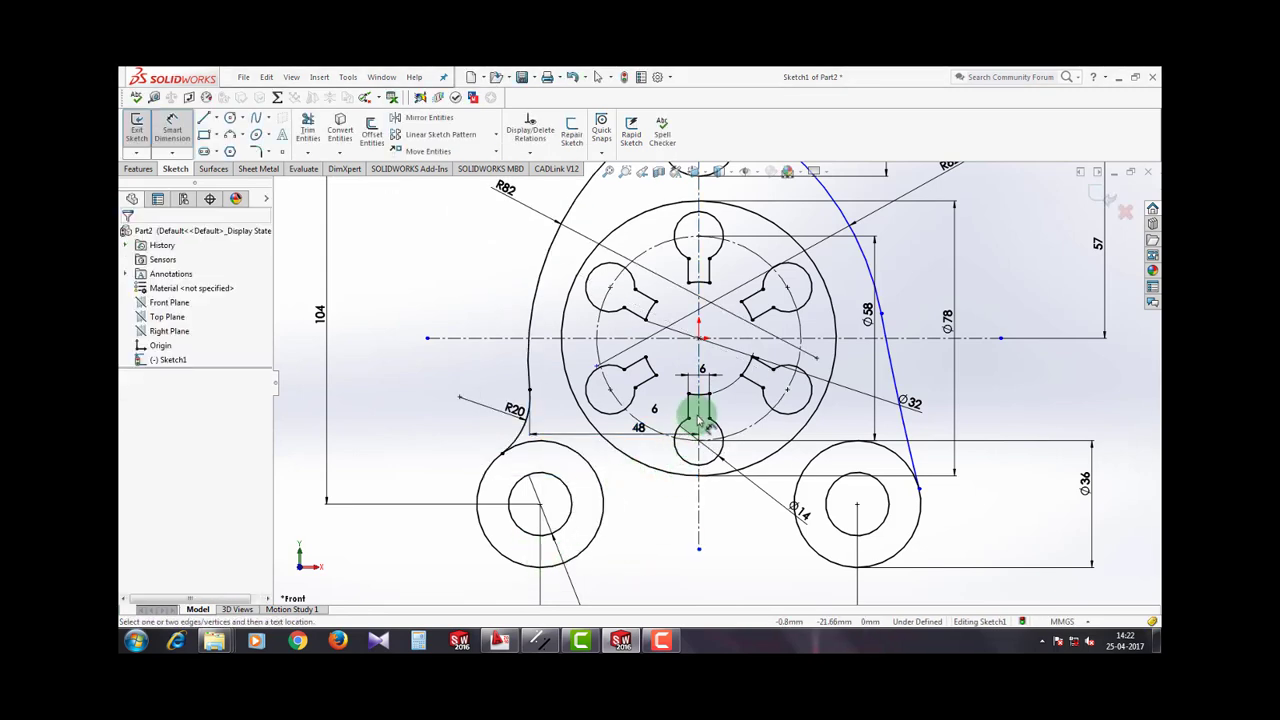
{"action": "left_click_drag", "start_coordinate": [703, 422], "coordinate": [885, 330]}
{"action": "key", "text": "Escape"}
Step: Delete the long right R82 outline arc, including its dimension, and the short right outline arc beneath it
{"action": "scroll", "coordinate": [726, 390], "scroll_direction": "up", "scroll_amount": 5}
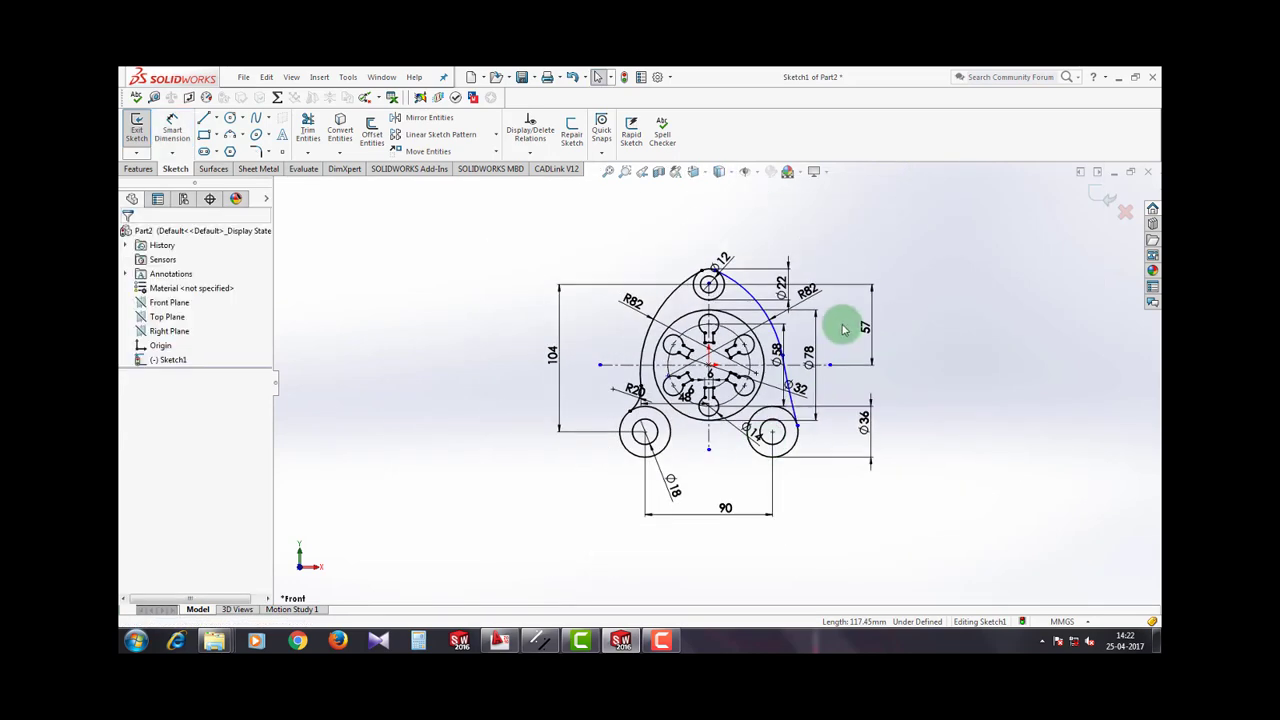
{"action": "scroll", "coordinate": [854, 294], "scroll_direction": "down", "scroll_amount": 3}
{"action": "left_click", "coordinate": [694, 322]}
{"action": "key", "text": "Delete"}
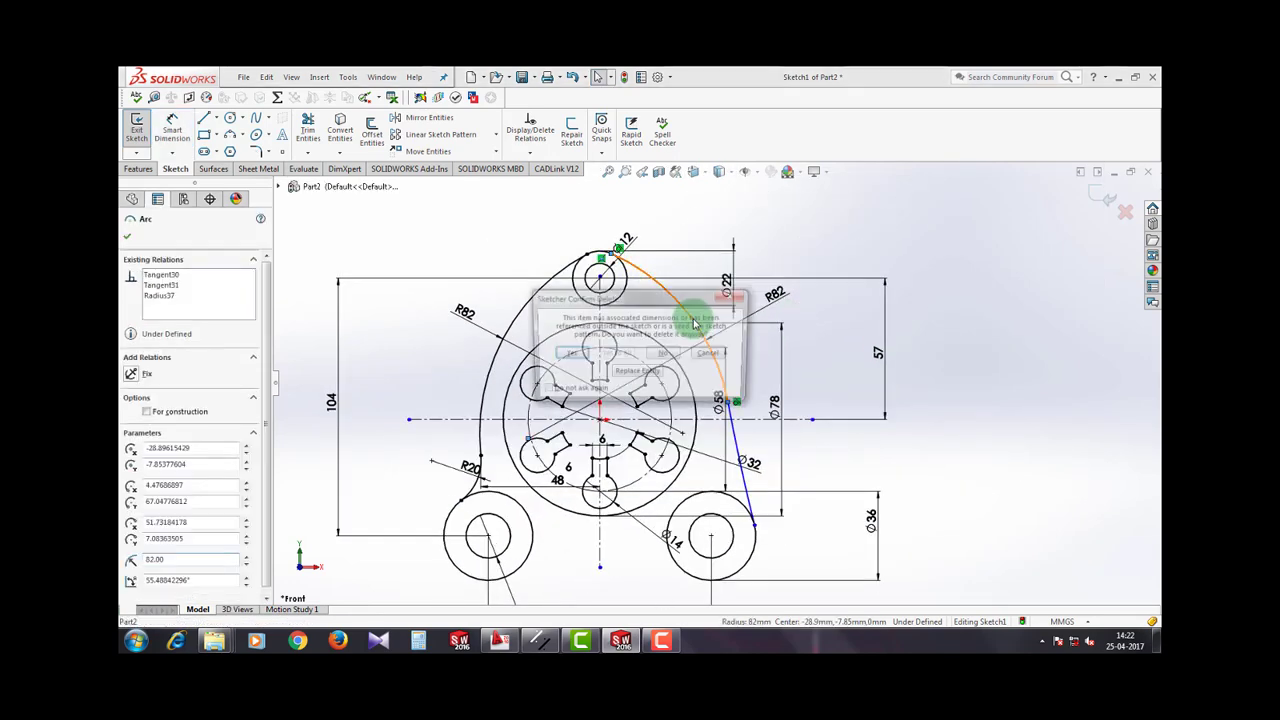
{"action": "left_click", "coordinate": [568, 356]}
{"action": "left_click", "coordinate": [735, 431]}
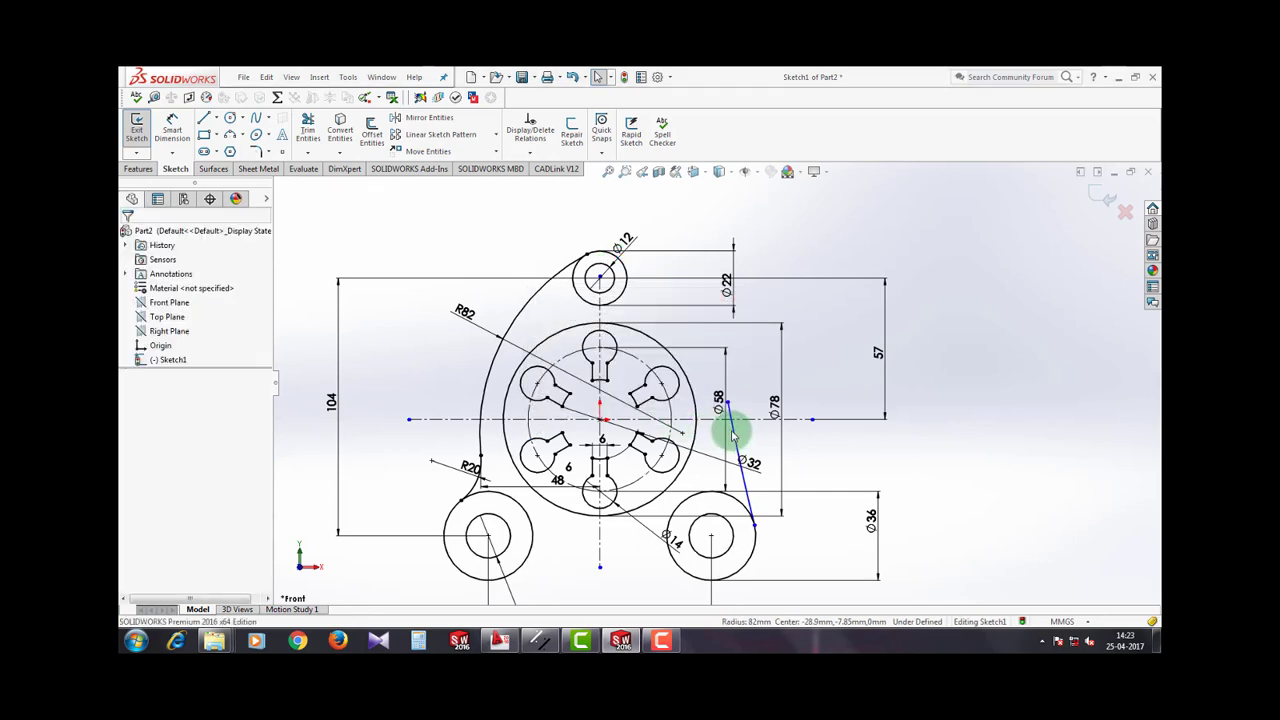
{"action": "key", "text": "Delete"}
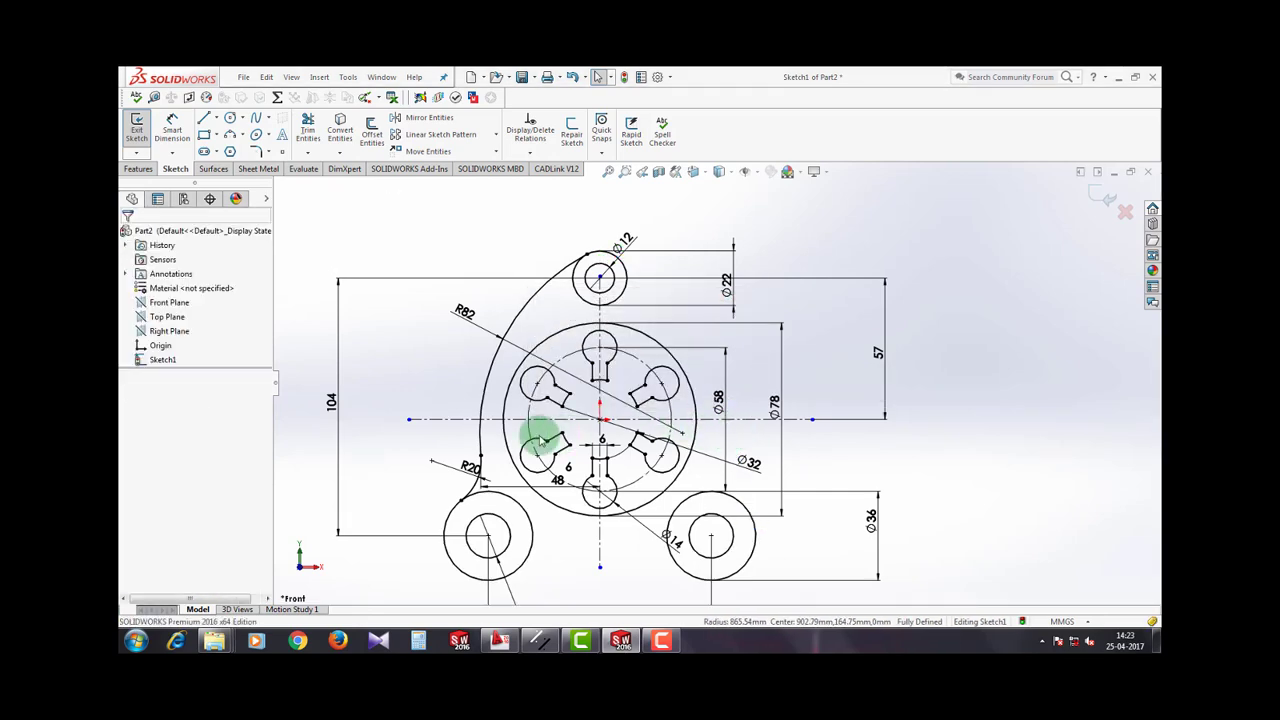
Step: Mirror the R82 and R20 left outline arcs about the vertical centerline, keeping the originals
{"action": "left_click", "coordinate": [481, 399]}
{"action": "left_click", "coordinate": [443, 334]}
{"action": "left_click", "coordinate": [409, 118]}
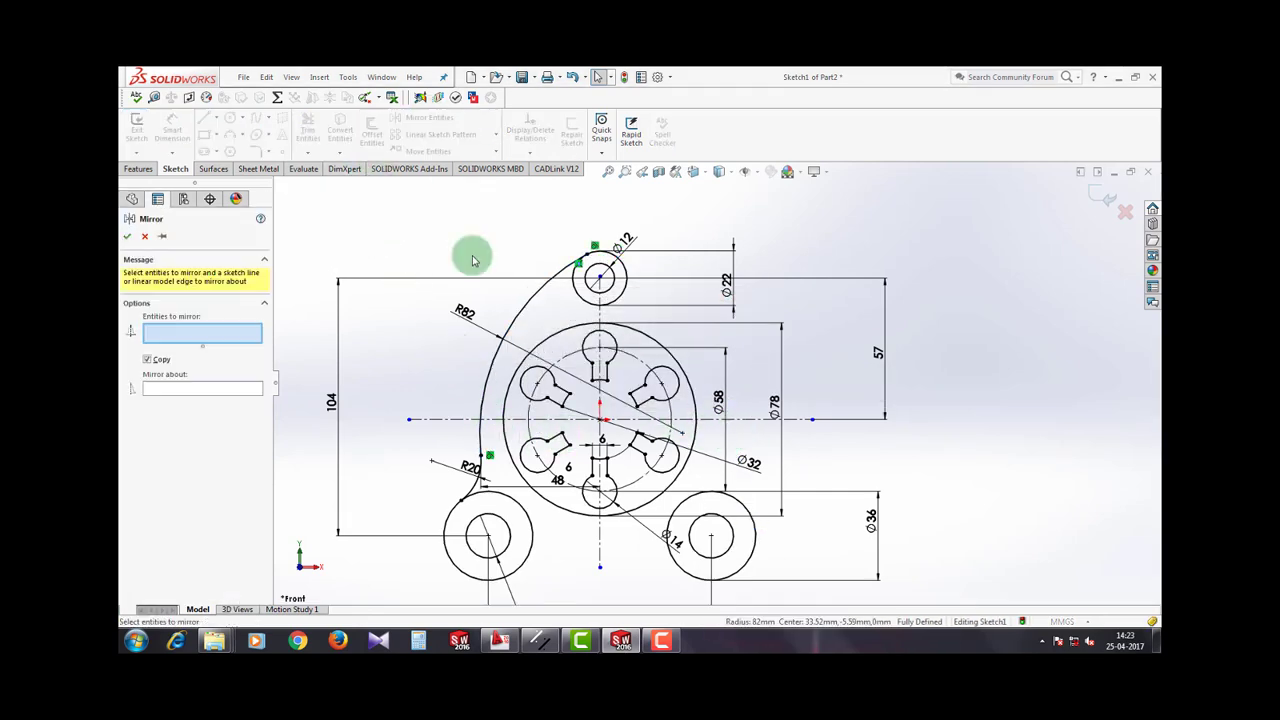
{"action": "left_click", "coordinate": [519, 320]}
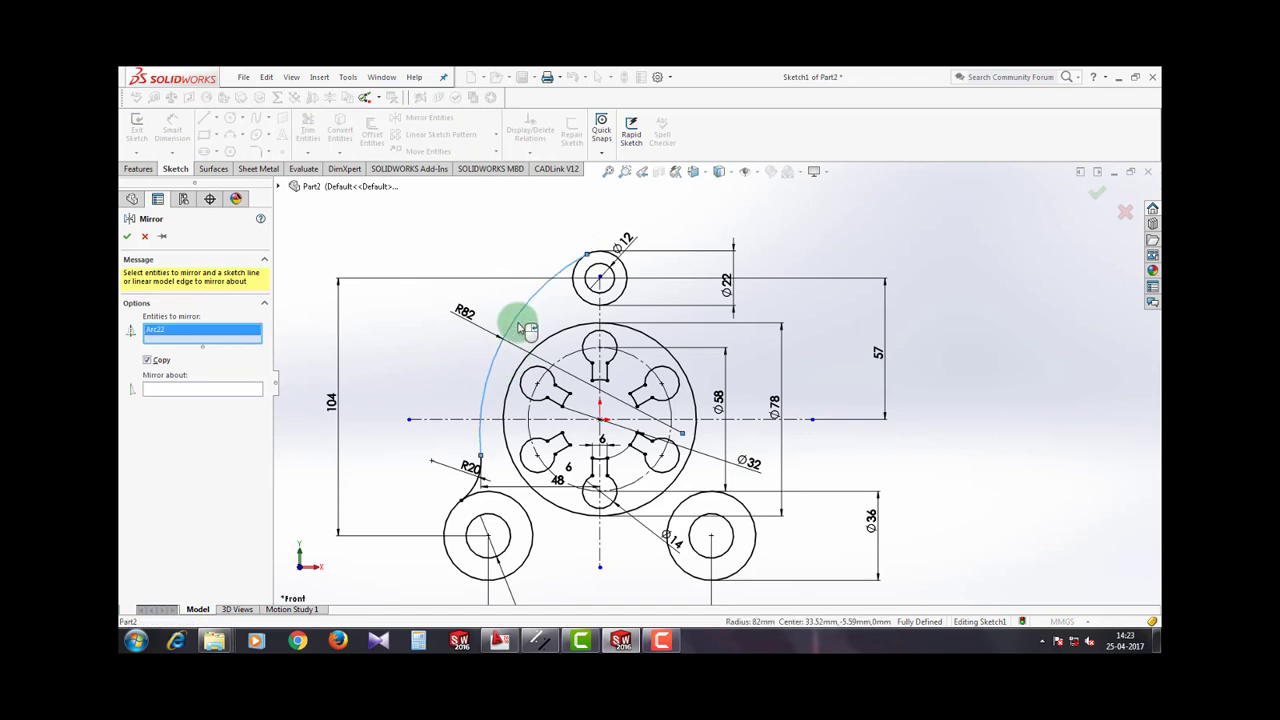
{"action": "left_click", "coordinate": [477, 487]}
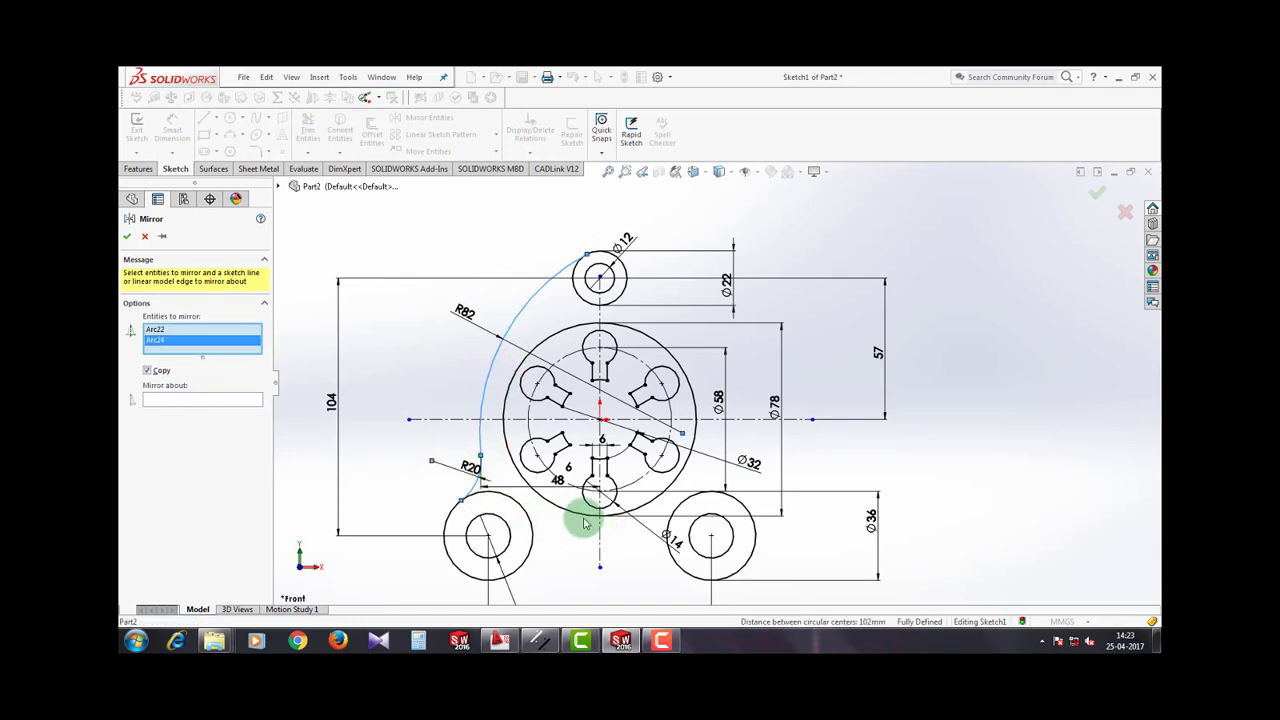
{"action": "left_click", "coordinate": [228, 401]}
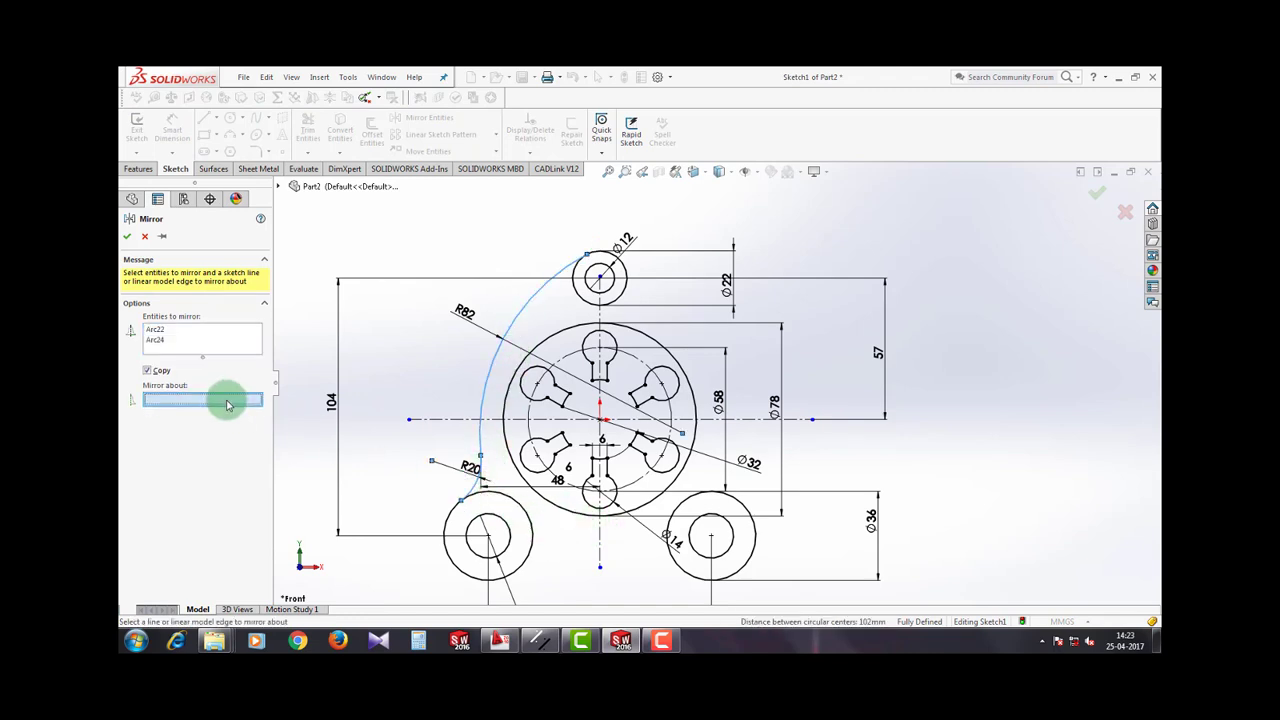
{"action": "left_click", "coordinate": [600, 541]}
{"action": "left_click", "coordinate": [127, 236]}
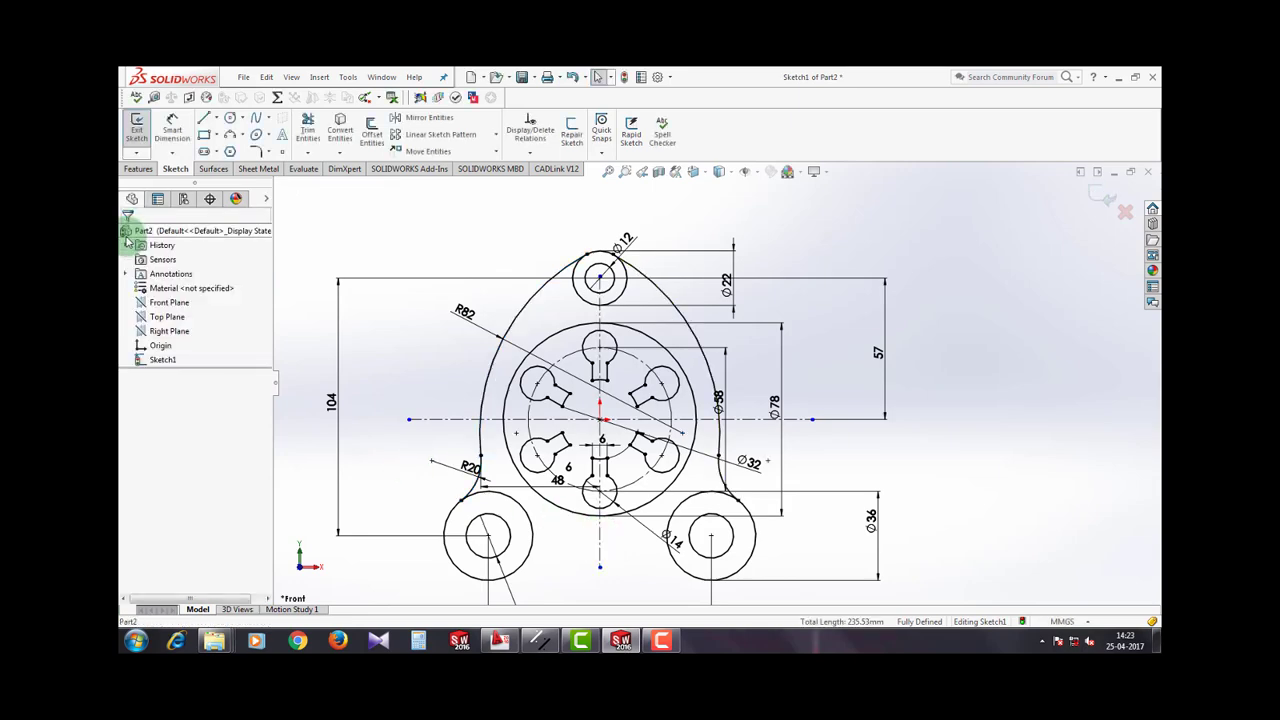
{"action": "left_click", "coordinate": [640, 487]}
Step: Draw a horizontal line about 70.7 mm long between the undersides of the two lower outer circles
{"action": "scroll", "coordinate": [649, 433], "scroll_direction": "up", "scroll_amount": 1}
{"action": "scroll", "coordinate": [714, 482], "scroll_direction": "down", "scroll_amount": 1}
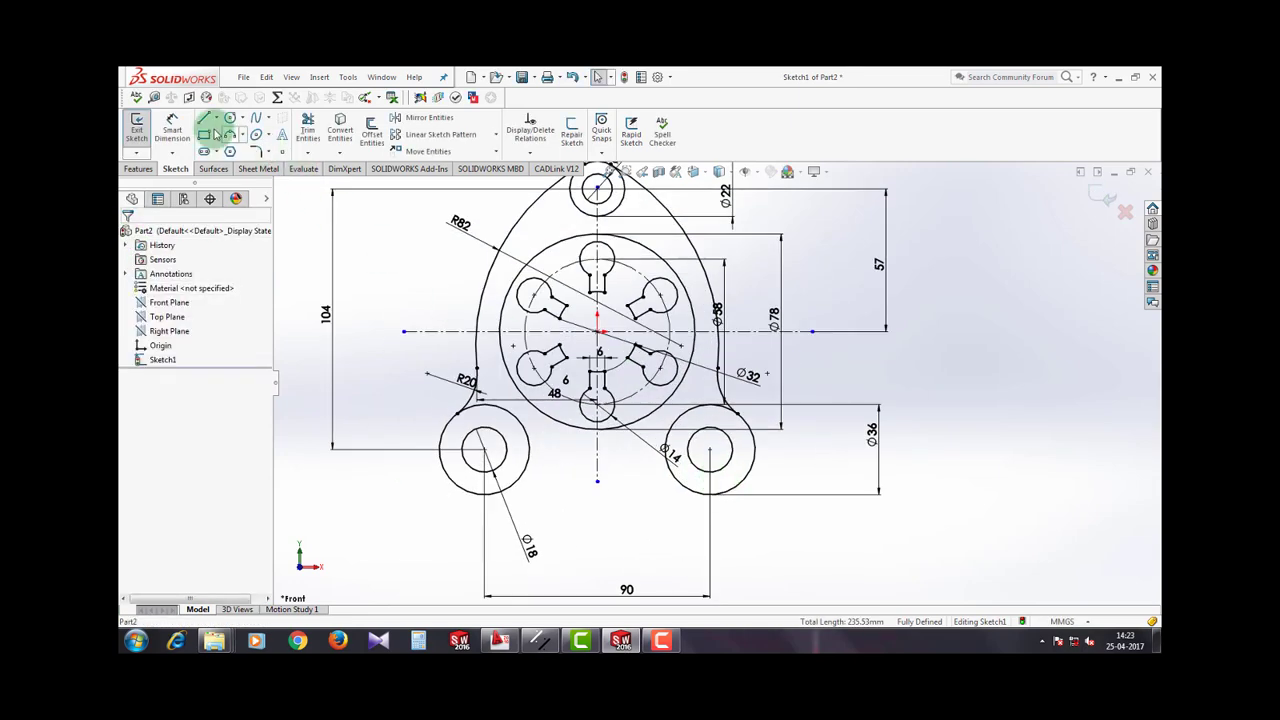
{"action": "left_click", "coordinate": [206, 122]}
{"action": "left_click", "coordinate": [526, 494]}
{"action": "mouse_move", "coordinate": [510, 490]}
{"action": "left_mouse_down"}
{"action": "mouse_move", "coordinate": [660, 502]}
{"action": "mouse_move", "coordinate": [683, 491]}
{"action": "mouse_move", "coordinate": [672, 494]}
{"action": "left_mouse_up"}
{"action": "key", "text": "Escape"}
Step: Make the bottom horizontal line tangent to the lower right 36 mm circle
{"action": "left_click", "coordinate": [672, 491]}
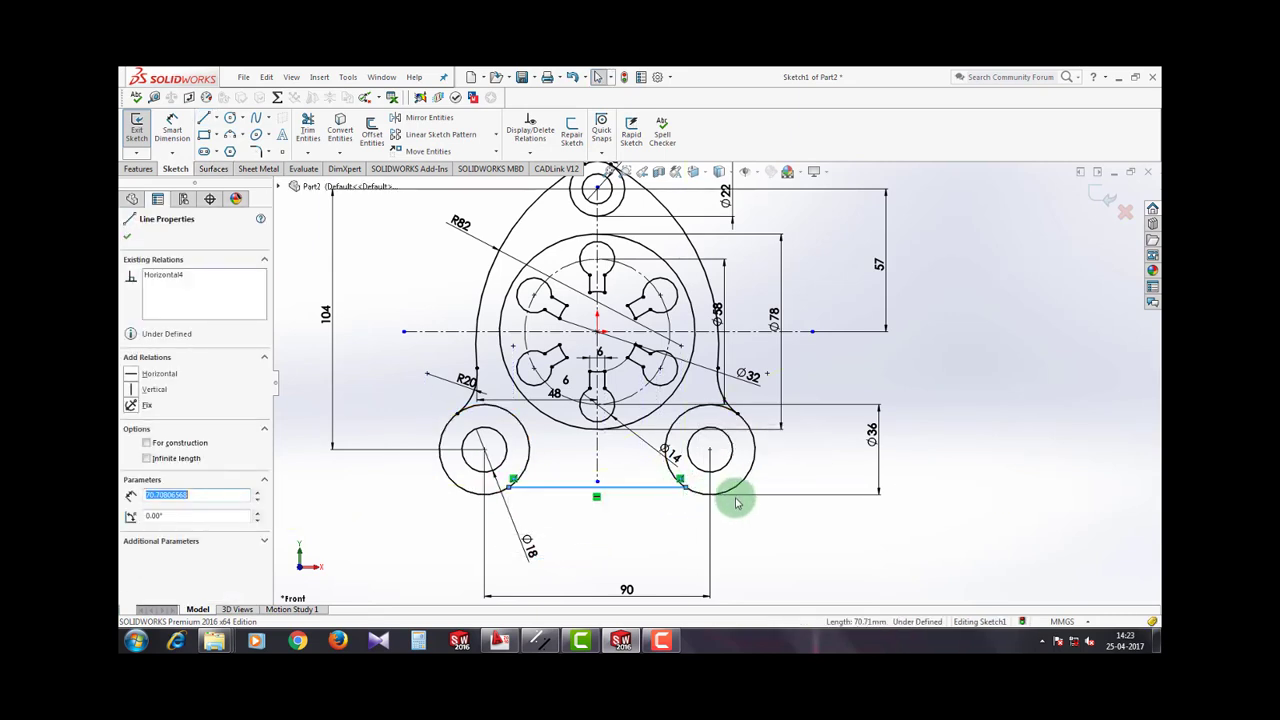
{"action": "left_click", "coordinate": [737, 490], "text": "ctrl"}
{"action": "left_click", "coordinate": [131, 448]}
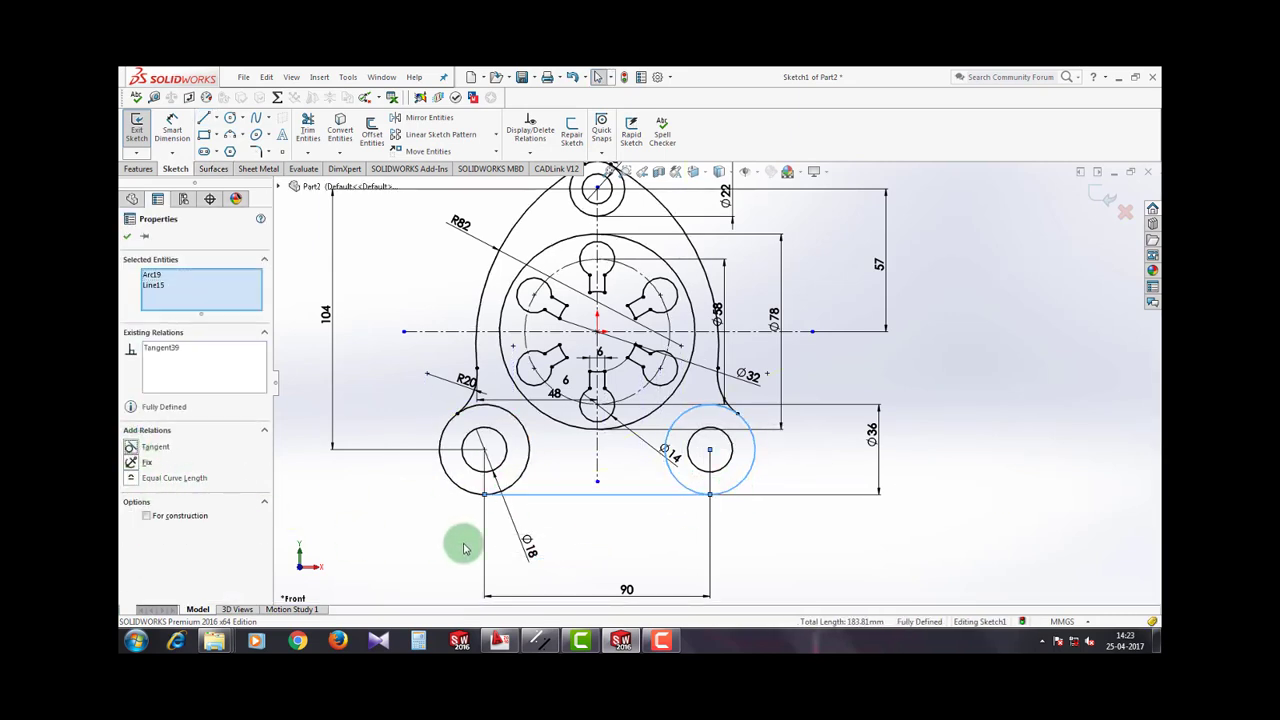
{"action": "left_click", "coordinate": [465, 546]}
{"action": "scroll", "coordinate": [730, 386], "scroll_direction": "up", "scroll_amount": 3}
{"action": "scroll", "coordinate": [800, 310], "scroll_direction": "down", "scroll_amount": 3}
{"action": "scroll", "coordinate": [608, 354], "scroll_direction": "up", "scroll_amount": 3}
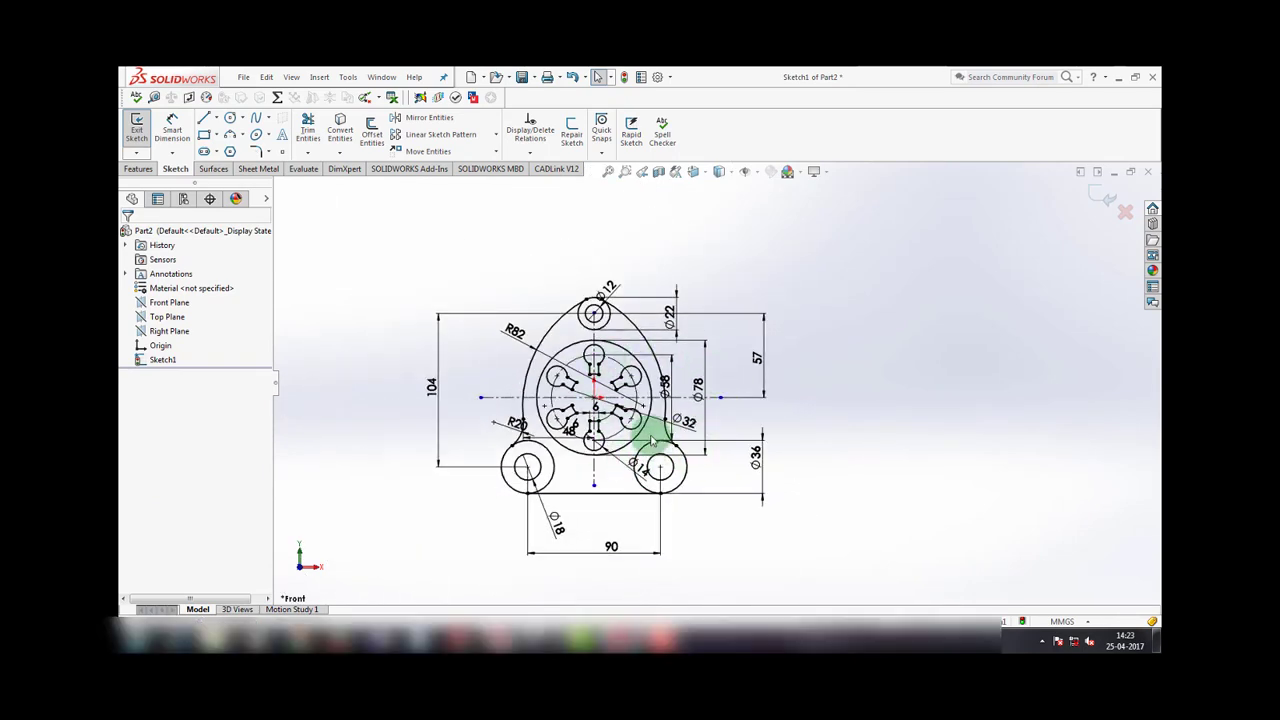
{"action": "scroll", "coordinate": [655, 418], "scroll_direction": "down", "scroll_amount": 3}
{"action": "scroll", "coordinate": [798, 350], "scroll_direction": "down", "scroll_amount": 2}
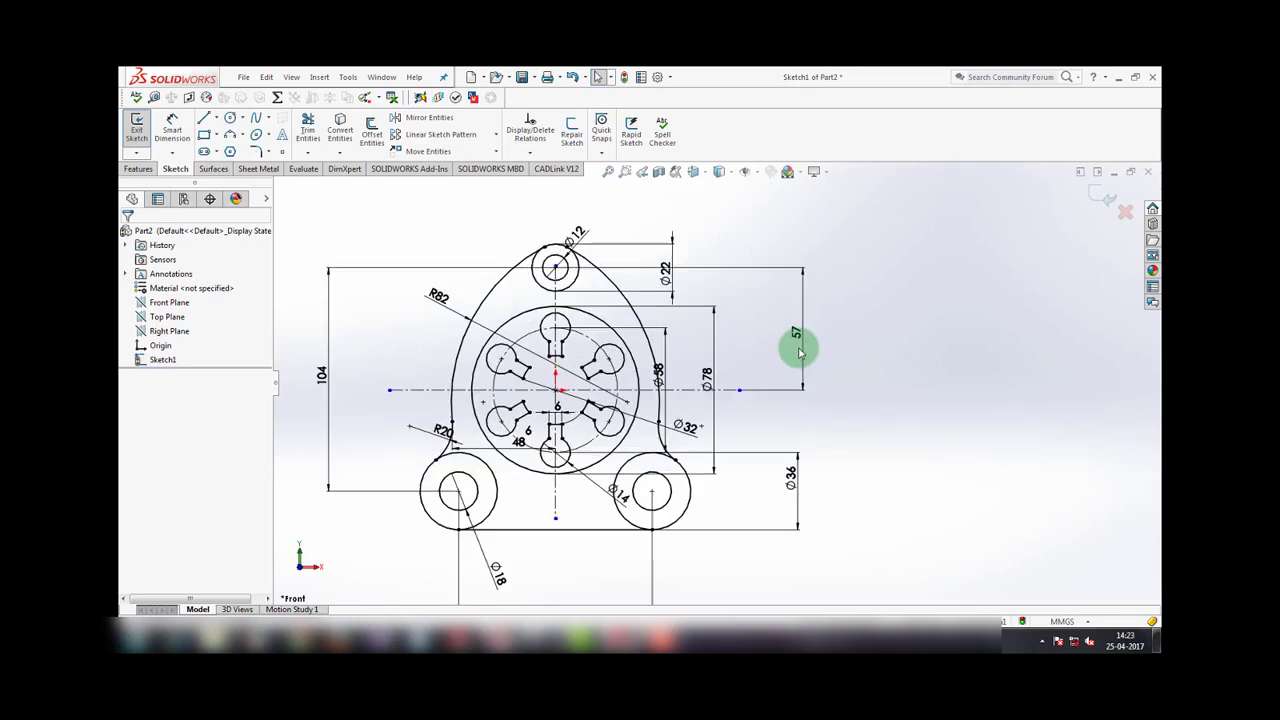